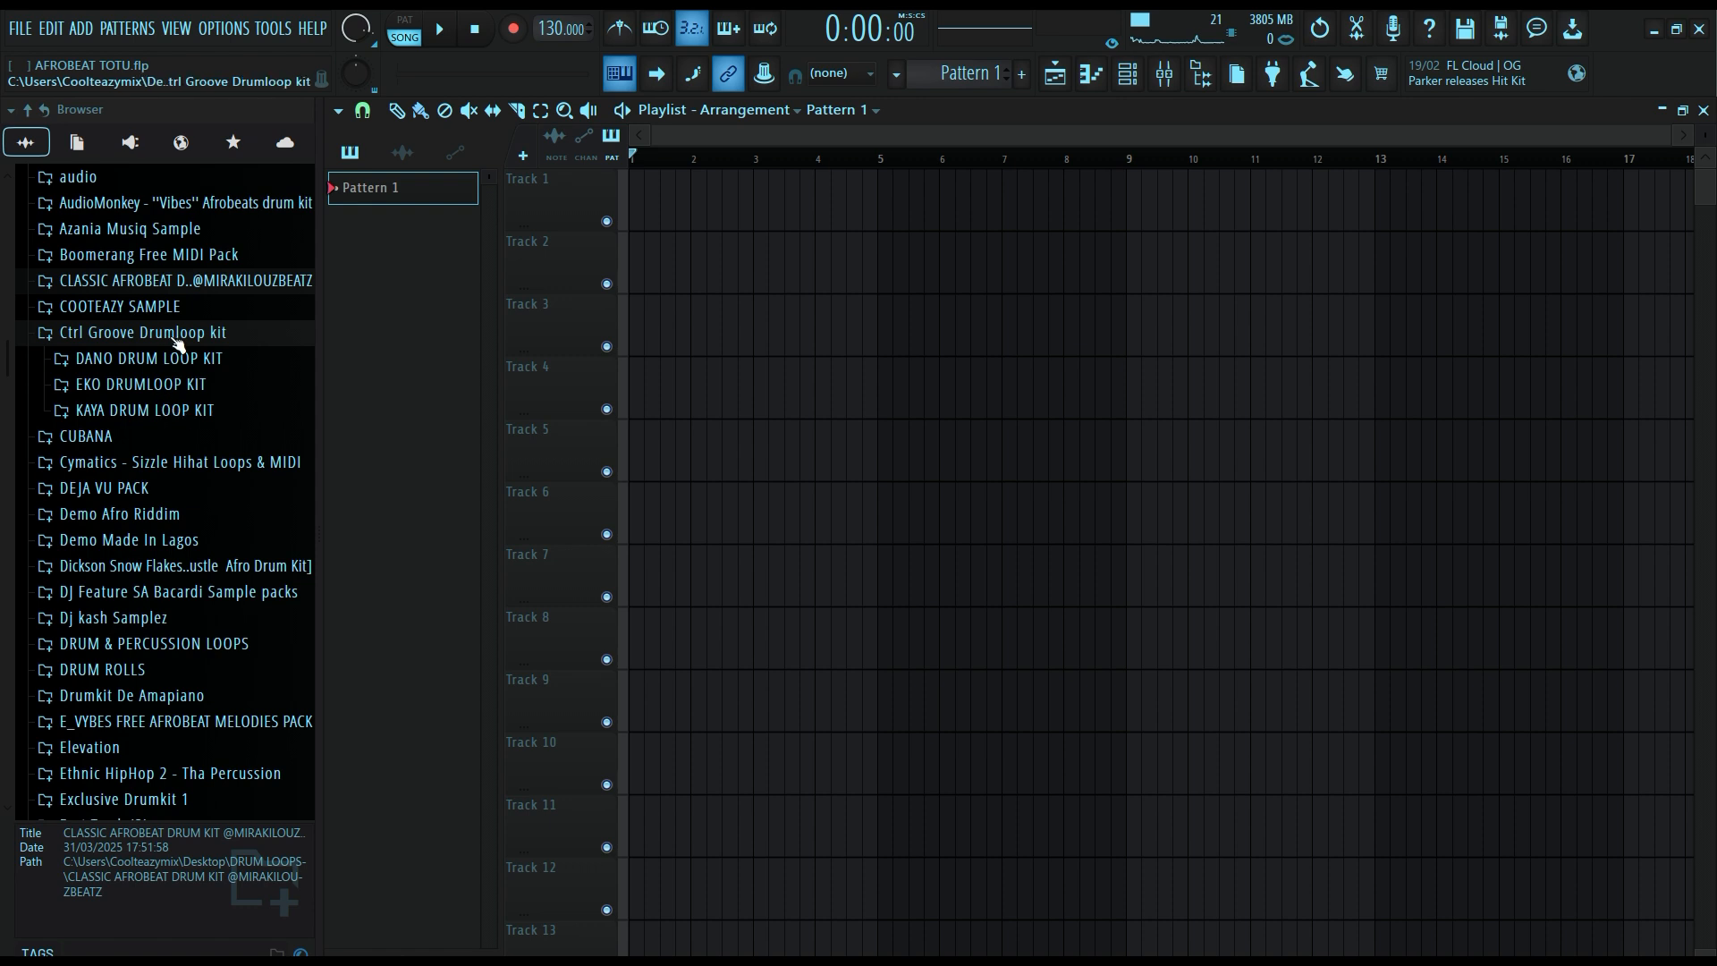
Look through the DANO DRUM LOOP KIT and its PREVIEWS folder inside the Ctrl Groove Drumloop kit.
click(163, 332)
click(159, 335)
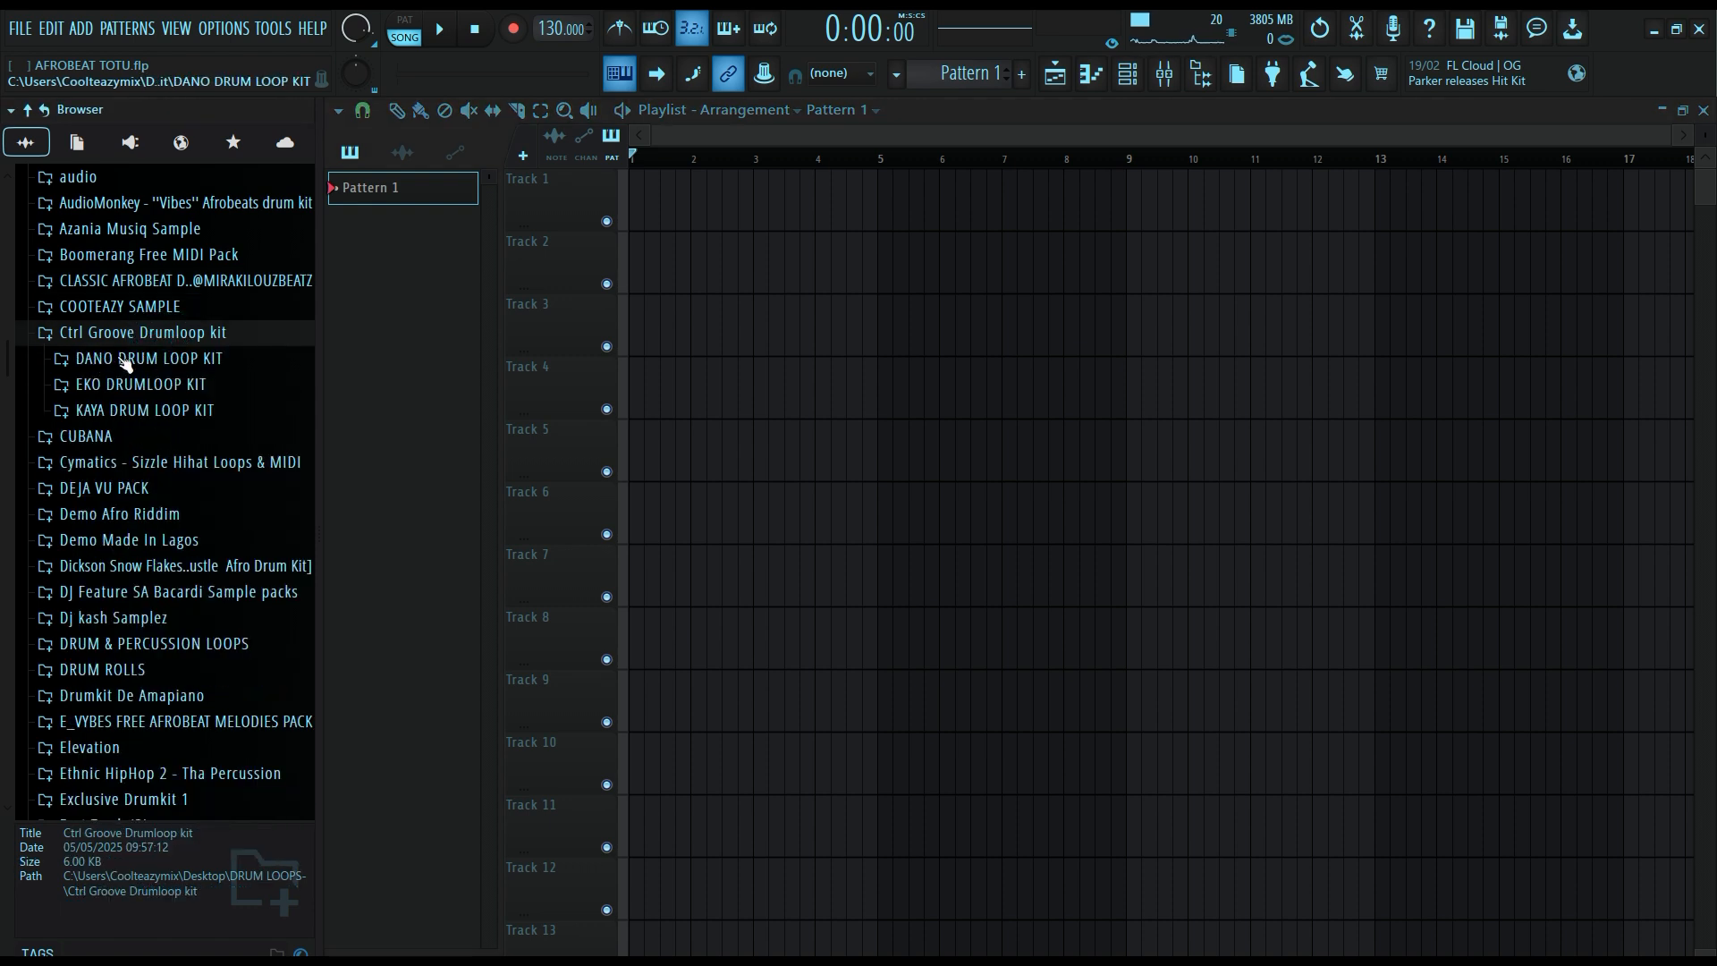
click(154, 360)
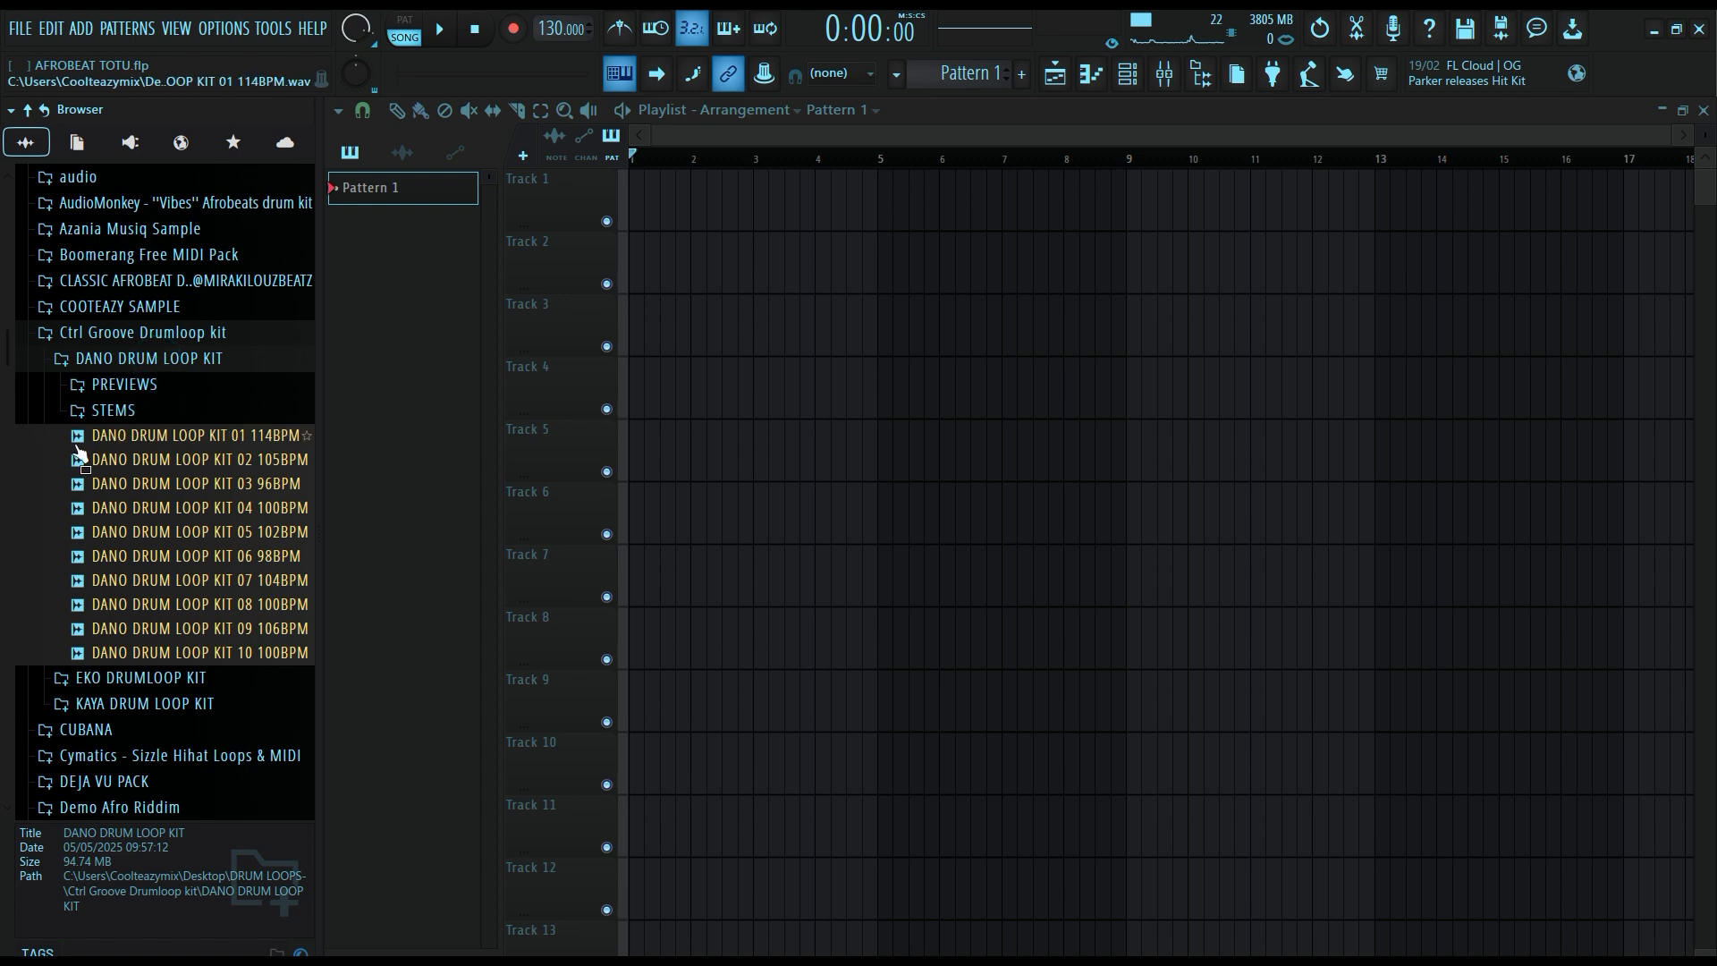
click(148, 386)
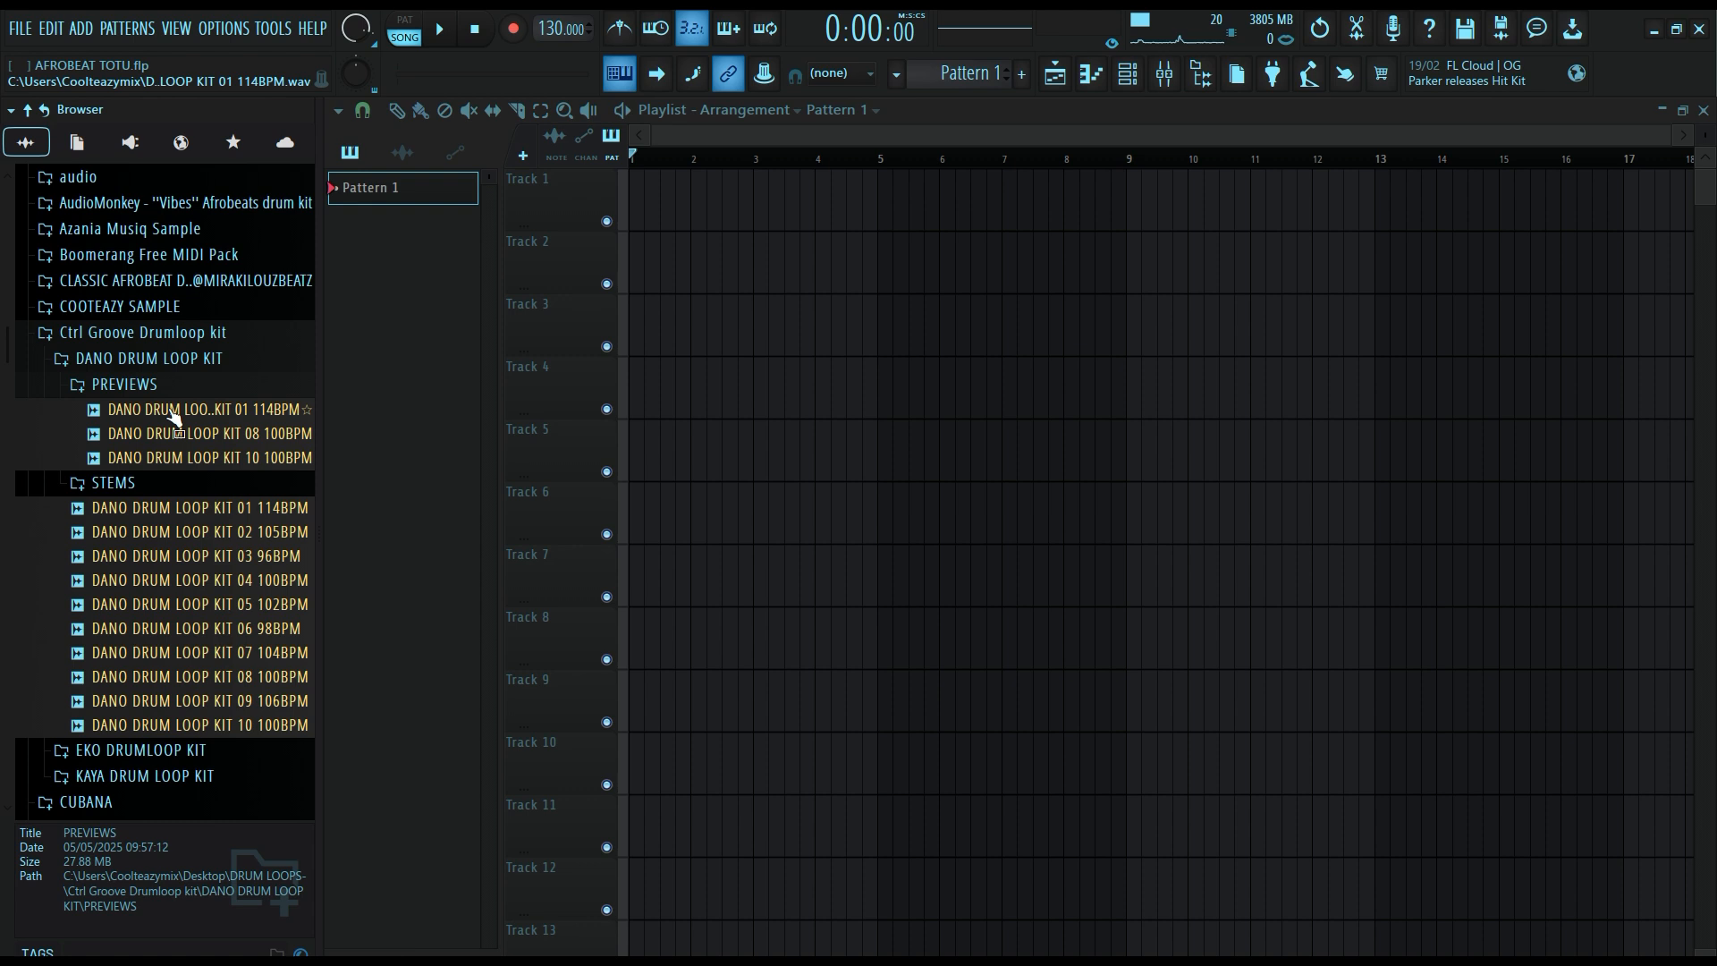
click(148, 357)
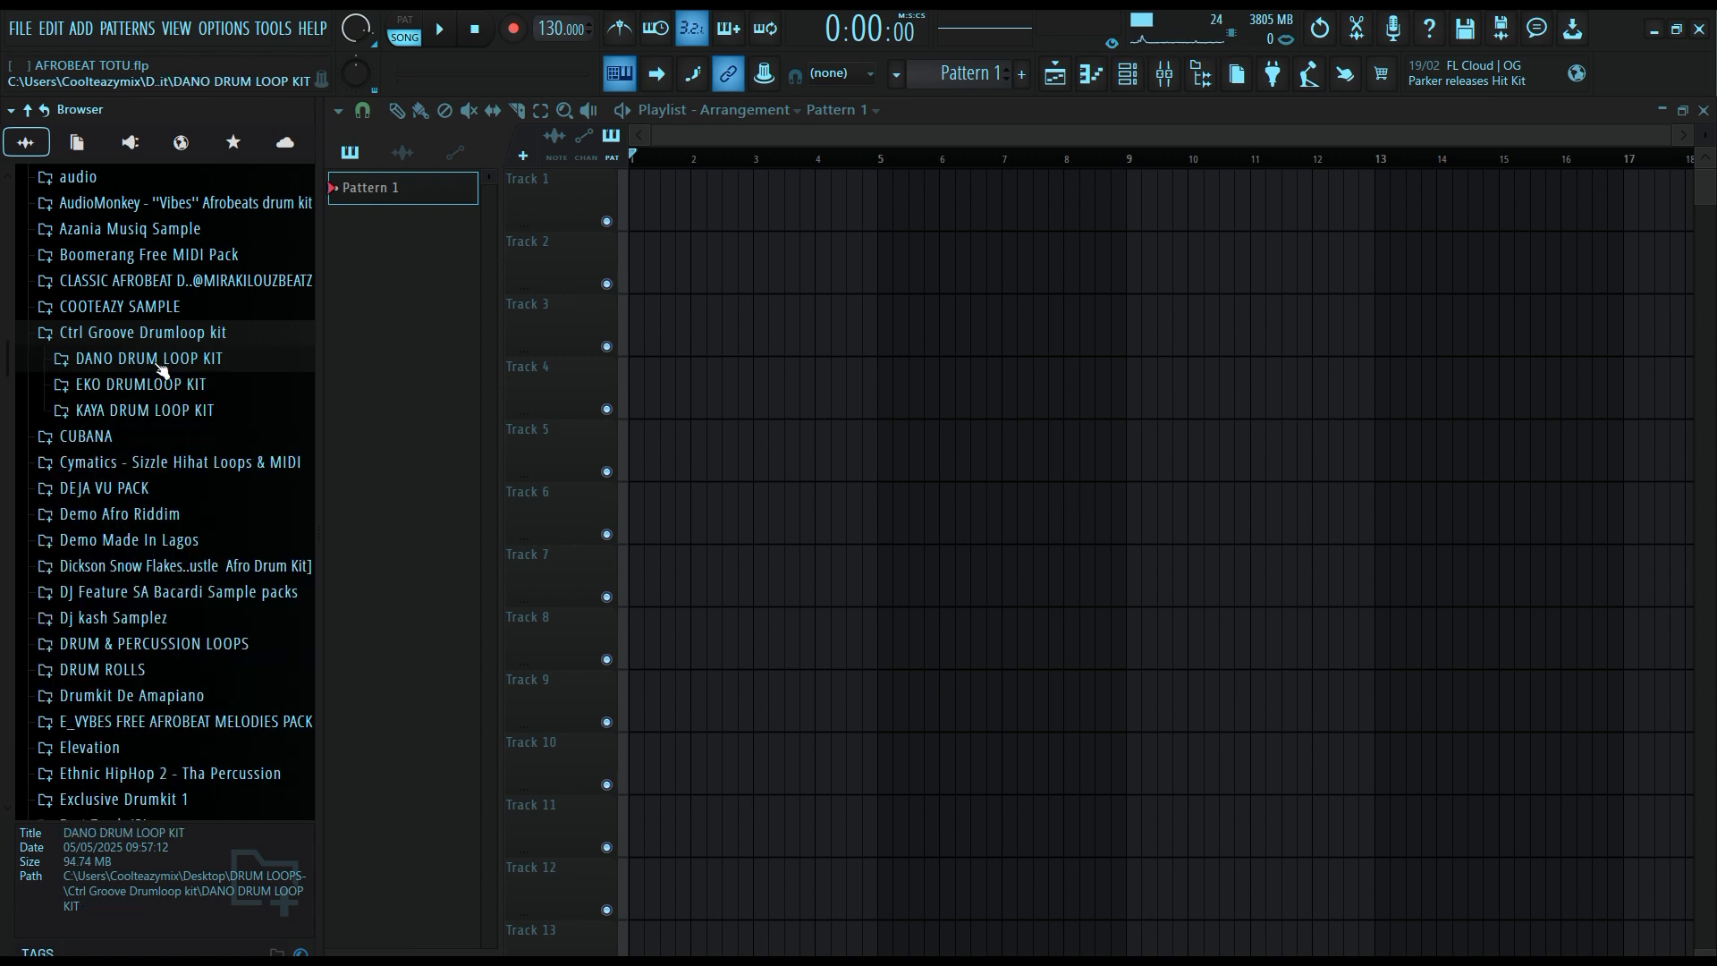
Open the KAYA DRUM LOOP KIT and audition KAYA DRUM LOOP 10, 06 and 02.
click(145, 409)
click(165, 678)
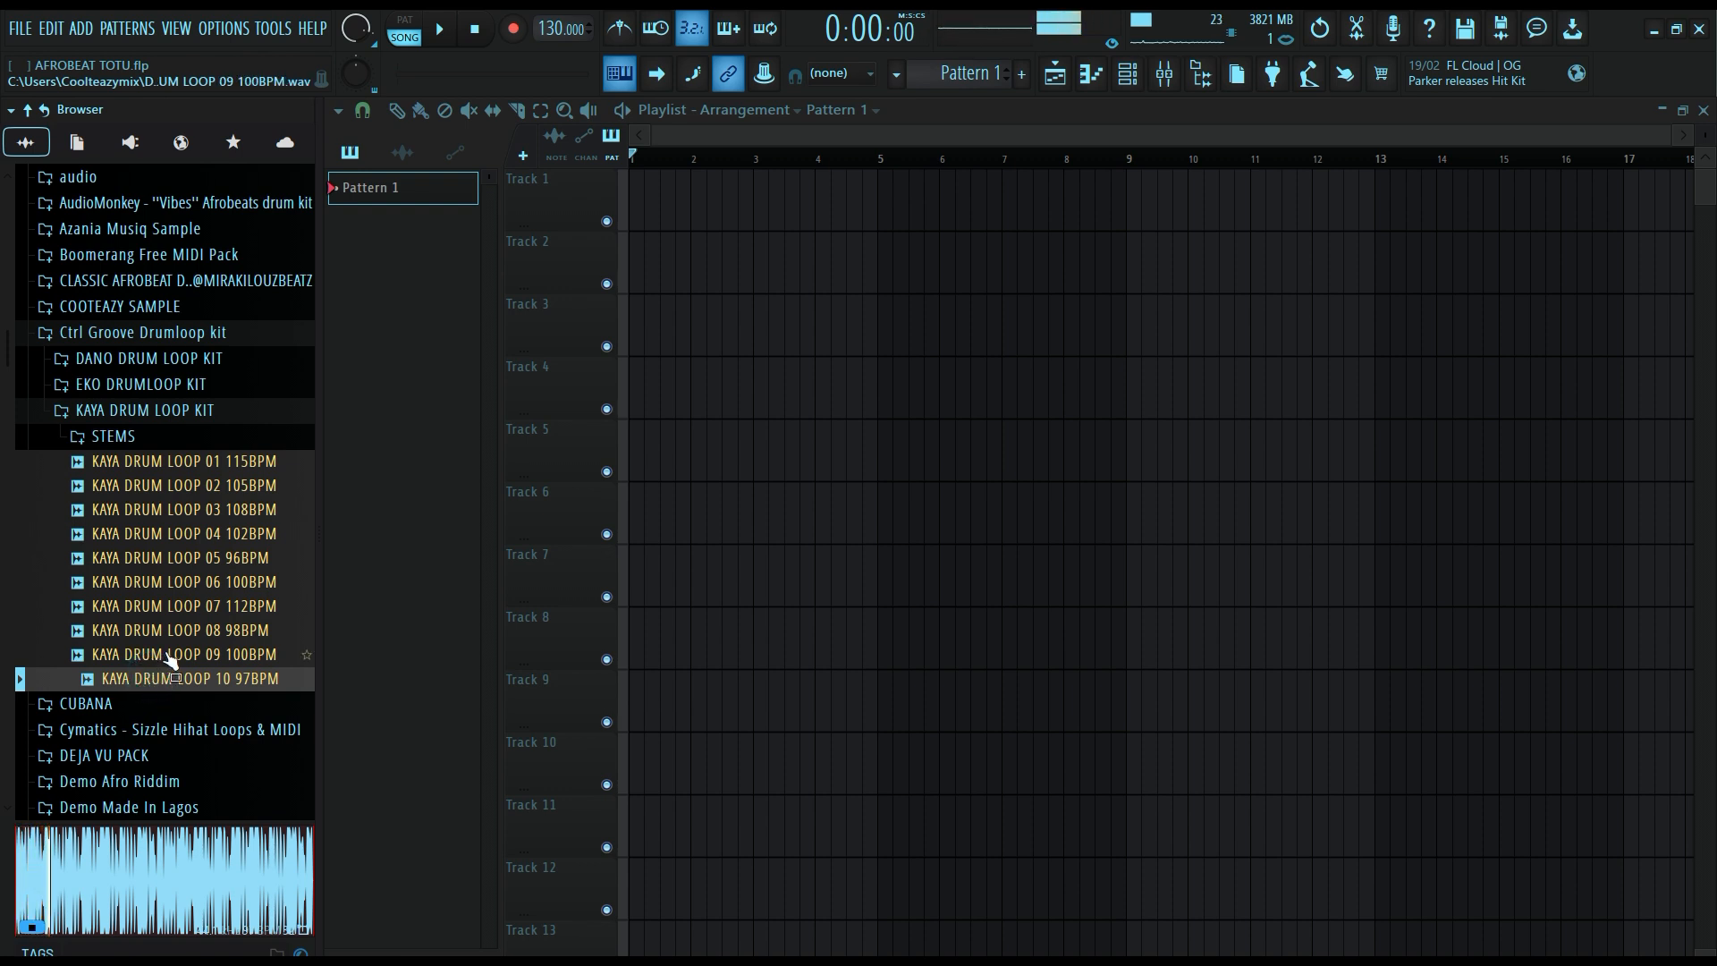
click(222, 582)
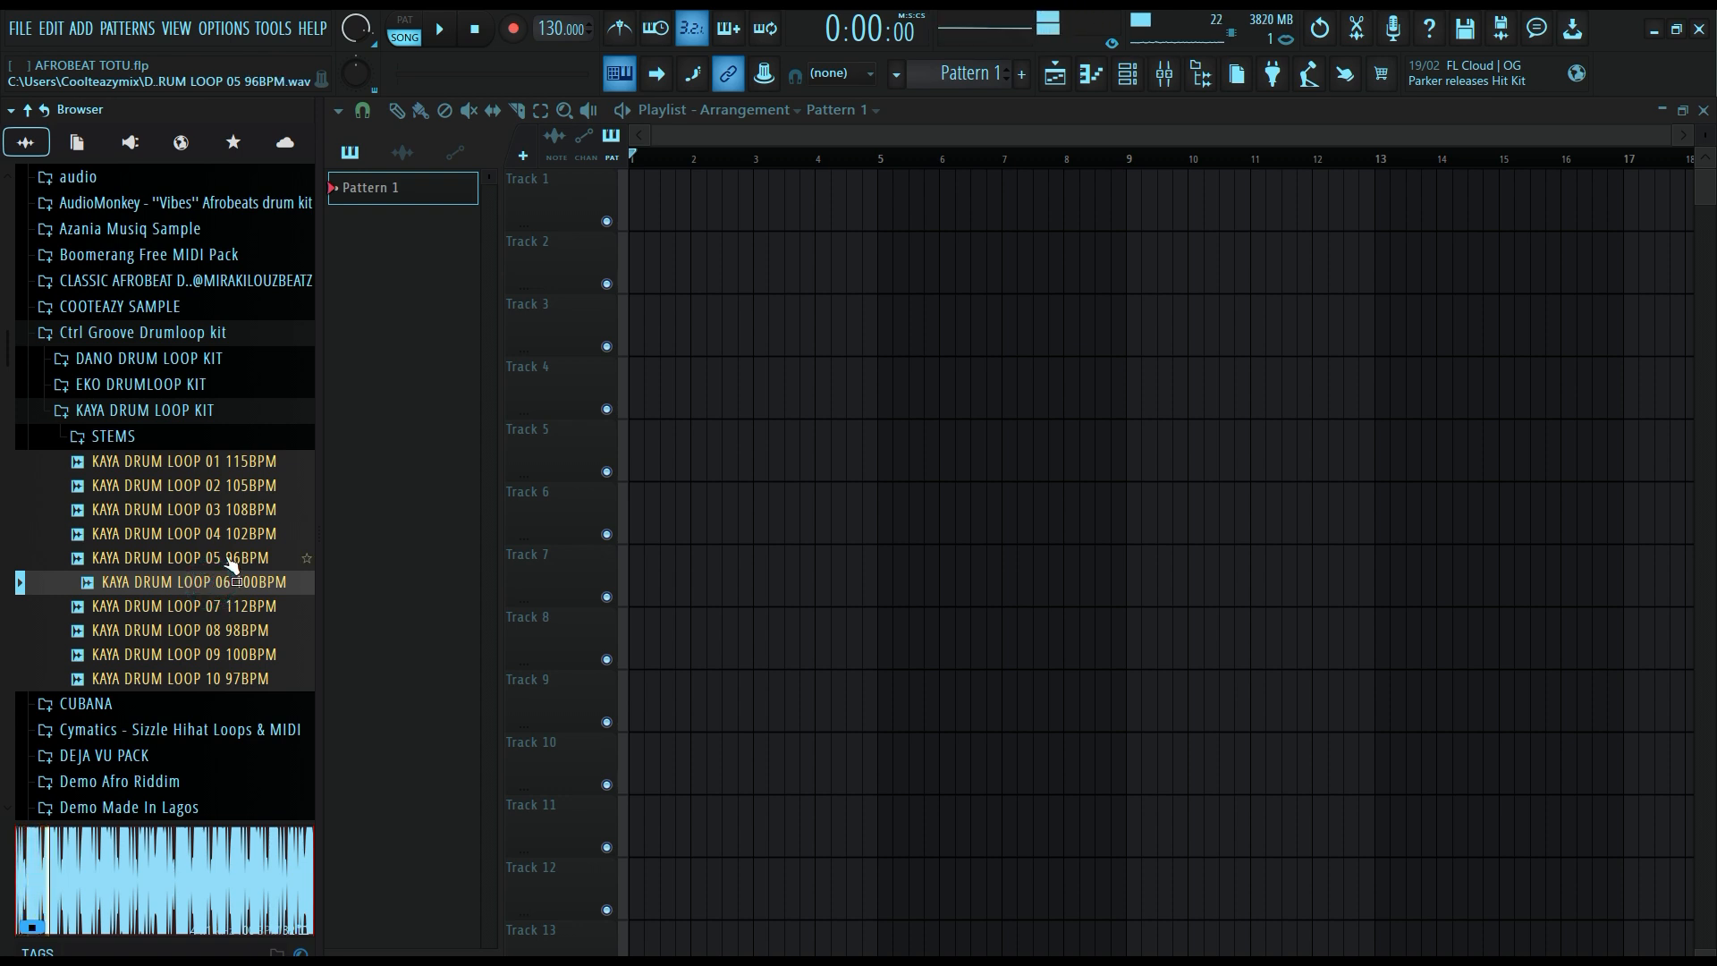
click(211, 492)
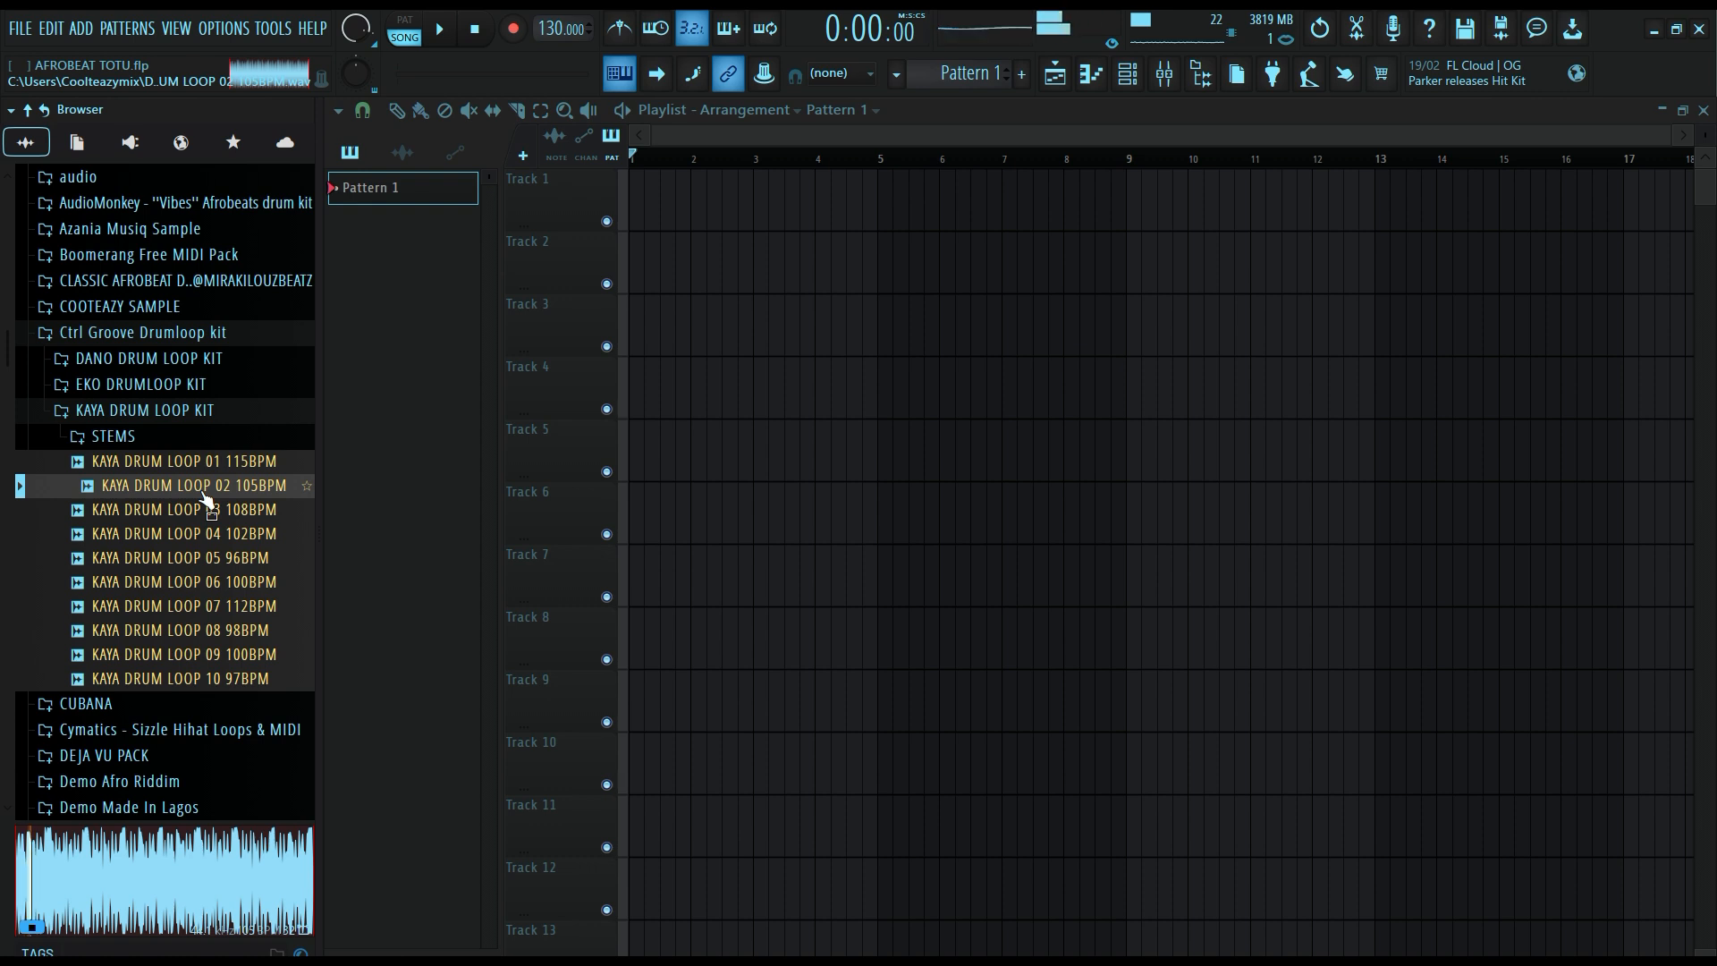
Place KAYA DRUM LOOP 02 105BPM at the start of Track 1 and set the project tempo to 105 BPM.
drag(203, 498, 778, 215)
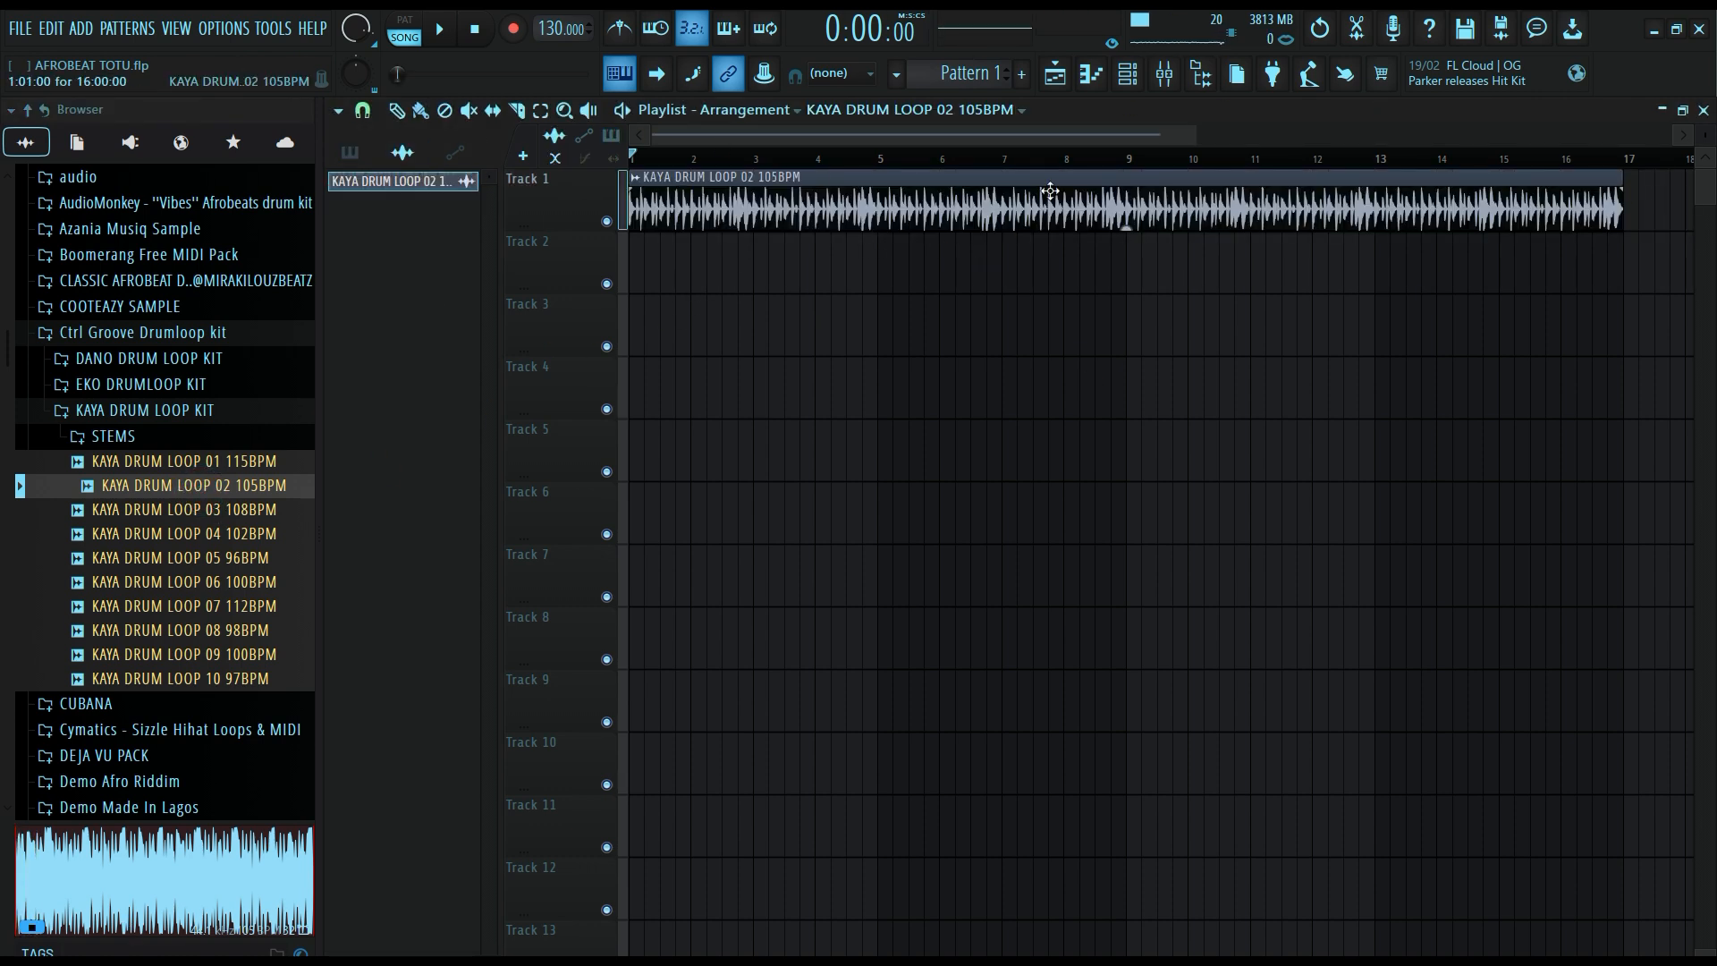
scroll(1198, 130, down, 2)
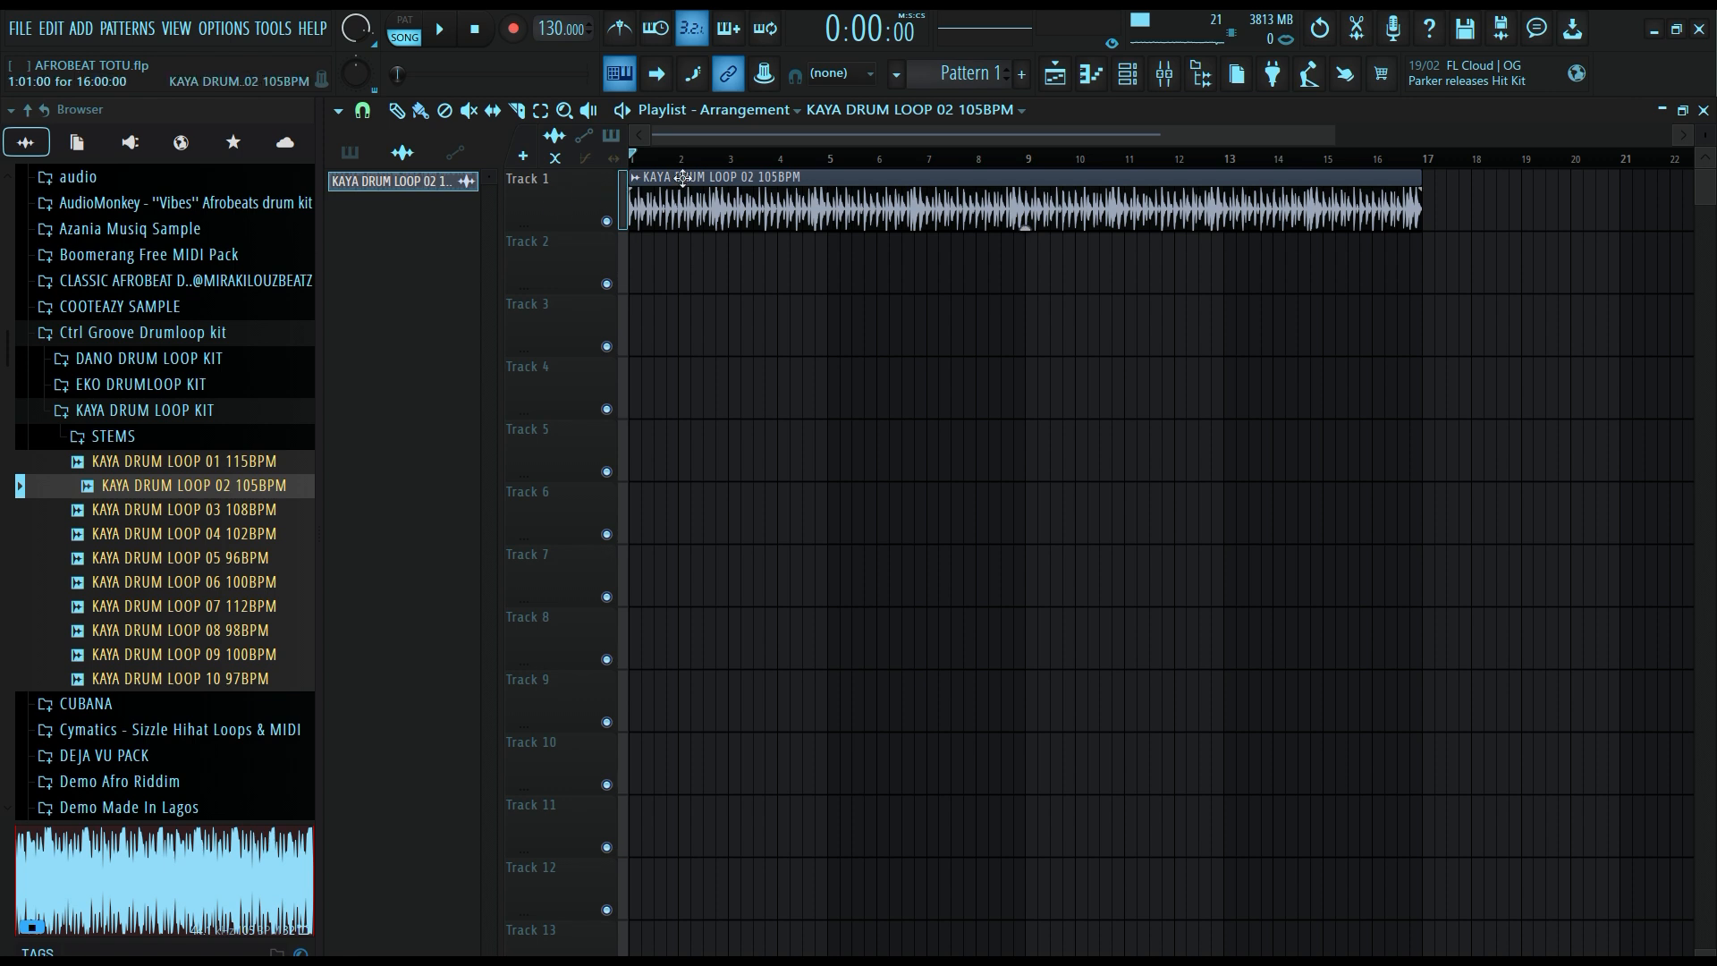
right_click(547, 25)
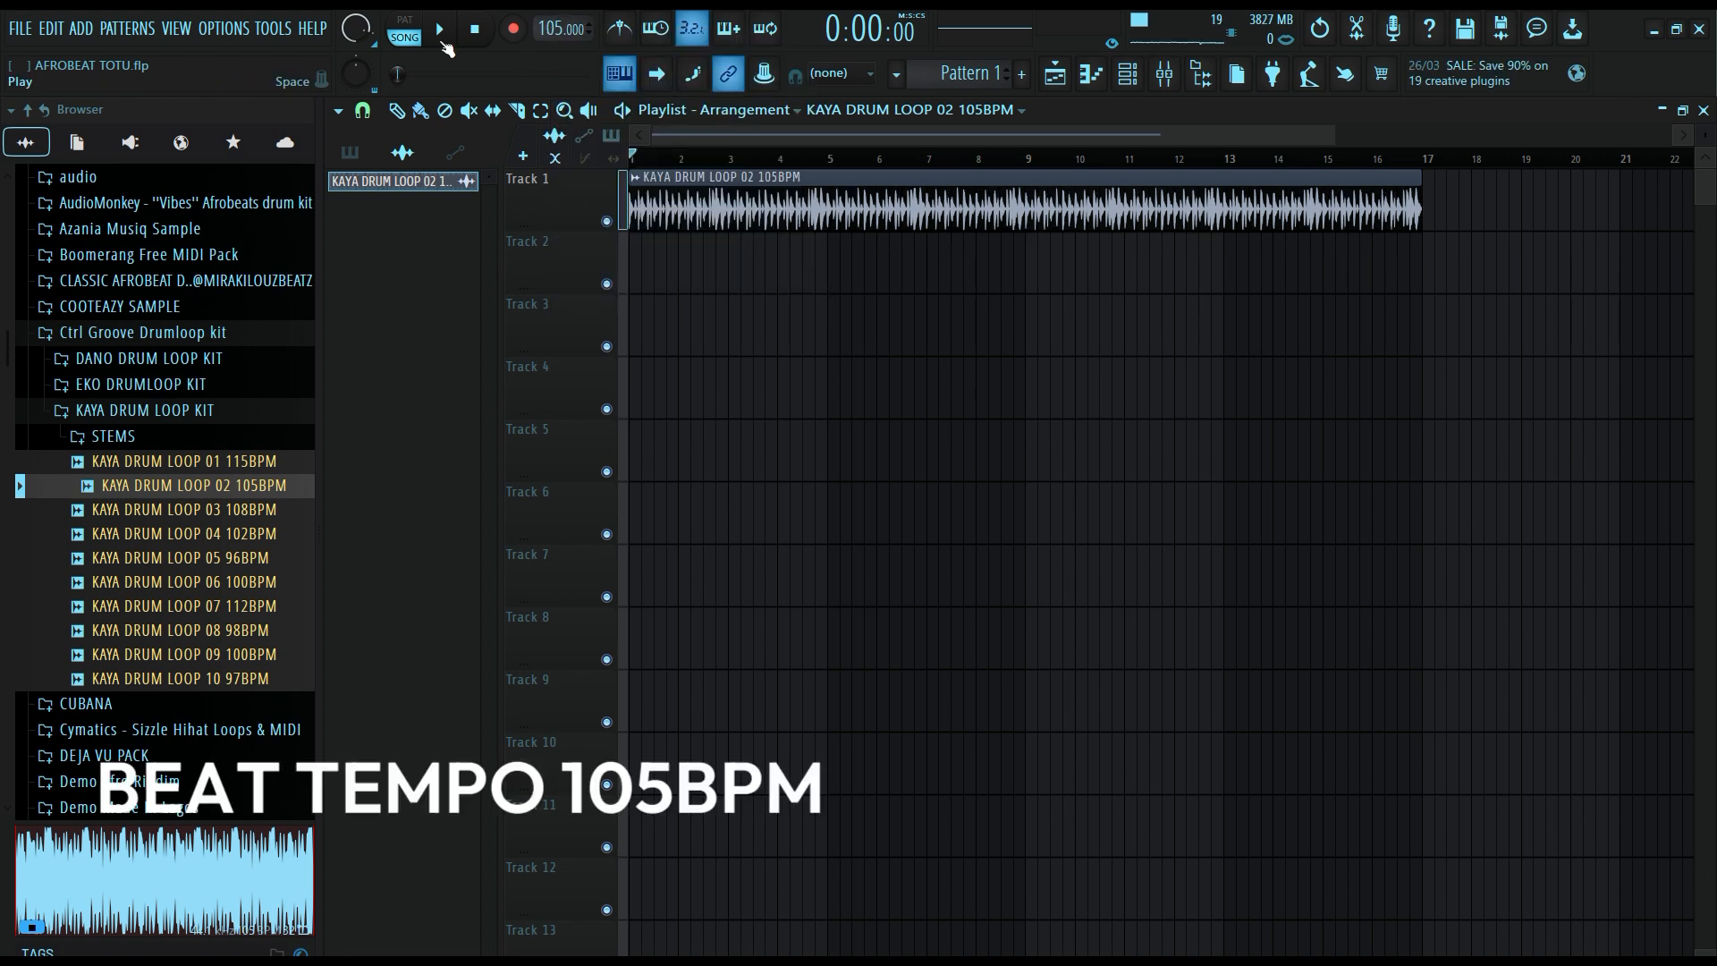
key(space)
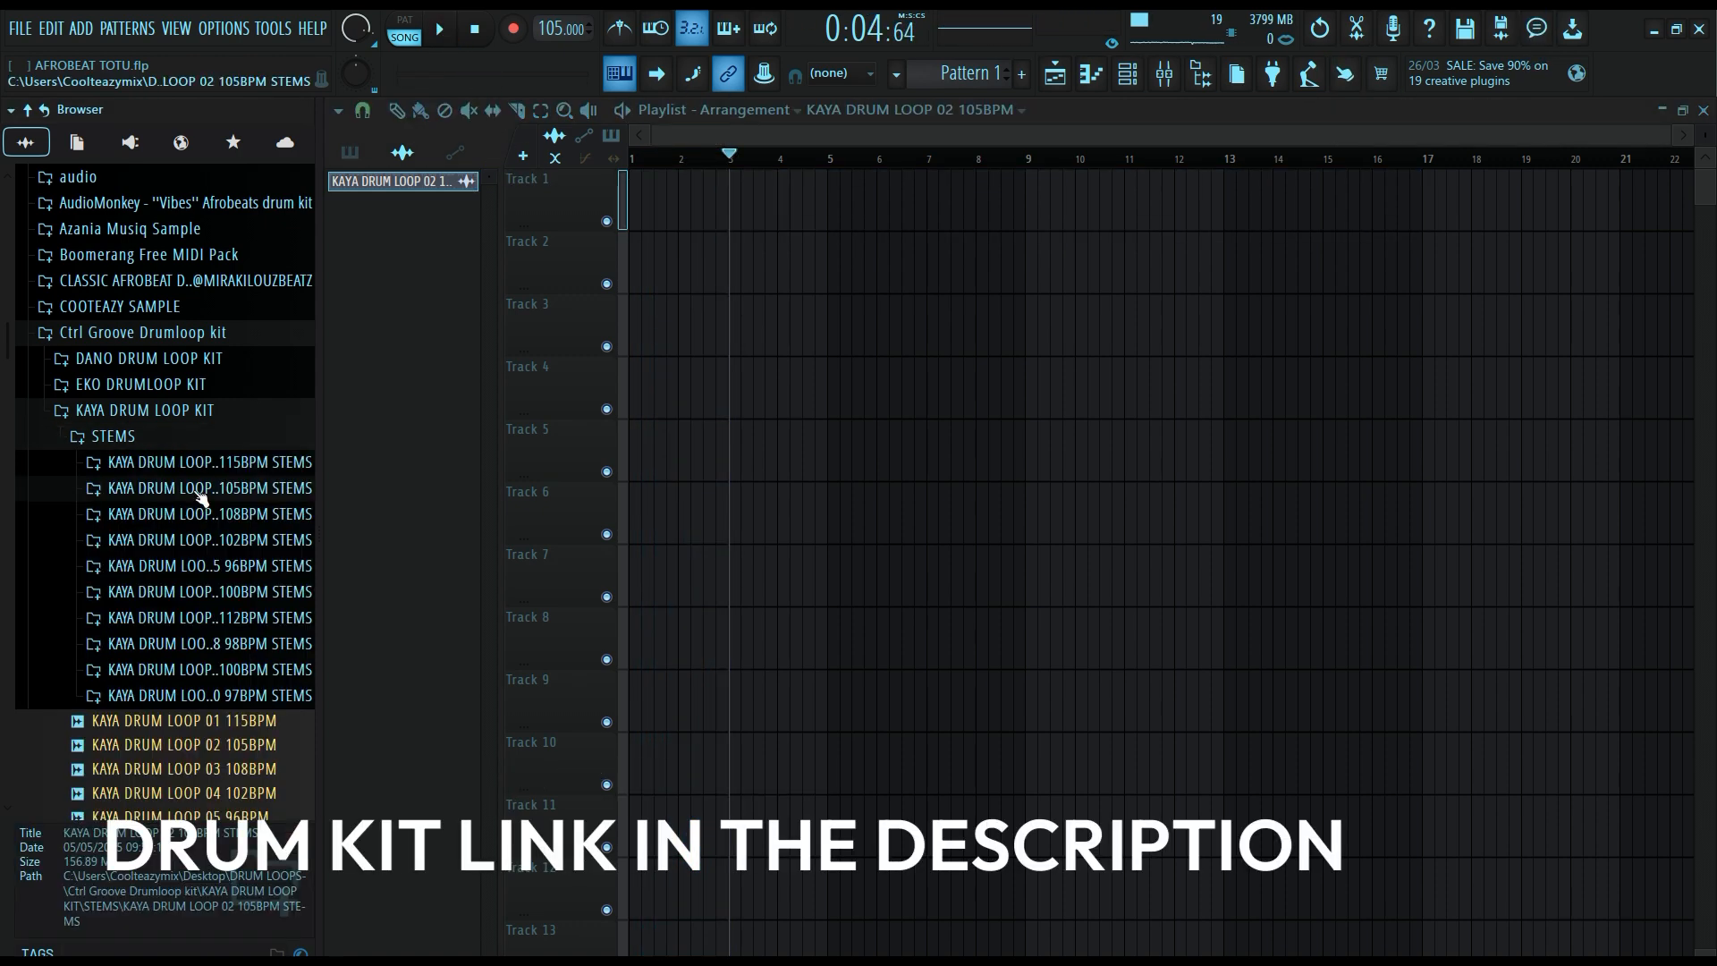
Replace the full loop on Track 1 with the KAYA DRUM LOOP 02 105BPM stems, each on its own track.
click(197, 488)
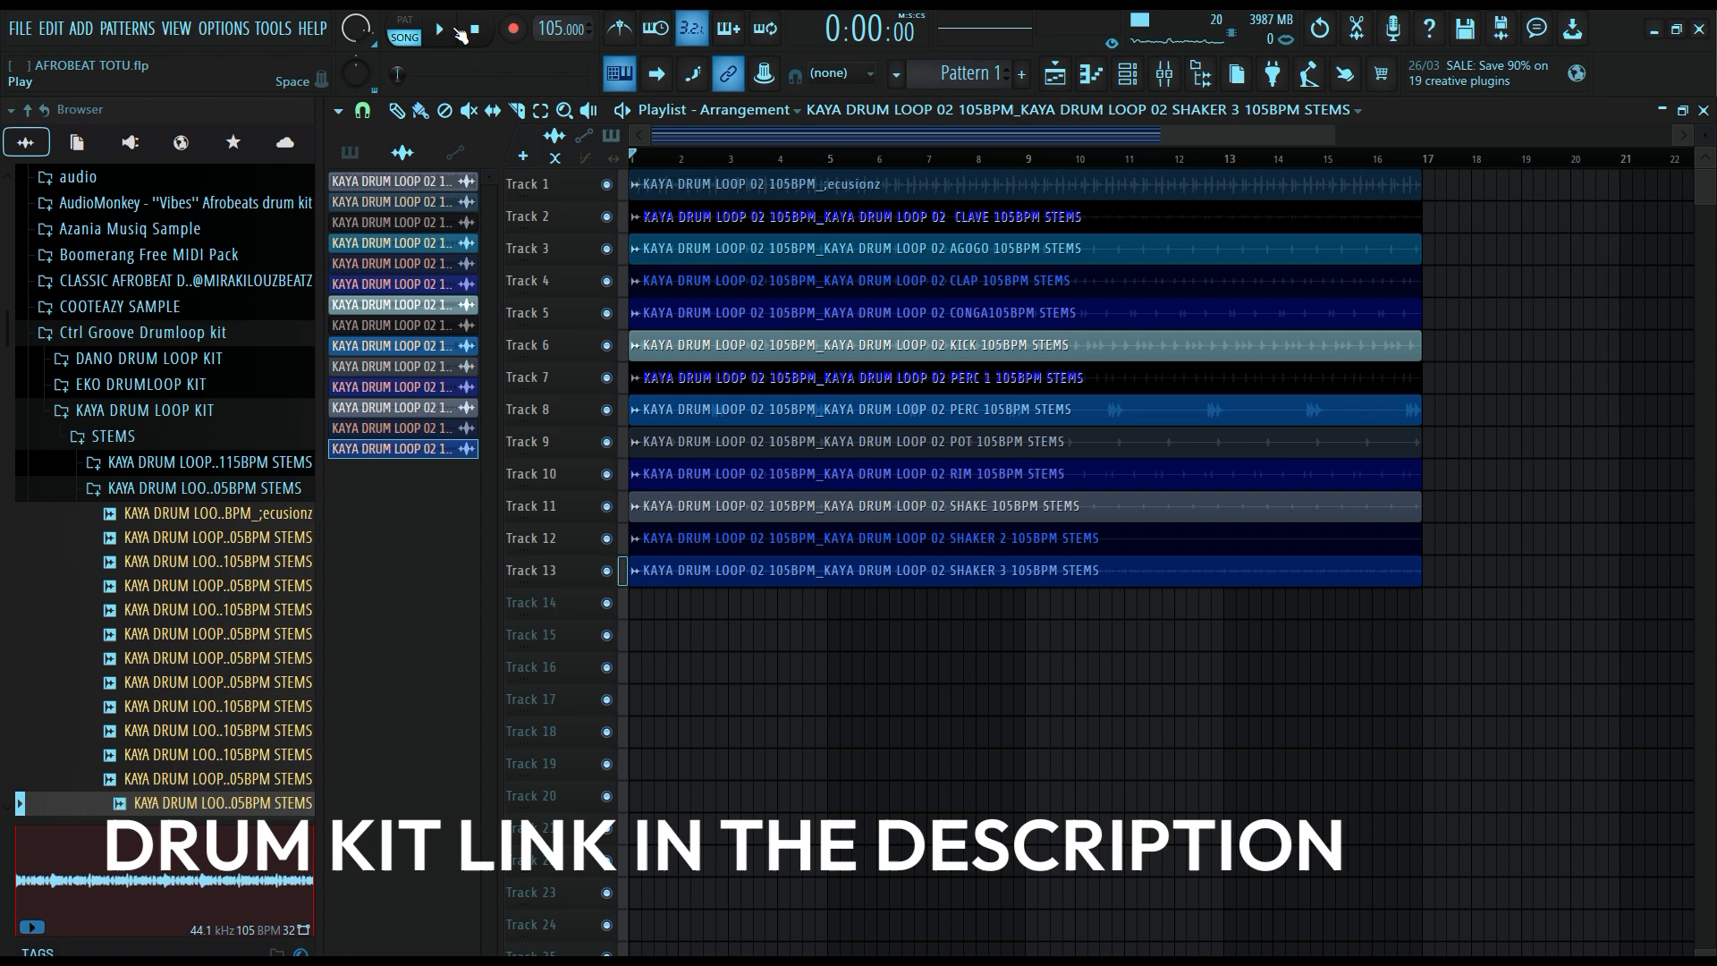
click(447, 29)
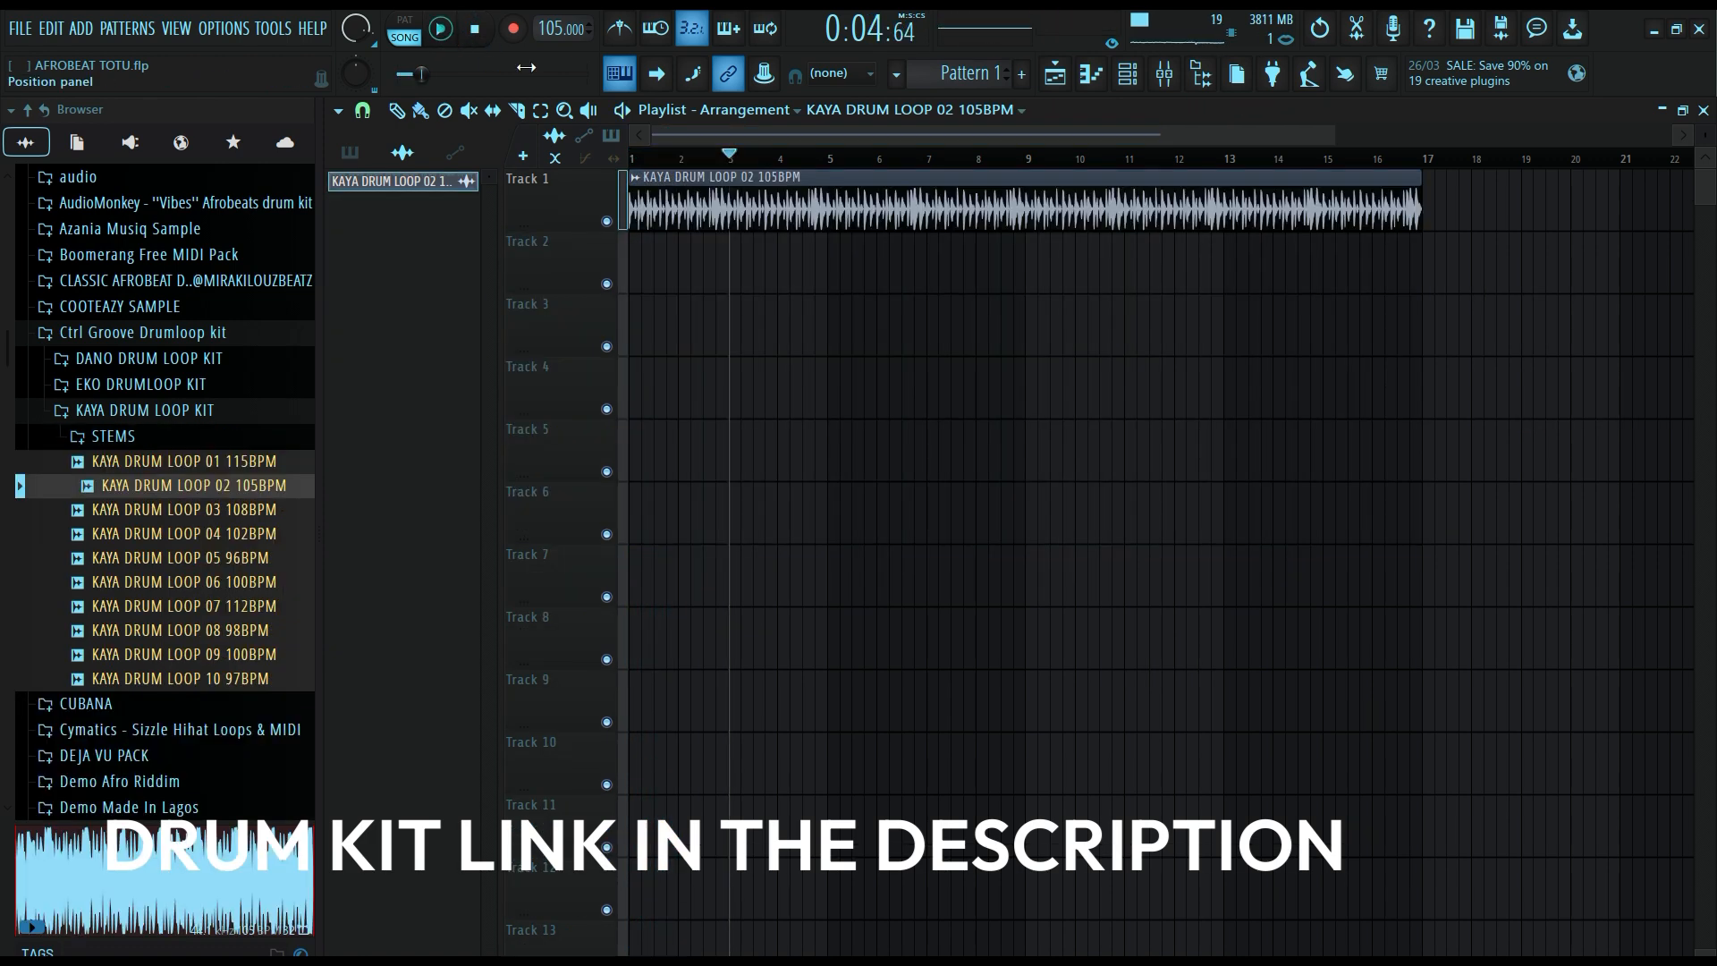
right_click(761, 217)
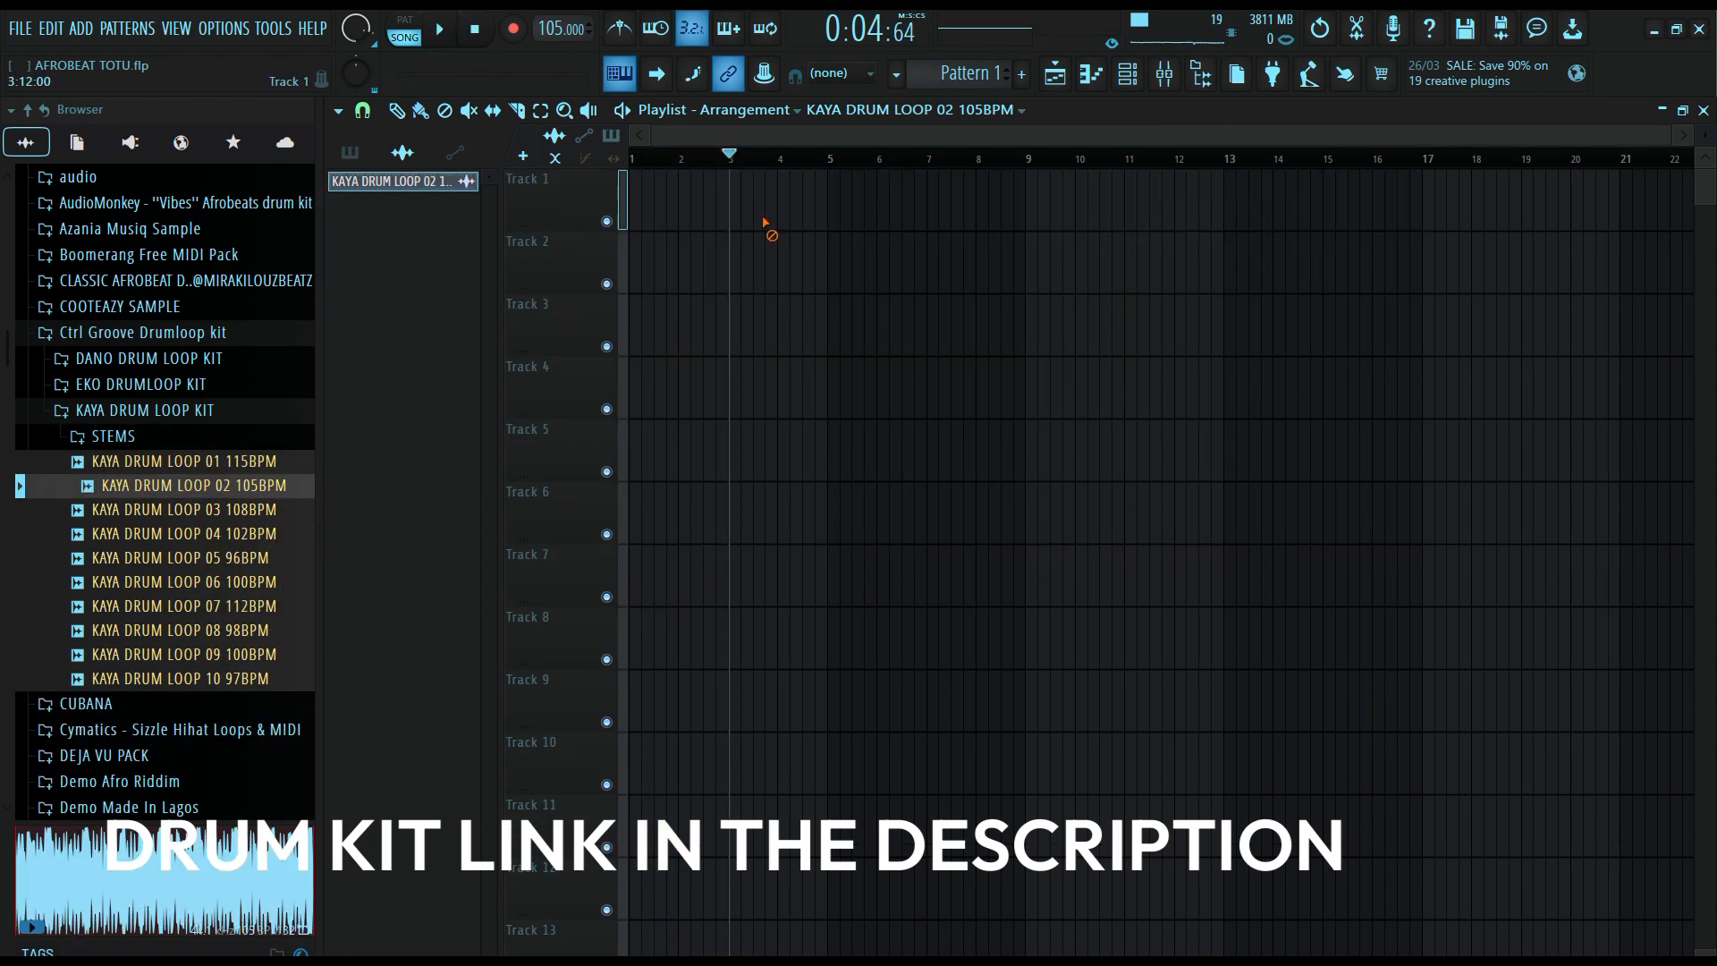
click(114, 439)
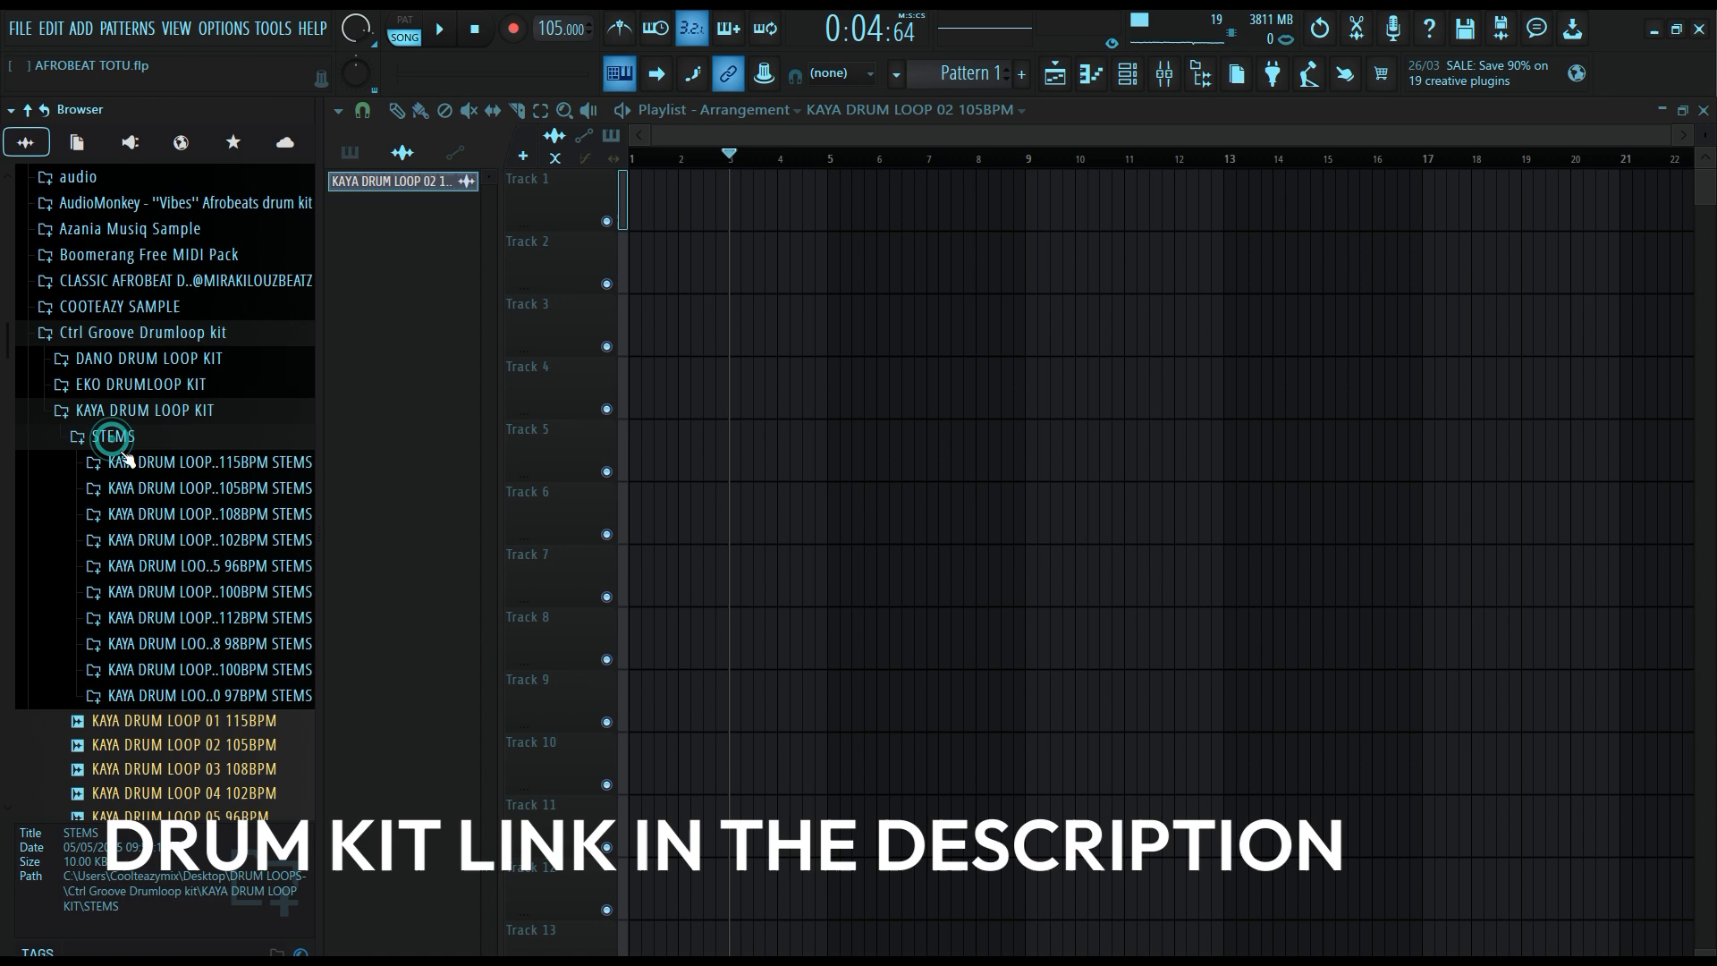
click(200, 497)
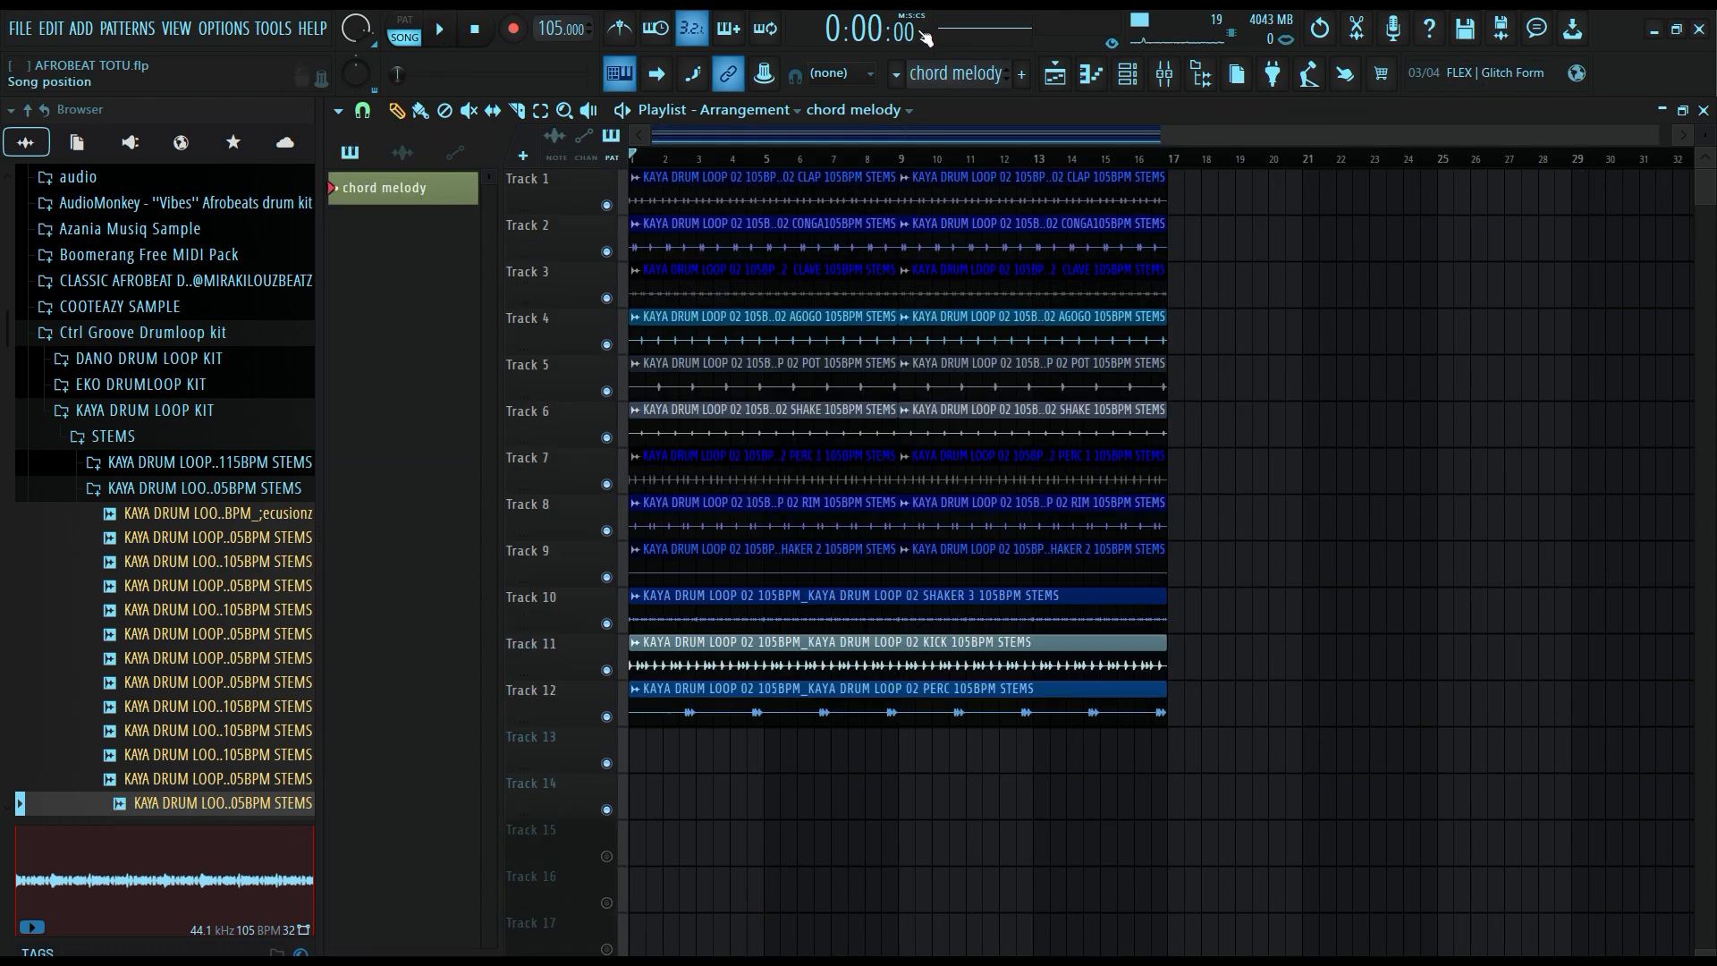
Open the Lounge Lizard EP-4 electric piano from the channel list and bring up its piano roll.
key(F6)
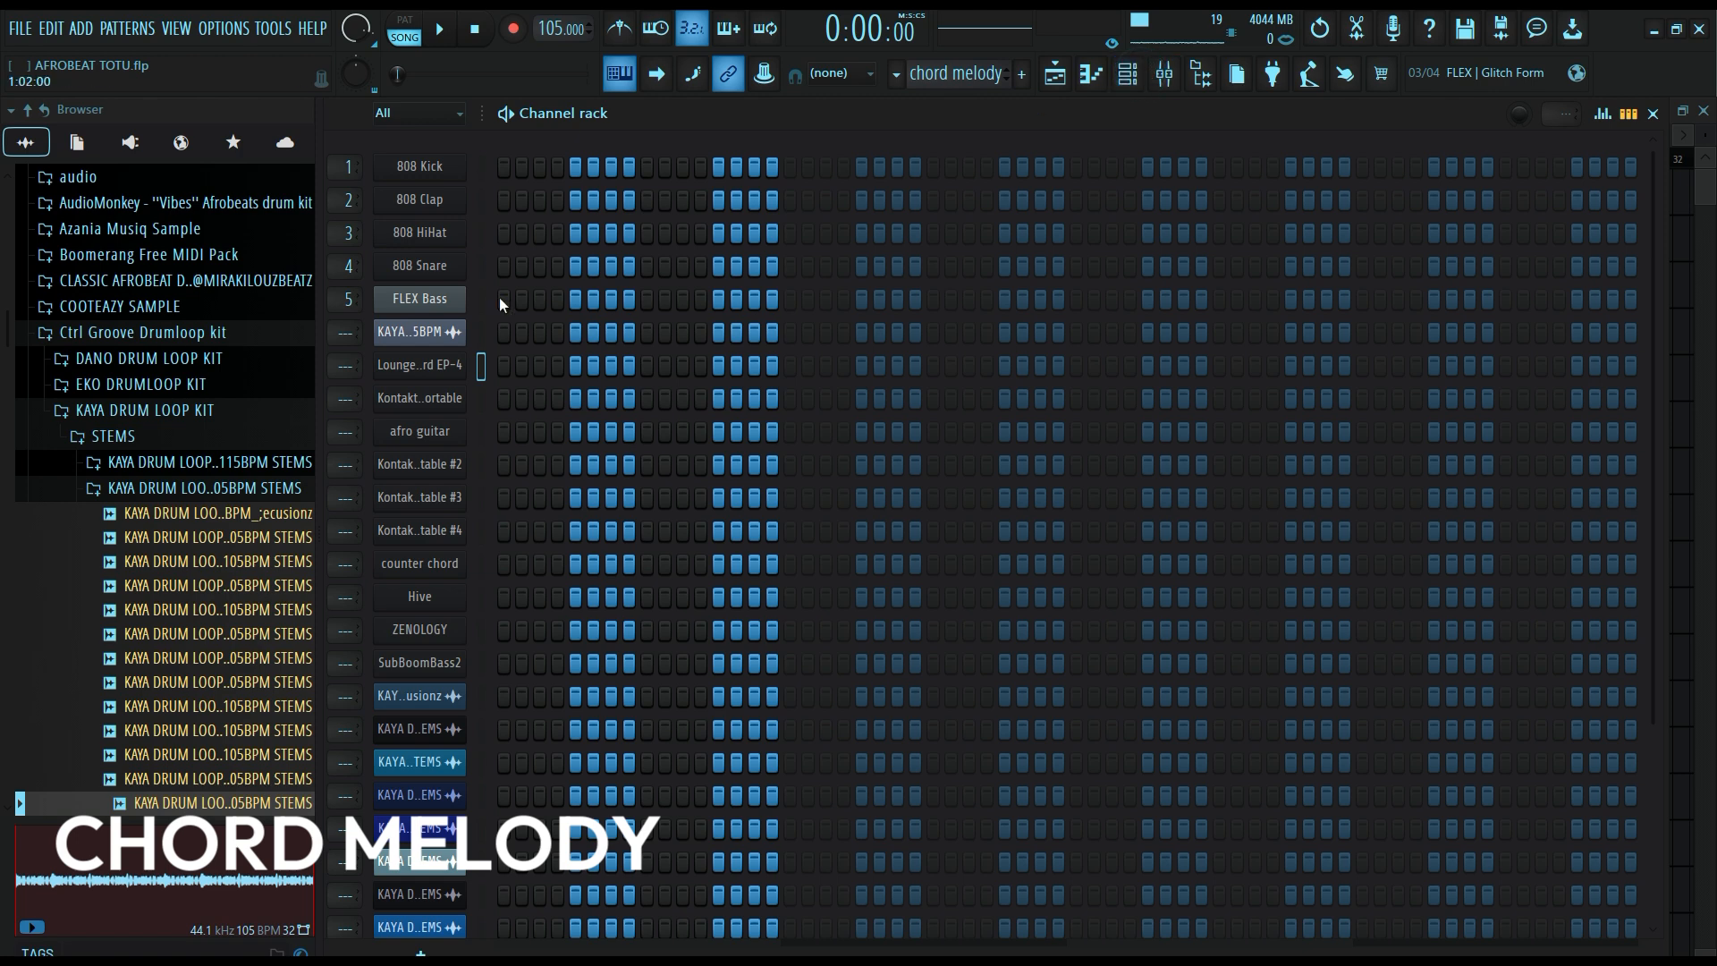
click(419, 365)
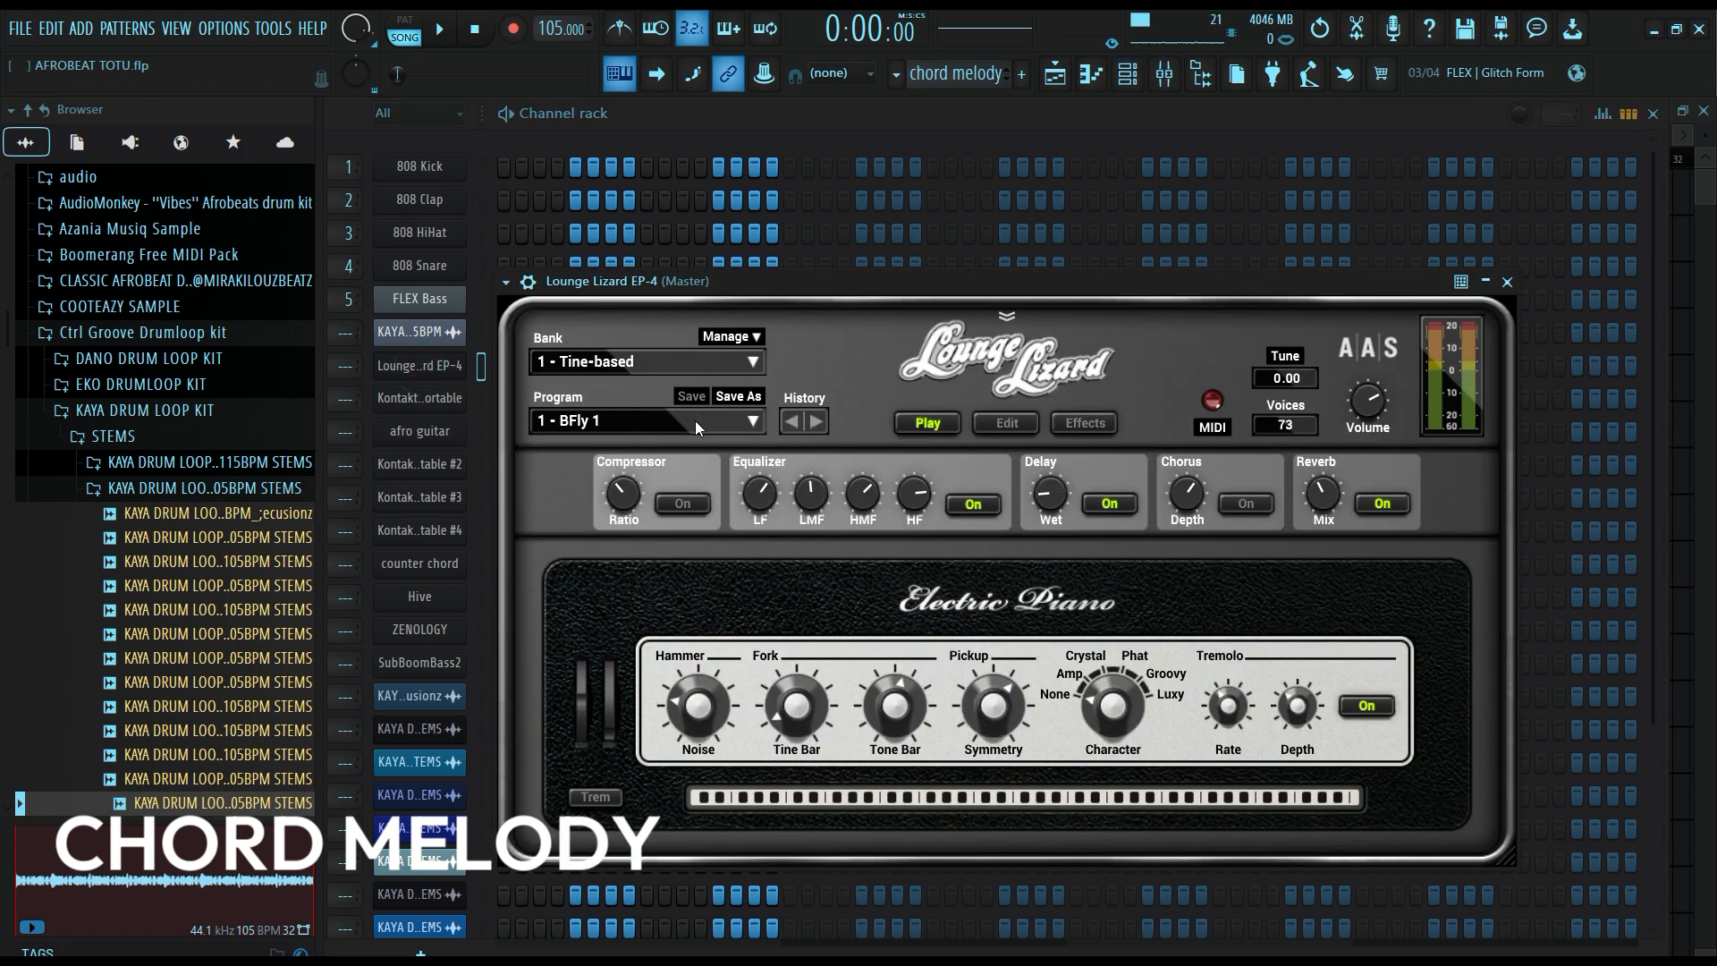
click(507, 284)
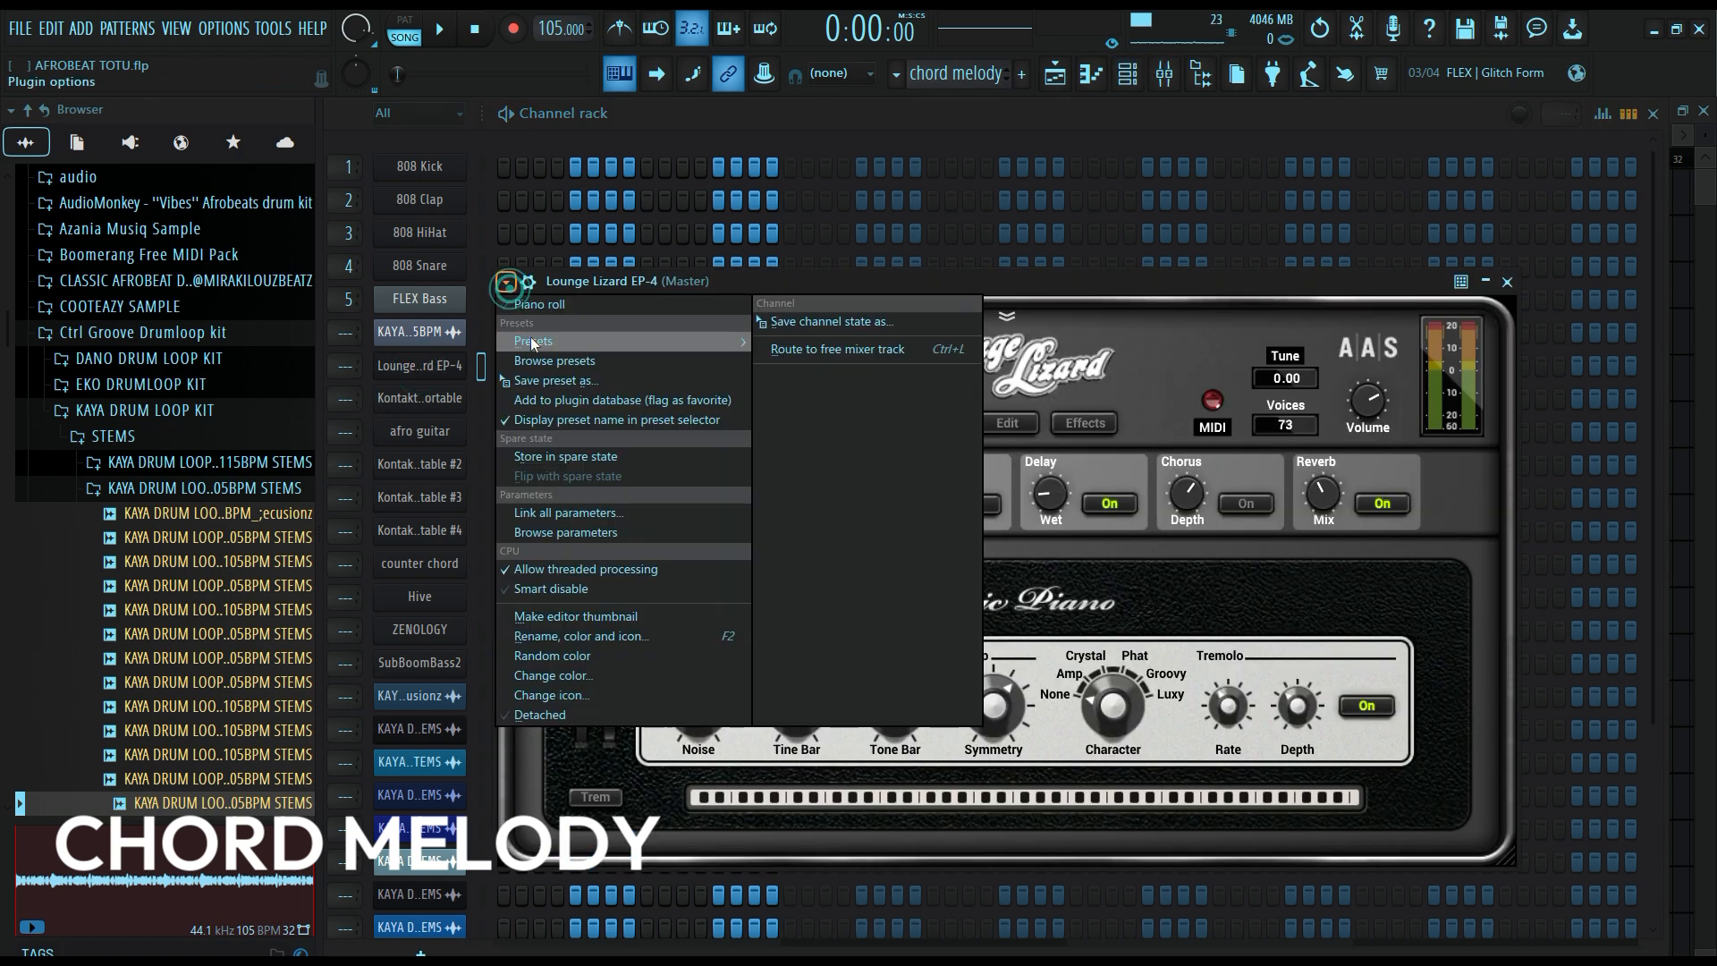
mouse_move(536, 341)
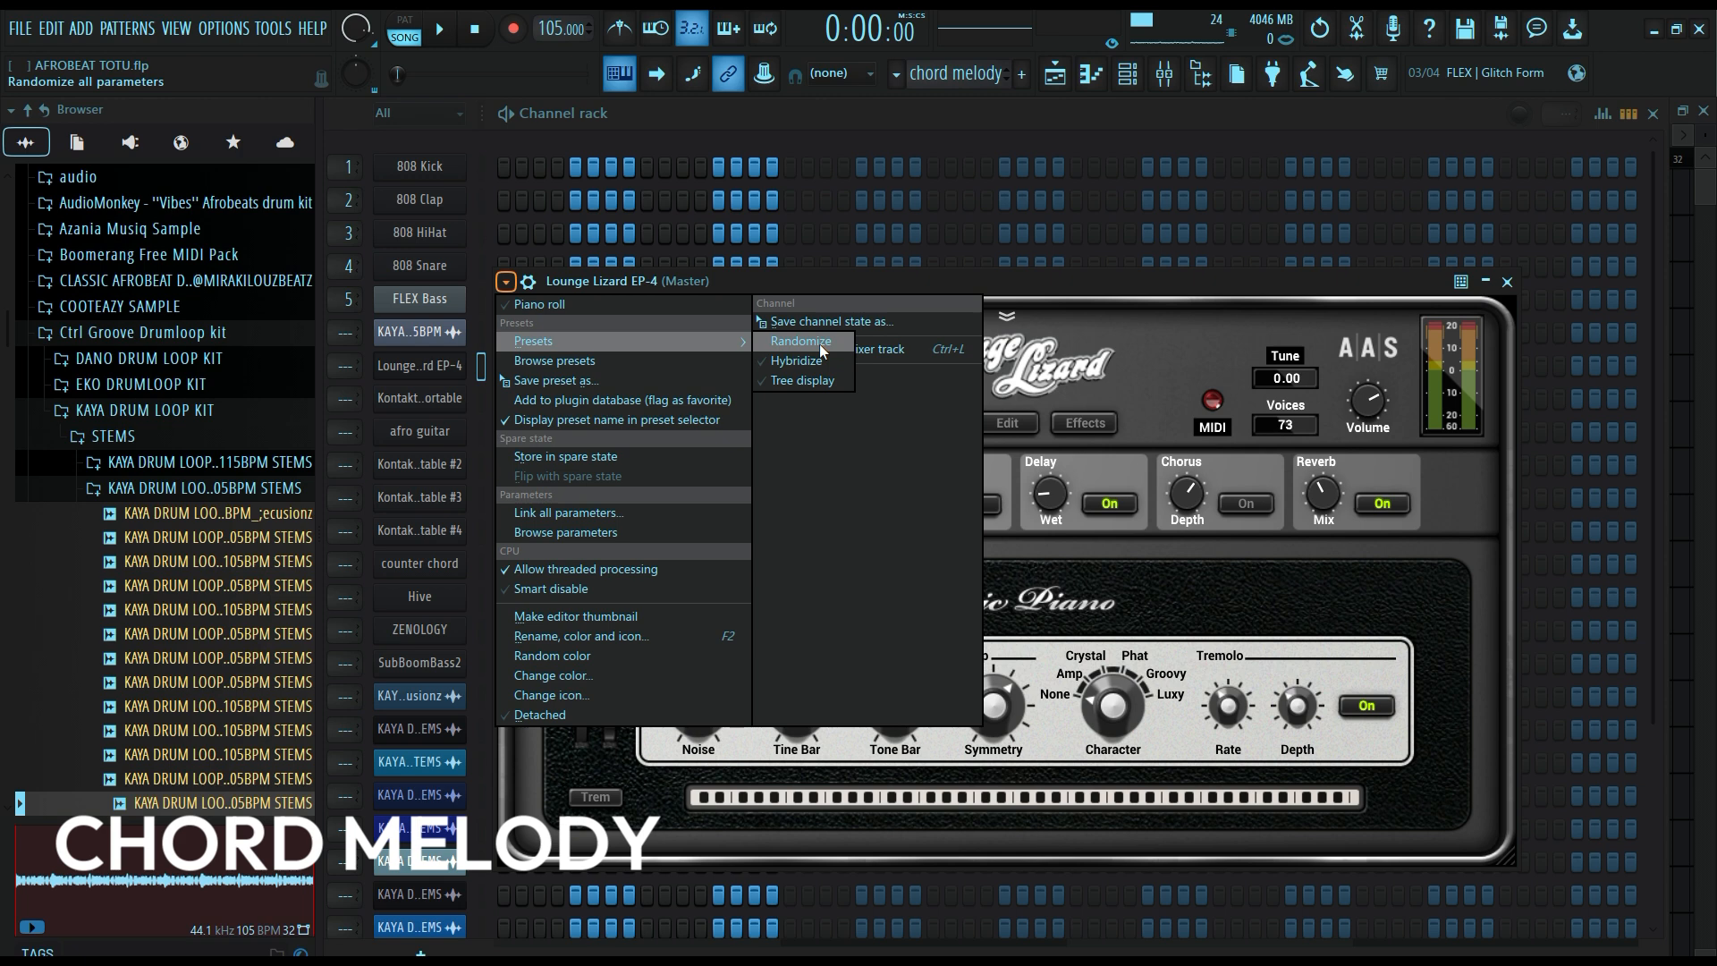
click(608, 302)
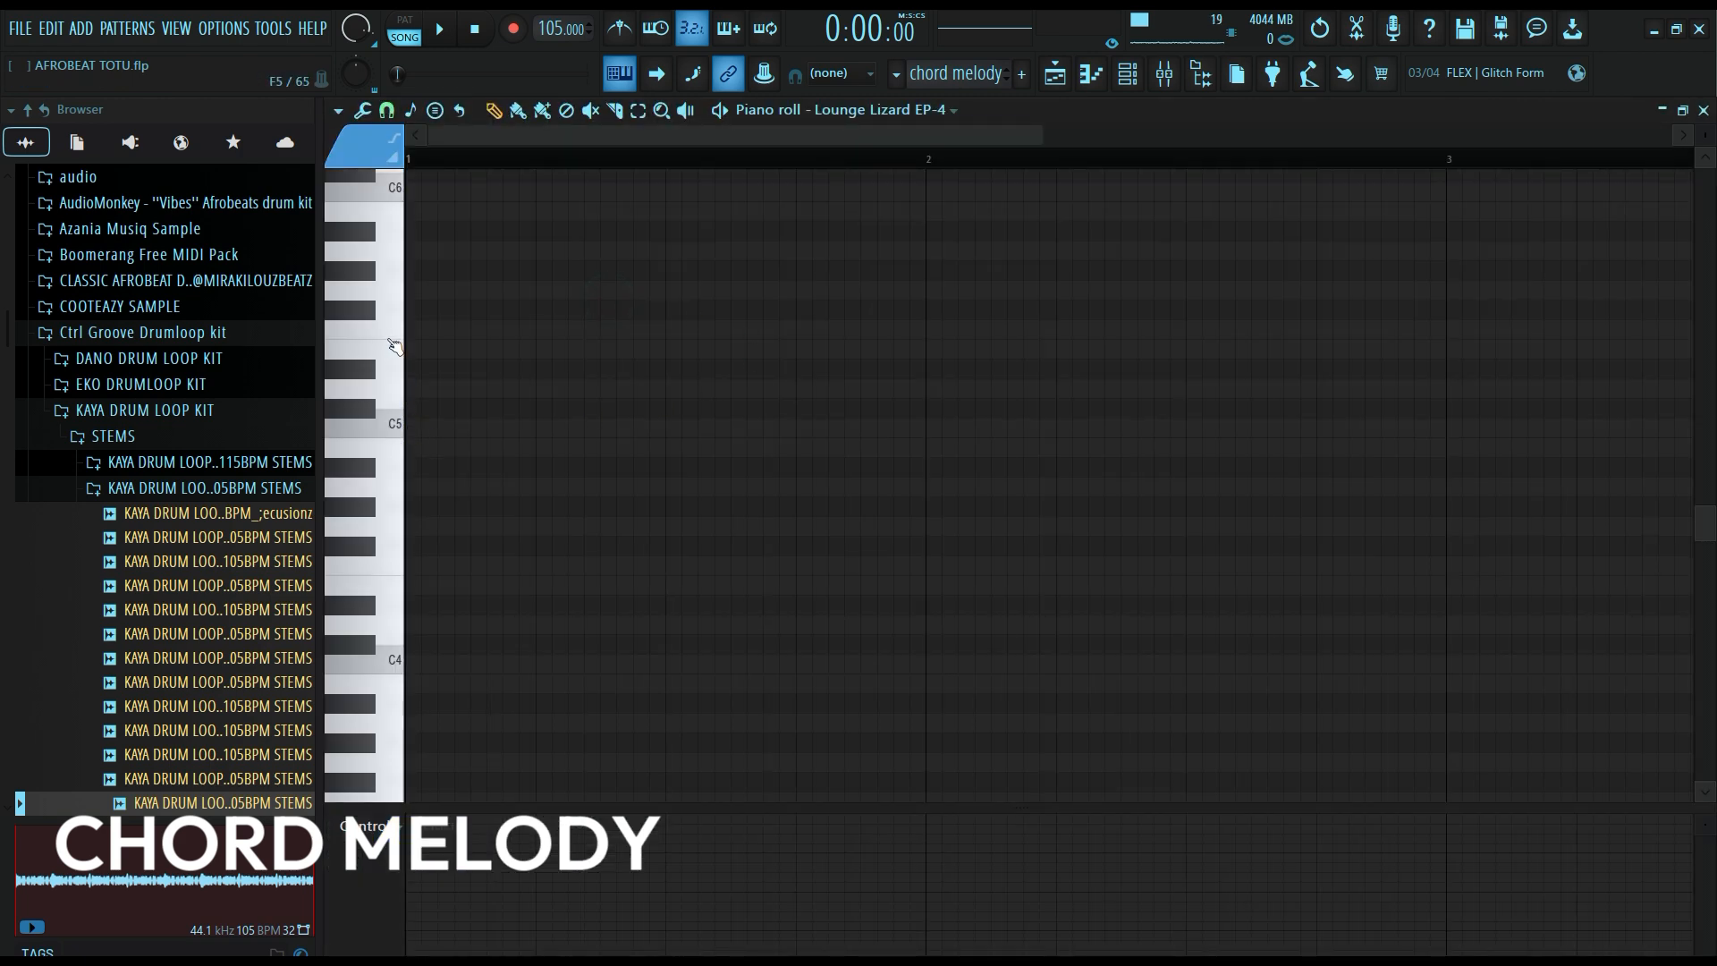
click(390, 332)
Return to the playlist and record a two-bar Lounge Lizard EP-4 chord melody into Pattern 1 over the drum stems.
click(1704, 111)
click(1669, 114)
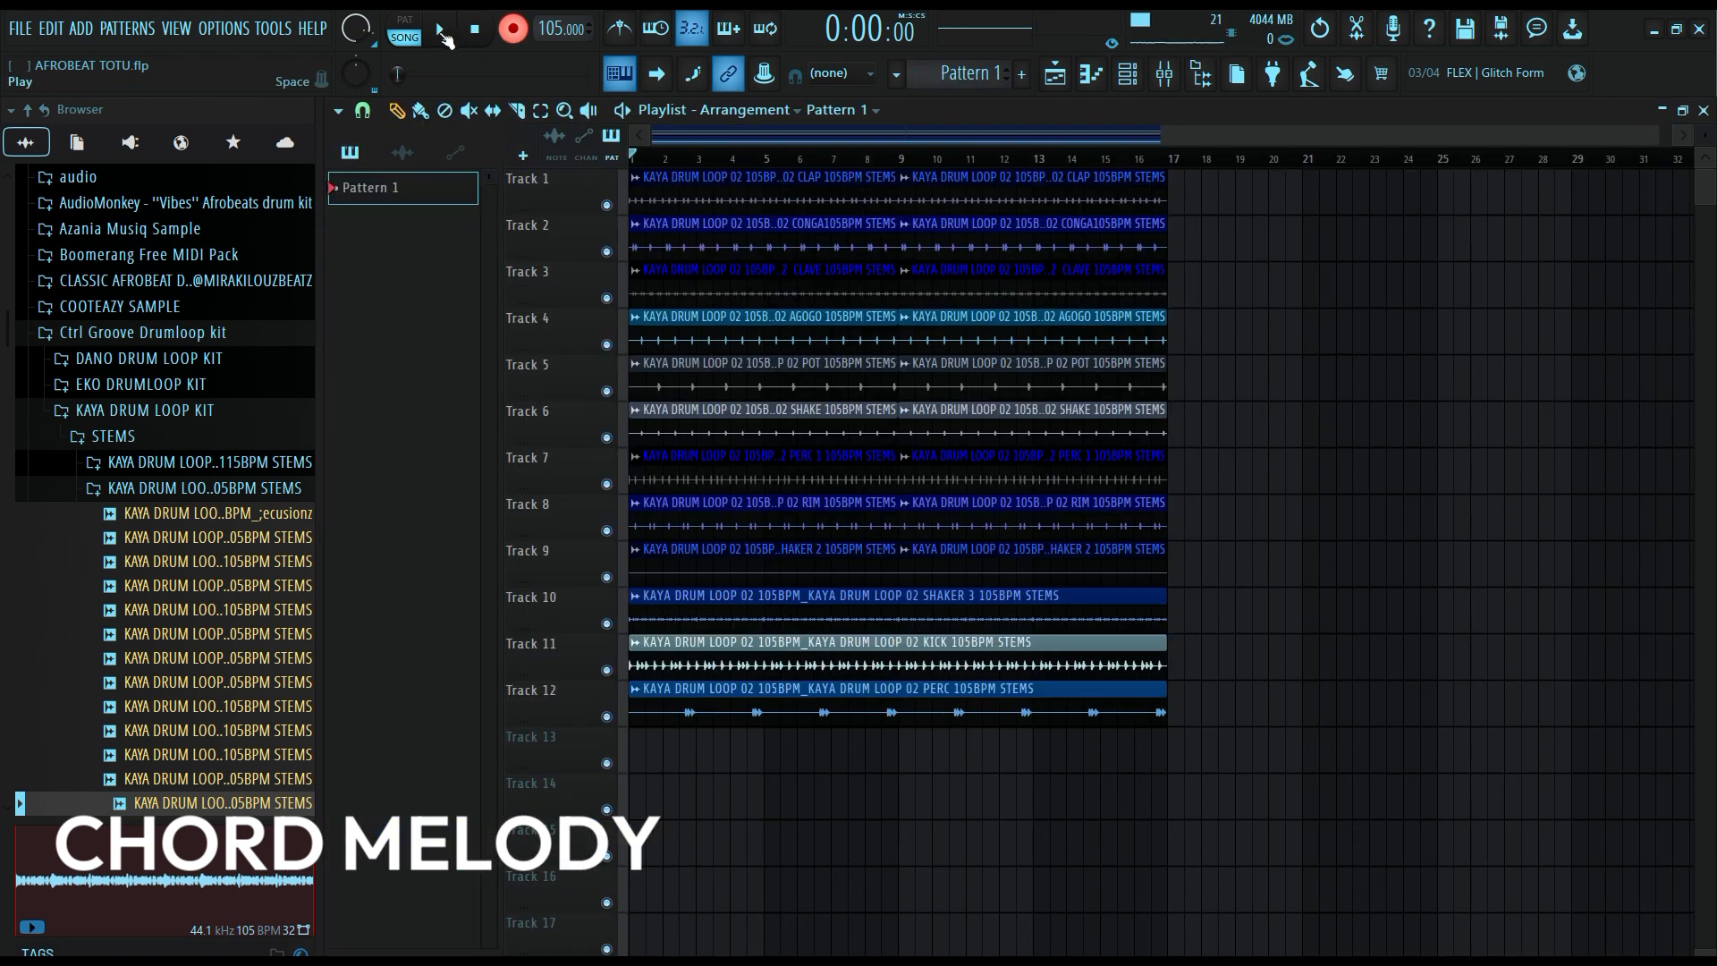
click(443, 33)
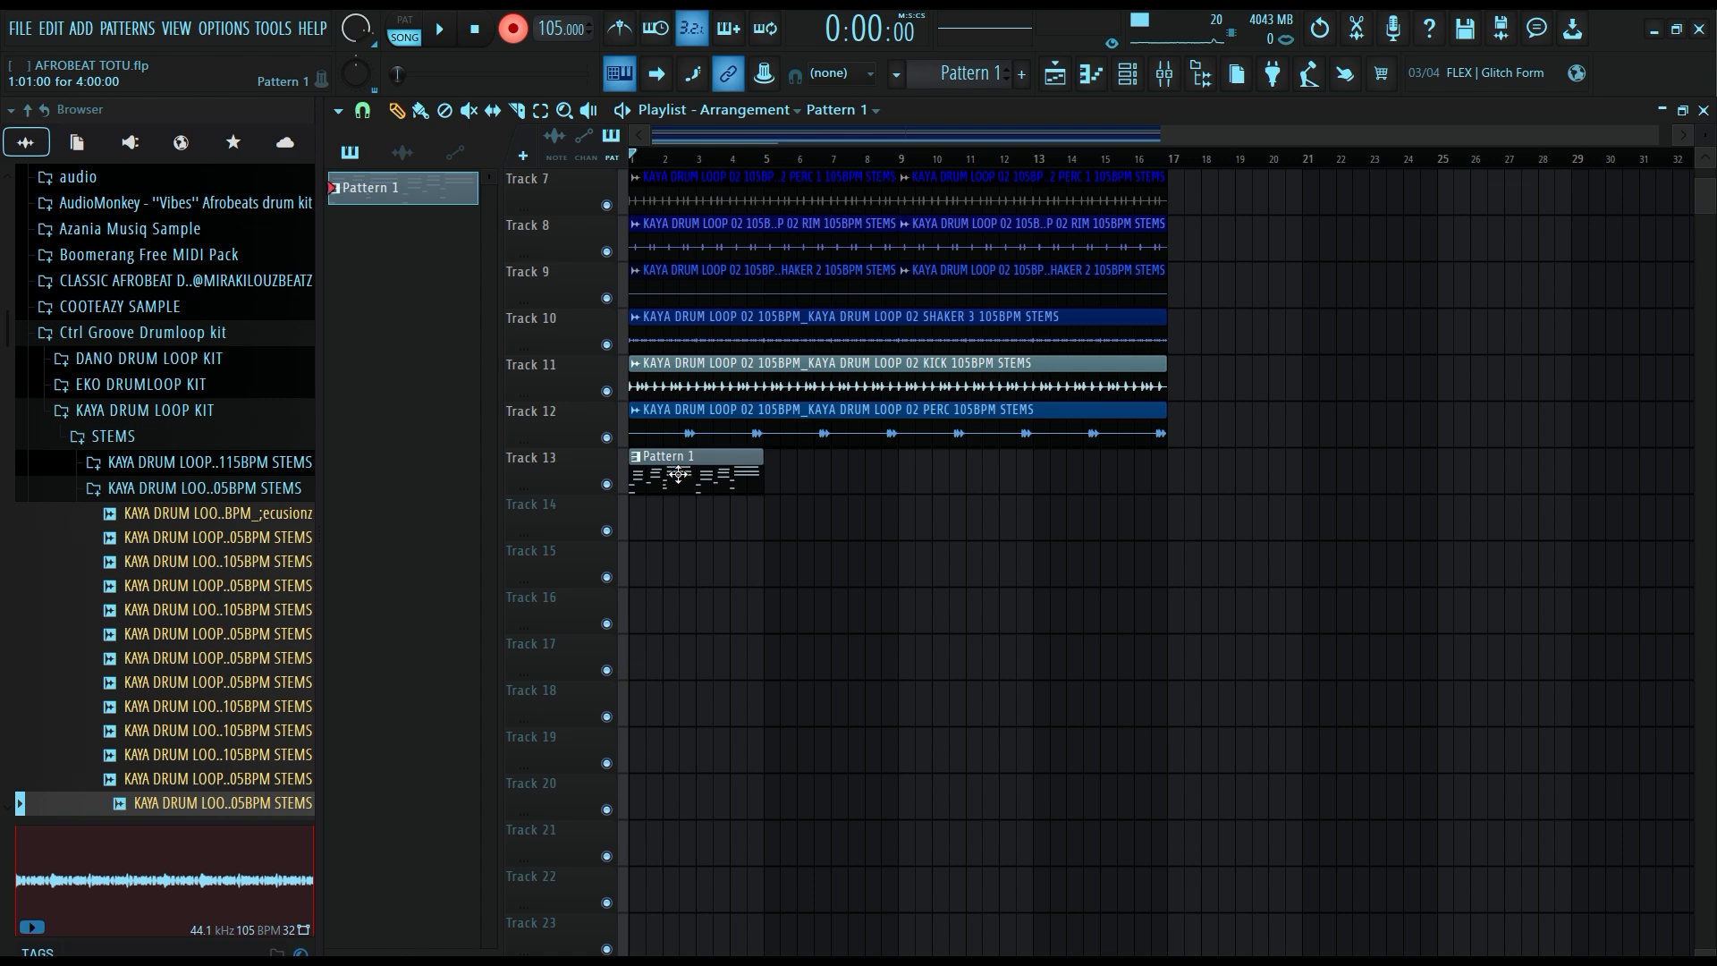
In Pattern 1's piano roll, duplicate the recorded two bars of chords into bars 3 and 4.
double_click(678, 475)
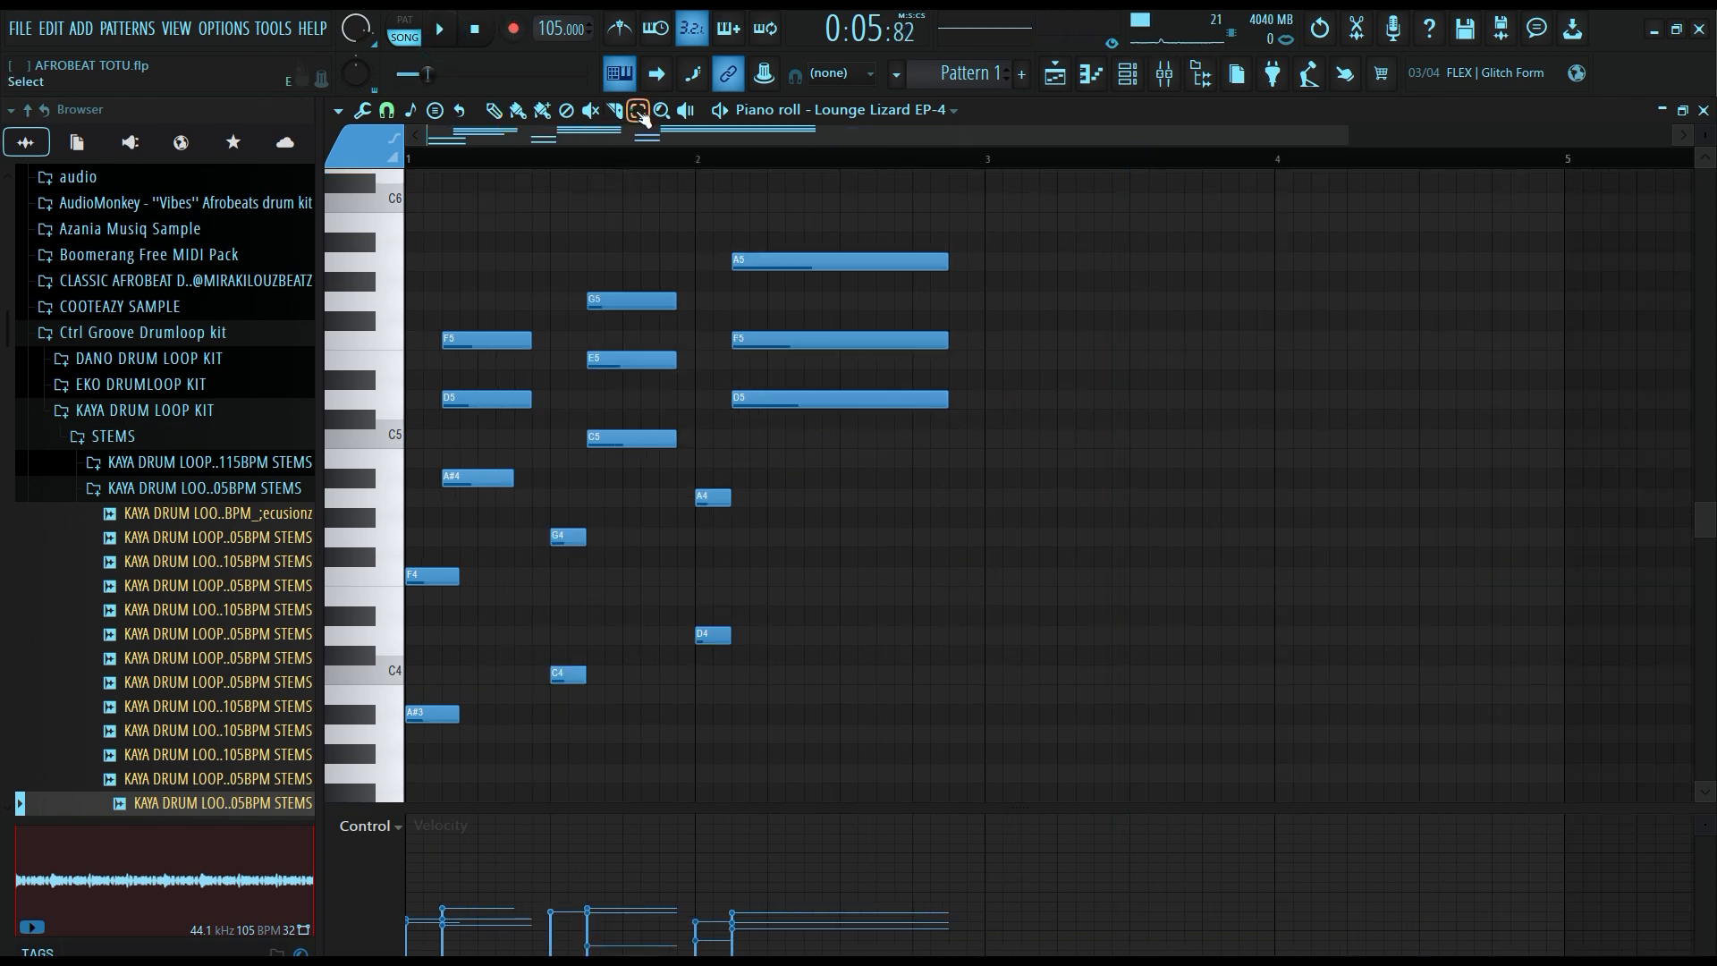
click(639, 111)
key(ctrl+a)
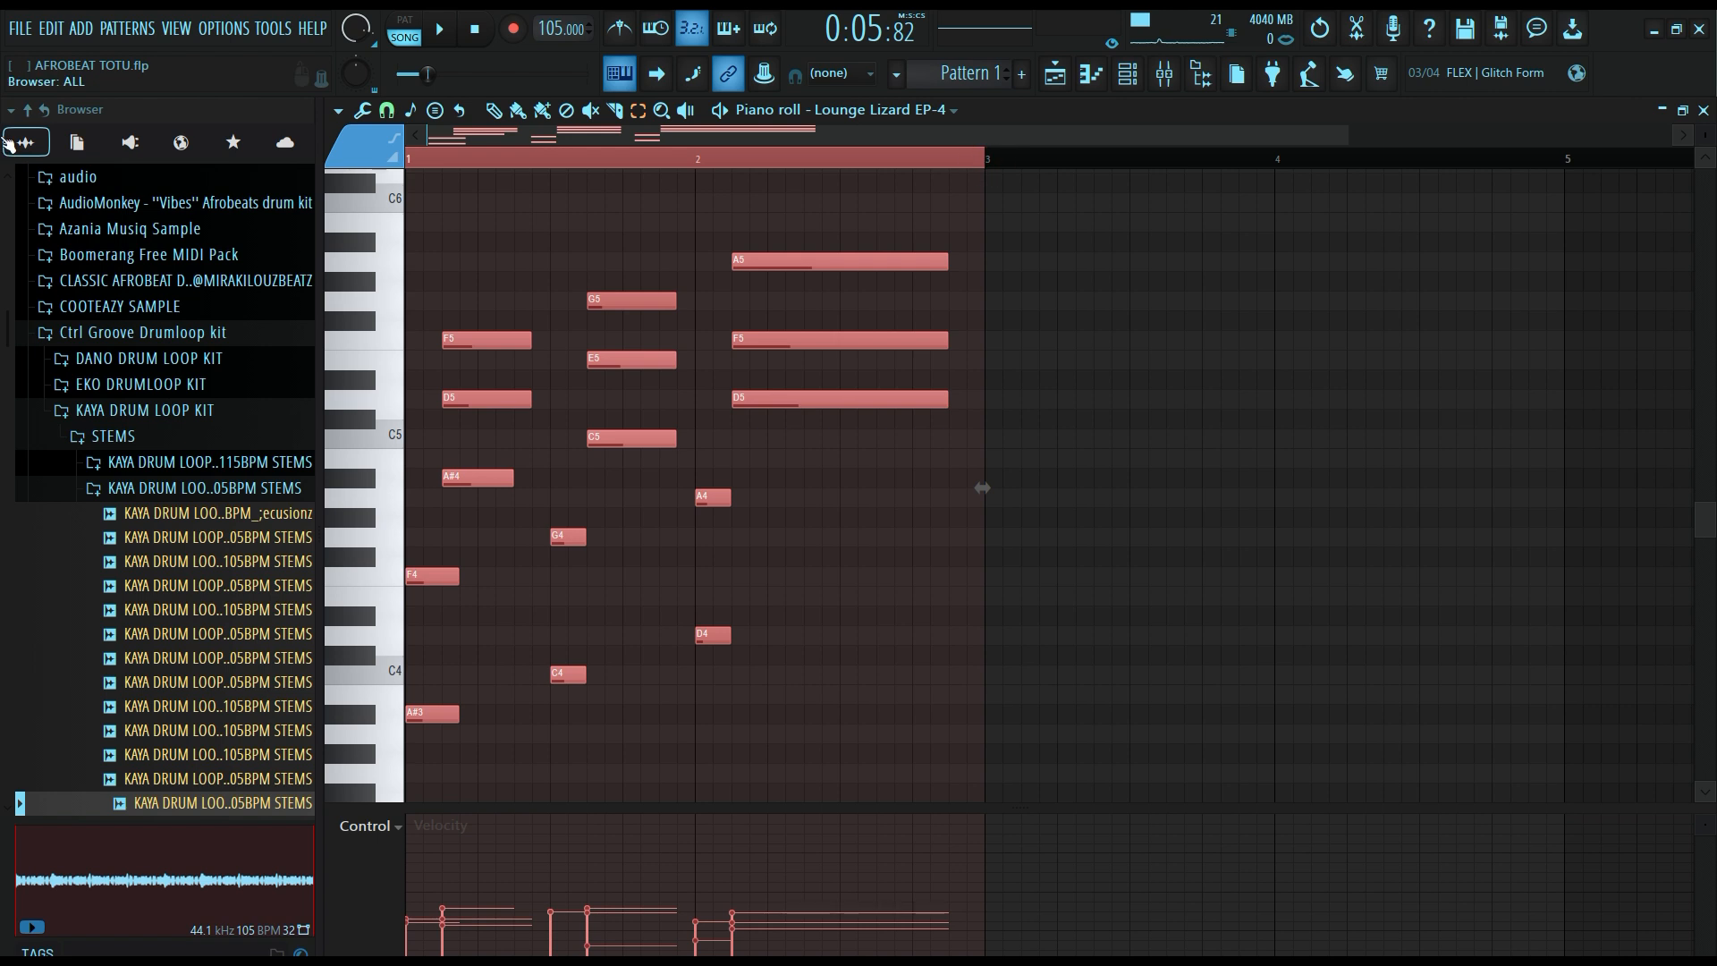
key(ctrl+b)
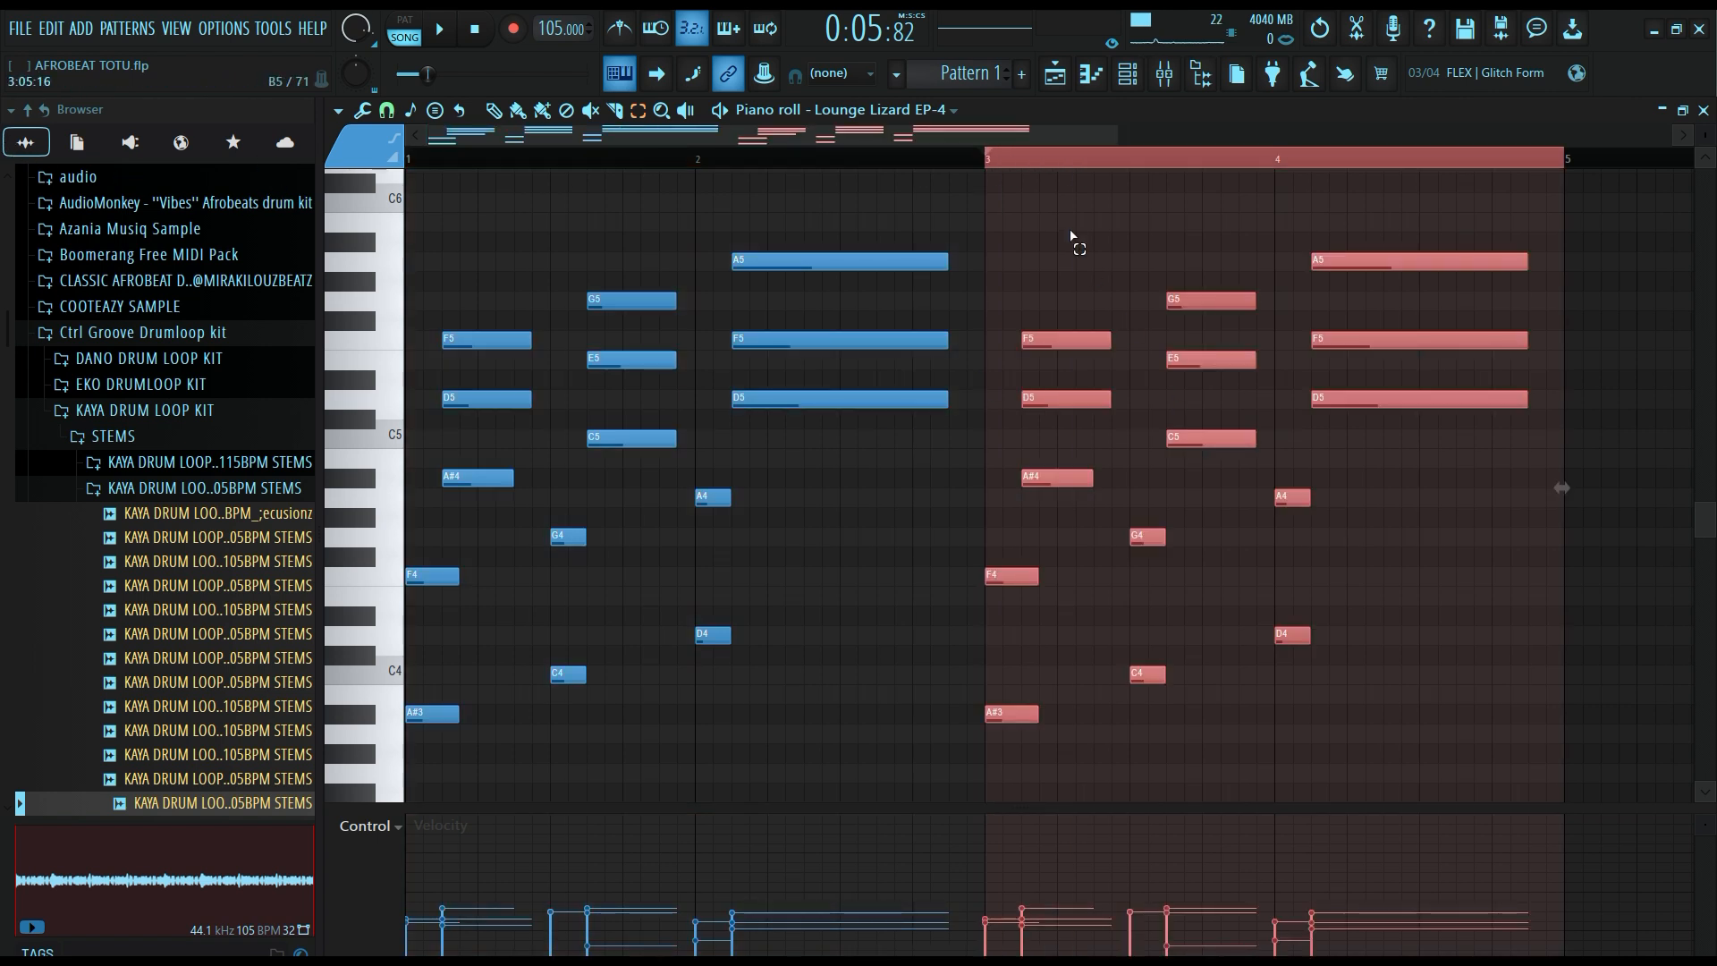
Deselect the notes and play back the duplicated chords from bar 3.
click(1096, 159)
key(space)
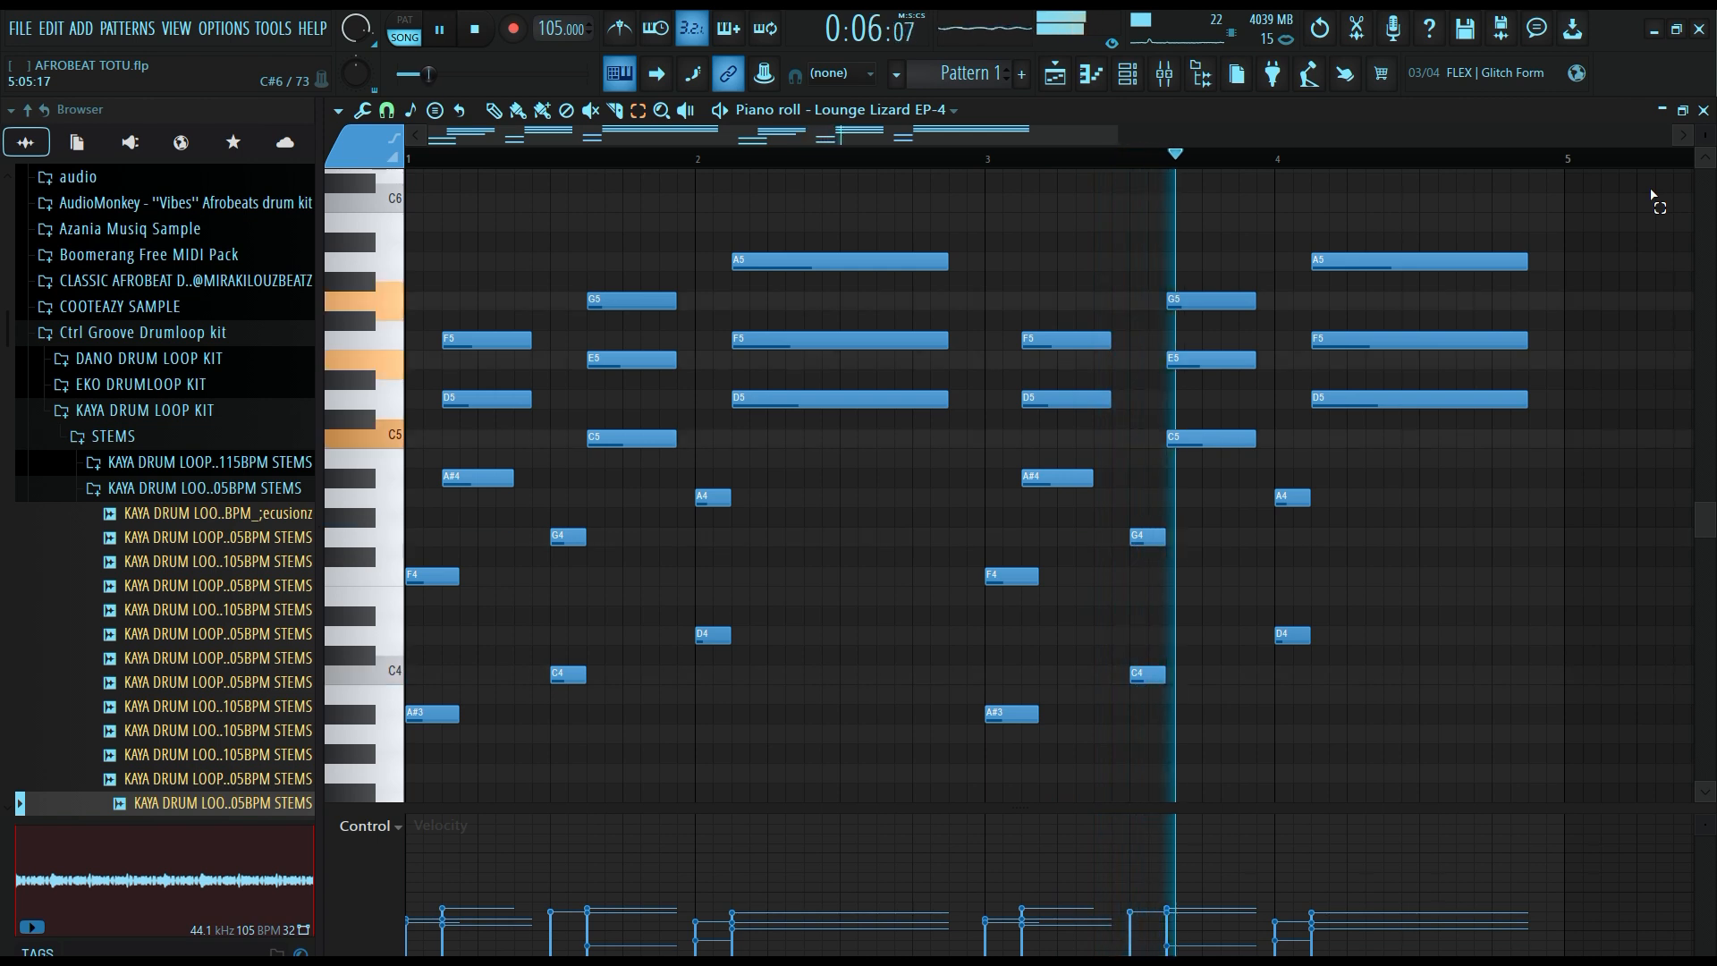
click(451, 28)
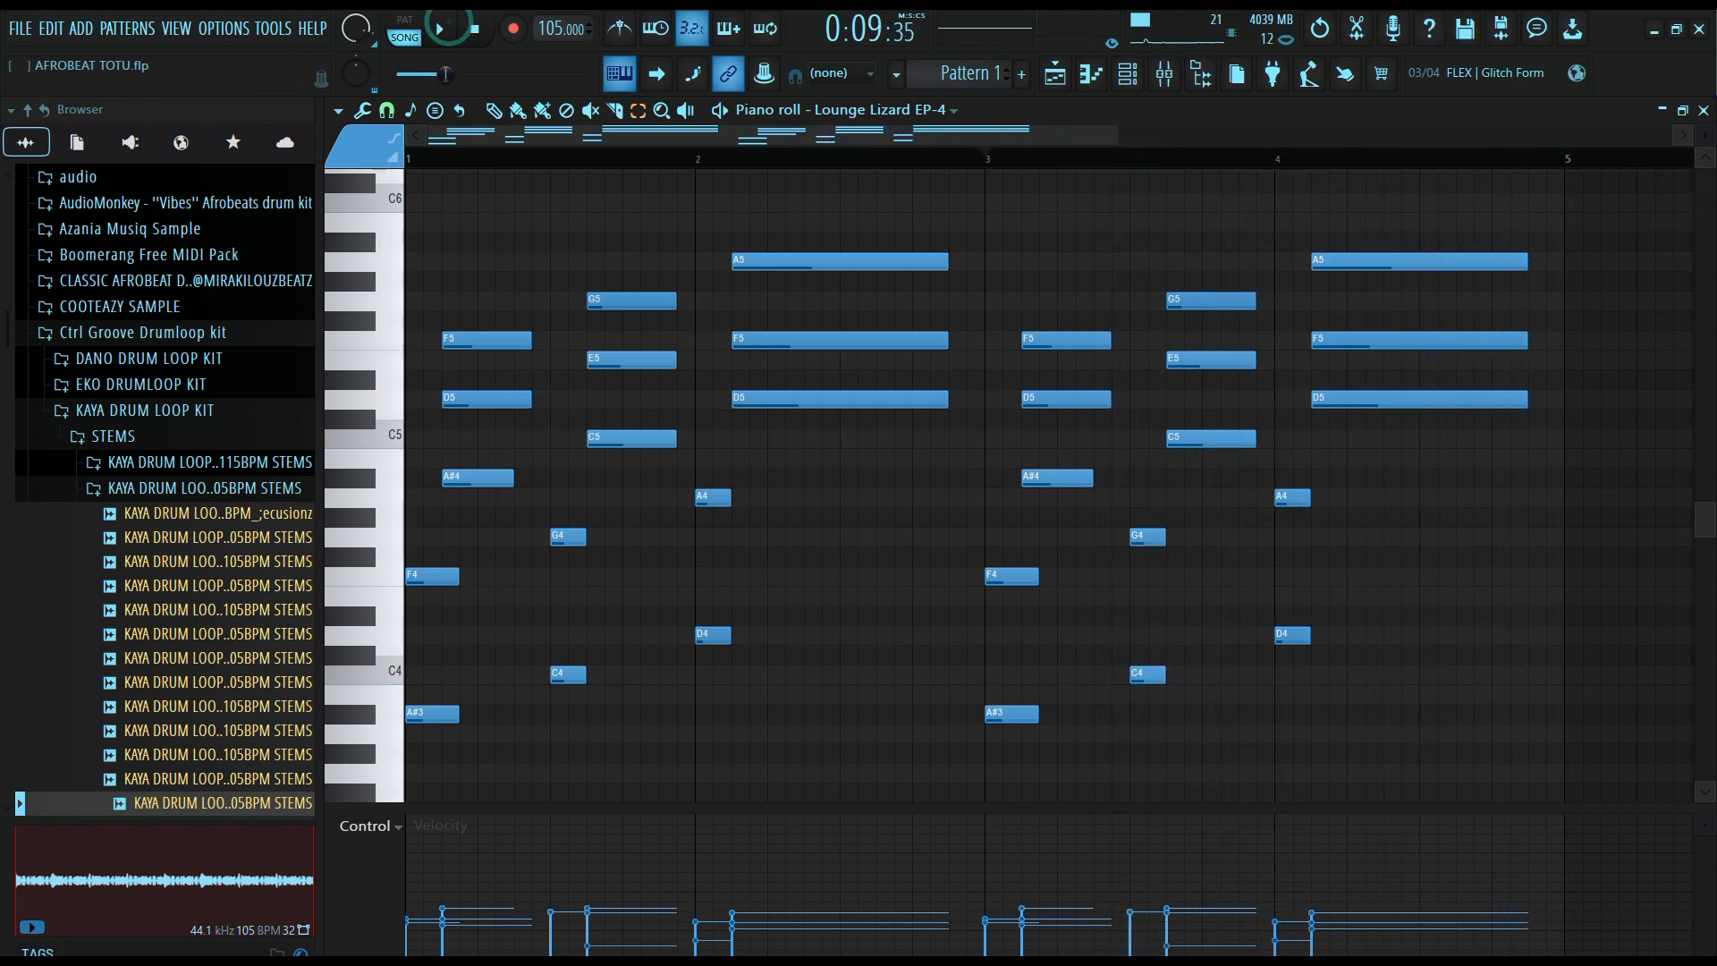
In the playlist, repeat Pattern 1 along Track 13 until it reaches the end of the drum stems at bar 17.
click(1703, 110)
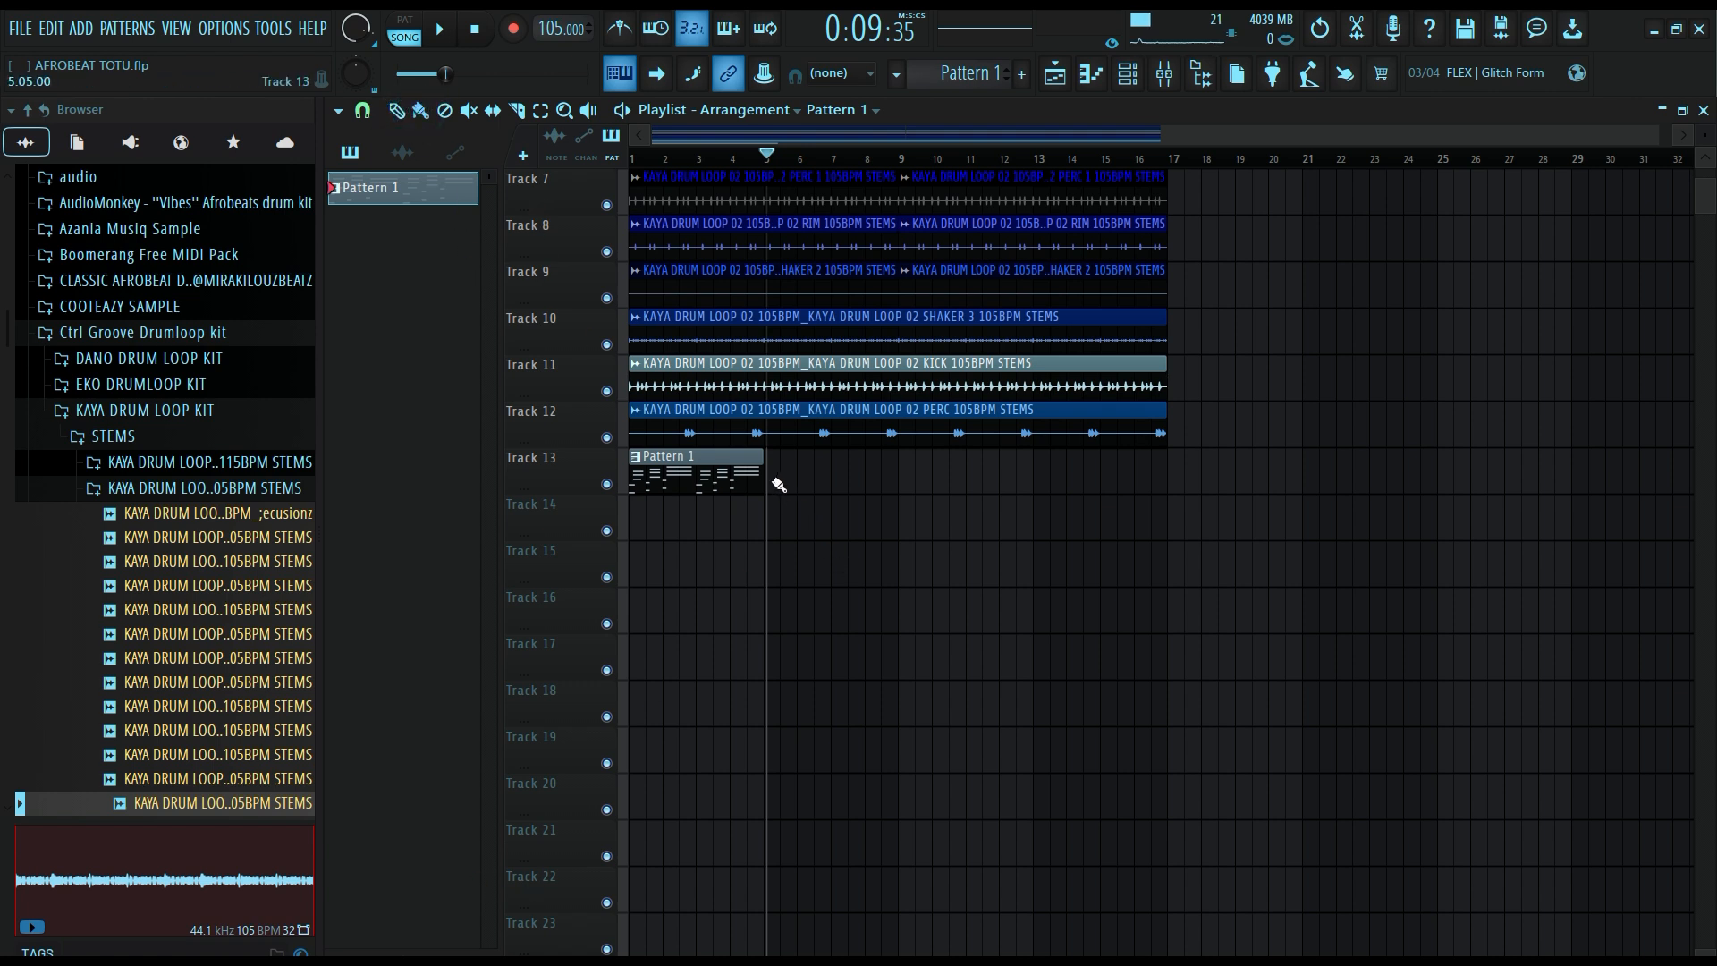
drag(778, 485, 1085, 475)
scroll(1157, 544, up, 3)
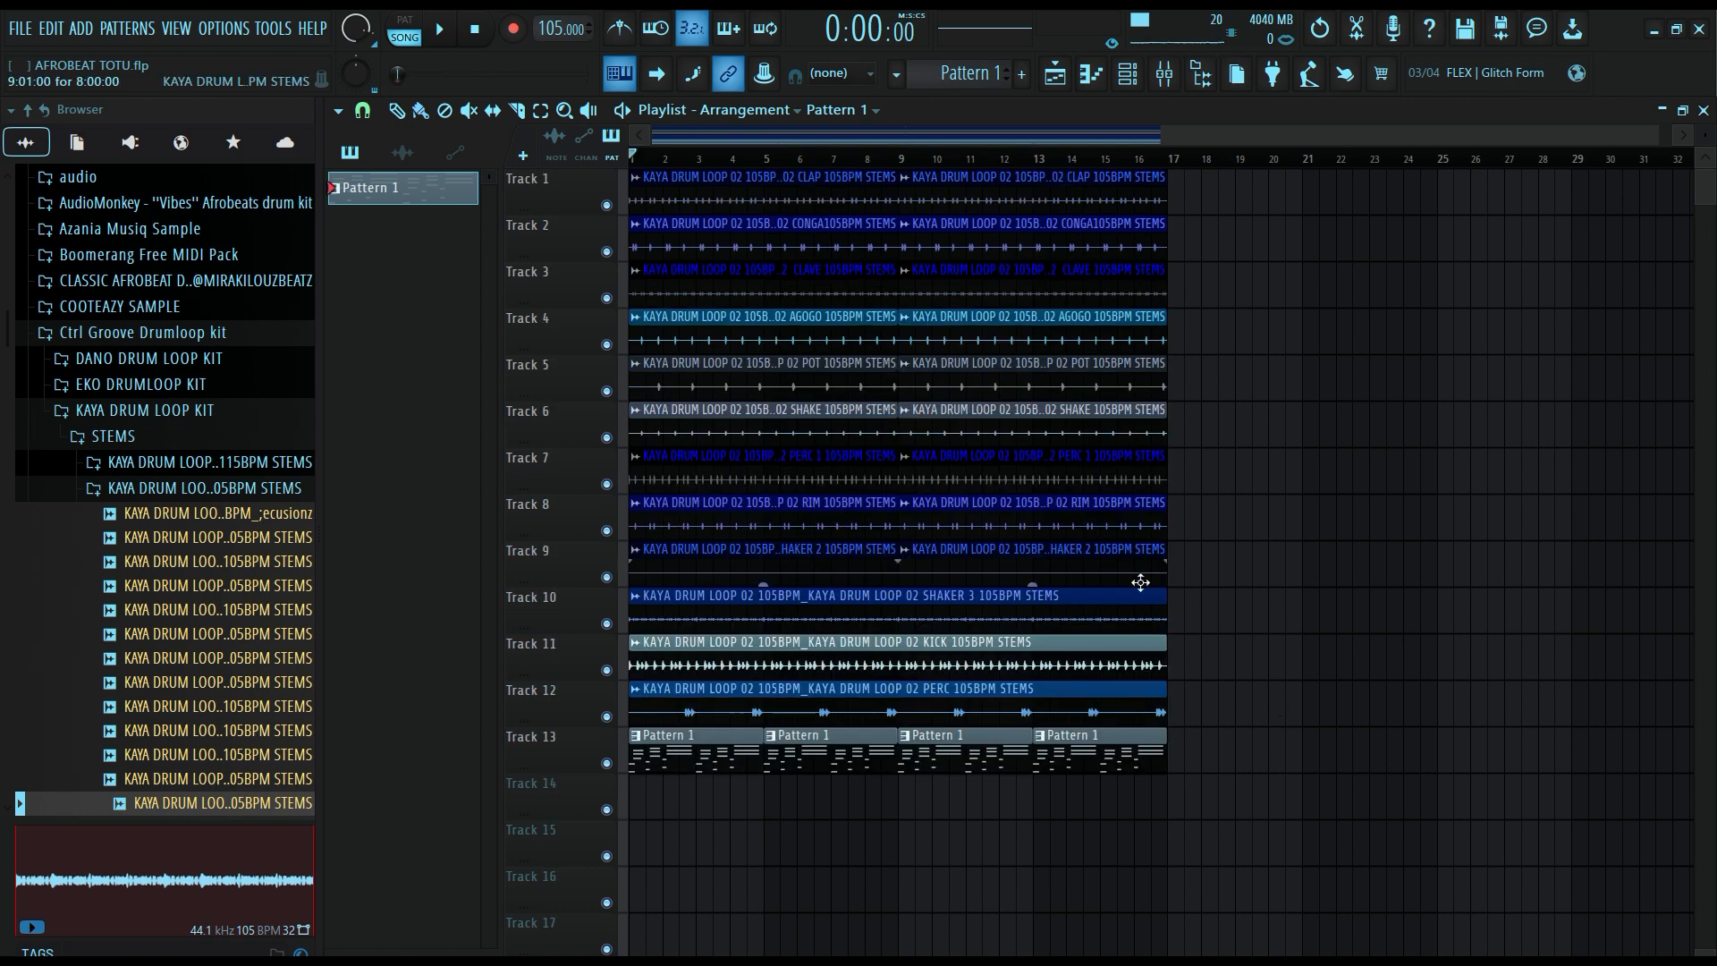
Select the afro guitar channel and switch to the empty Pattern 2.
click(1127, 73)
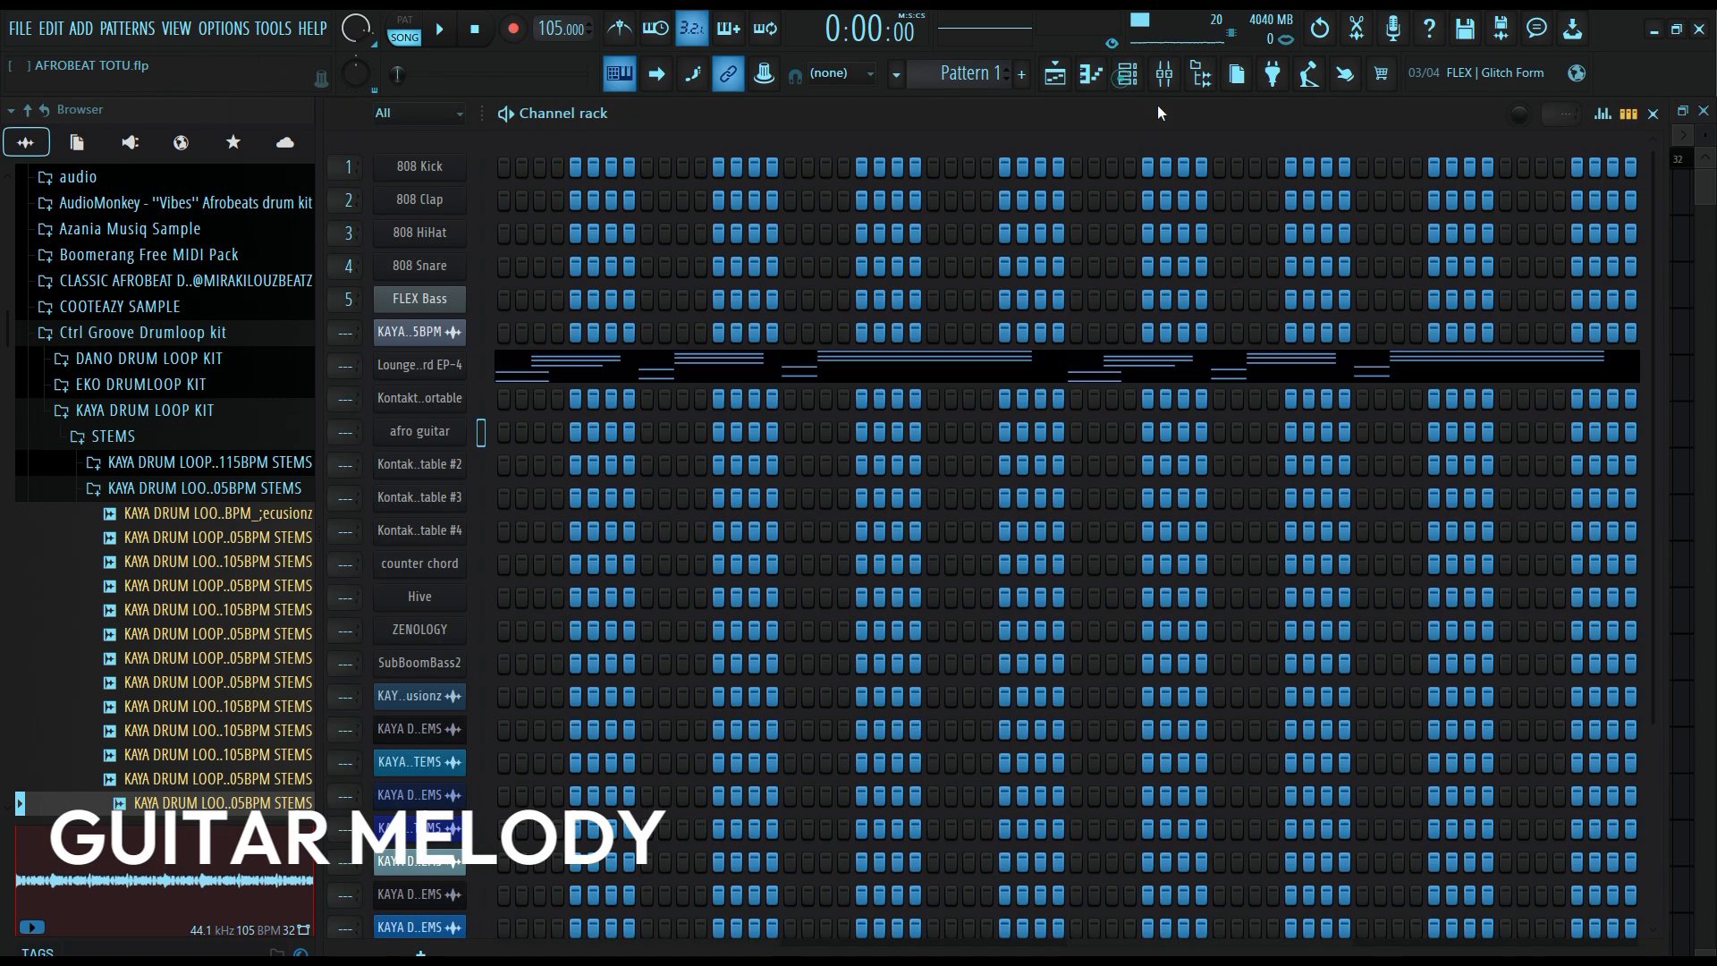
click(413, 427)
drag(1068, 150, 1090, 171)
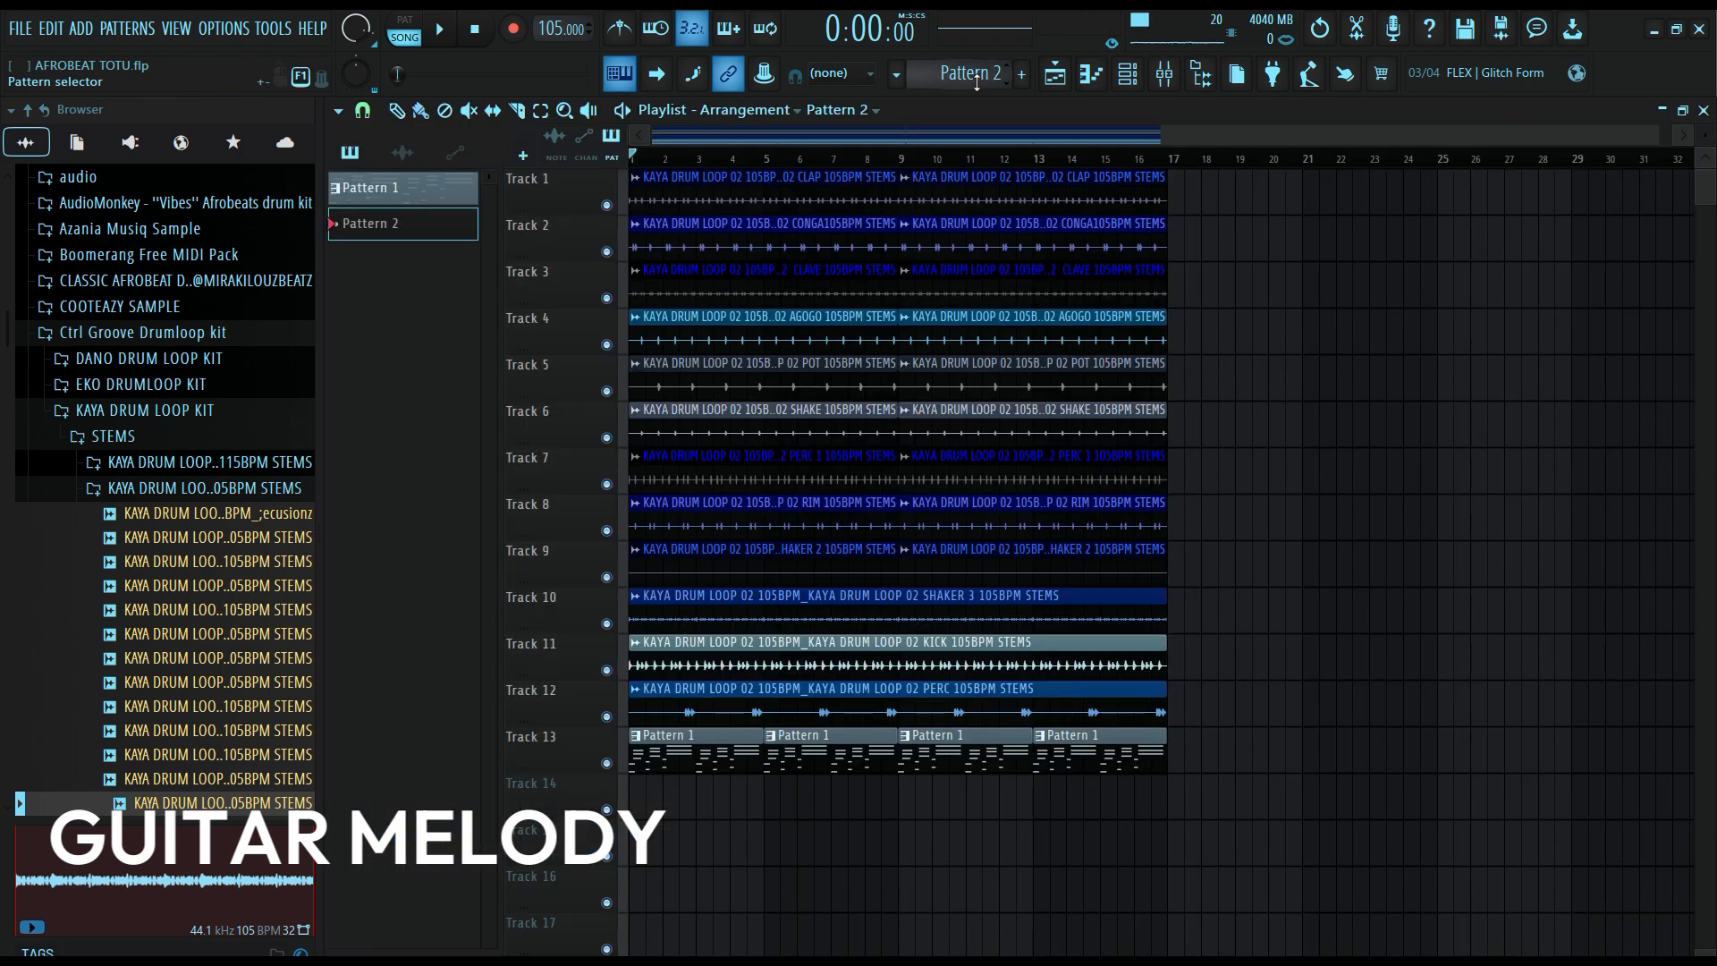
Record the afro guitar melody live into Pattern 2 over the song, about four bars from bar 1.
scroll(976, 82, up, 1)
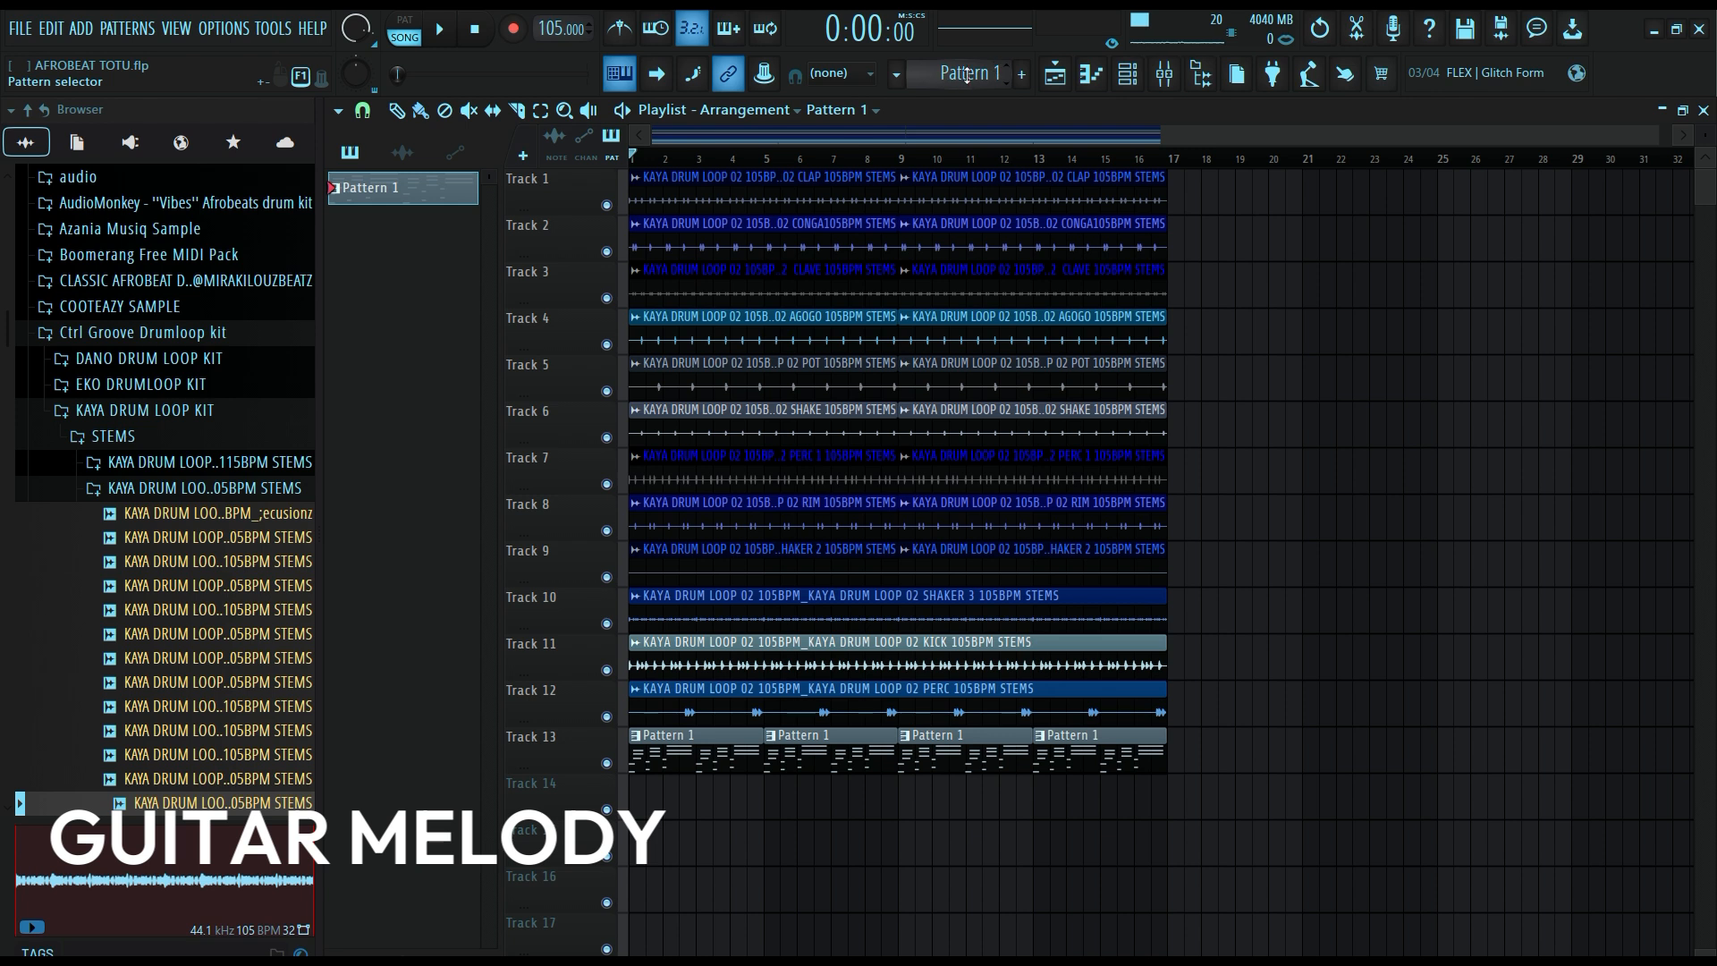
scroll(966, 75, down, 1)
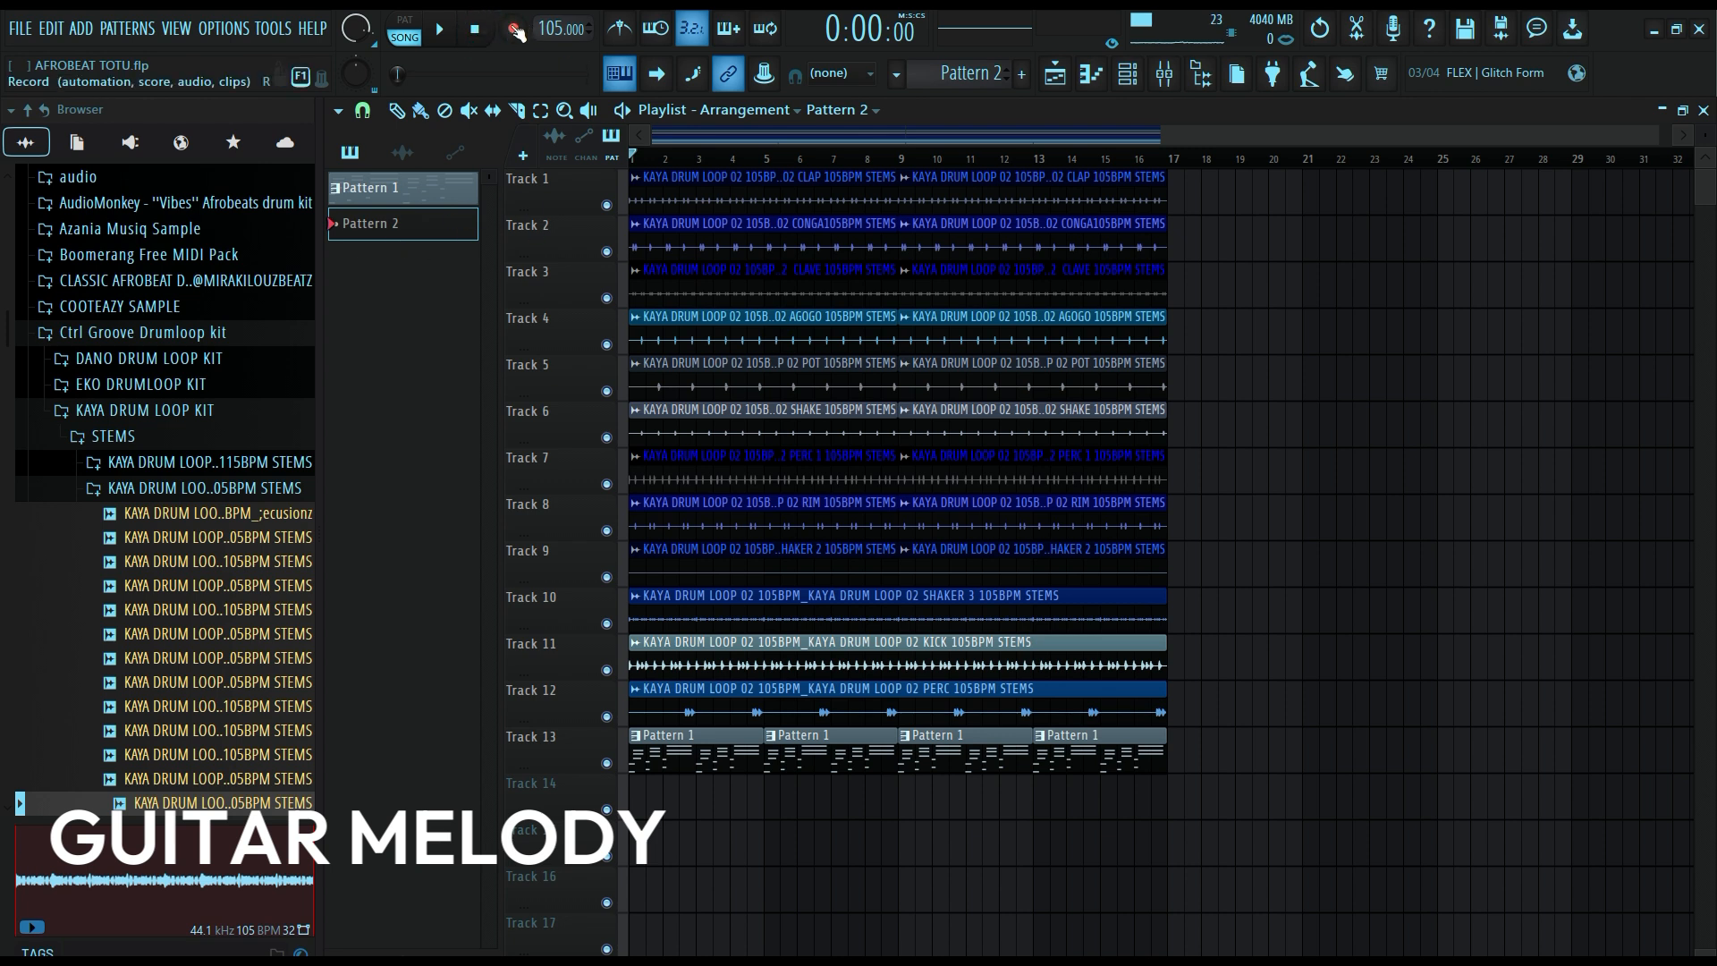
click(444, 30)
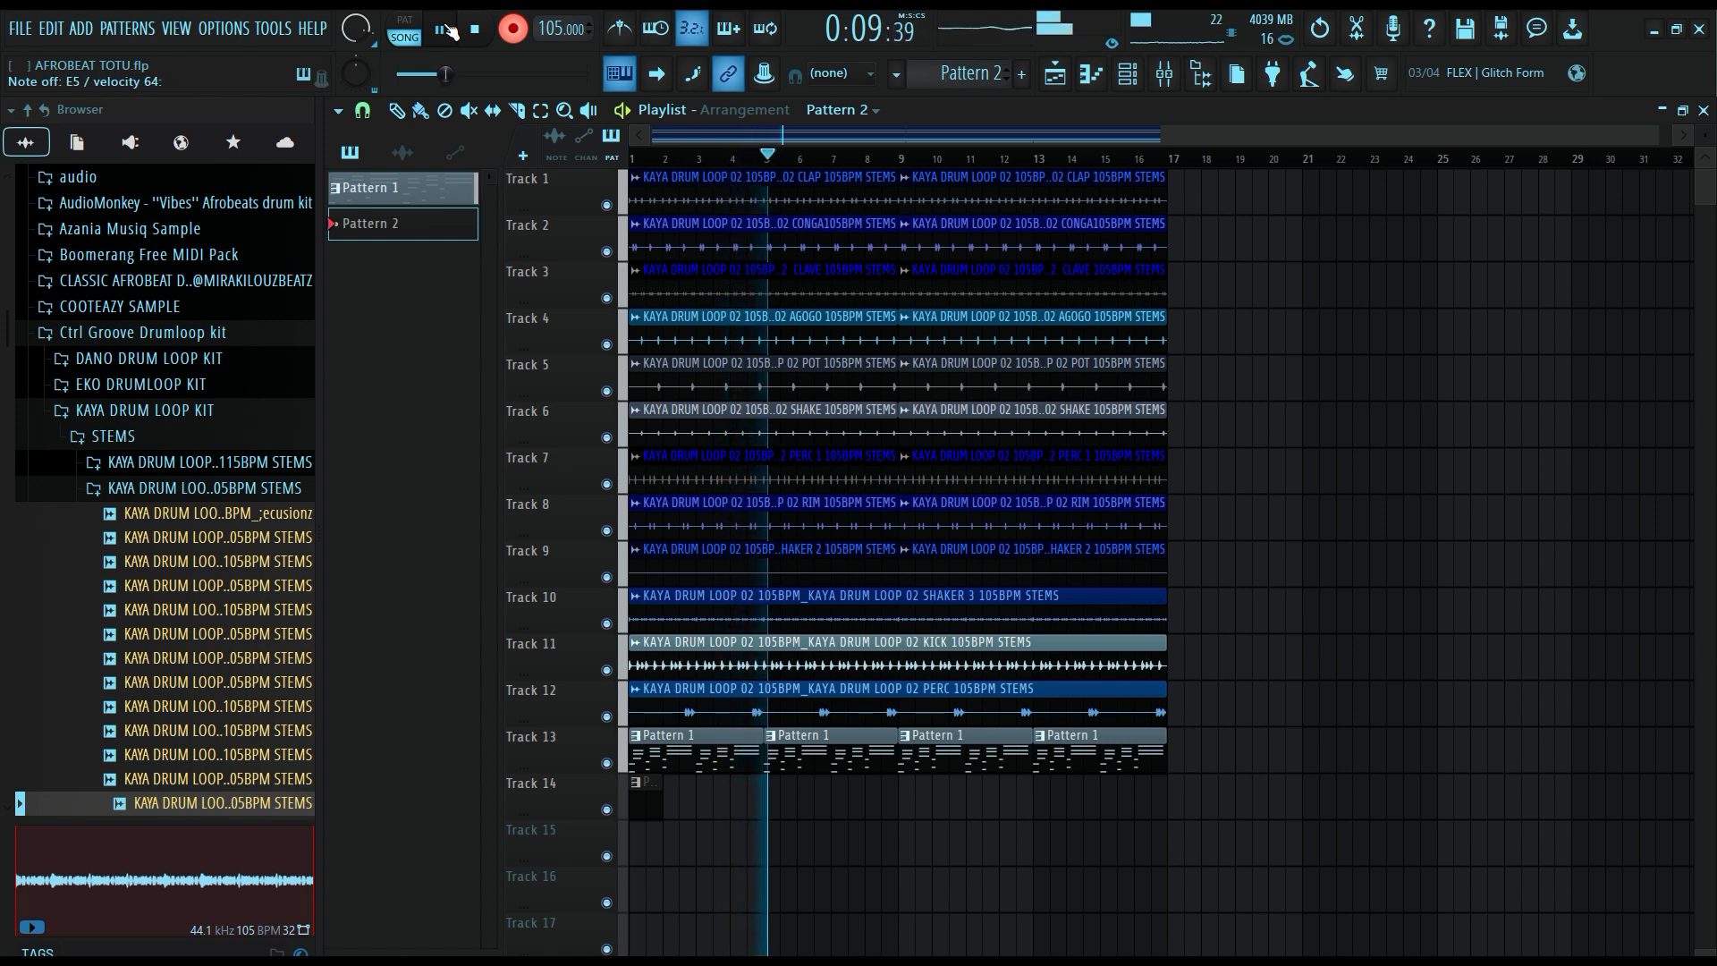
click(447, 29)
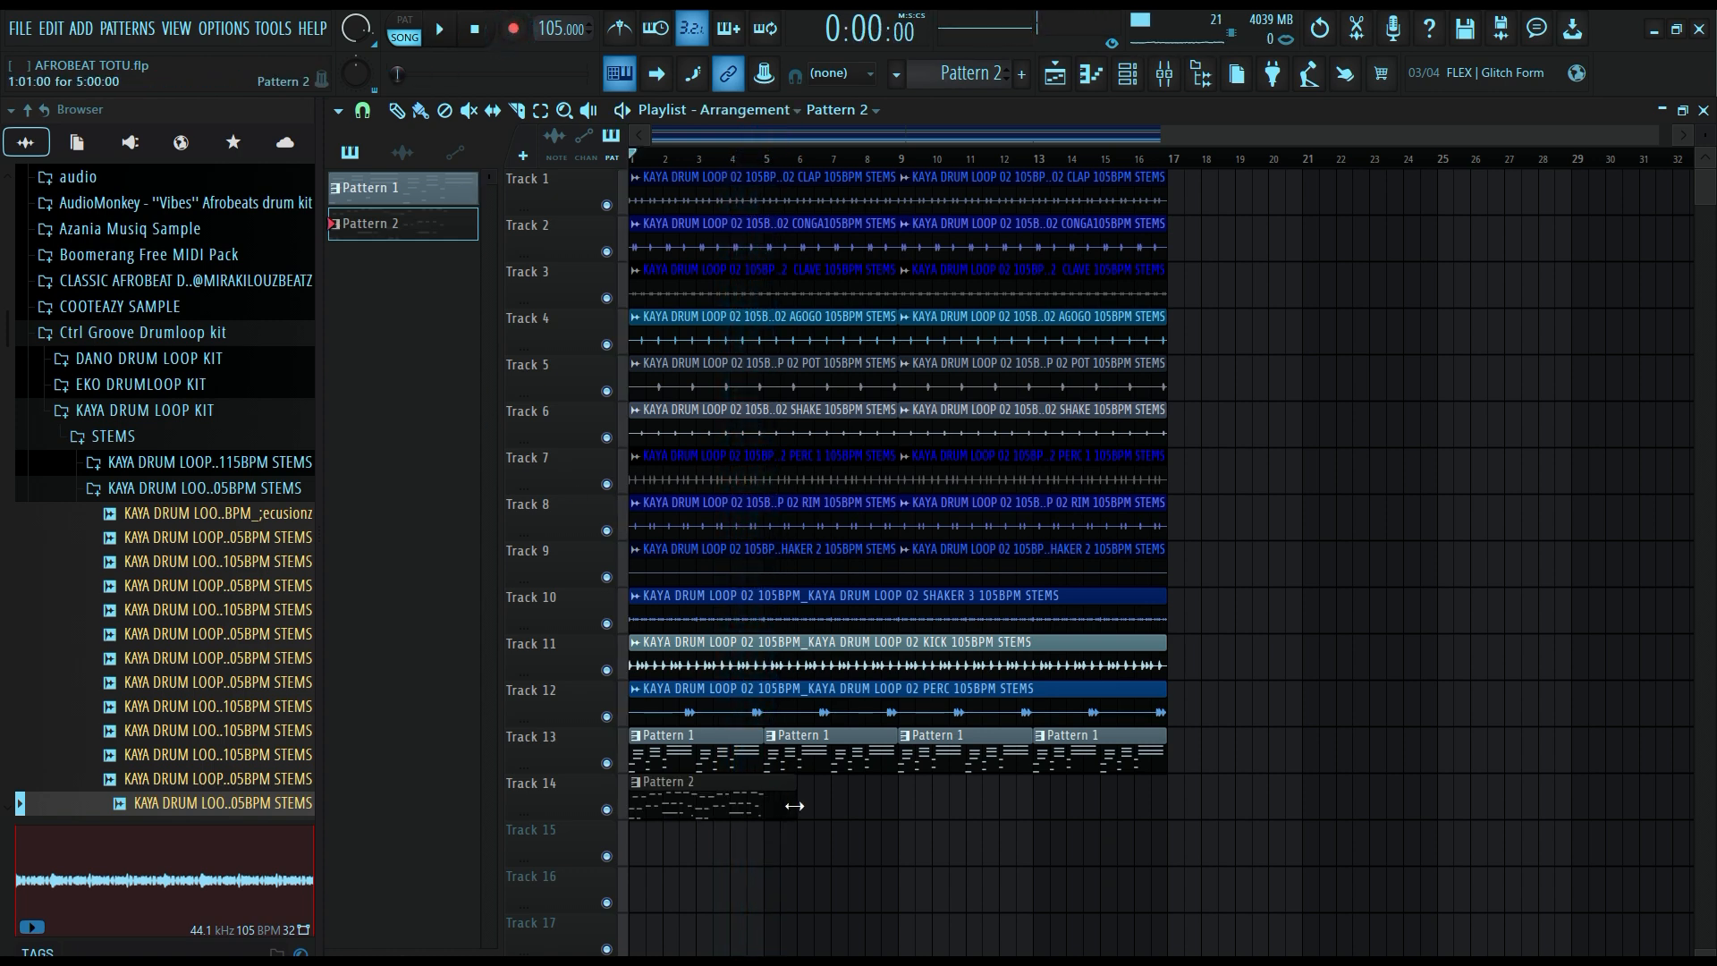
Open the recorded Pattern 2 clip in the piano roll and play the guitar melody from bar 1.
double_click(720, 794)
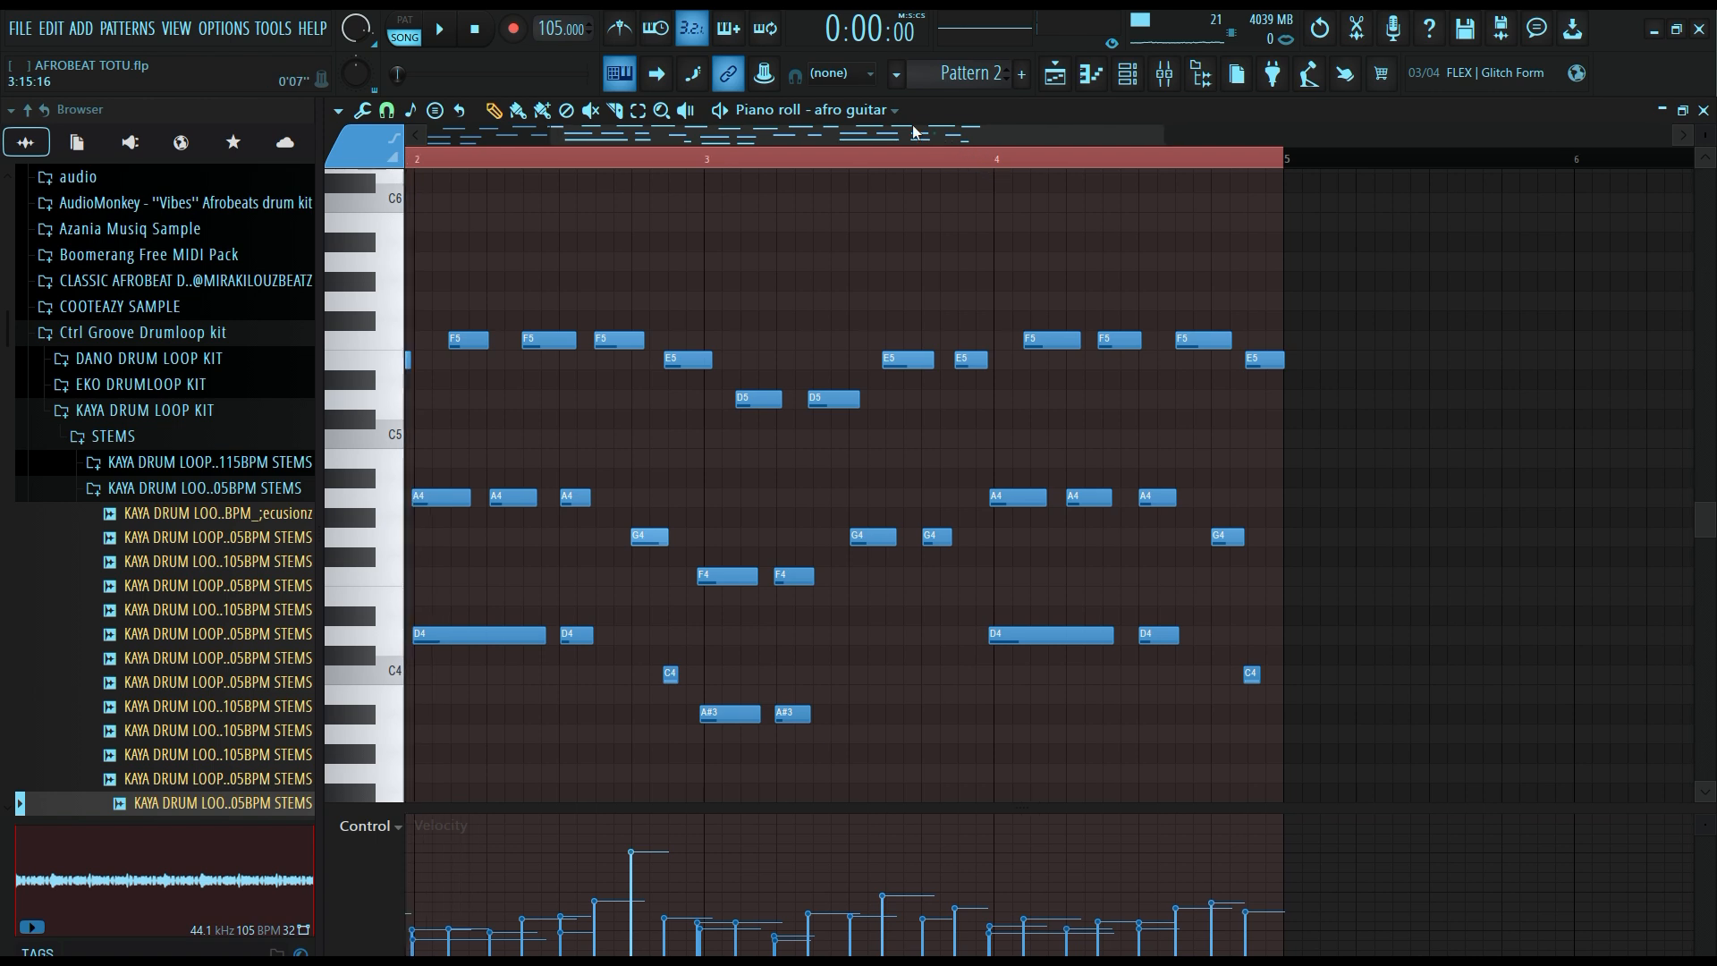
click(931, 134)
scroll(1027, 472, down, 1)
click(441, 32)
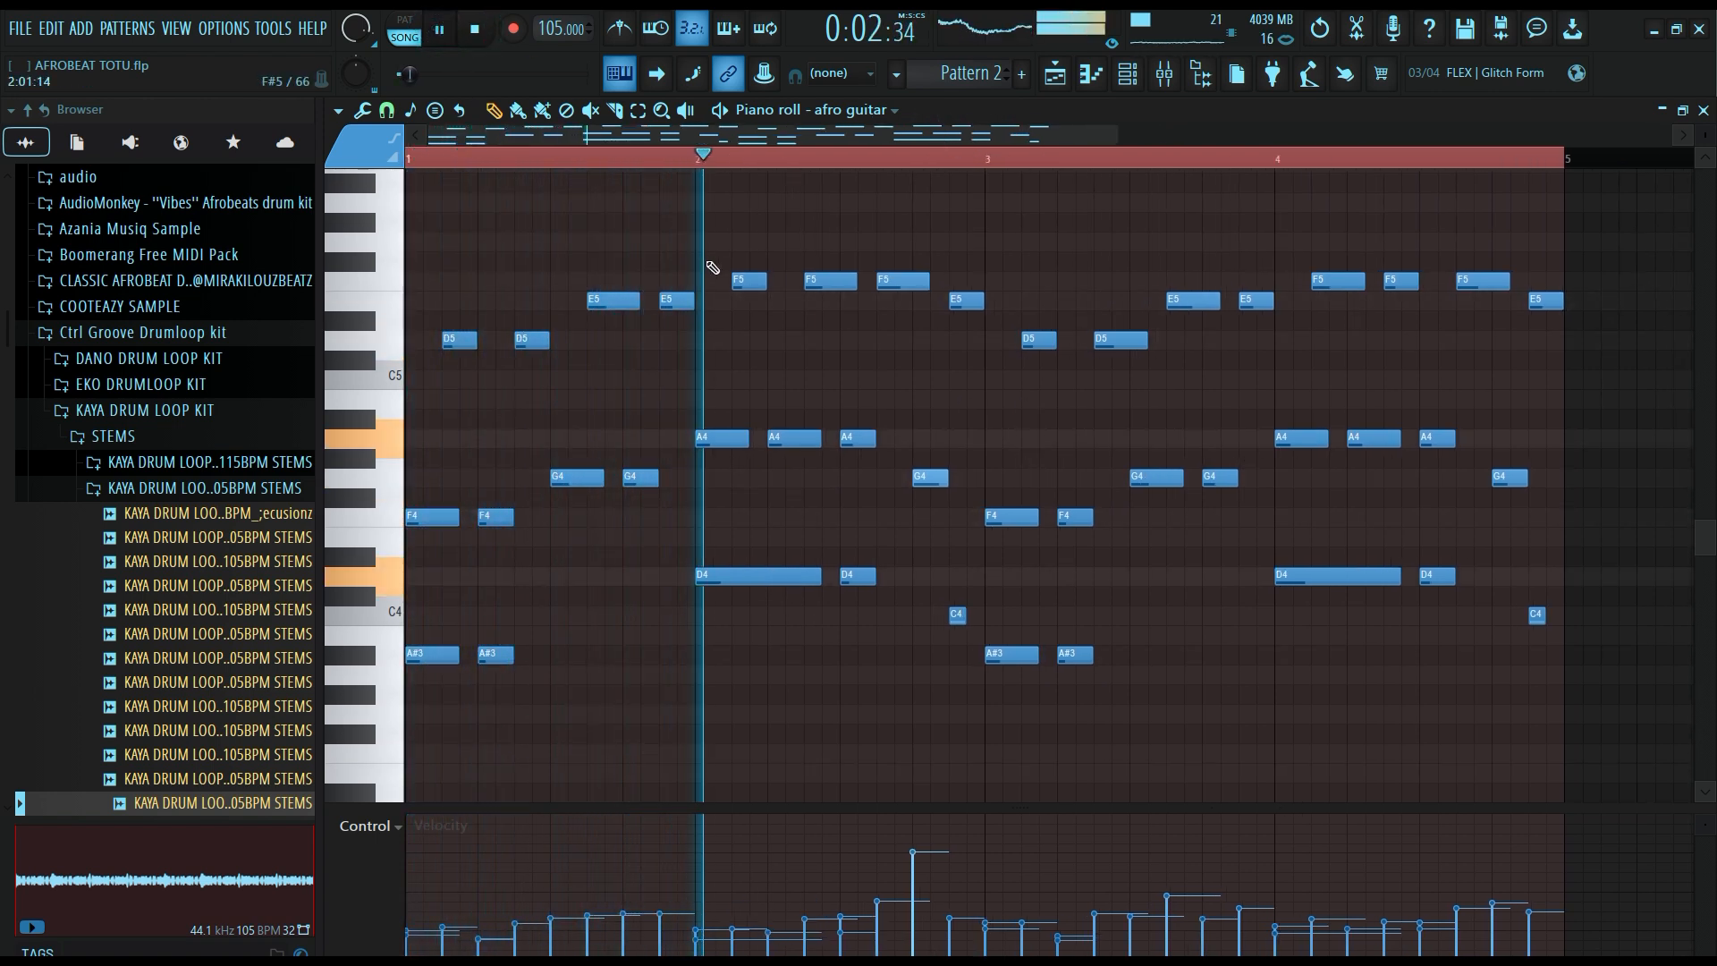
Thin bar 2's lower notes to three short D4 notes by moving the second A4 down to D4 and deleting the other A4 notes.
scroll(885, 367, down, 2)
drag(820, 458, 732, 458)
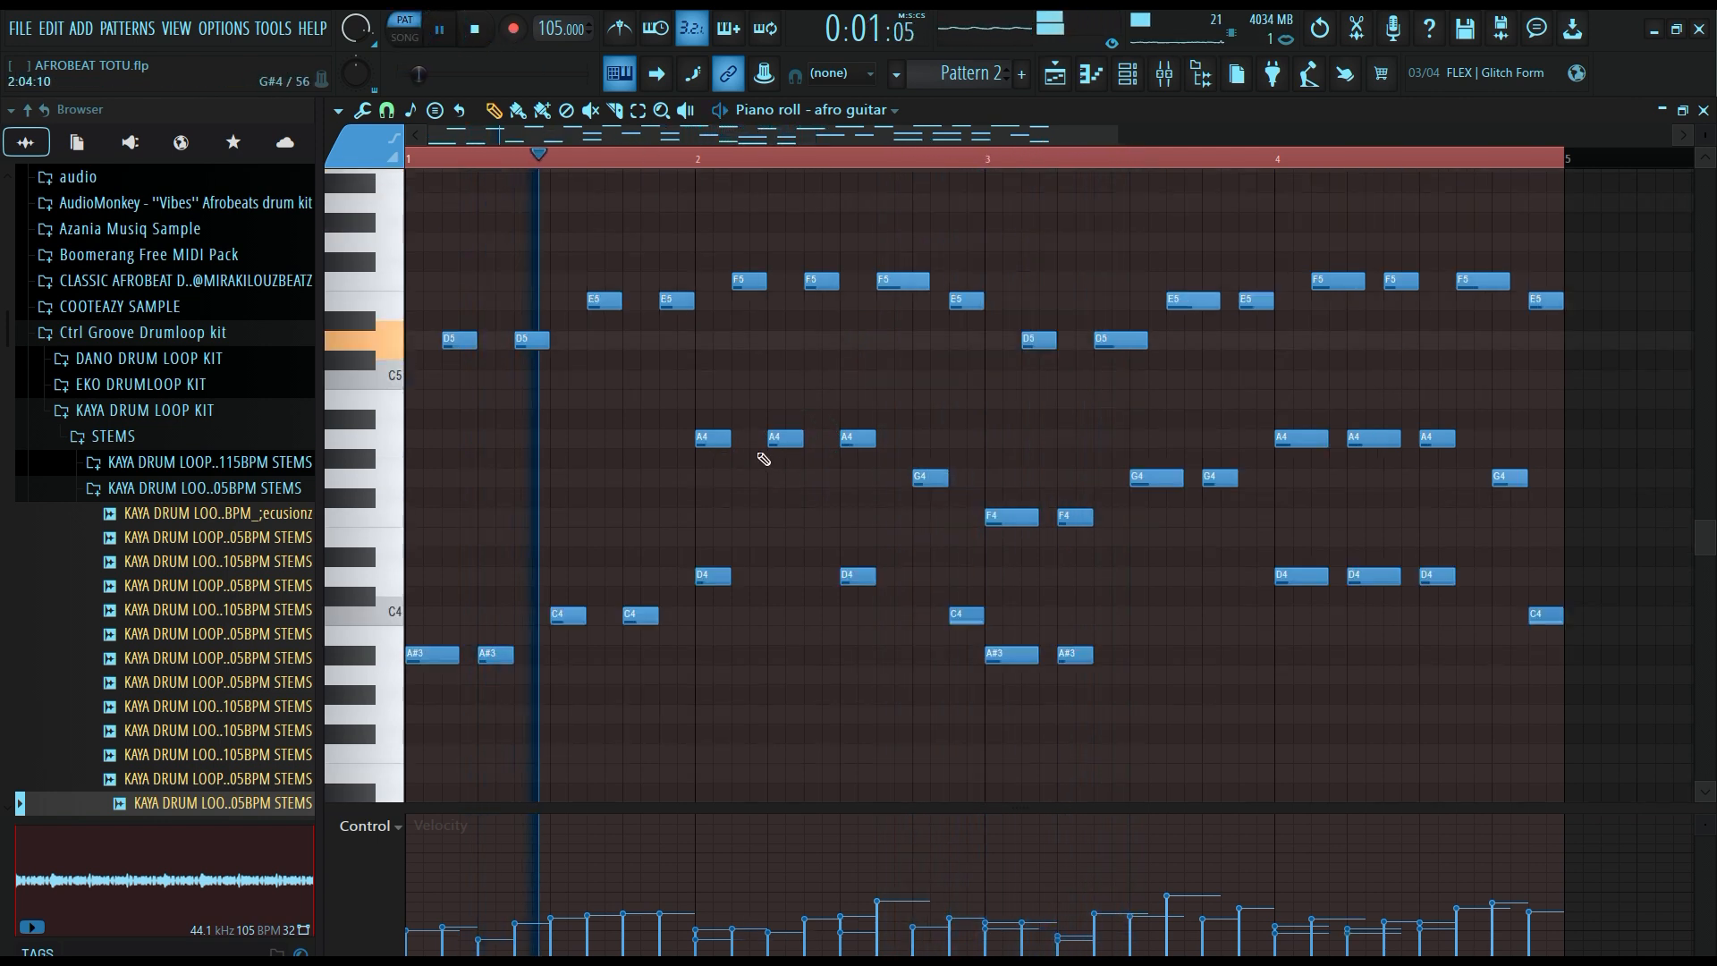
drag(781, 435, 783, 574)
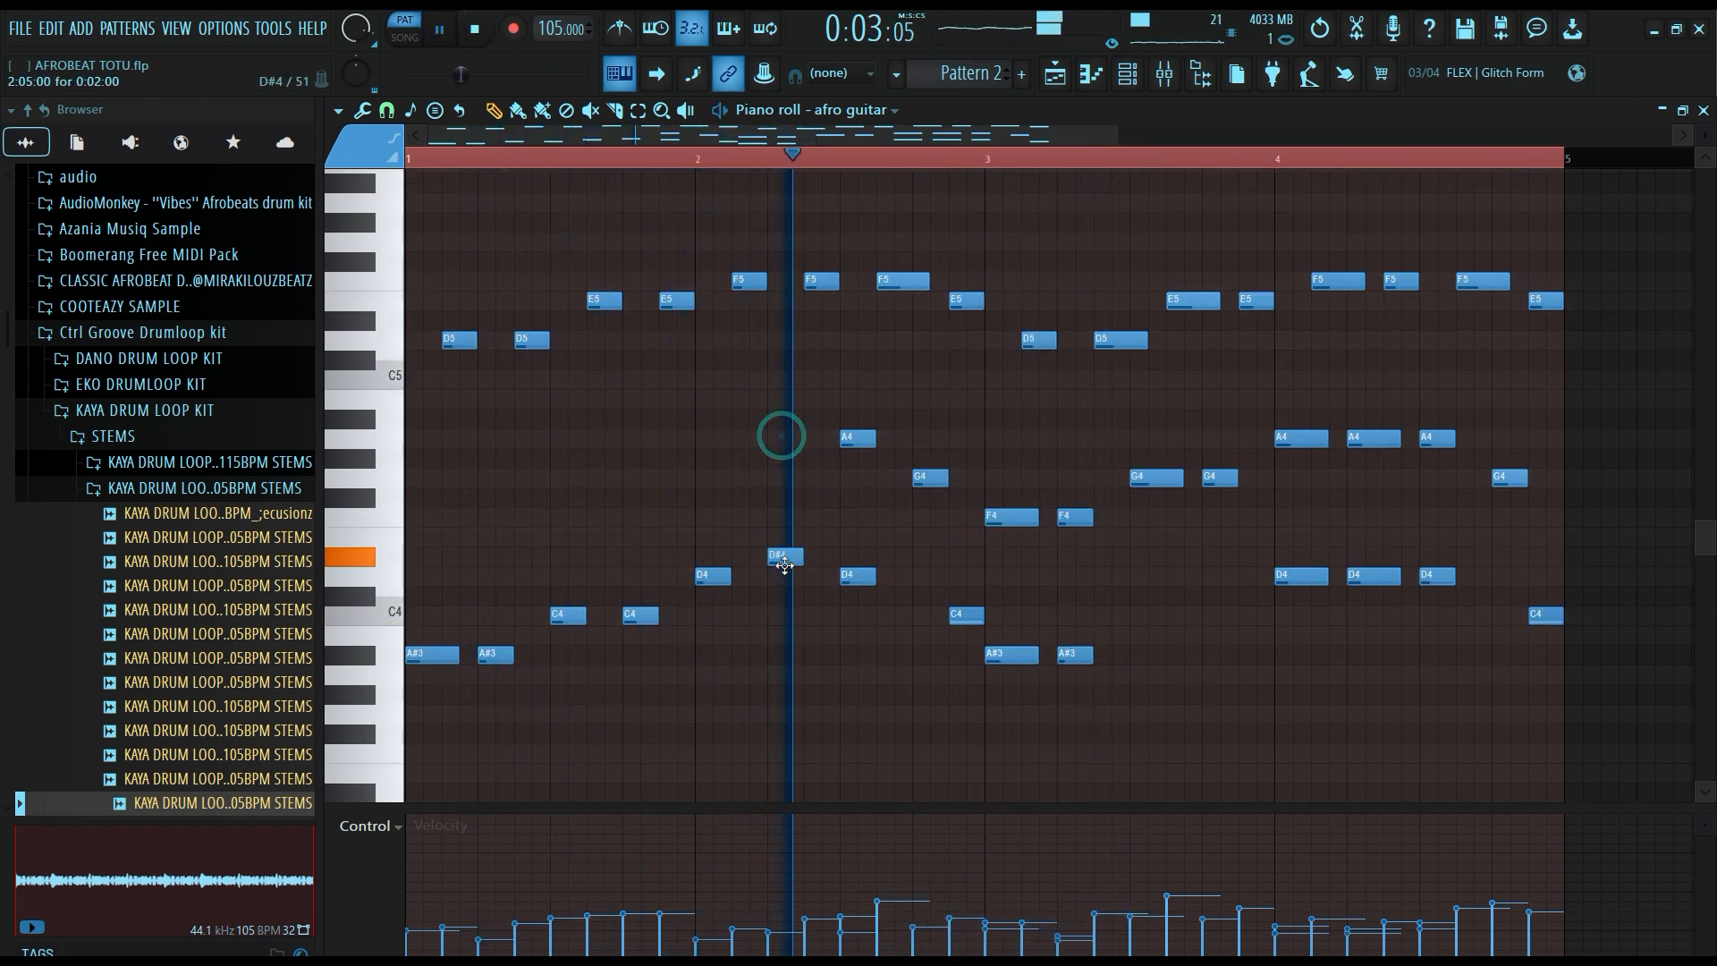
right_click(860, 439)
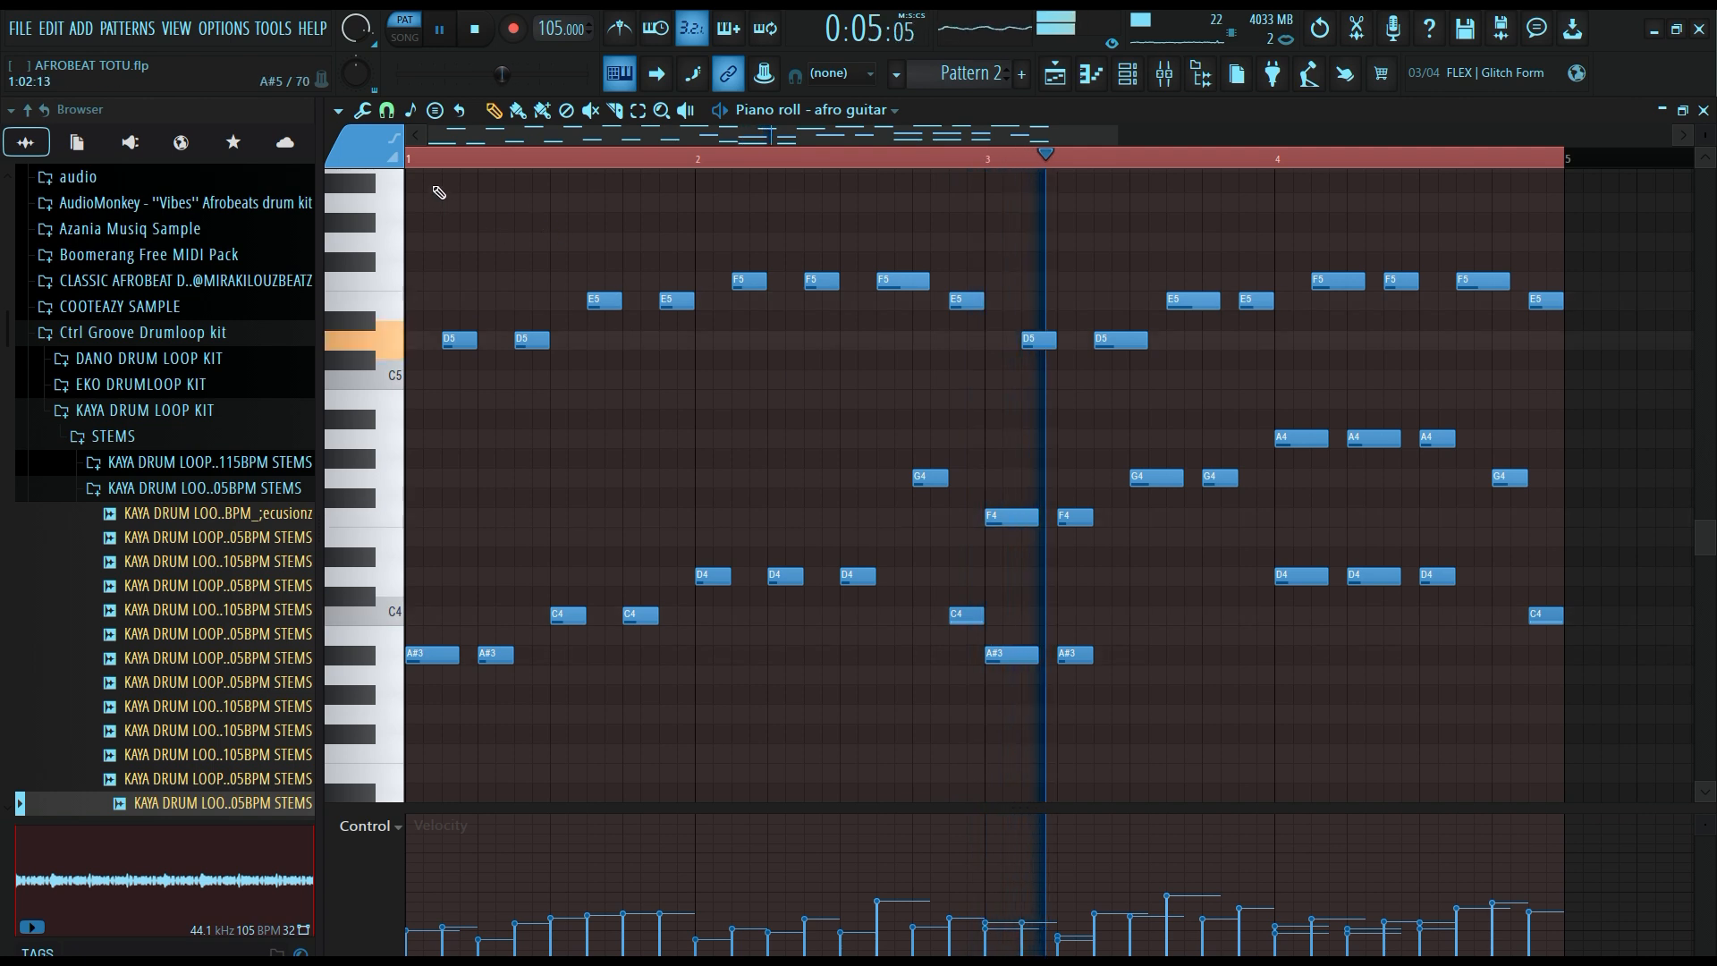
click(677, 158)
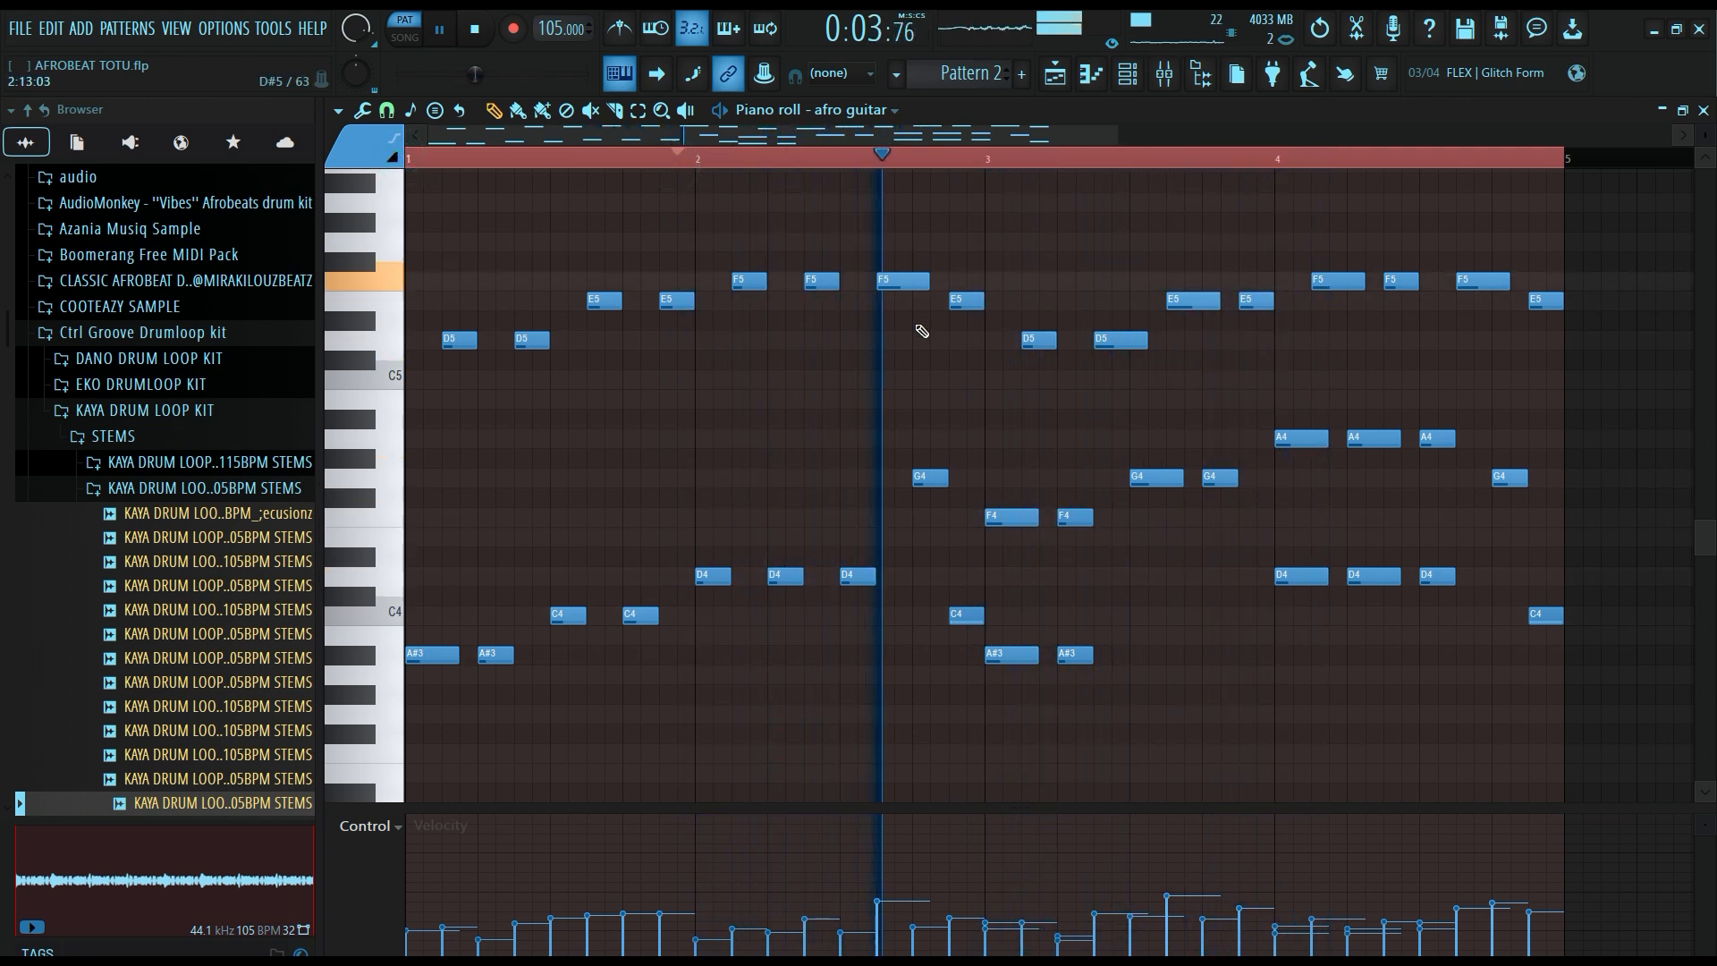
At the end of bar 2, shorten the last F5, move the G4 down to C4 and delete the C4 beside it.
drag(927, 281, 910, 281)
click(840, 157)
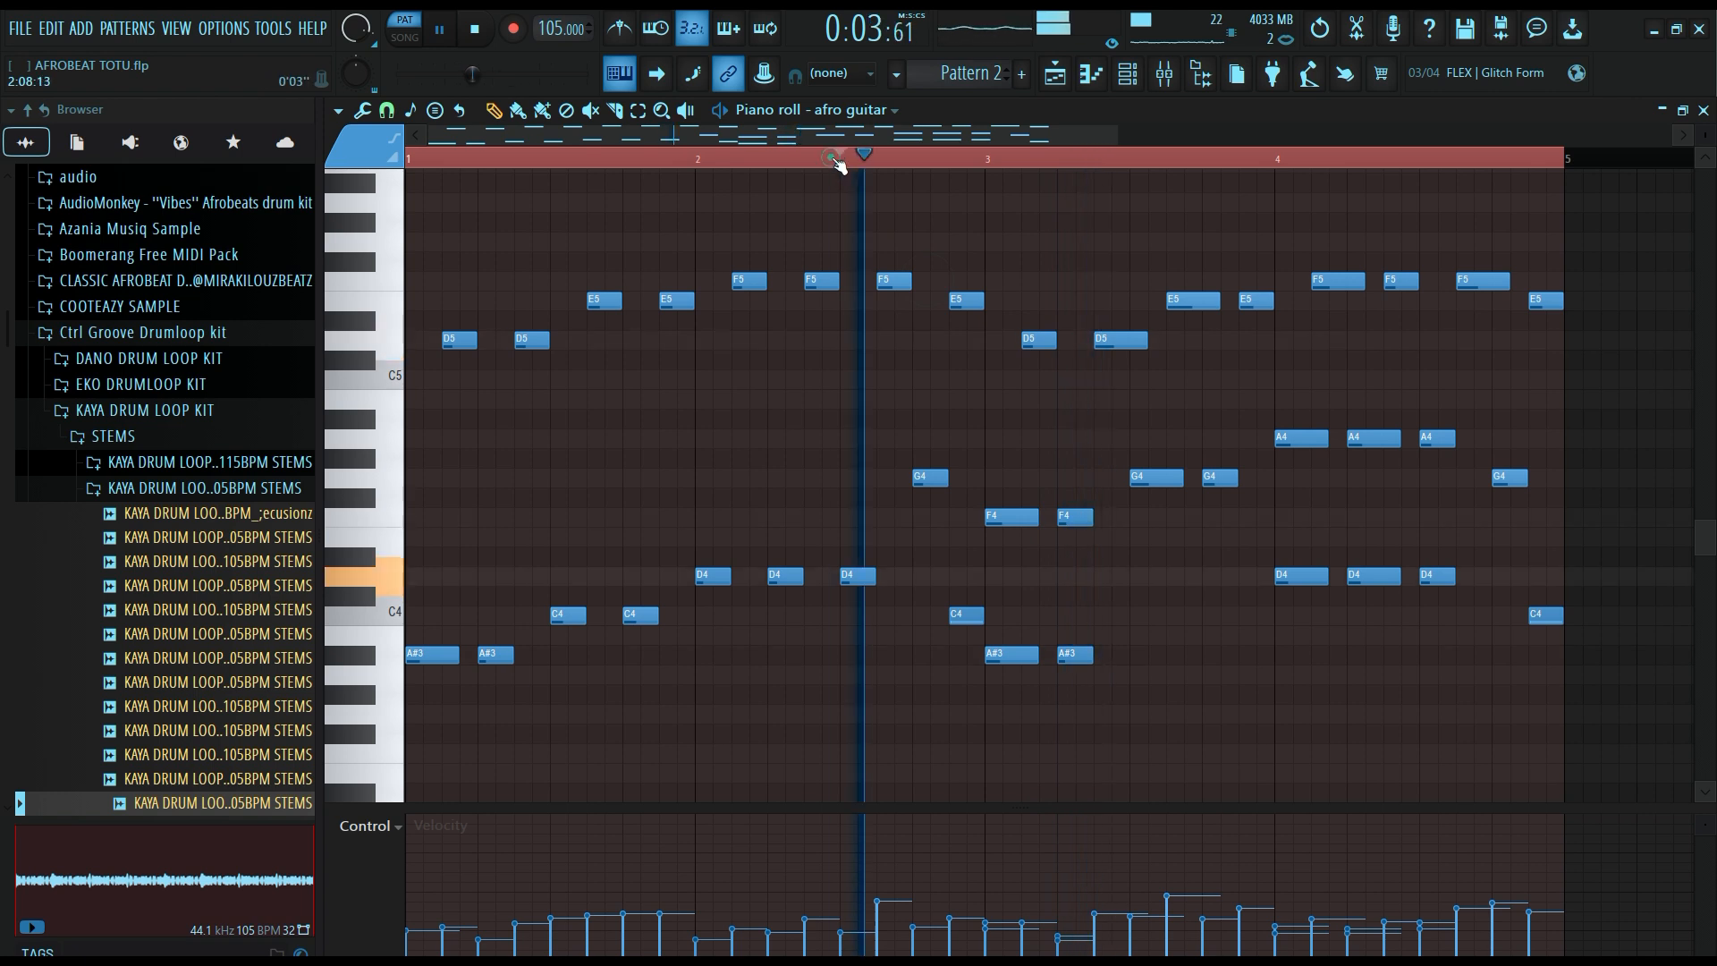
drag(925, 480, 928, 624)
right_click(966, 615)
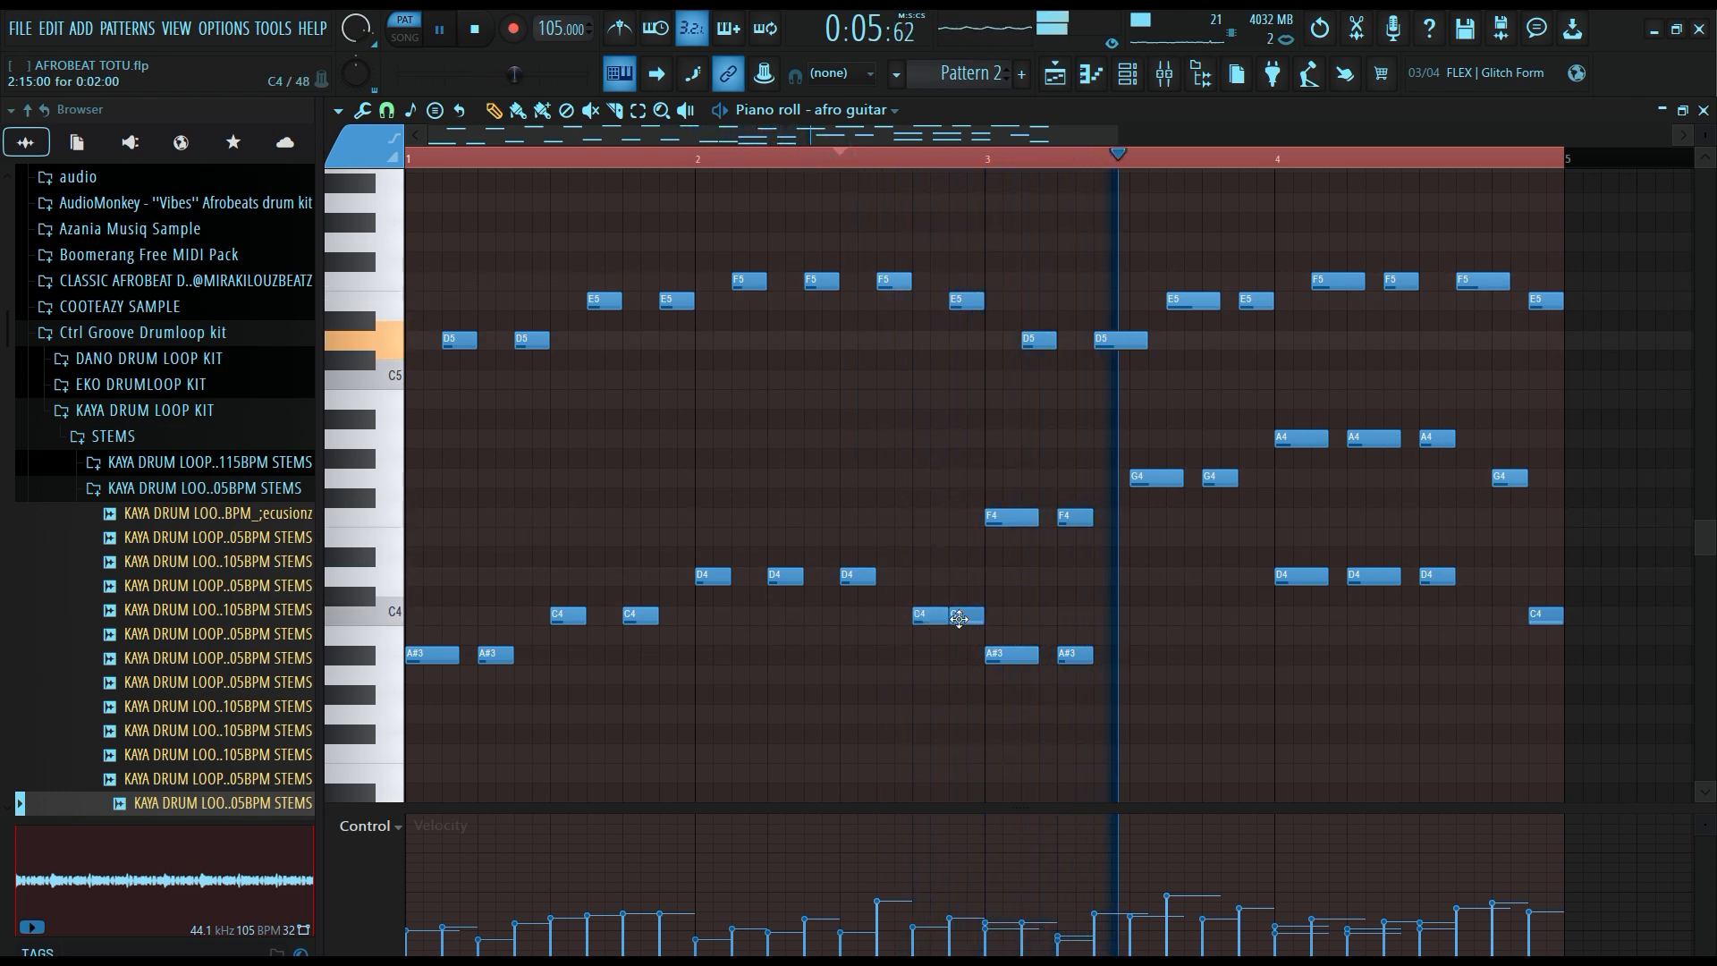
click(811, 158)
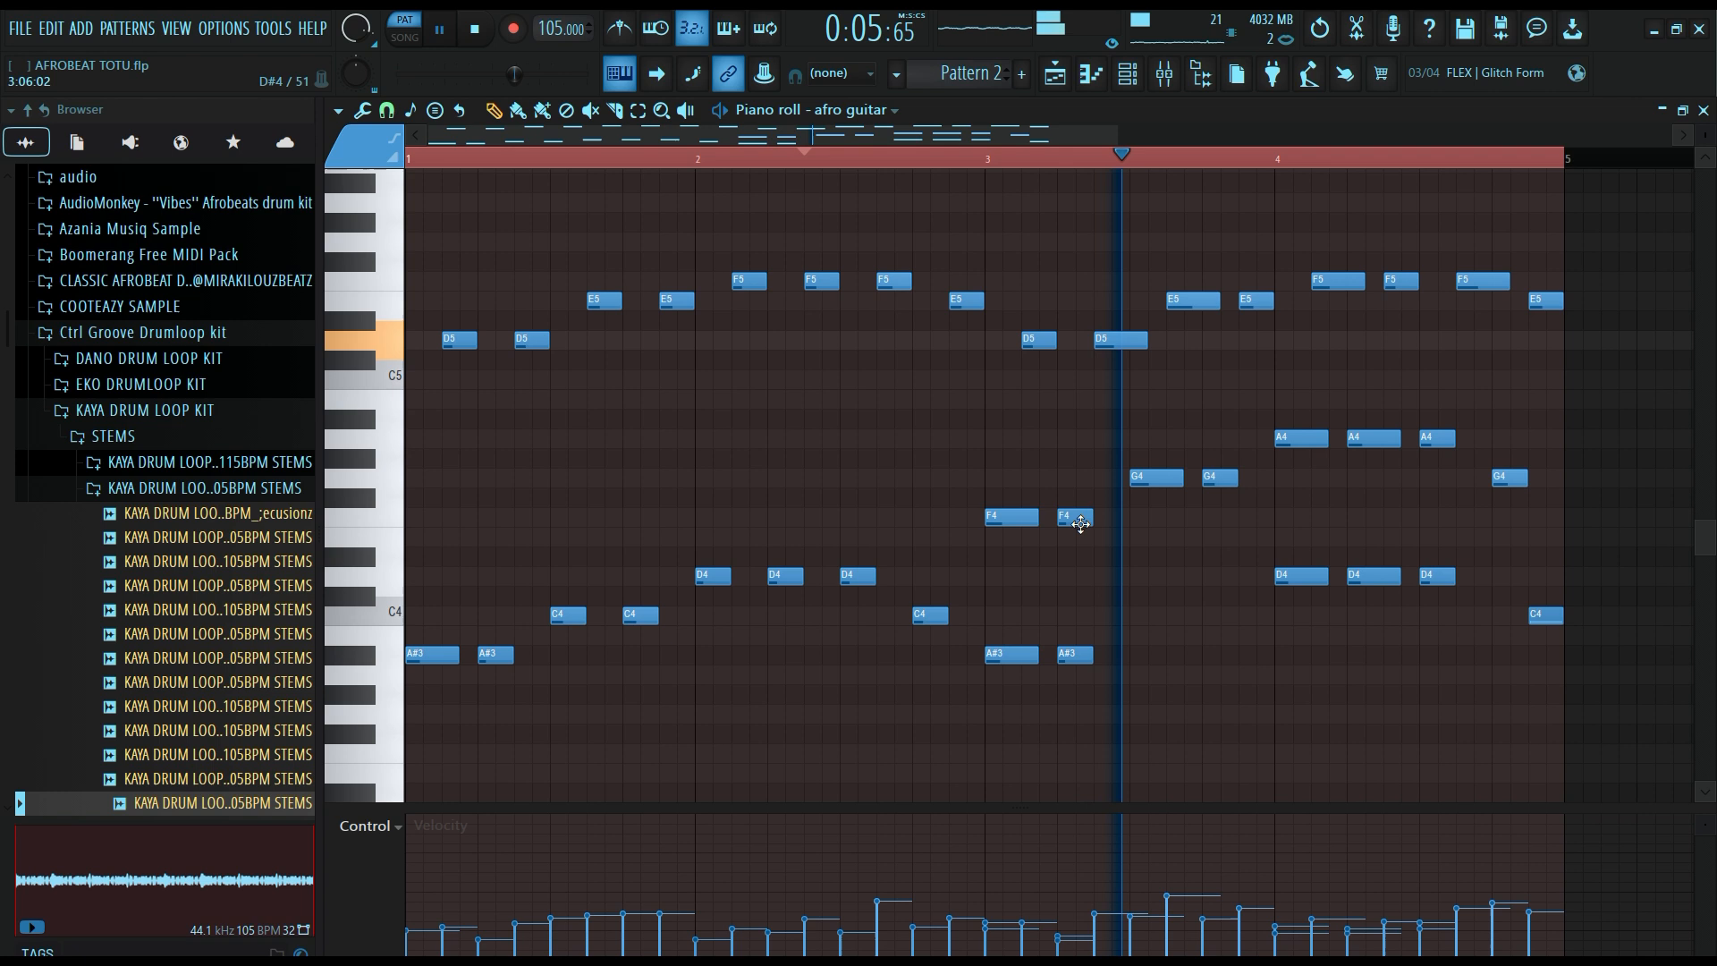
click(840, 158)
Delete all the recorded guitar notes in bars 3 and 4 of Pattern 2.
right_click(1039, 340)
right_click(1011, 517)
right_click(1010, 653)
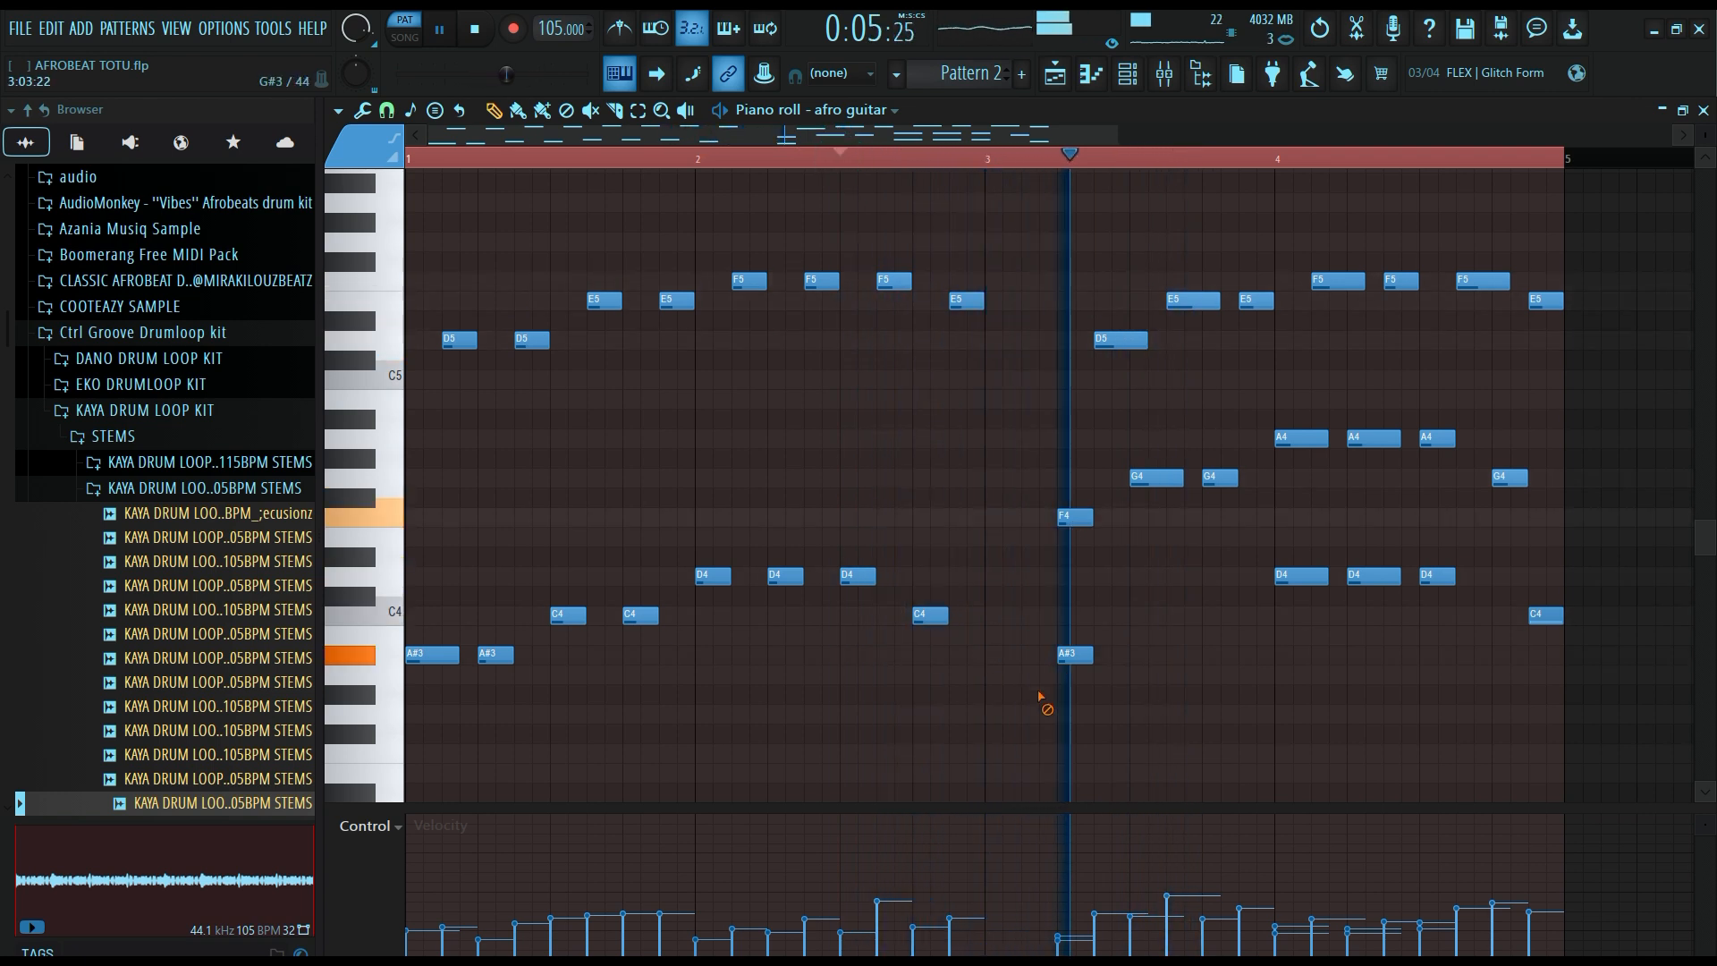
right_click(1073, 653)
right_click(1073, 517)
right_click(1119, 339)
right_click(1339, 280)
right_click(1479, 279)
right_click(1193, 301)
right_click(1256, 301)
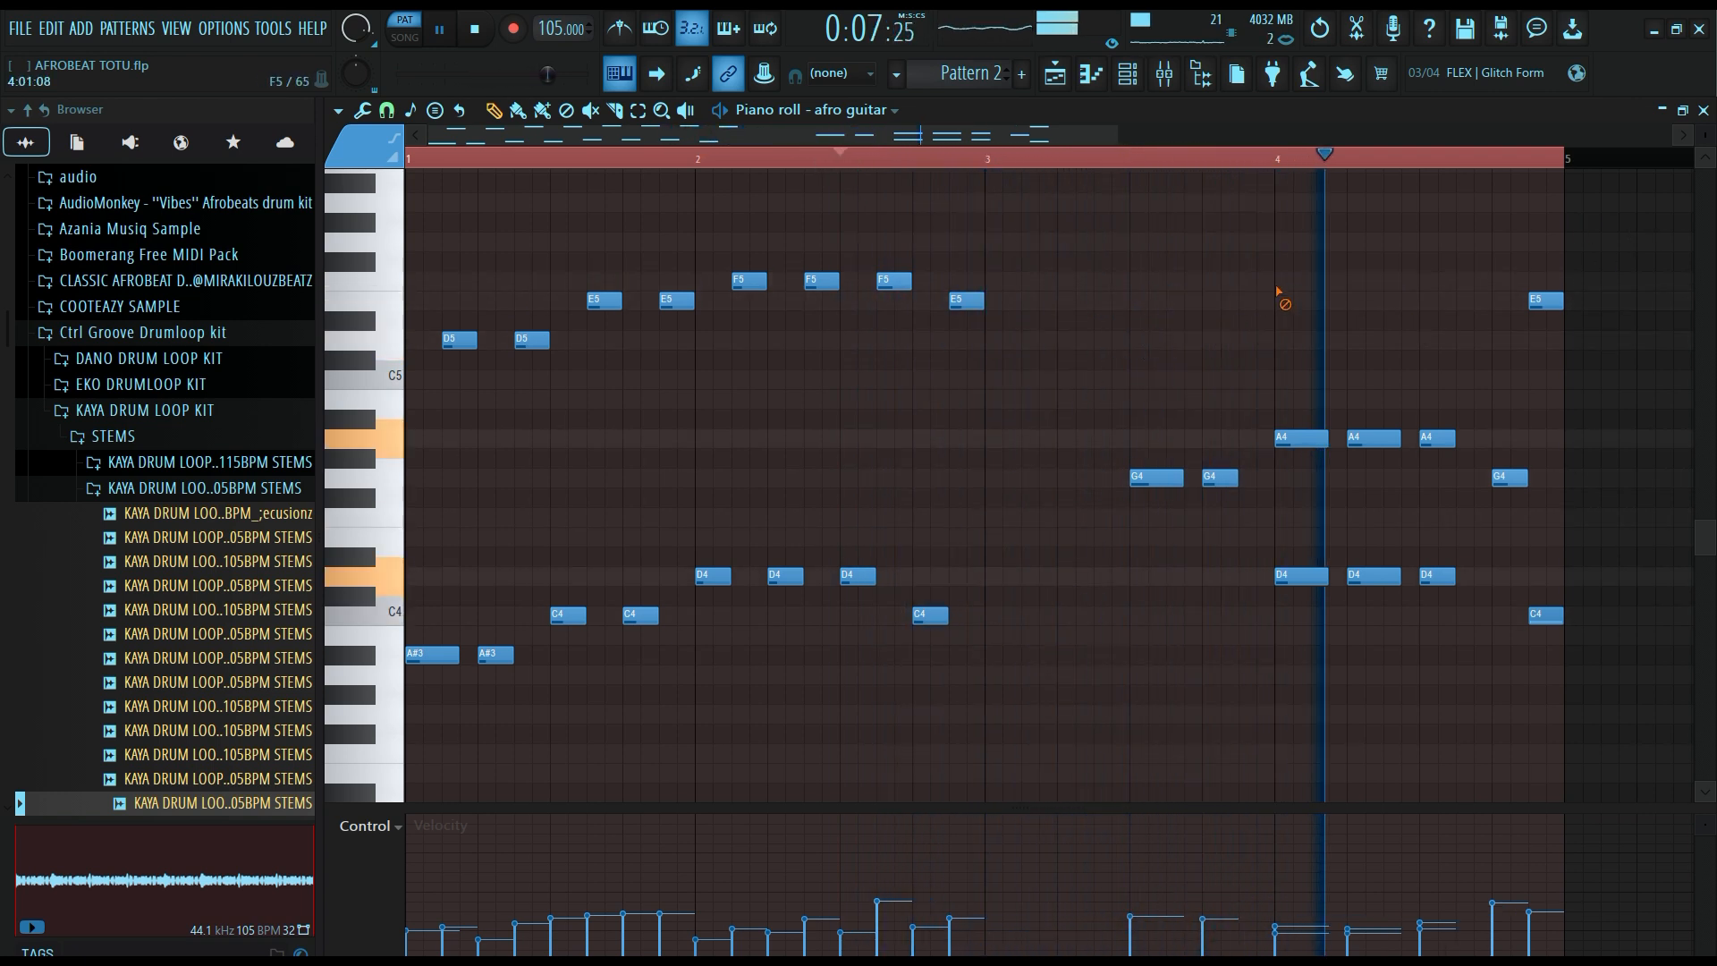
right_click(1157, 478)
right_click(1220, 478)
right_click(1302, 439)
right_click(1375, 439)
right_click(1301, 576)
right_click(1375, 577)
right_click(1437, 438)
right_click(1437, 576)
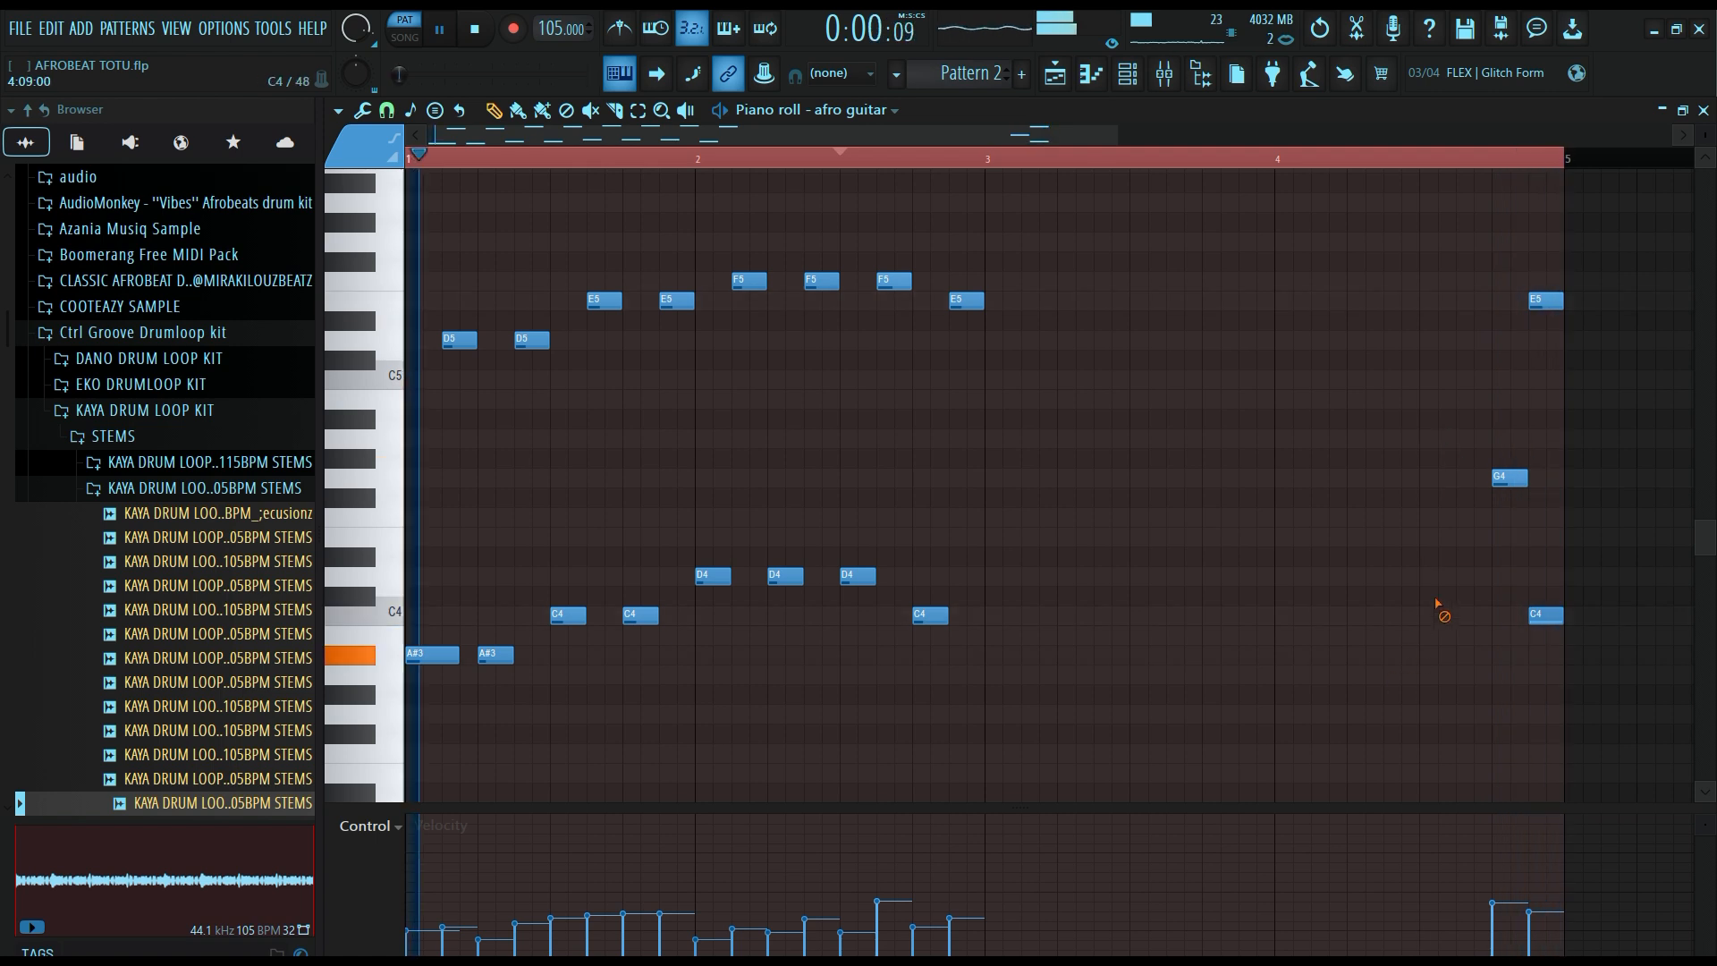
right_click(1545, 615)
right_click(1509, 478)
right_click(1545, 302)
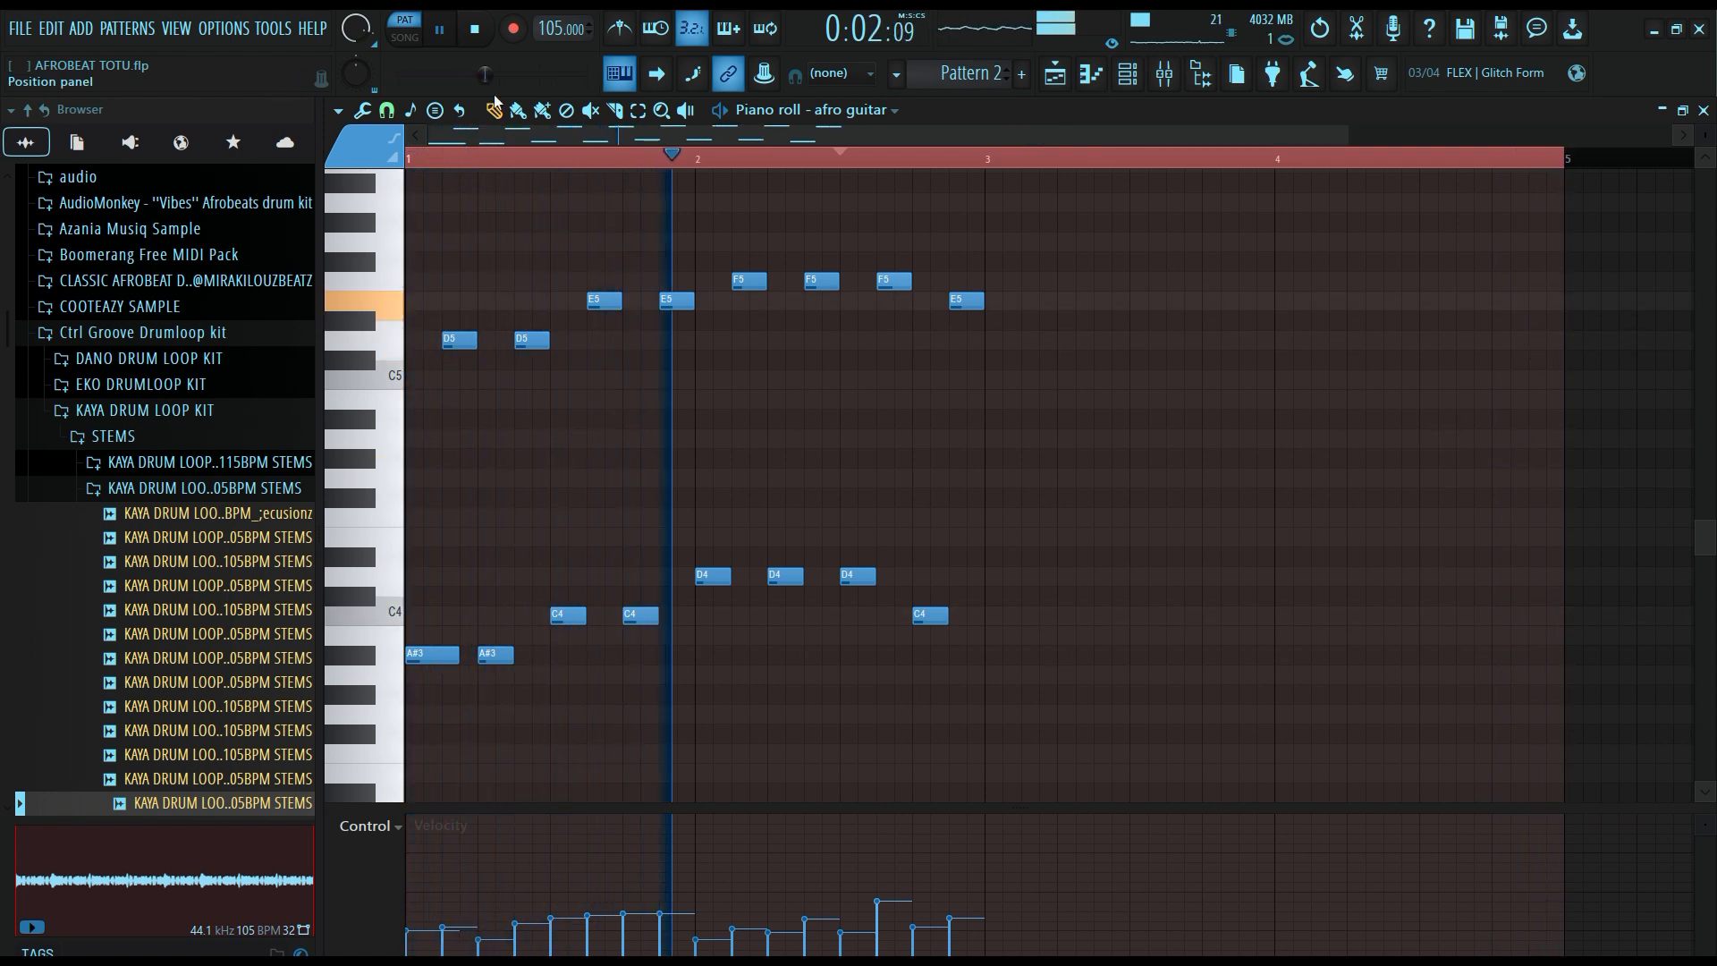
Stop playback, select bars 1 and 2 of the guitar melody and duplicate them into bars 3 and 4.
click(439, 28)
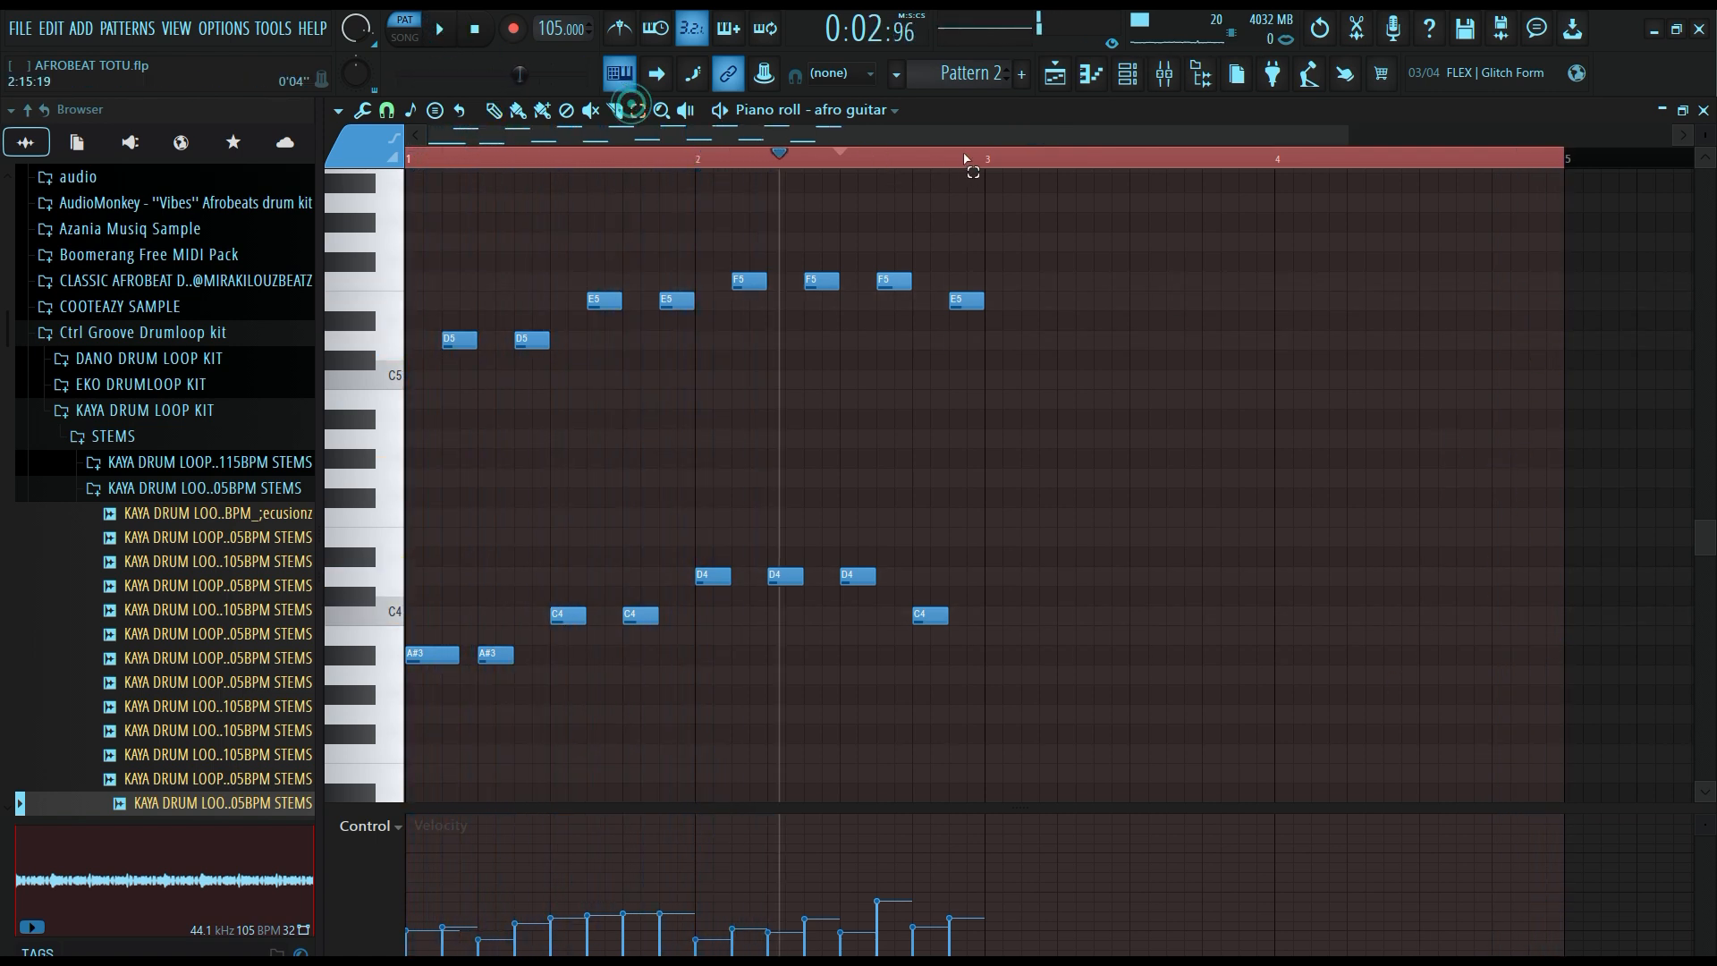
drag(965, 160, 980, 165)
key(ctrl+b)
Play the song with the duplicated guitar melody, and check all four bars of Pattern 2 in the piano roll.
click(421, 34)
key(space)
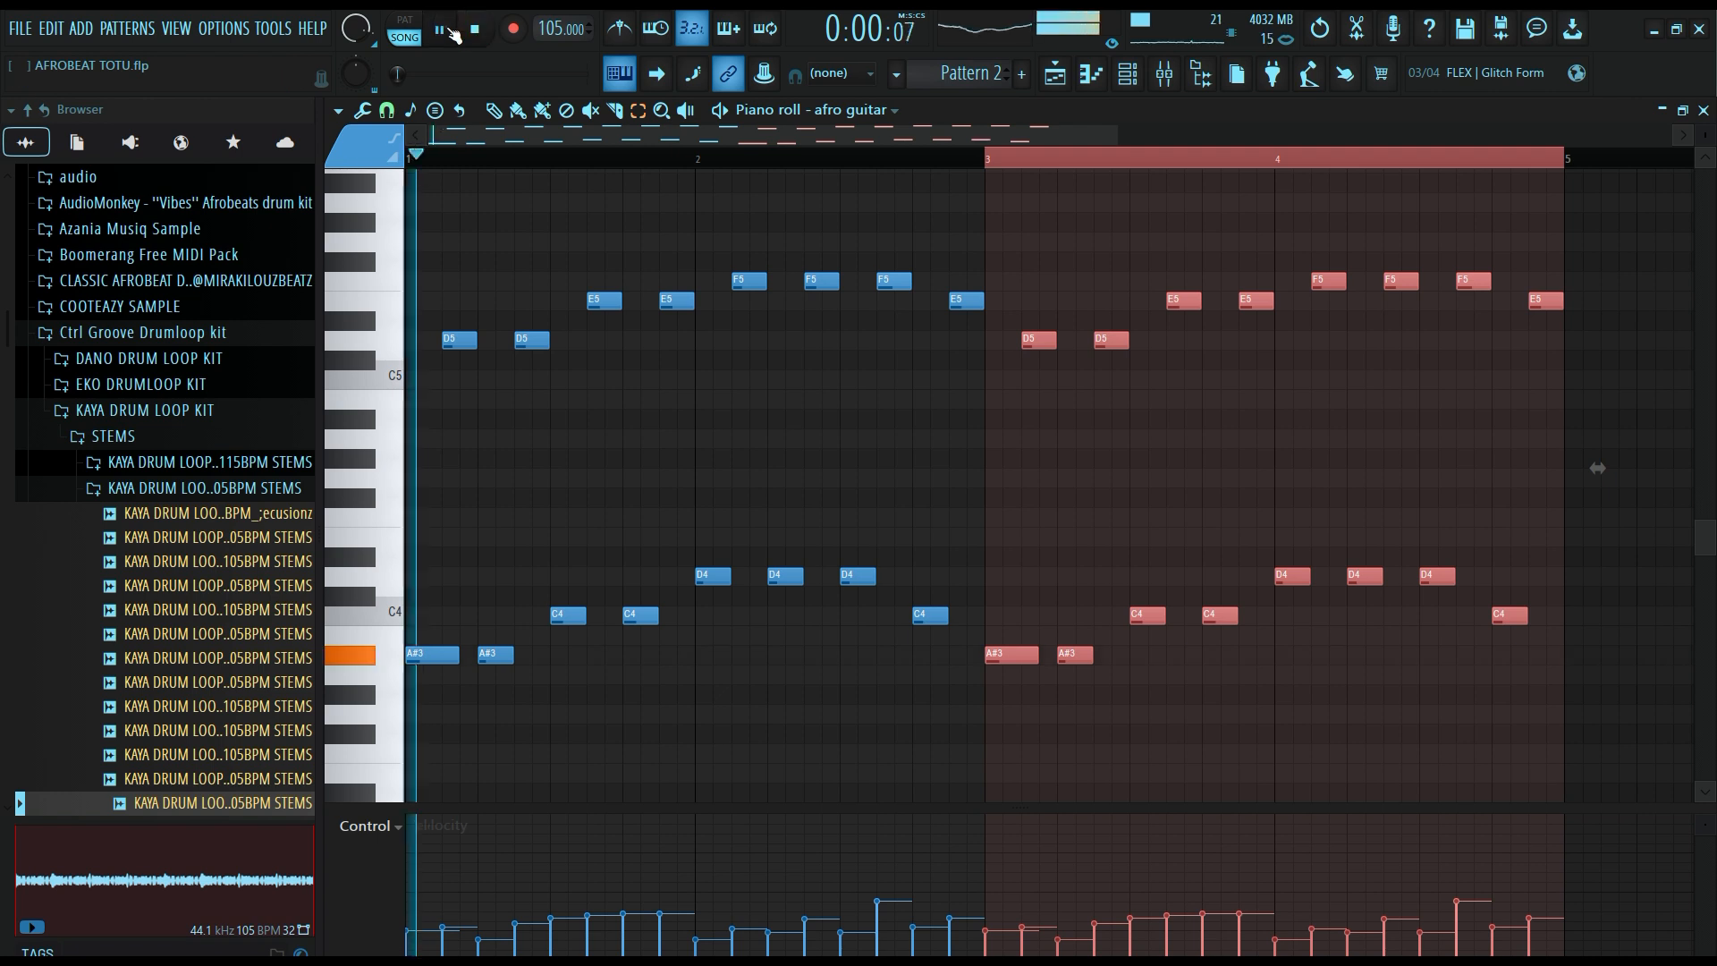
click(1037, 167)
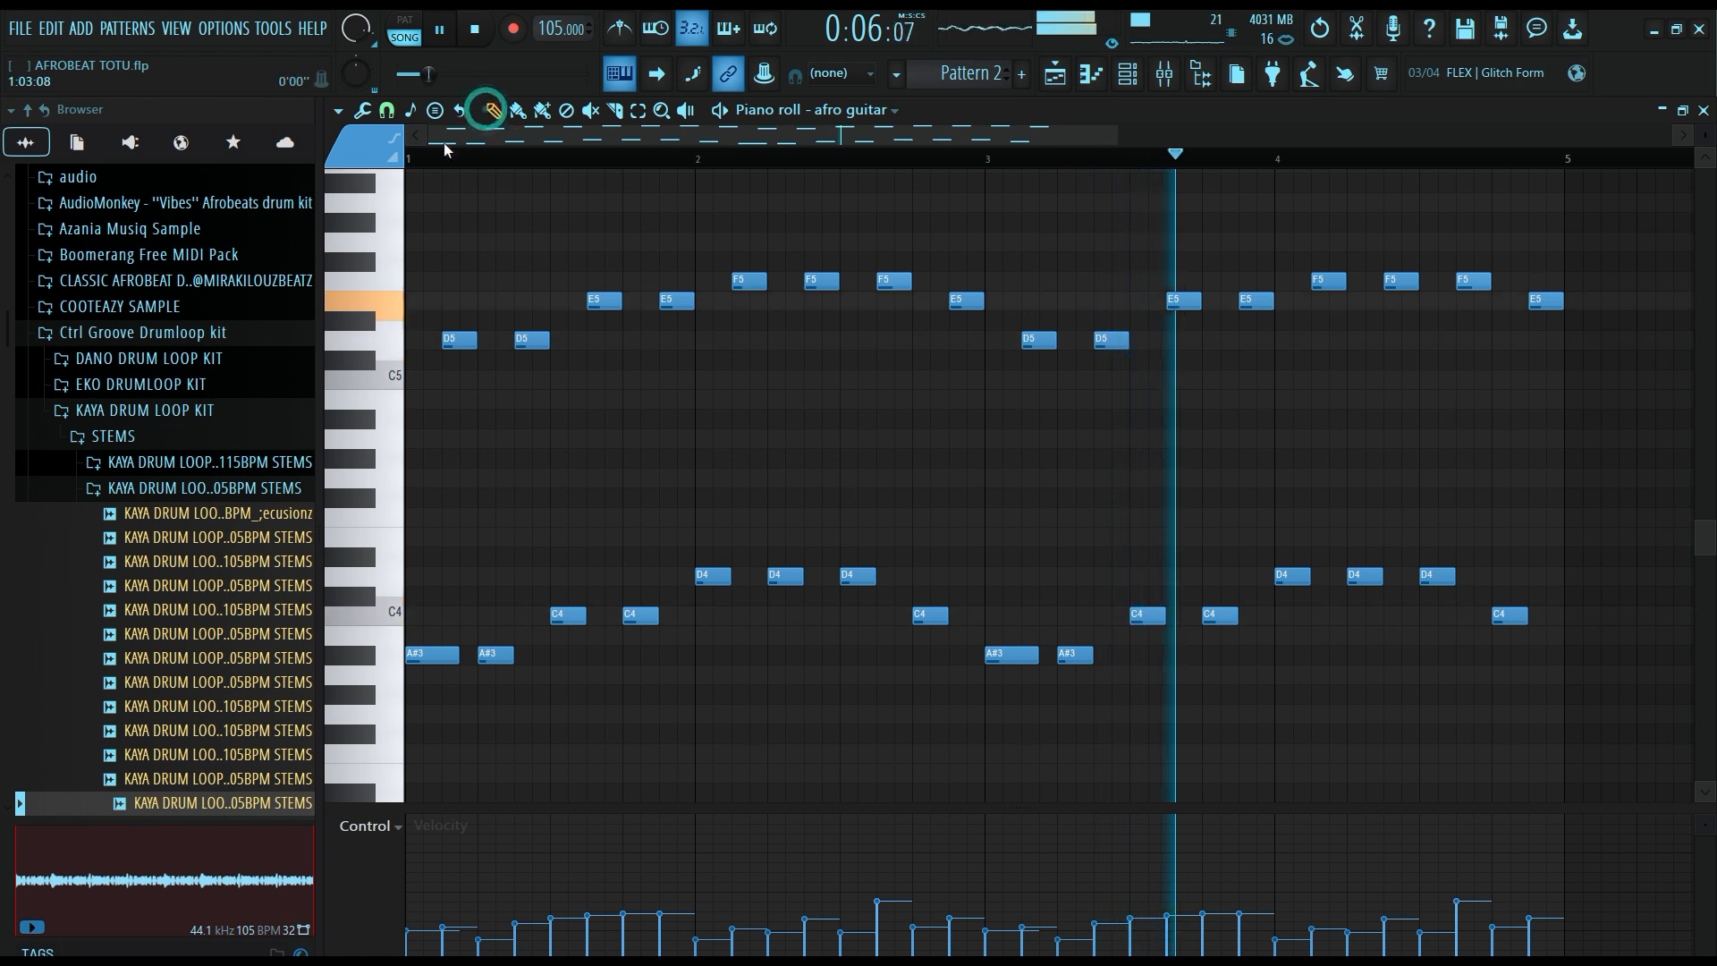
key(space)
key(F5)
double_click(702, 798)
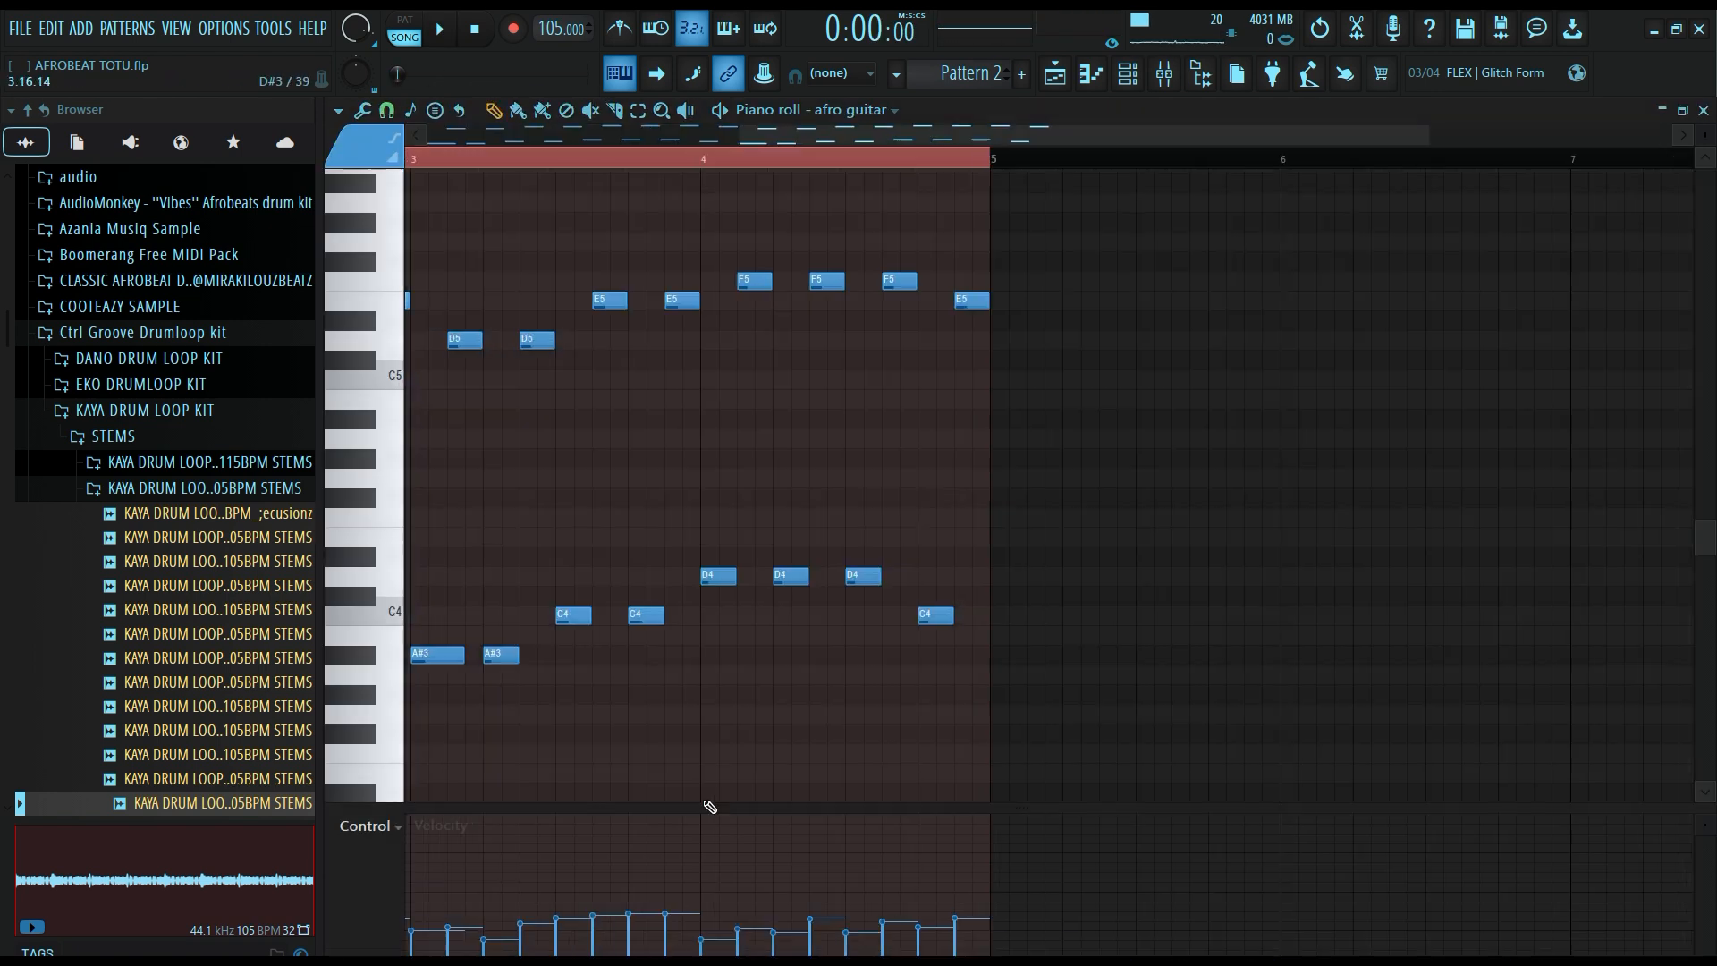
click(1140, 137)
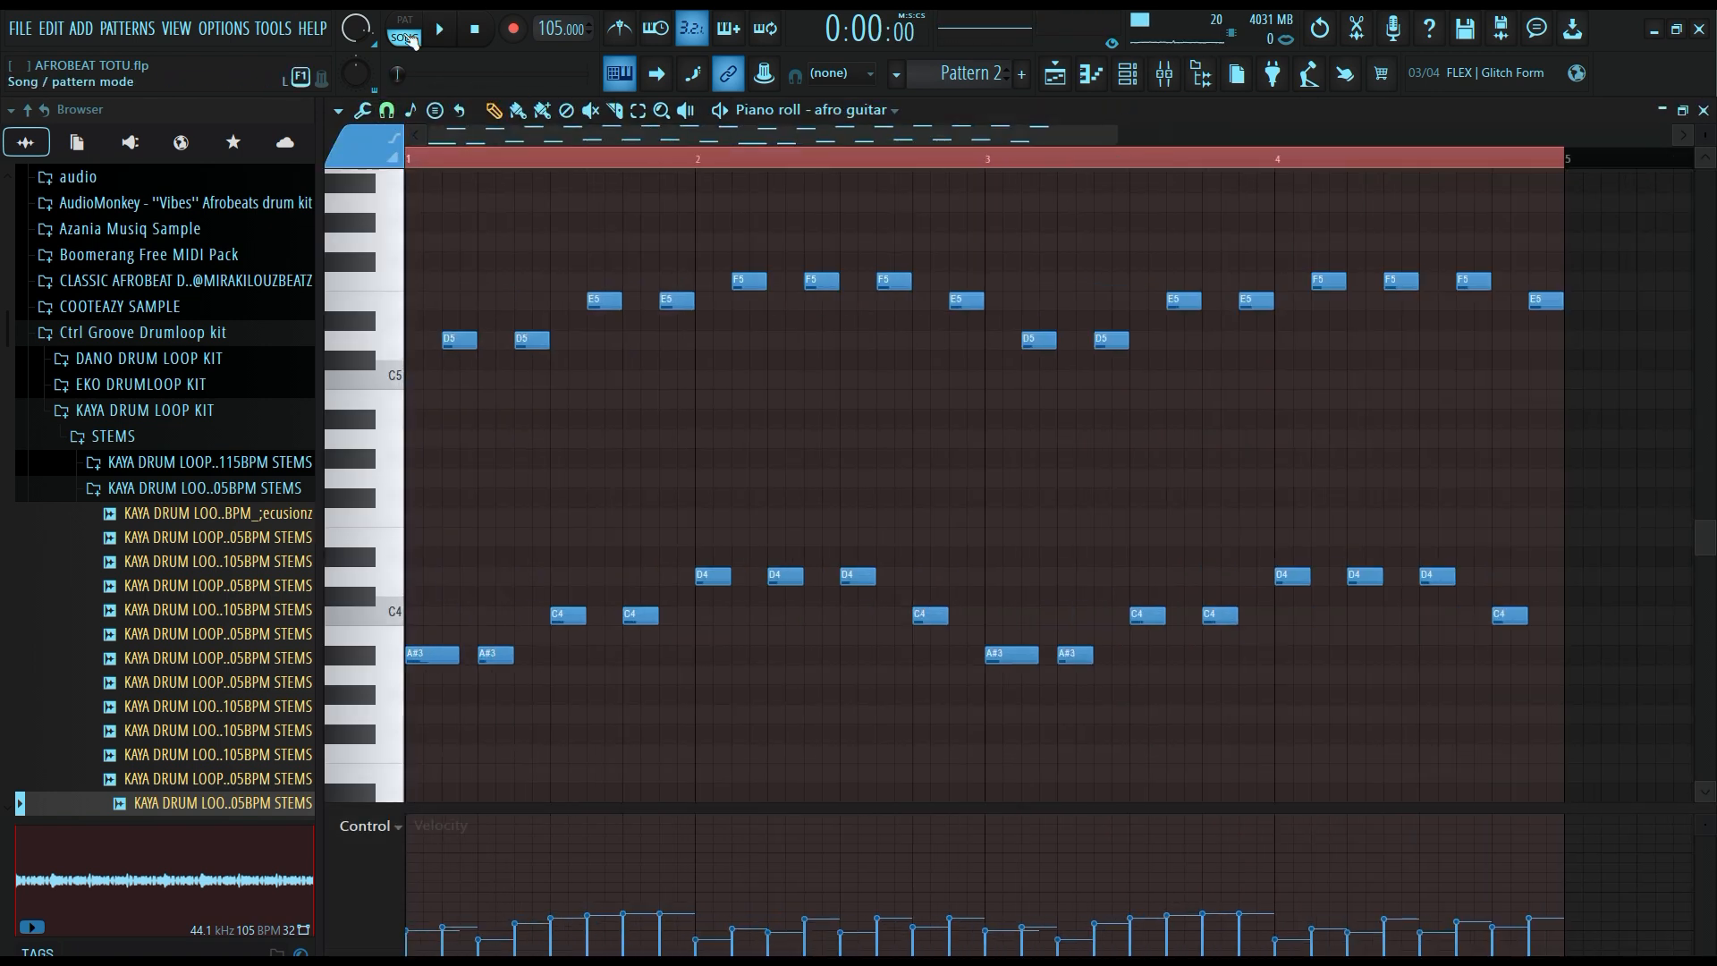
Select the counter chord channel and review its Triton Extreme Santur program in the program browser, leaving the playlist in view.
click(1126, 77)
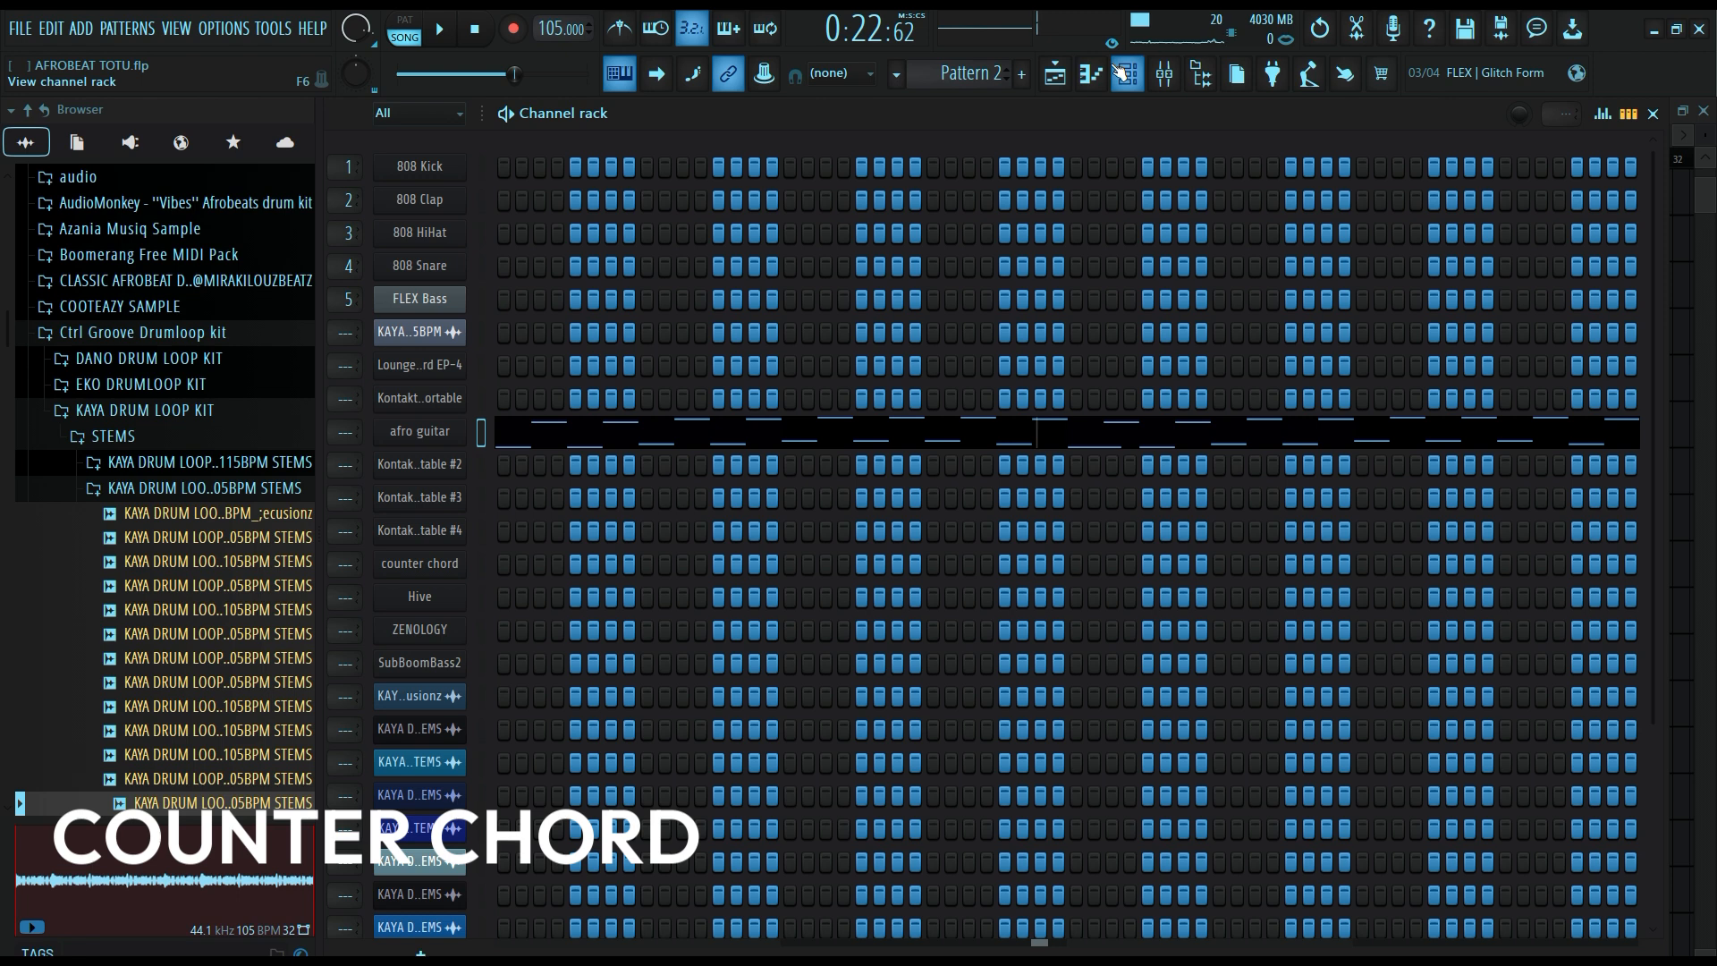
click(1069, 80)
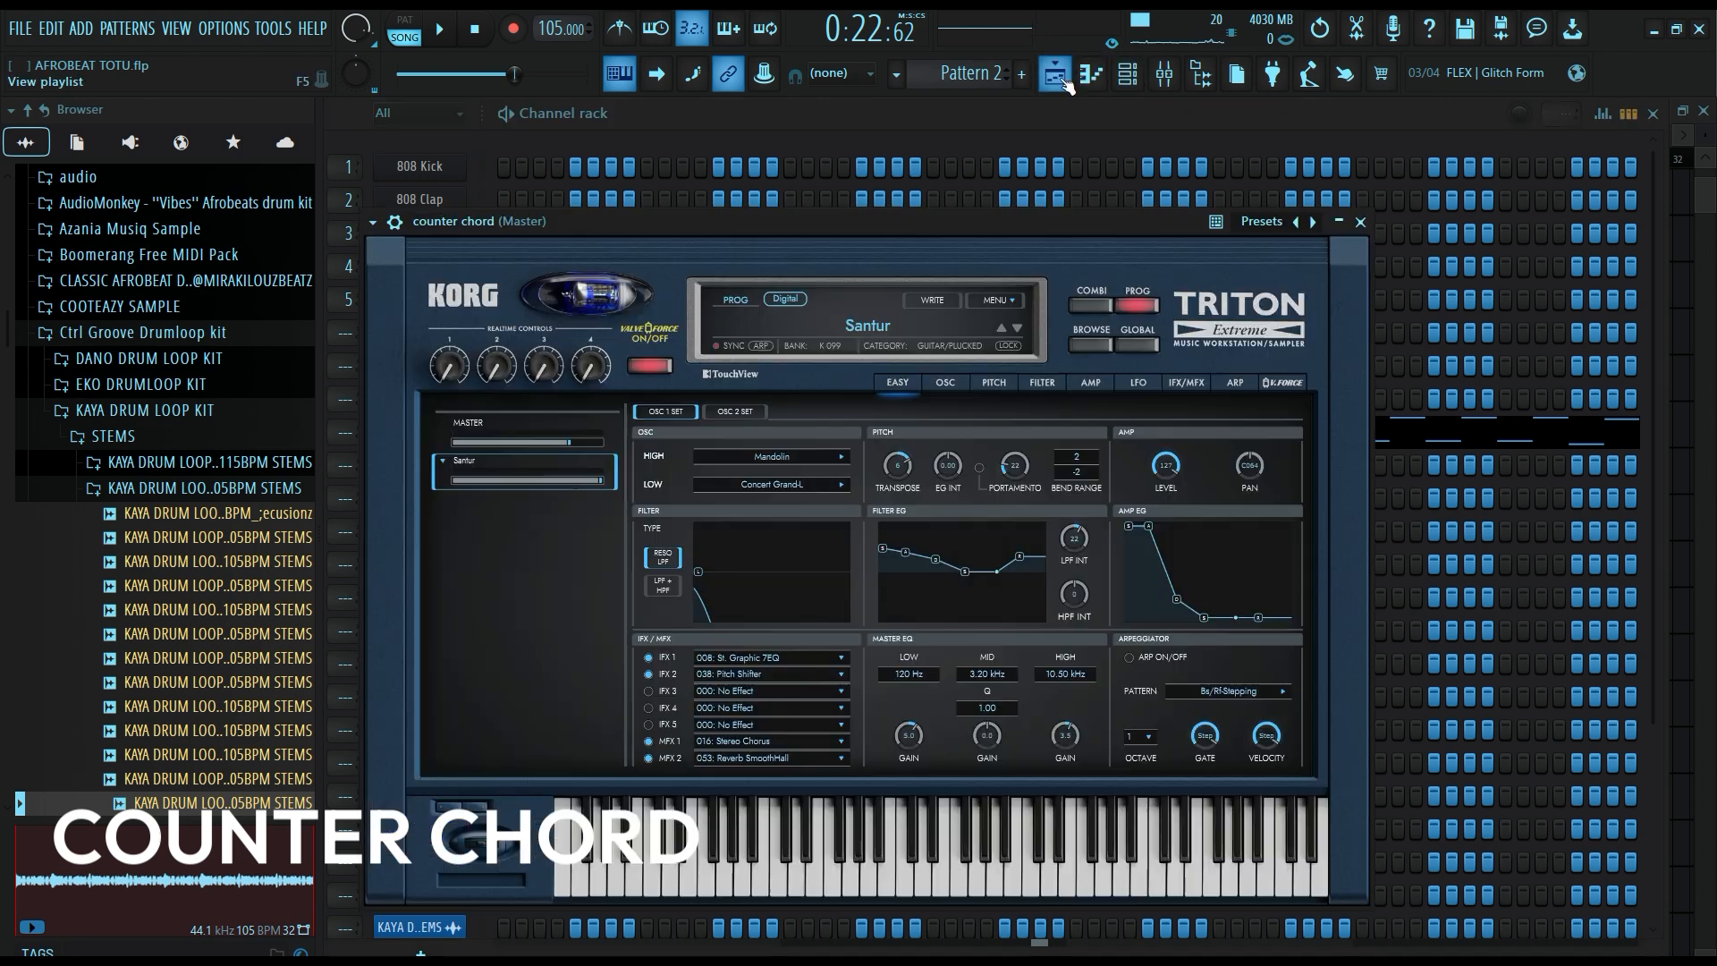
drag(933, 225, 948, 149)
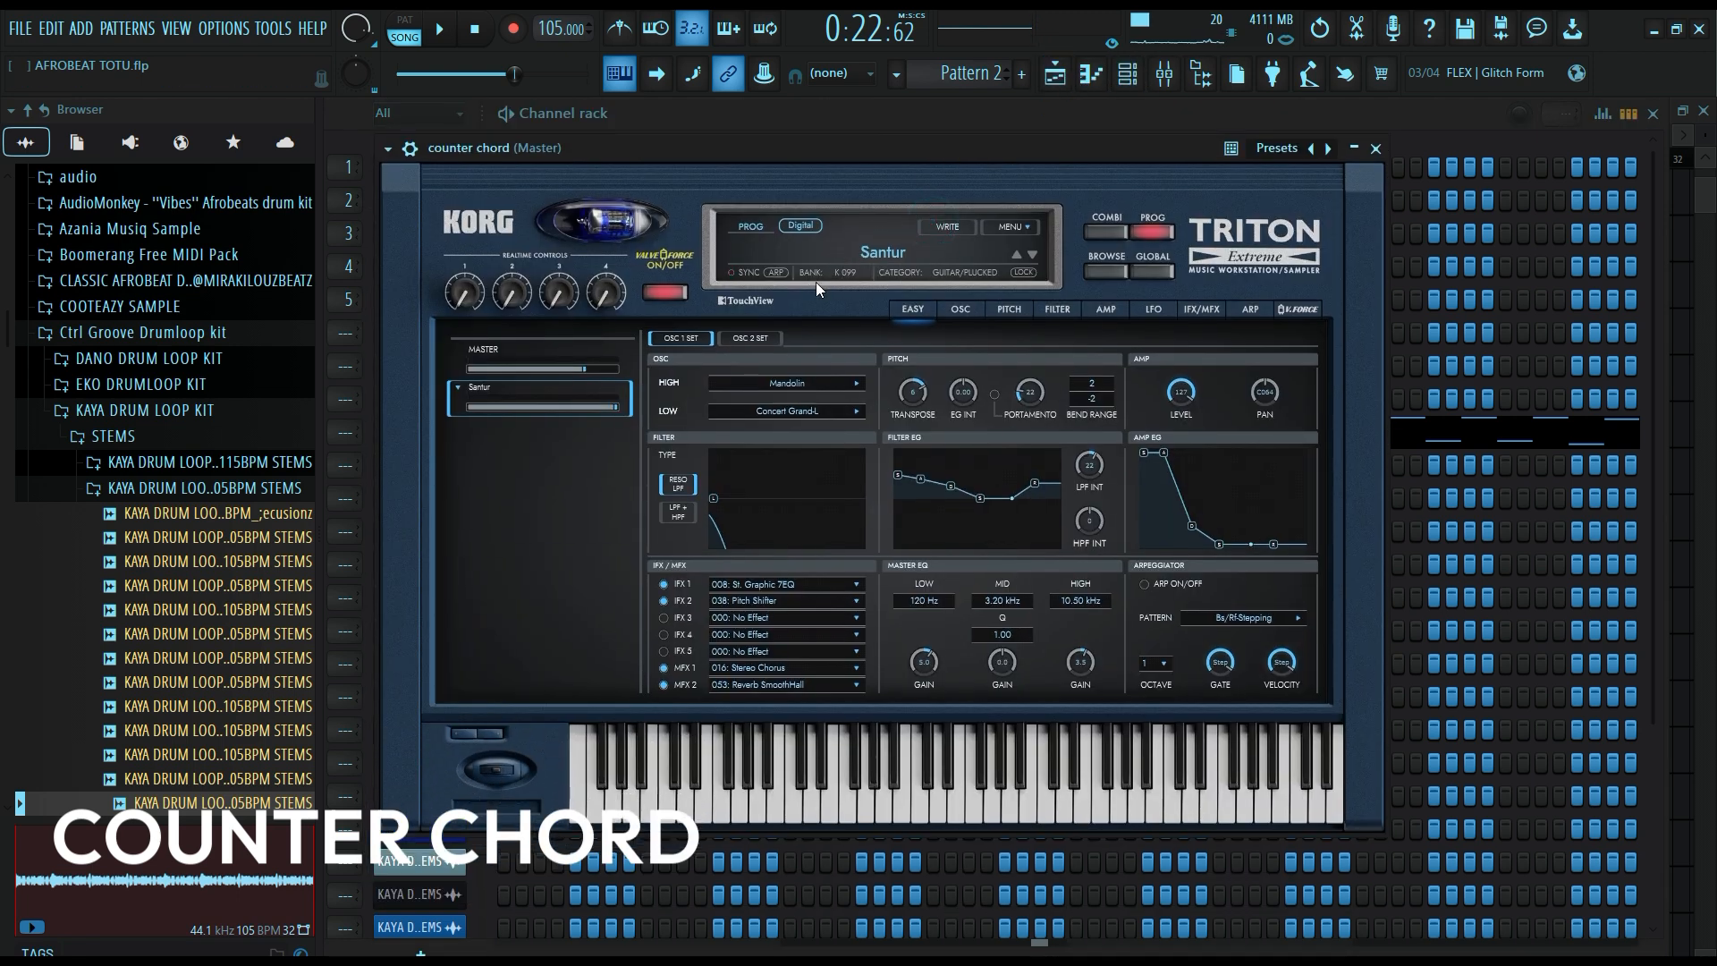
click(1103, 268)
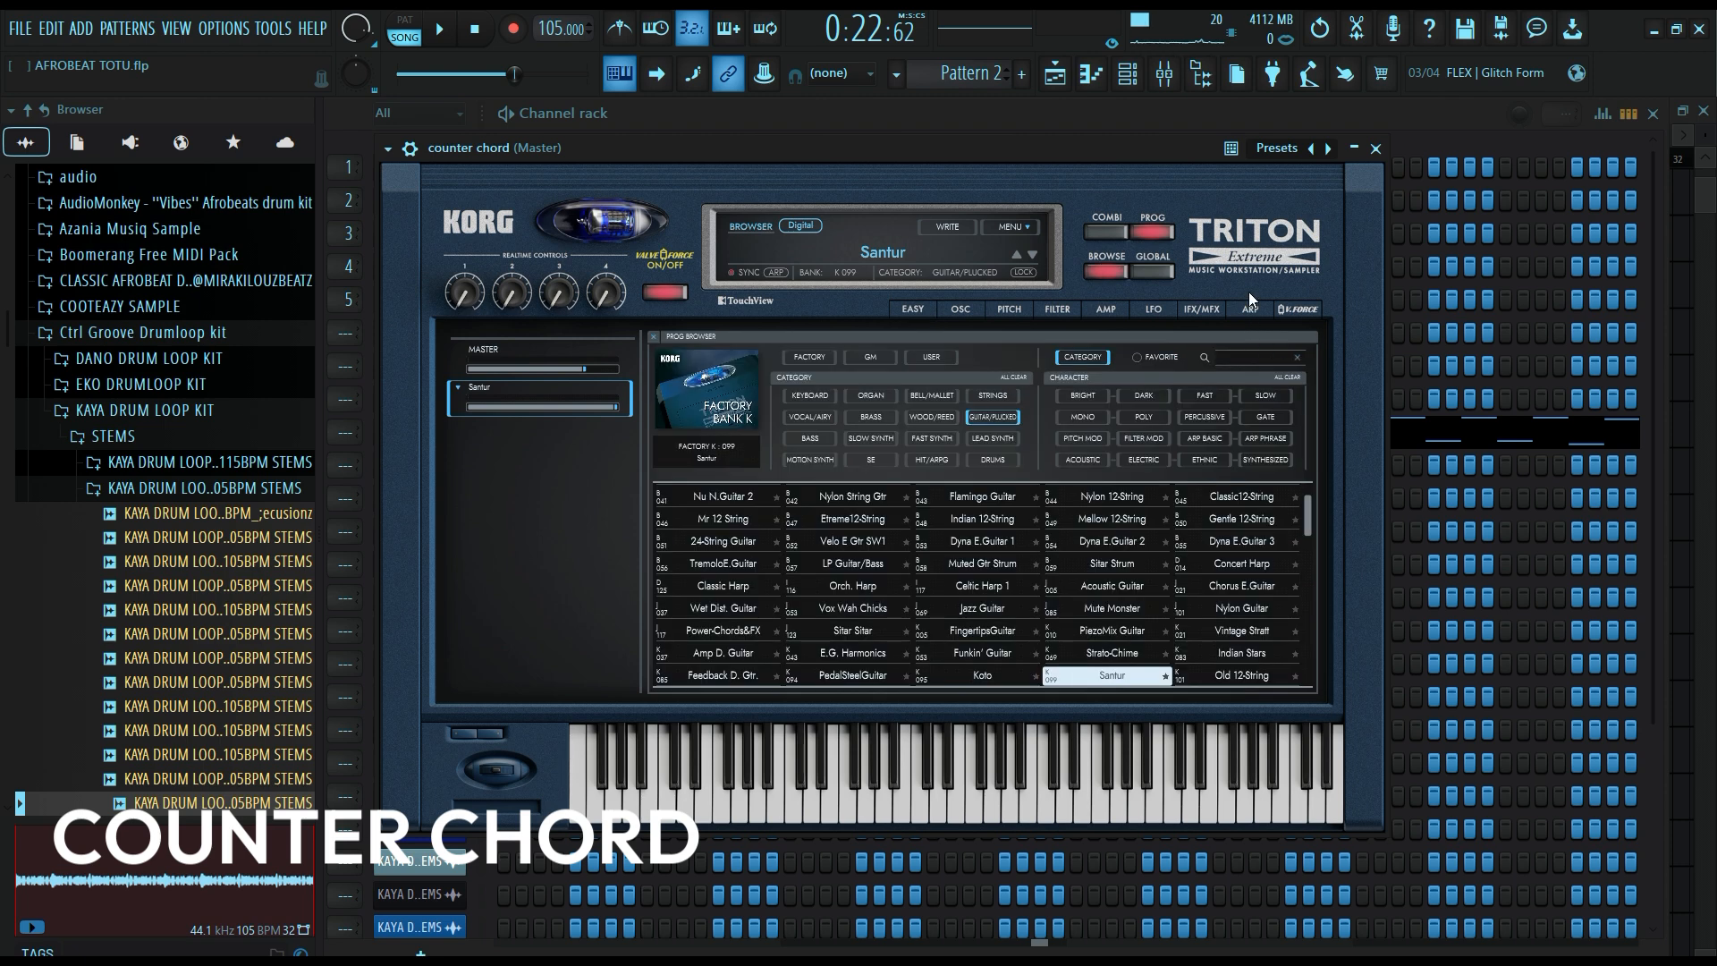
click(1375, 148)
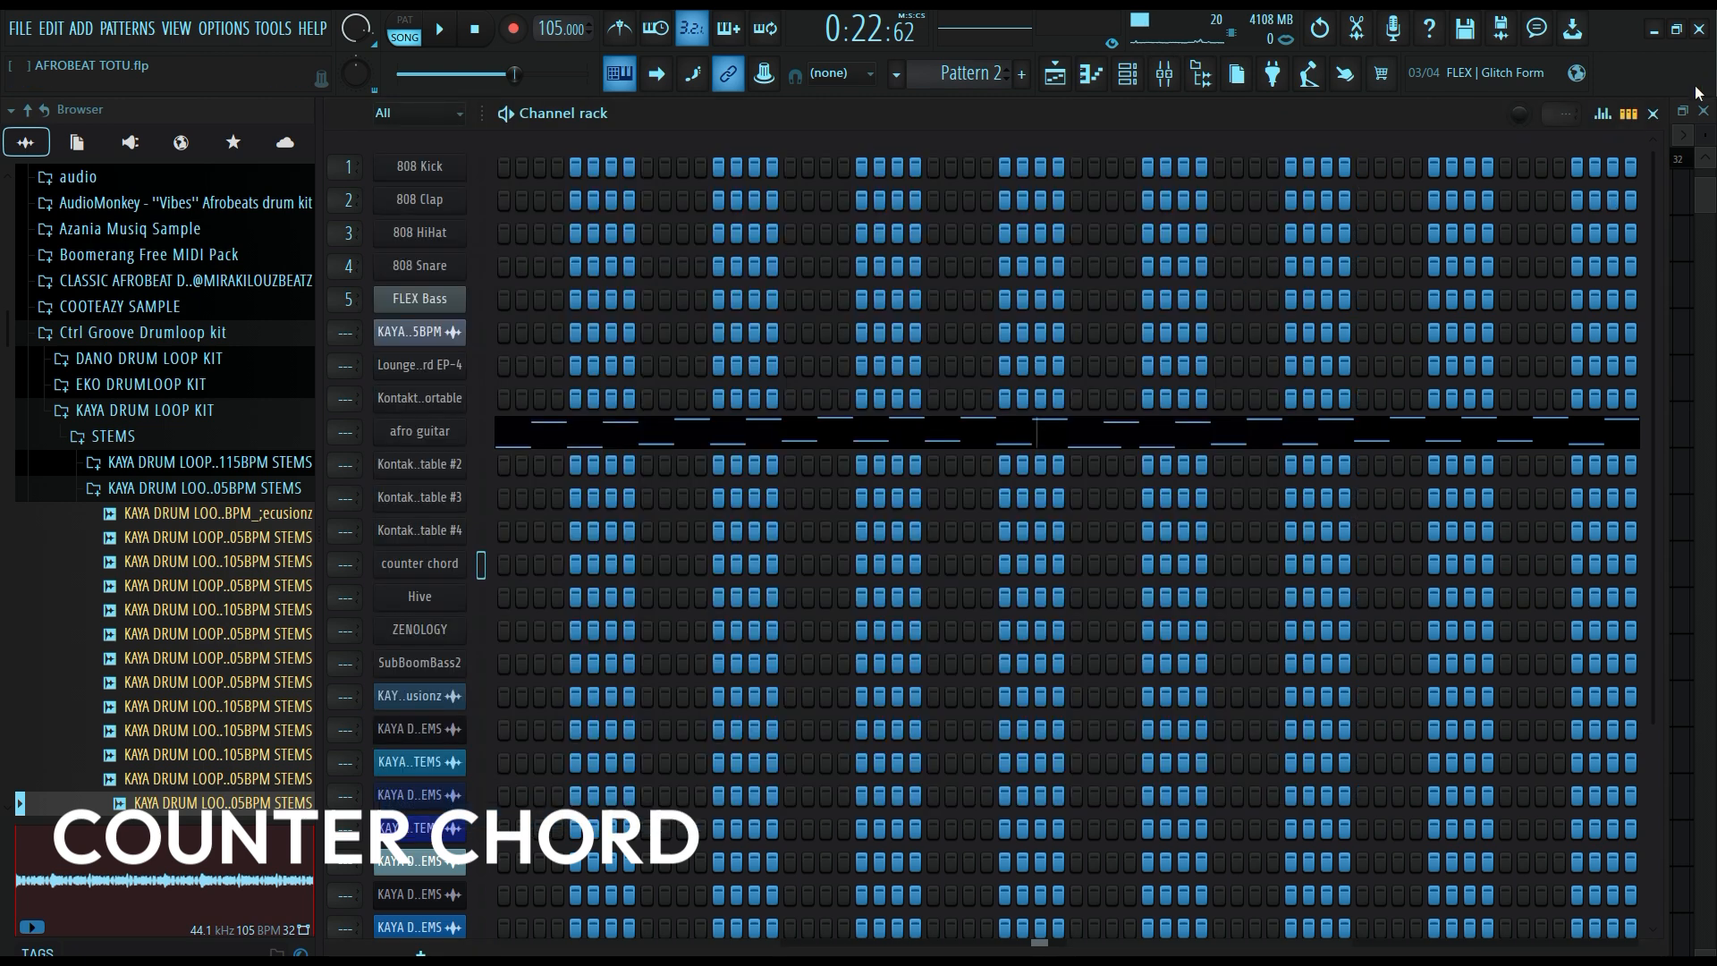
click(1652, 114)
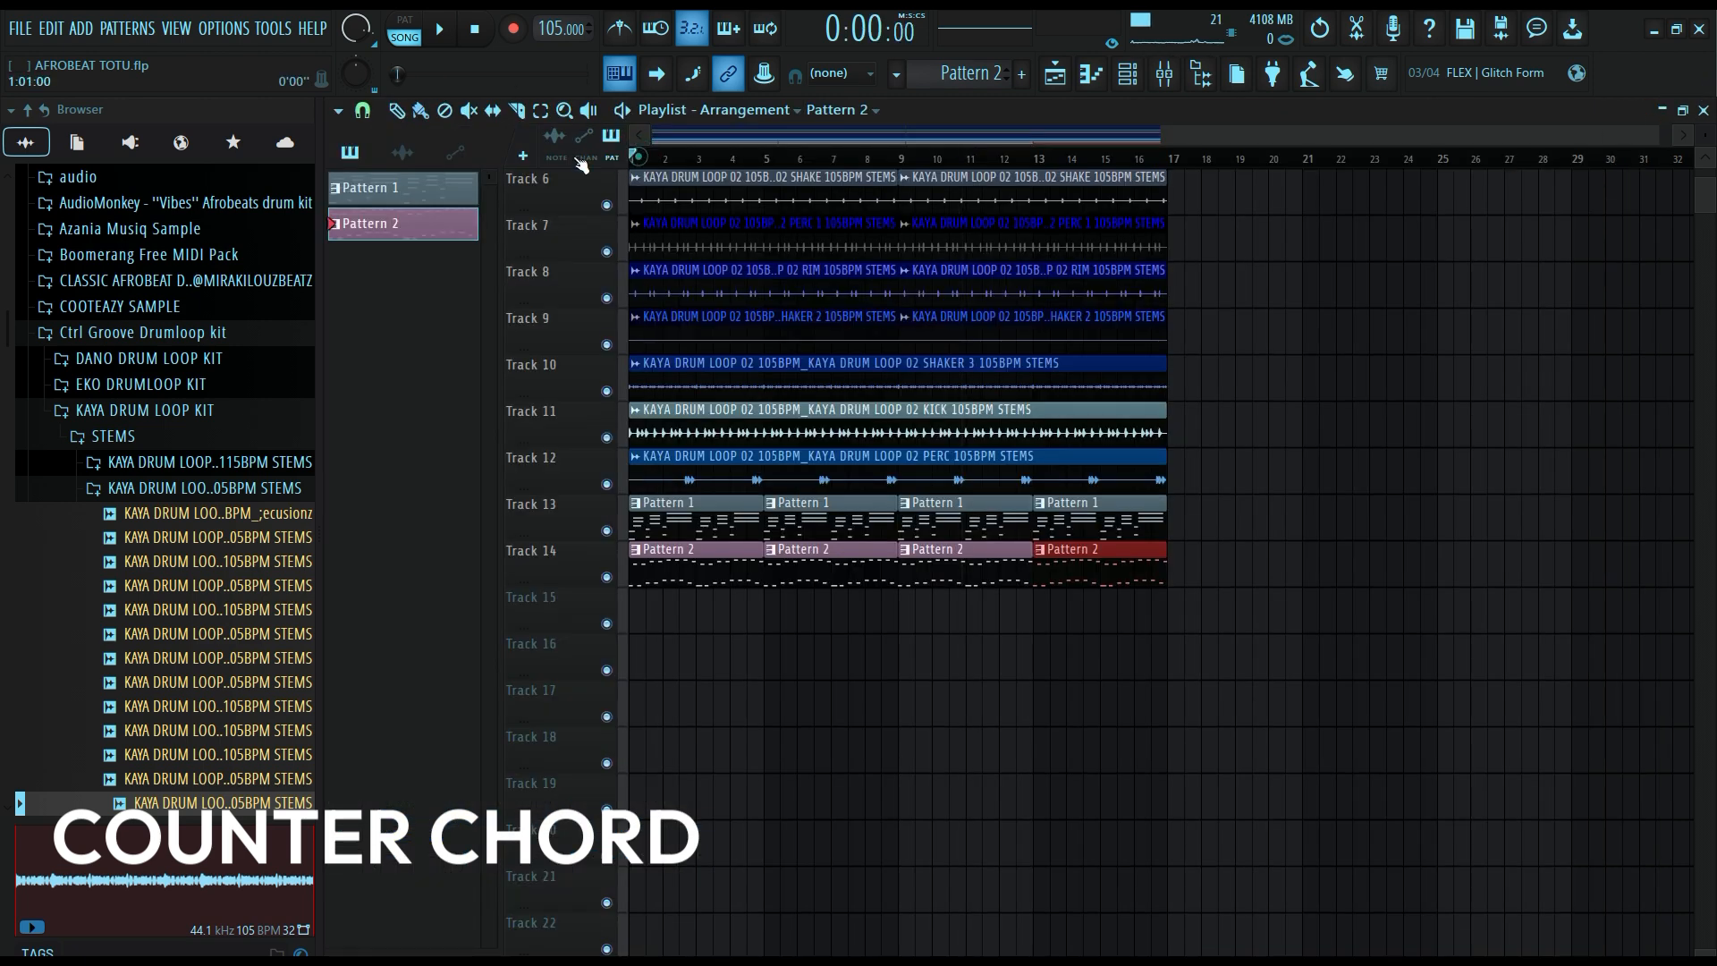
Record the counter chords live into the new Pattern 3 over the song from bar 1.
click(442, 33)
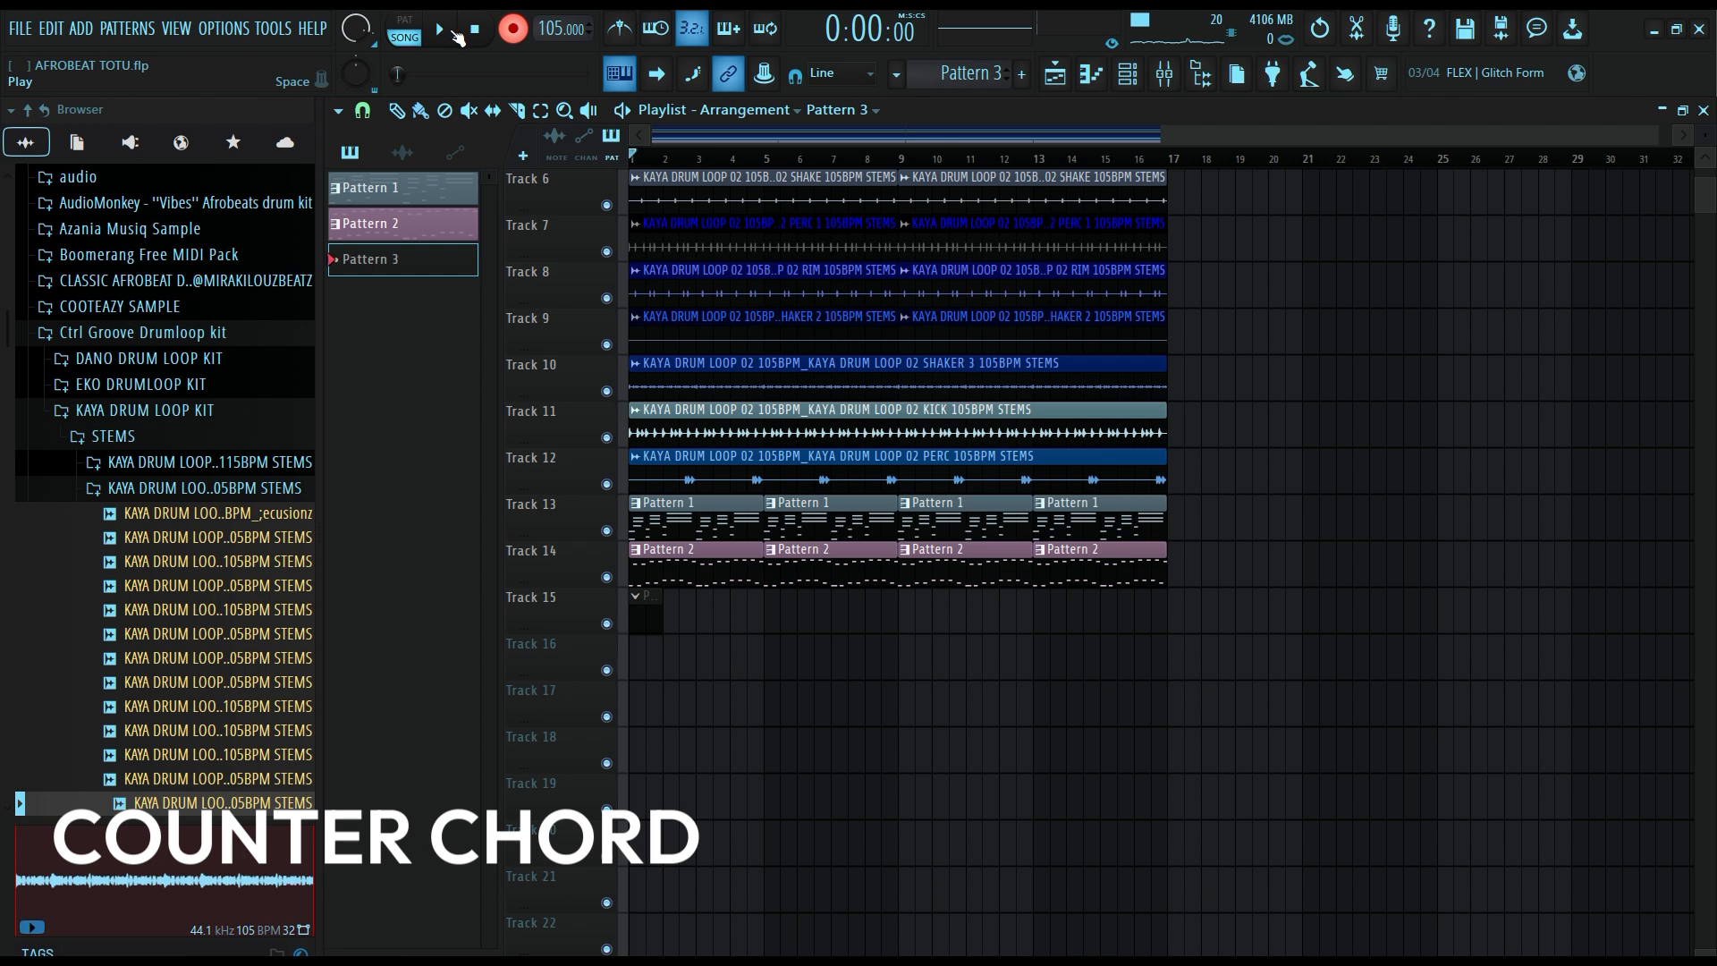
click(442, 33)
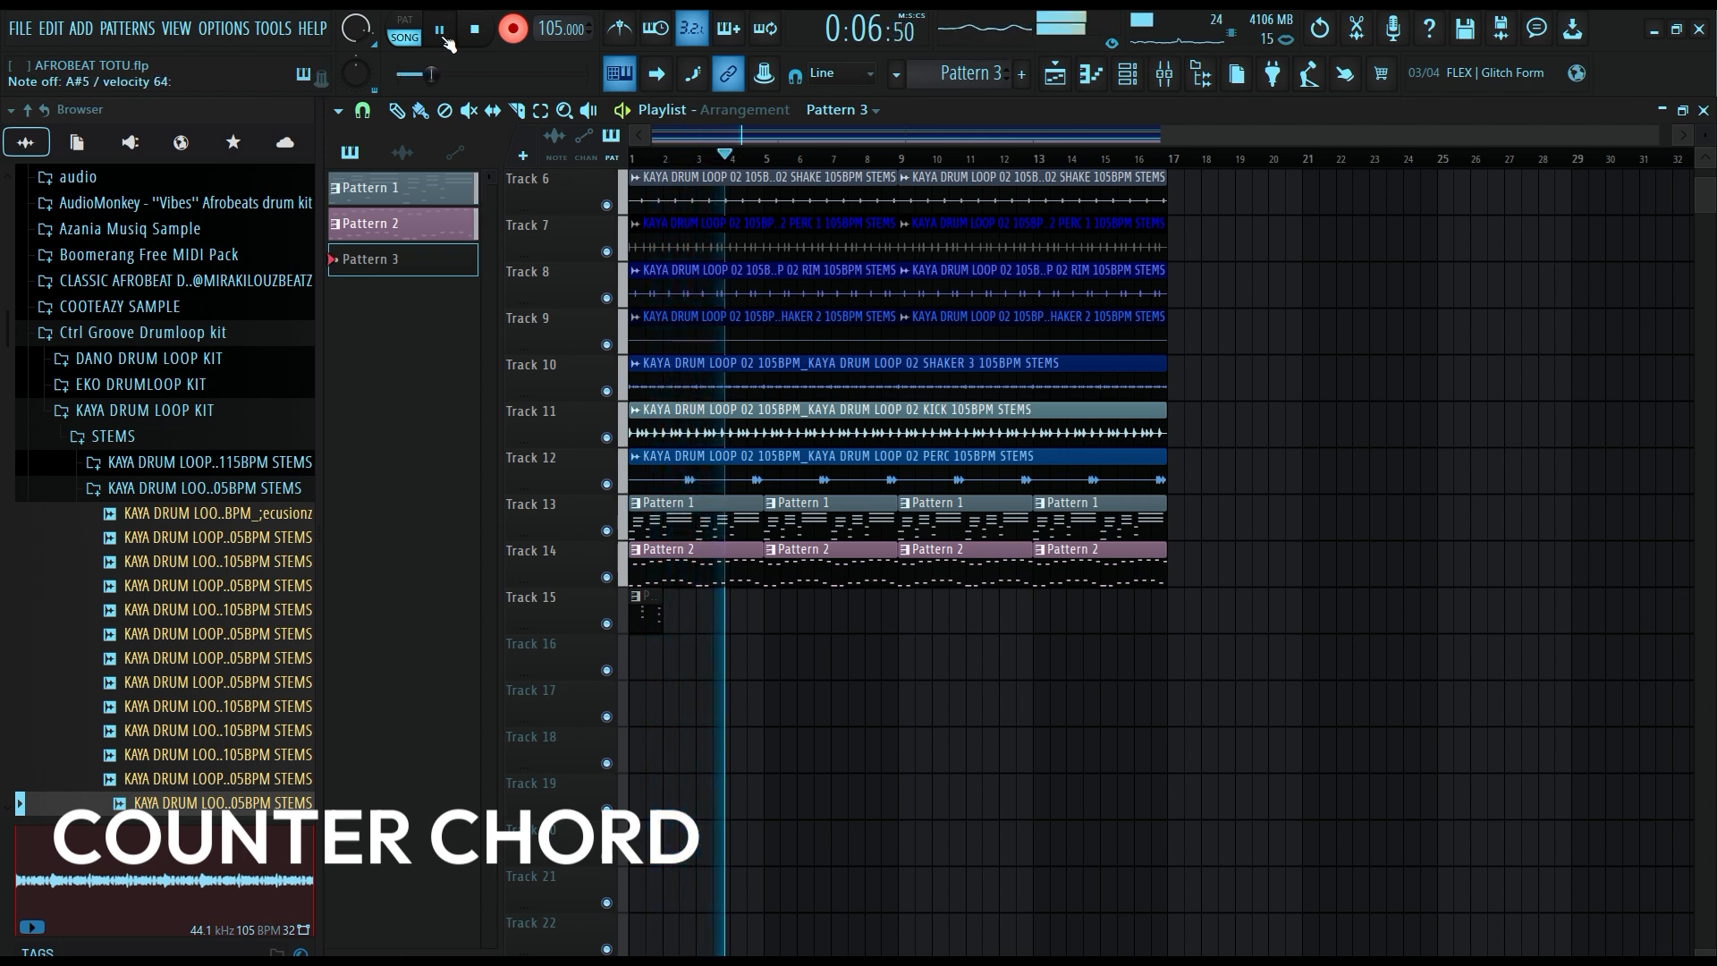
key(space)
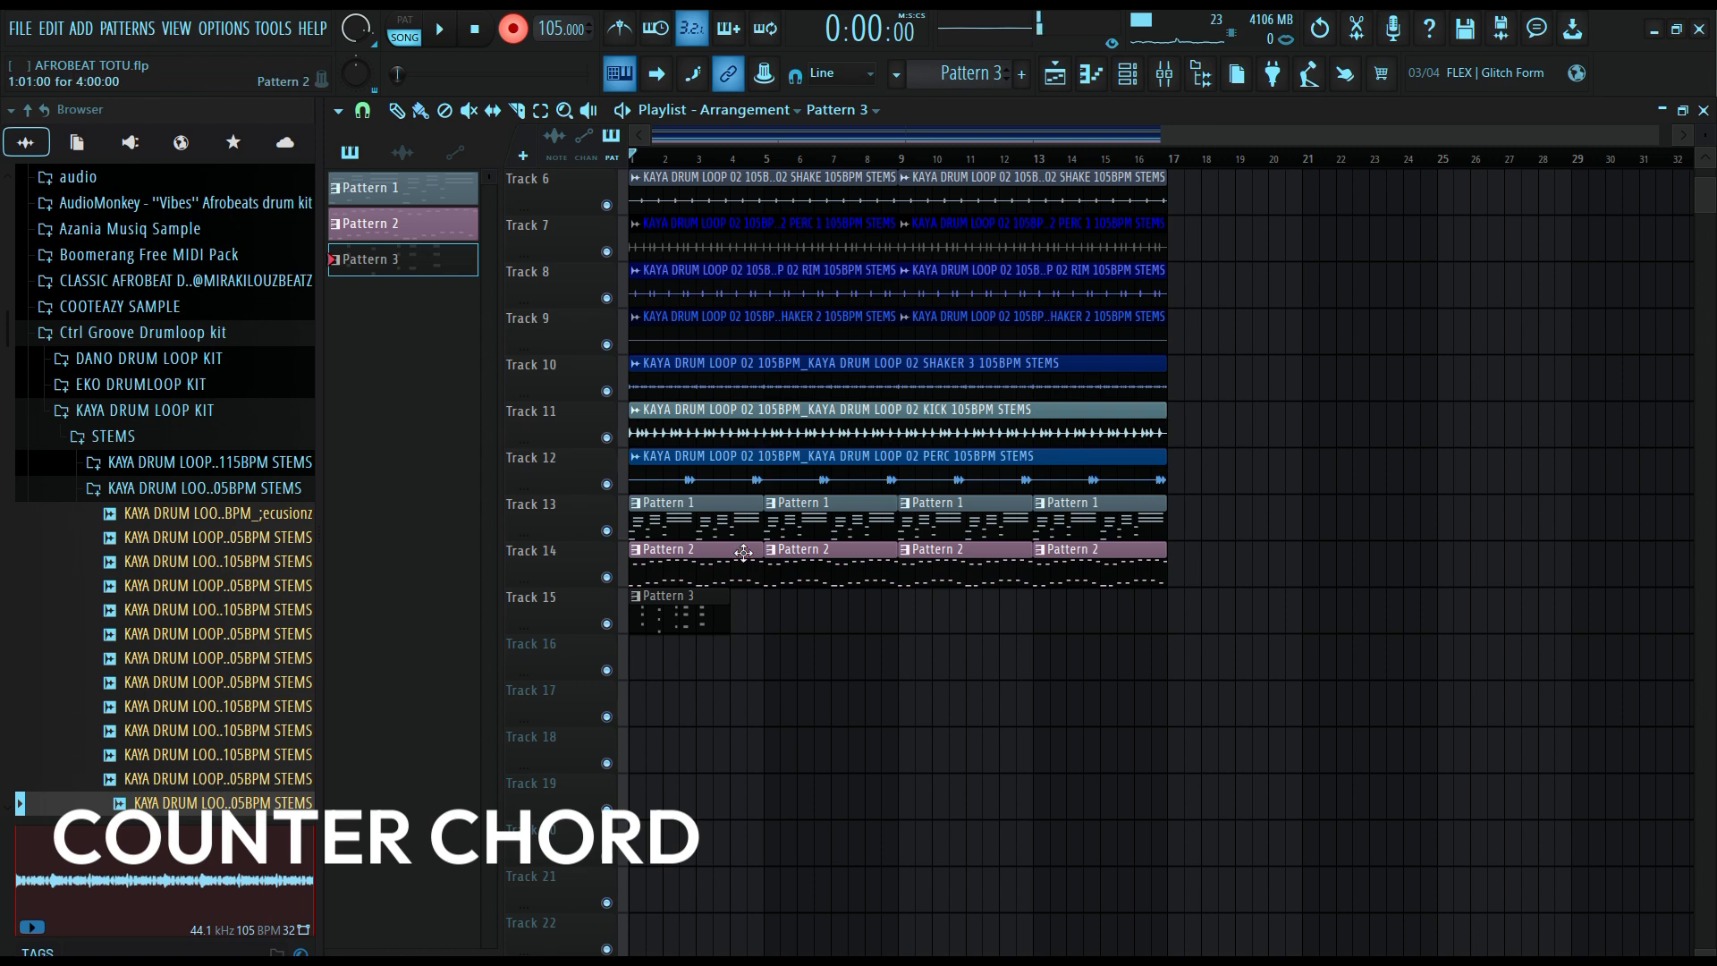
Audition Pattern 3's counter chords alone in the piano roll and with the full song in the playlist.
double_click(731, 611)
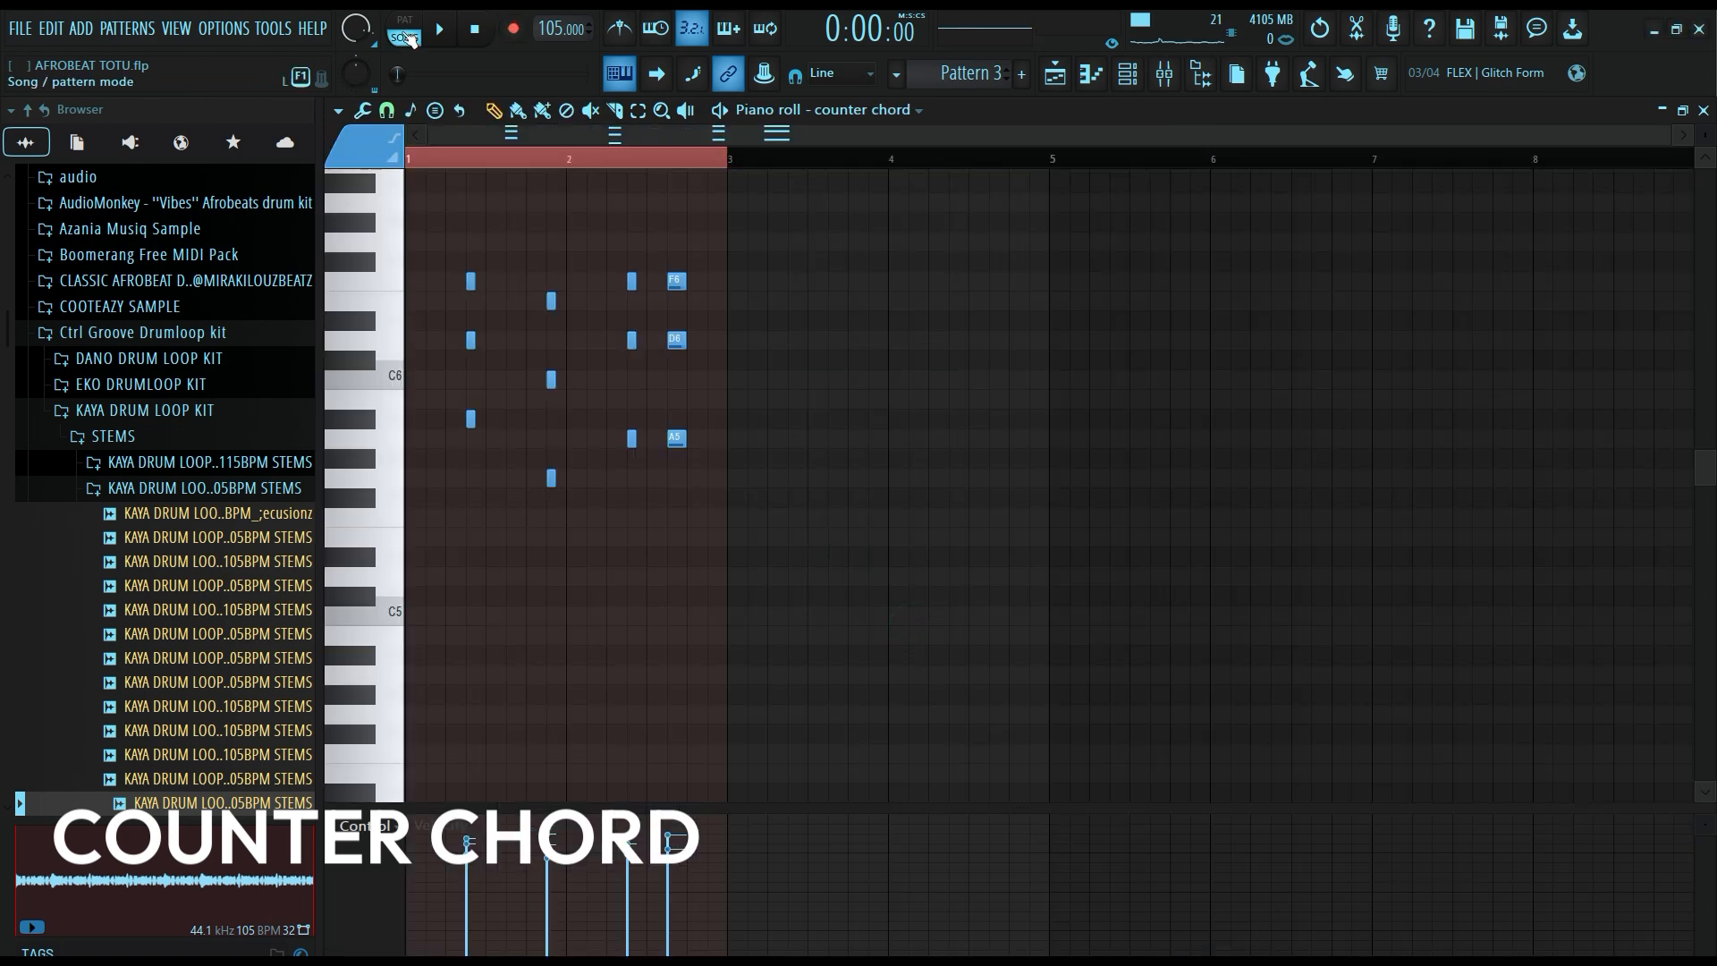
click(442, 33)
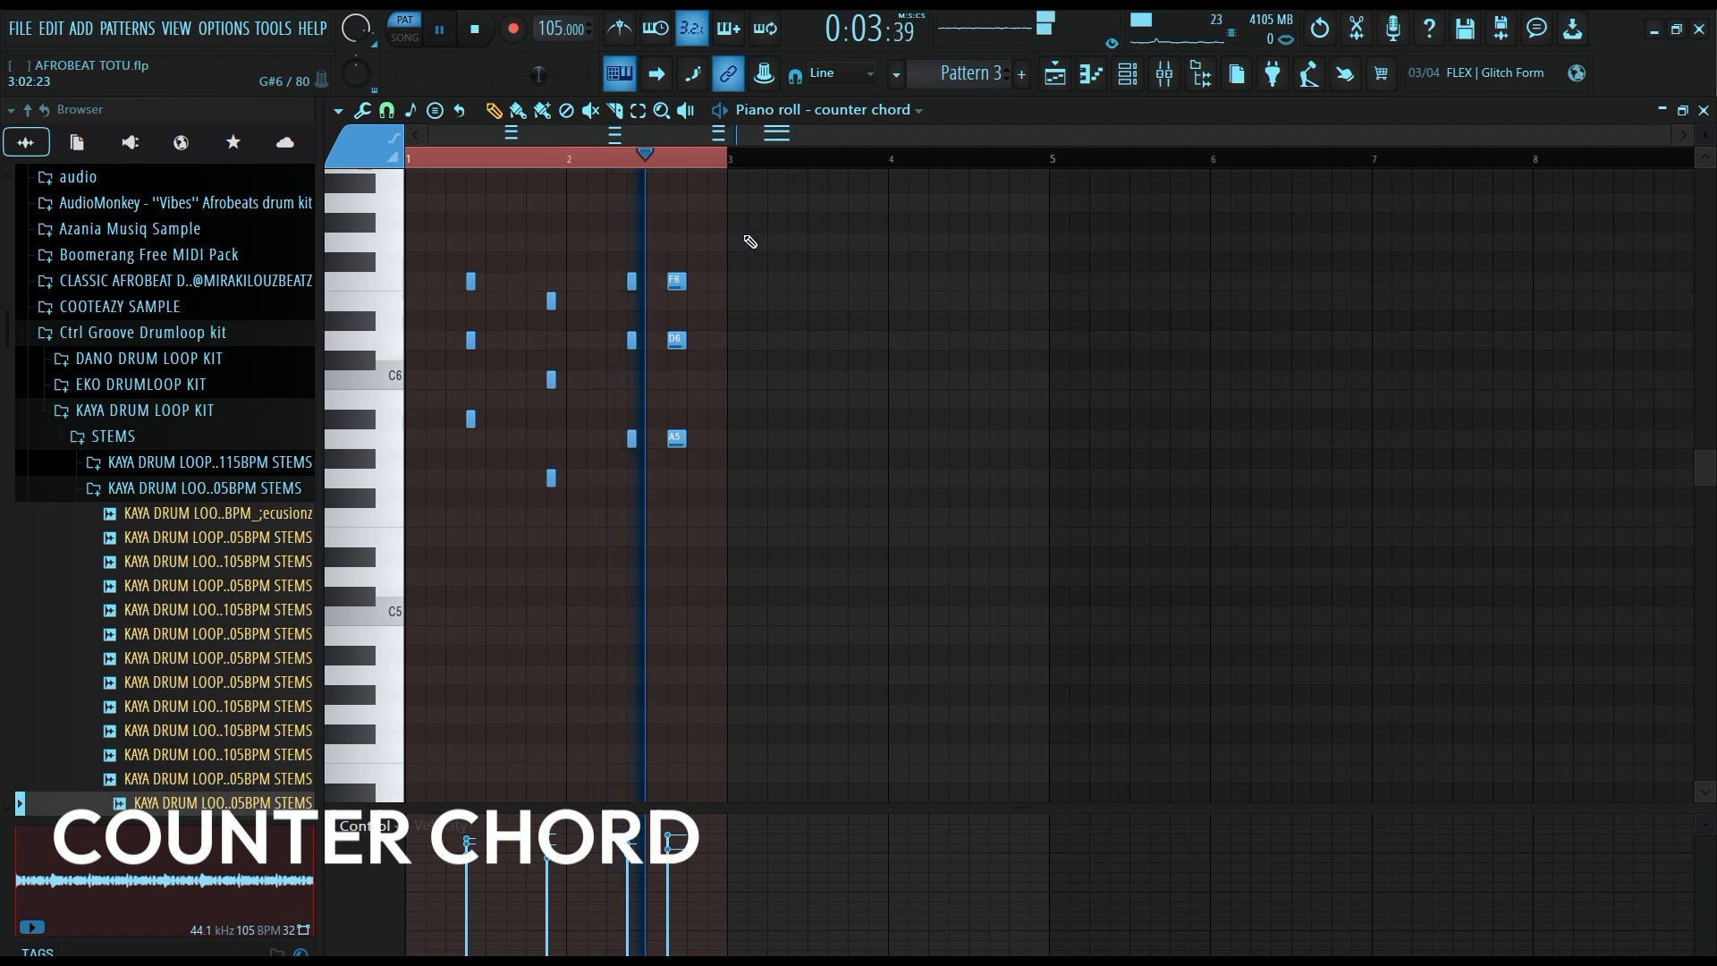
click(476, 32)
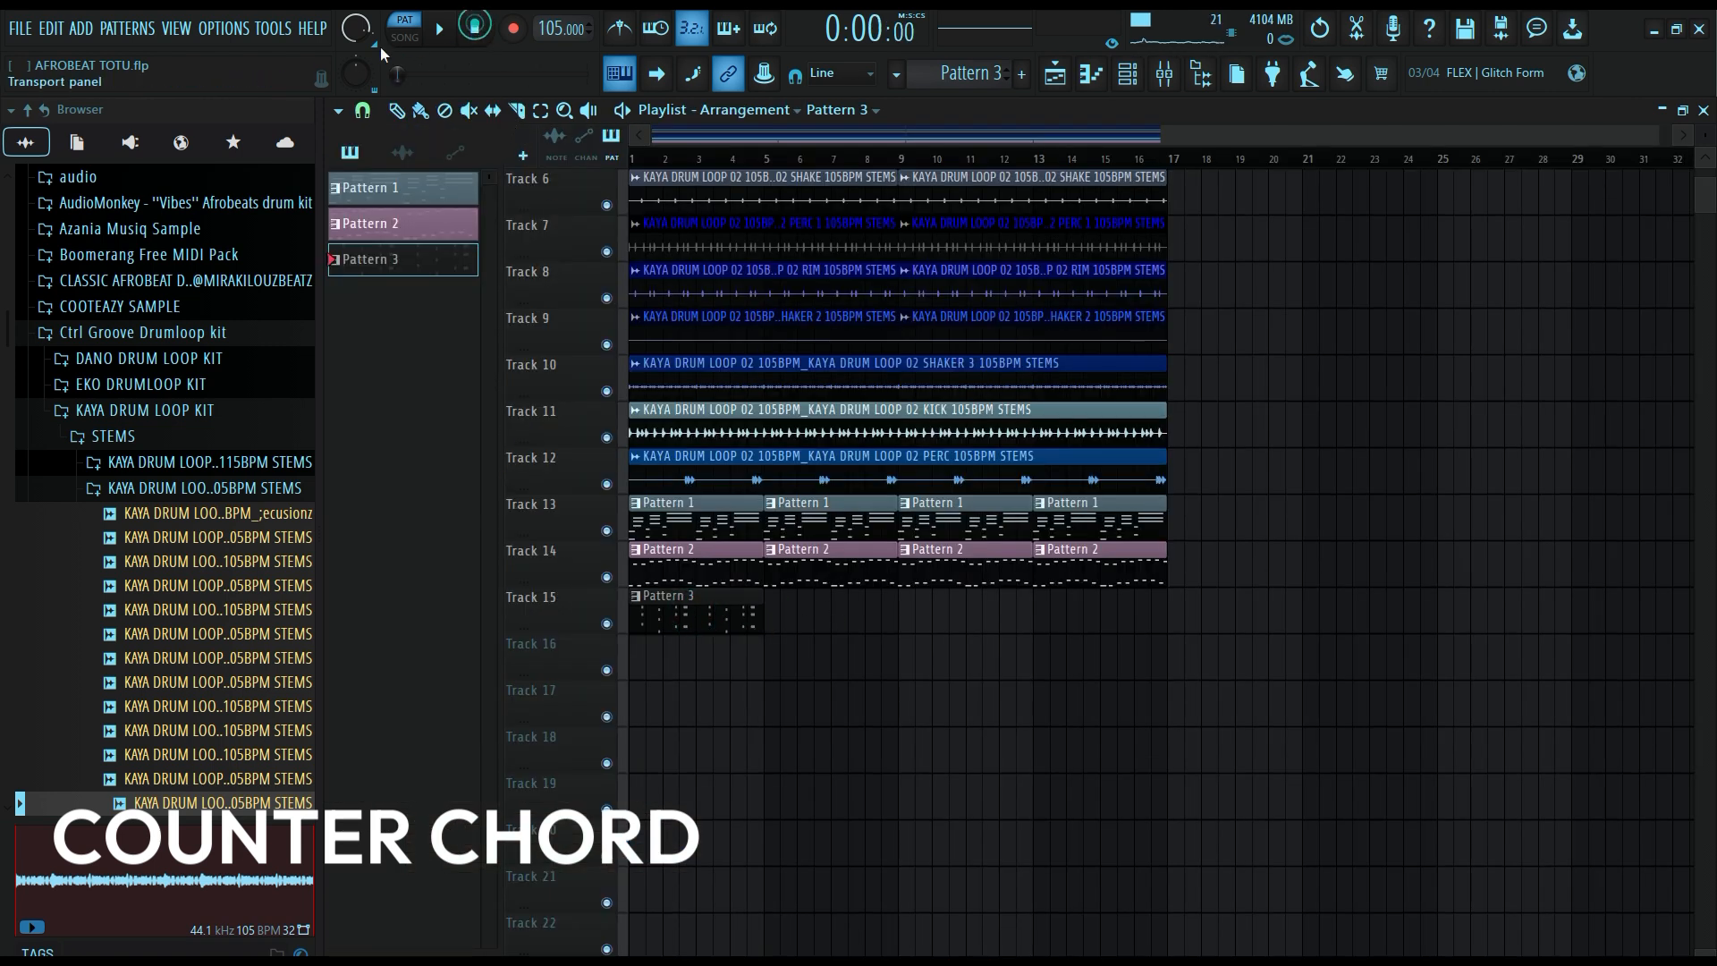
click(426, 31)
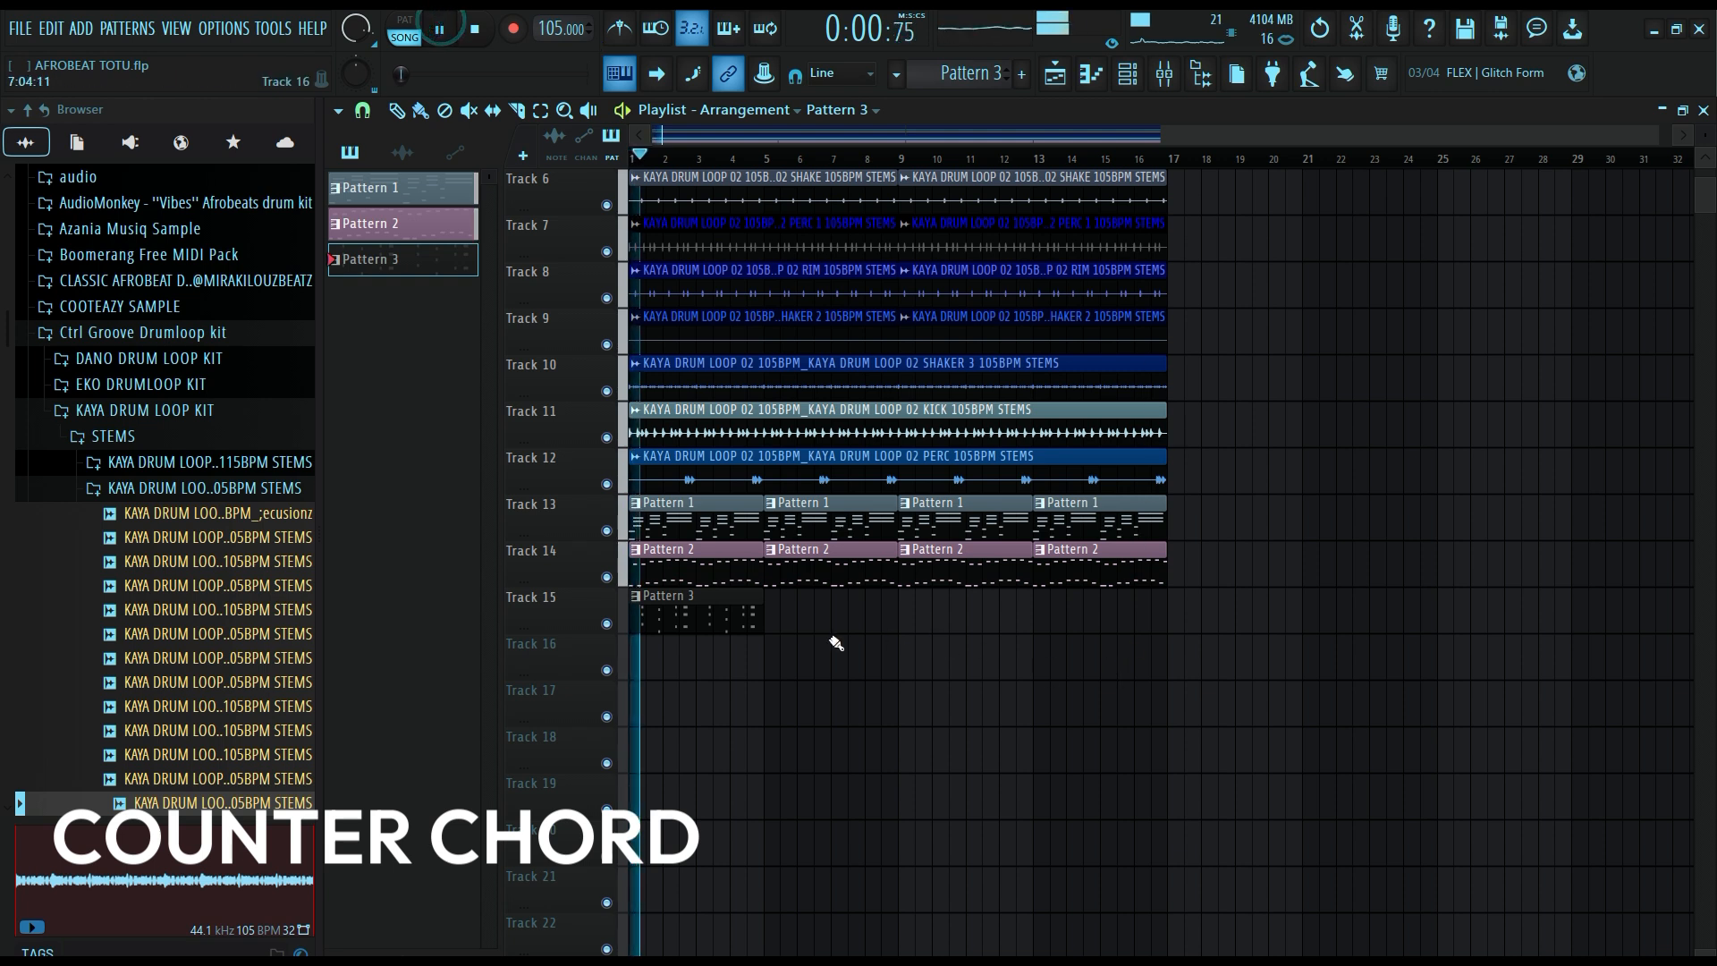
Repeat the Pattern 3 clip along Track 15 at bars 5, 9 and 13, and stop the playback.
click(771, 614)
click(903, 613)
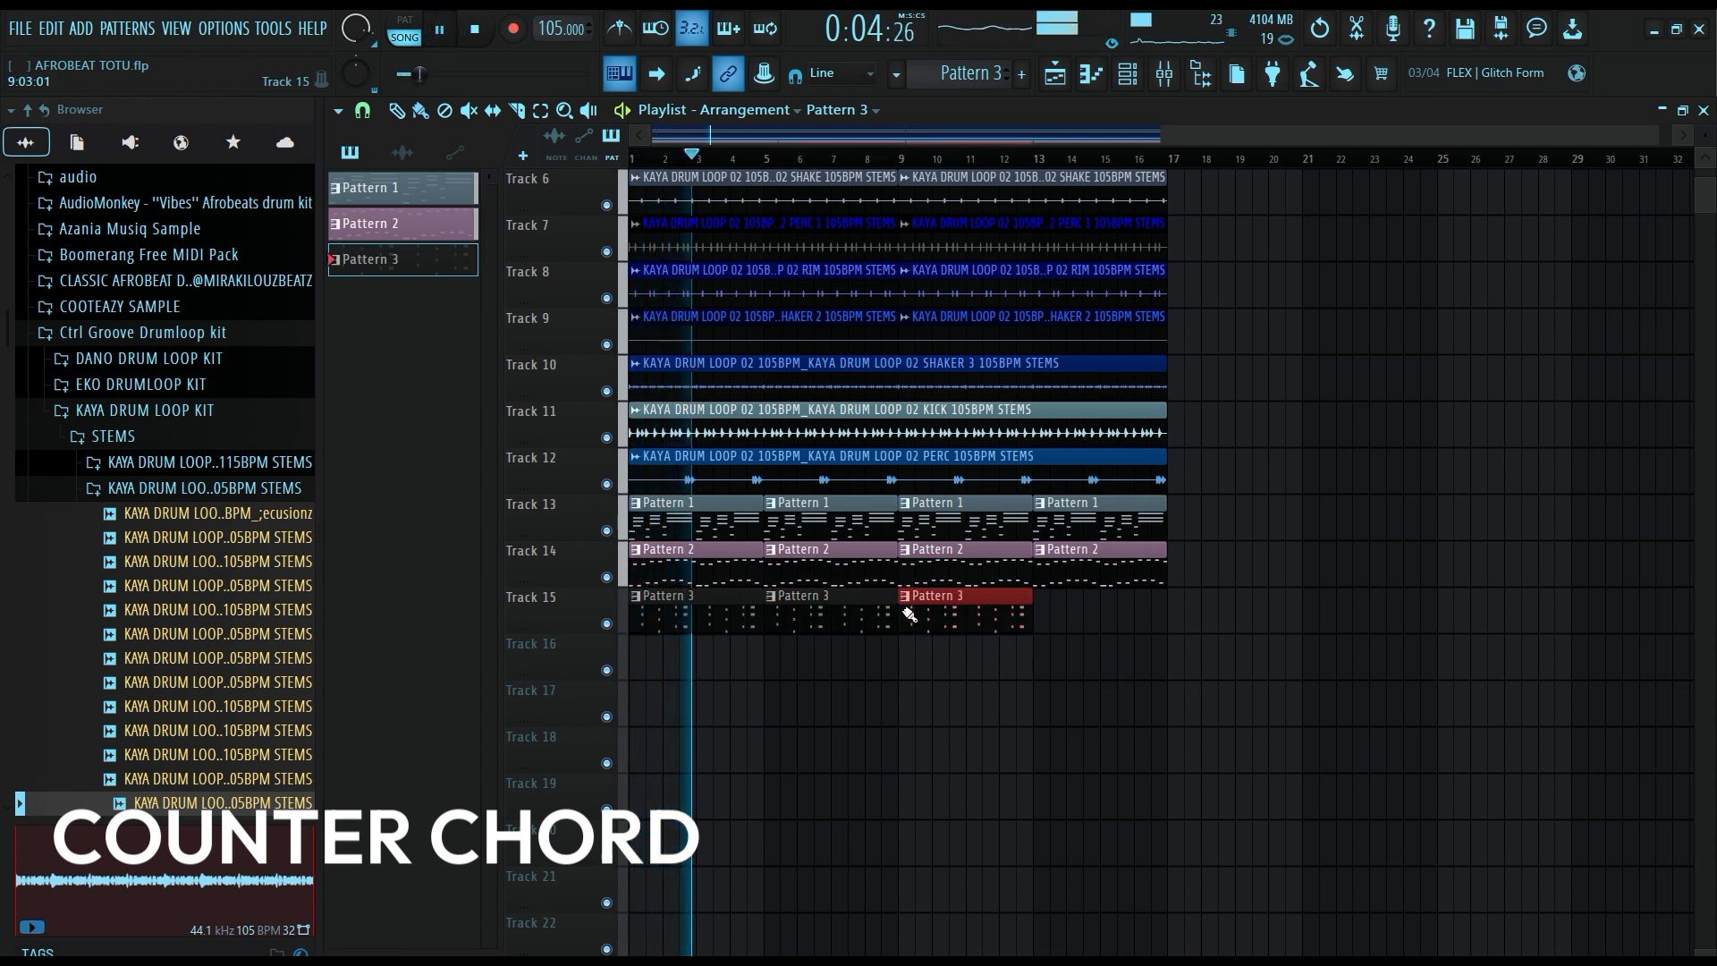
click(1034, 611)
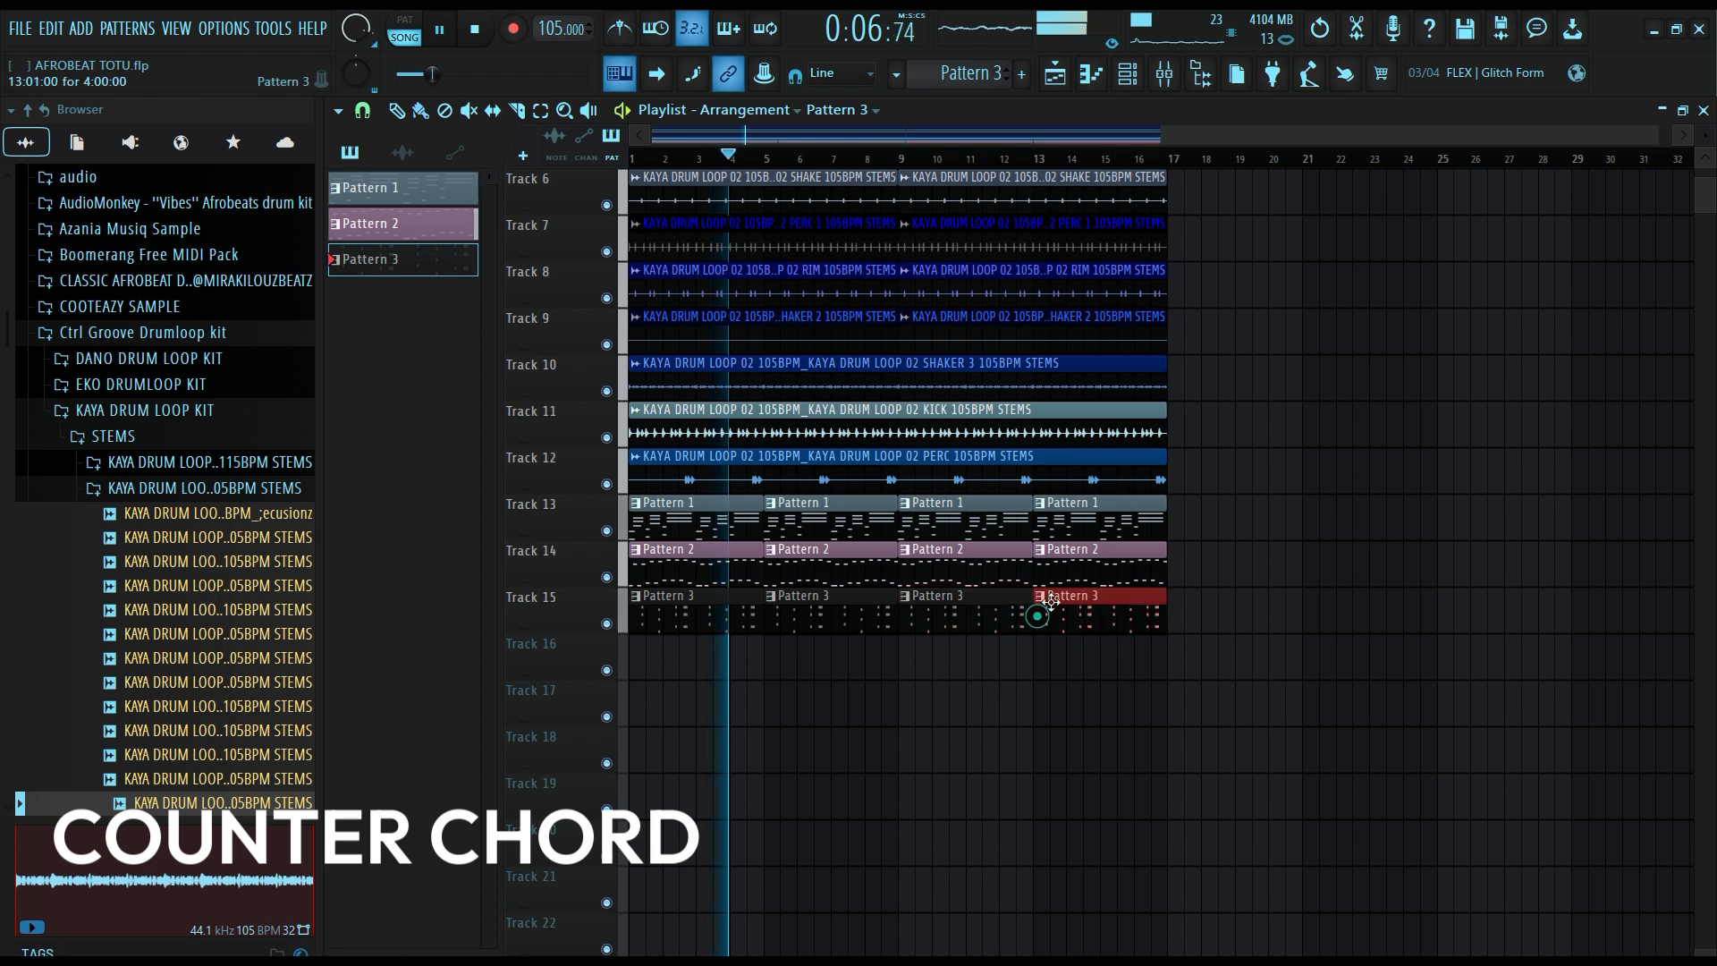
key(space)
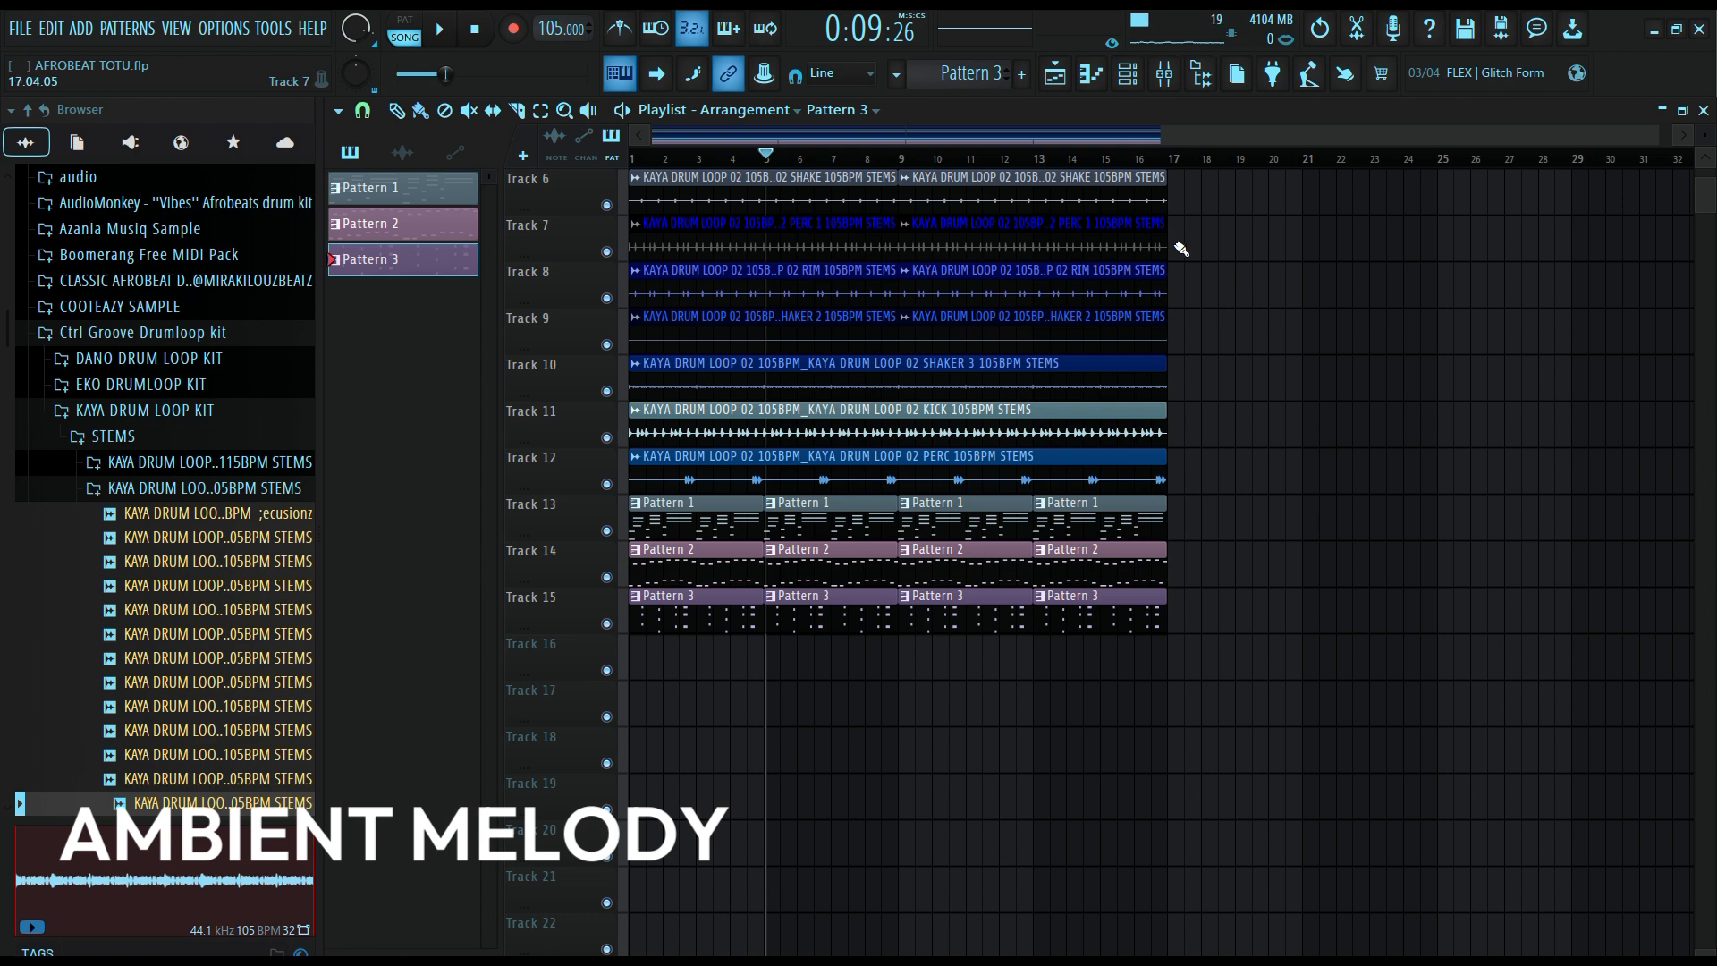
Select the Kontakt 7 Portable #2 channel and audition its Duets Pin Cusion patch.
click(1134, 77)
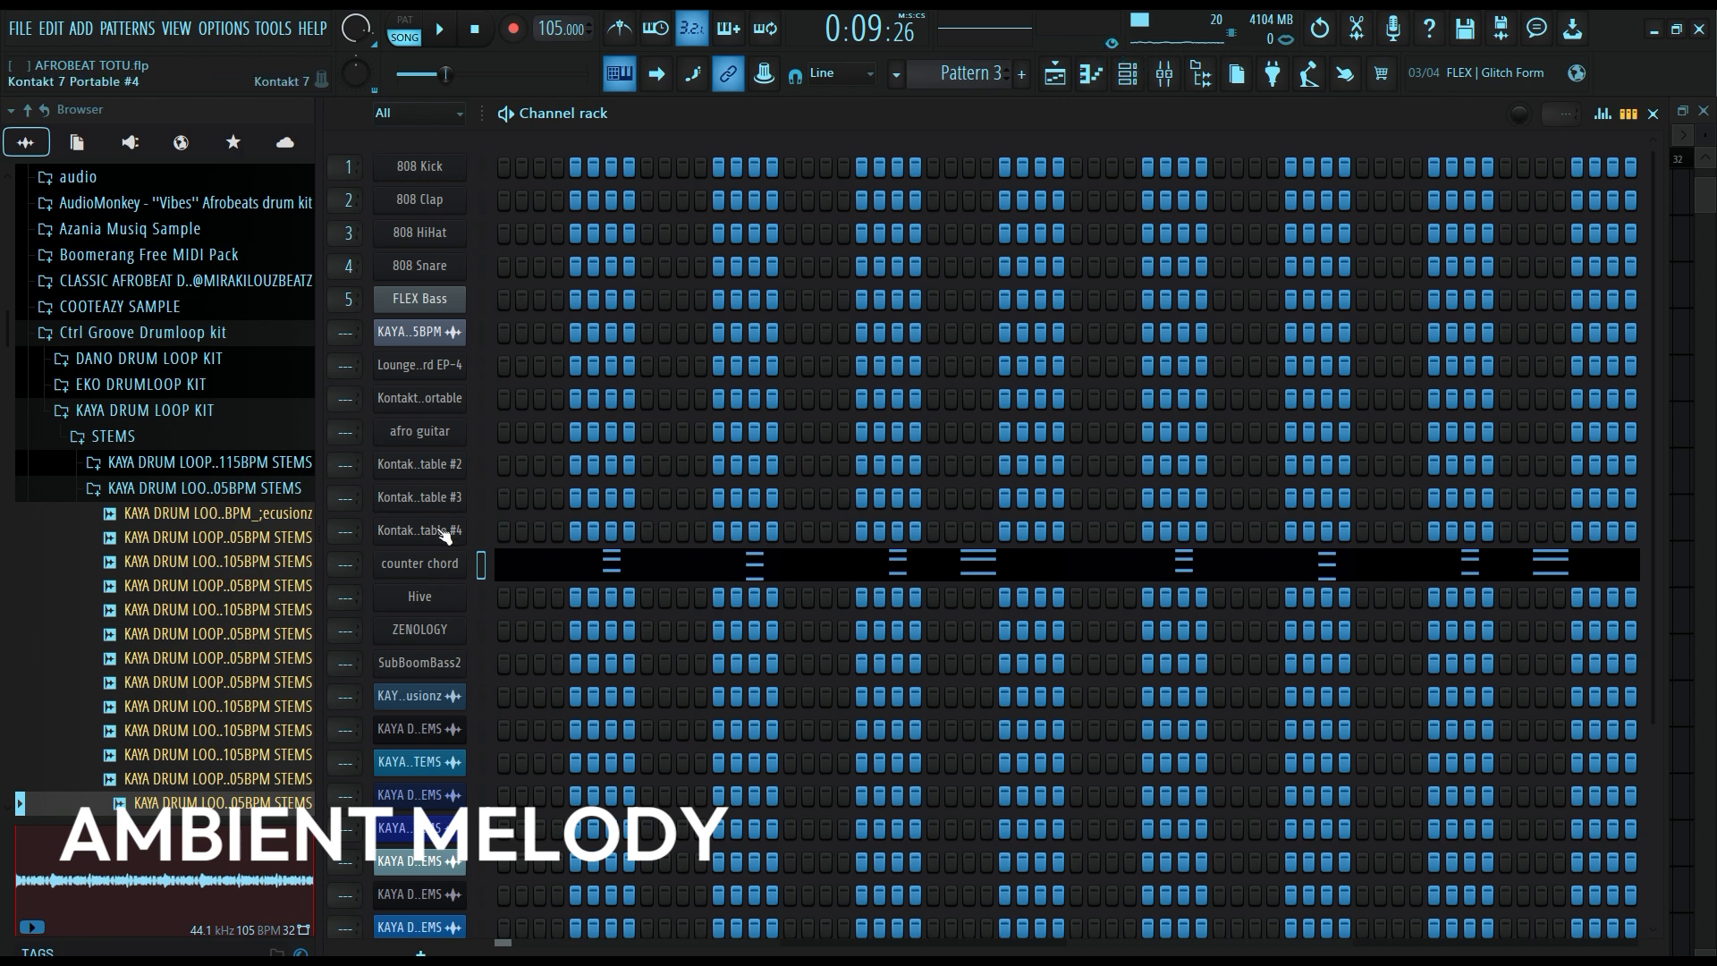
click(440, 464)
click(432, 468)
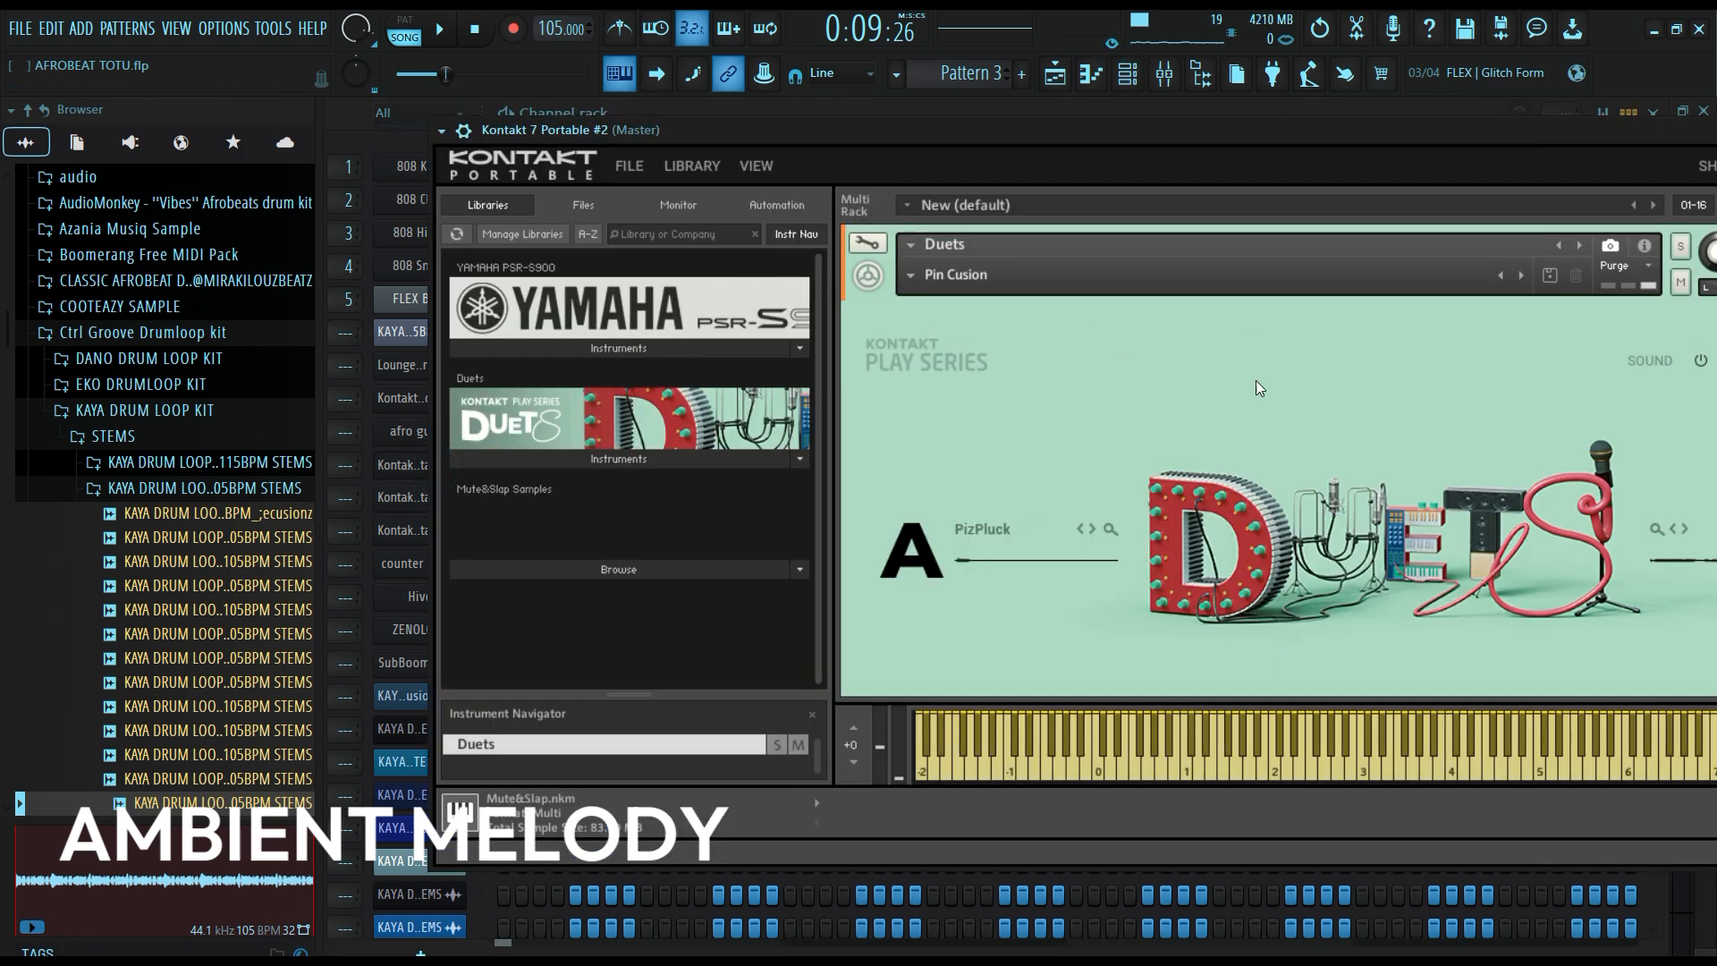
click(1298, 768)
drag(1193, 135, 1113, 109)
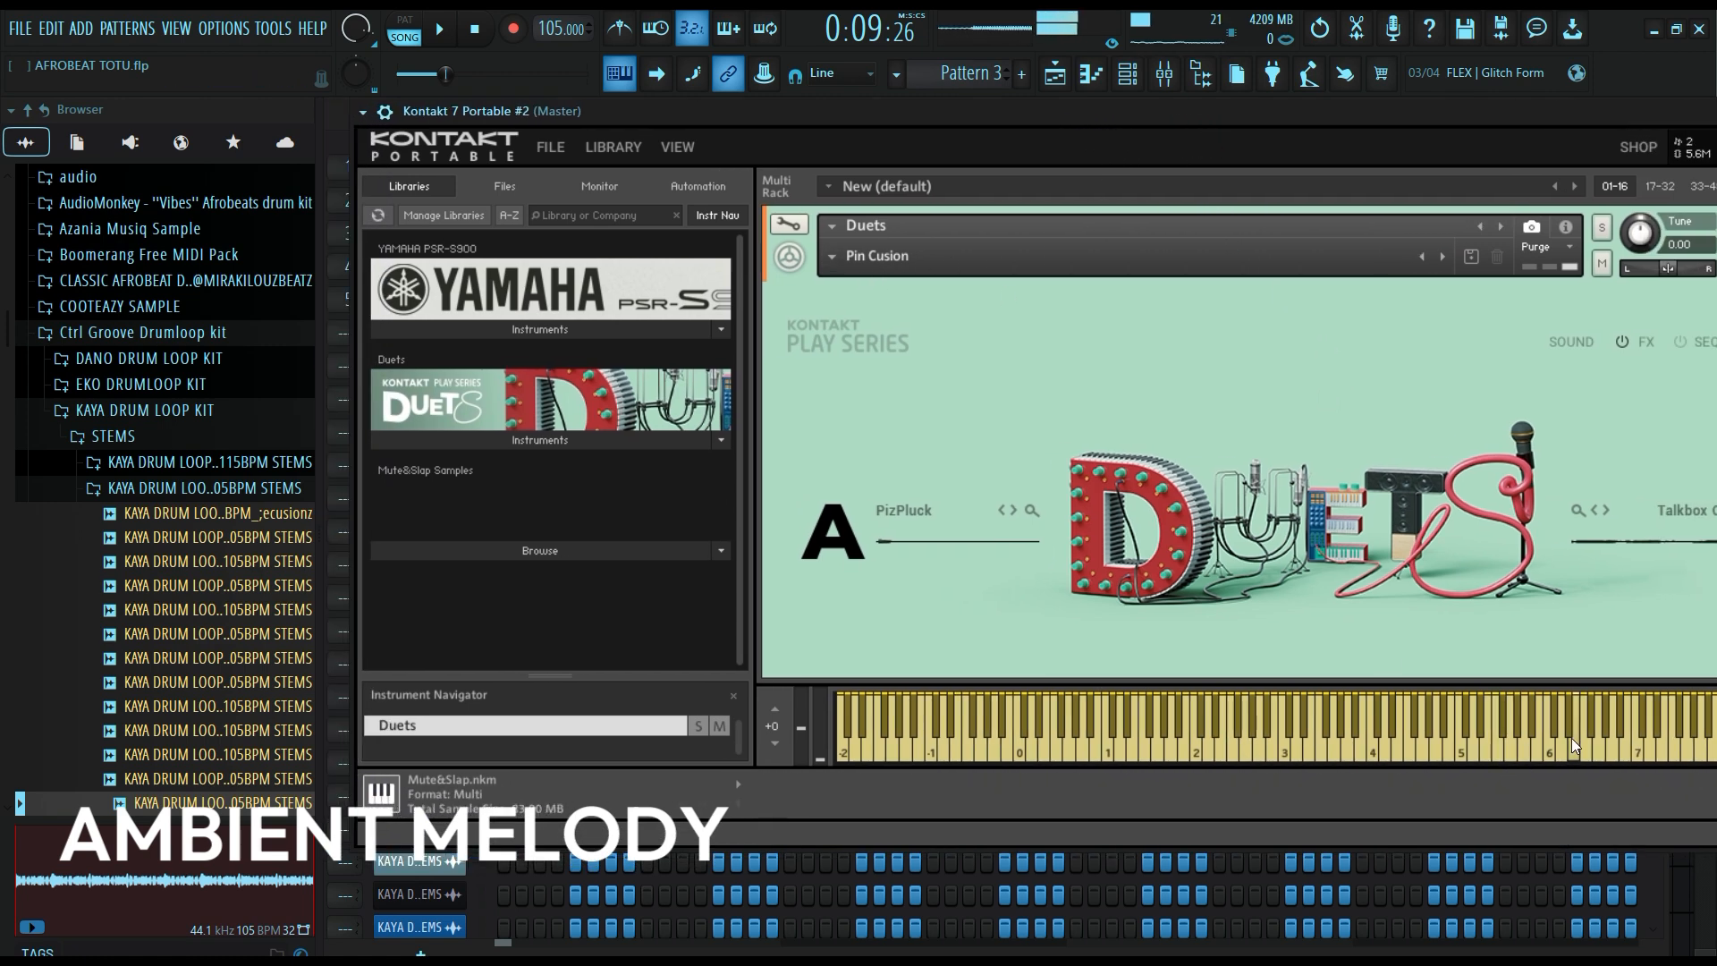
click(1064, 726)
mouse_move(1407, 125)
mouse_down()
mouse_move(1397, 111)
mouse_move(1405, 131)
mouse_up()
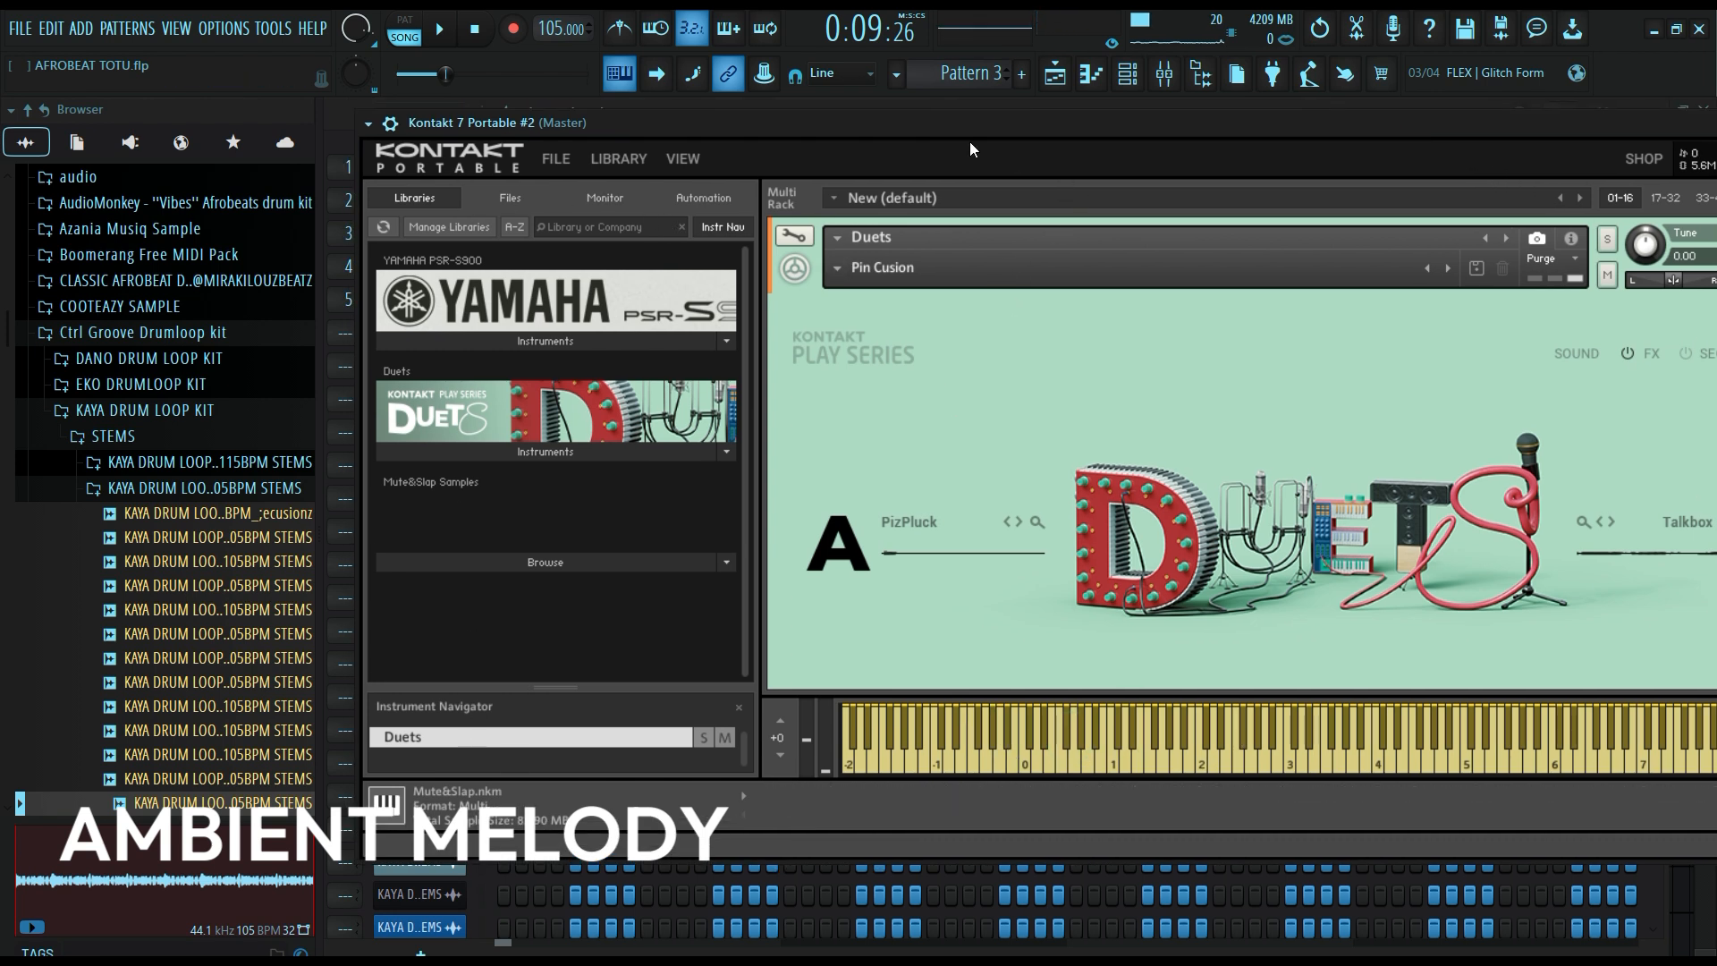
click(682, 158)
click(881, 429)
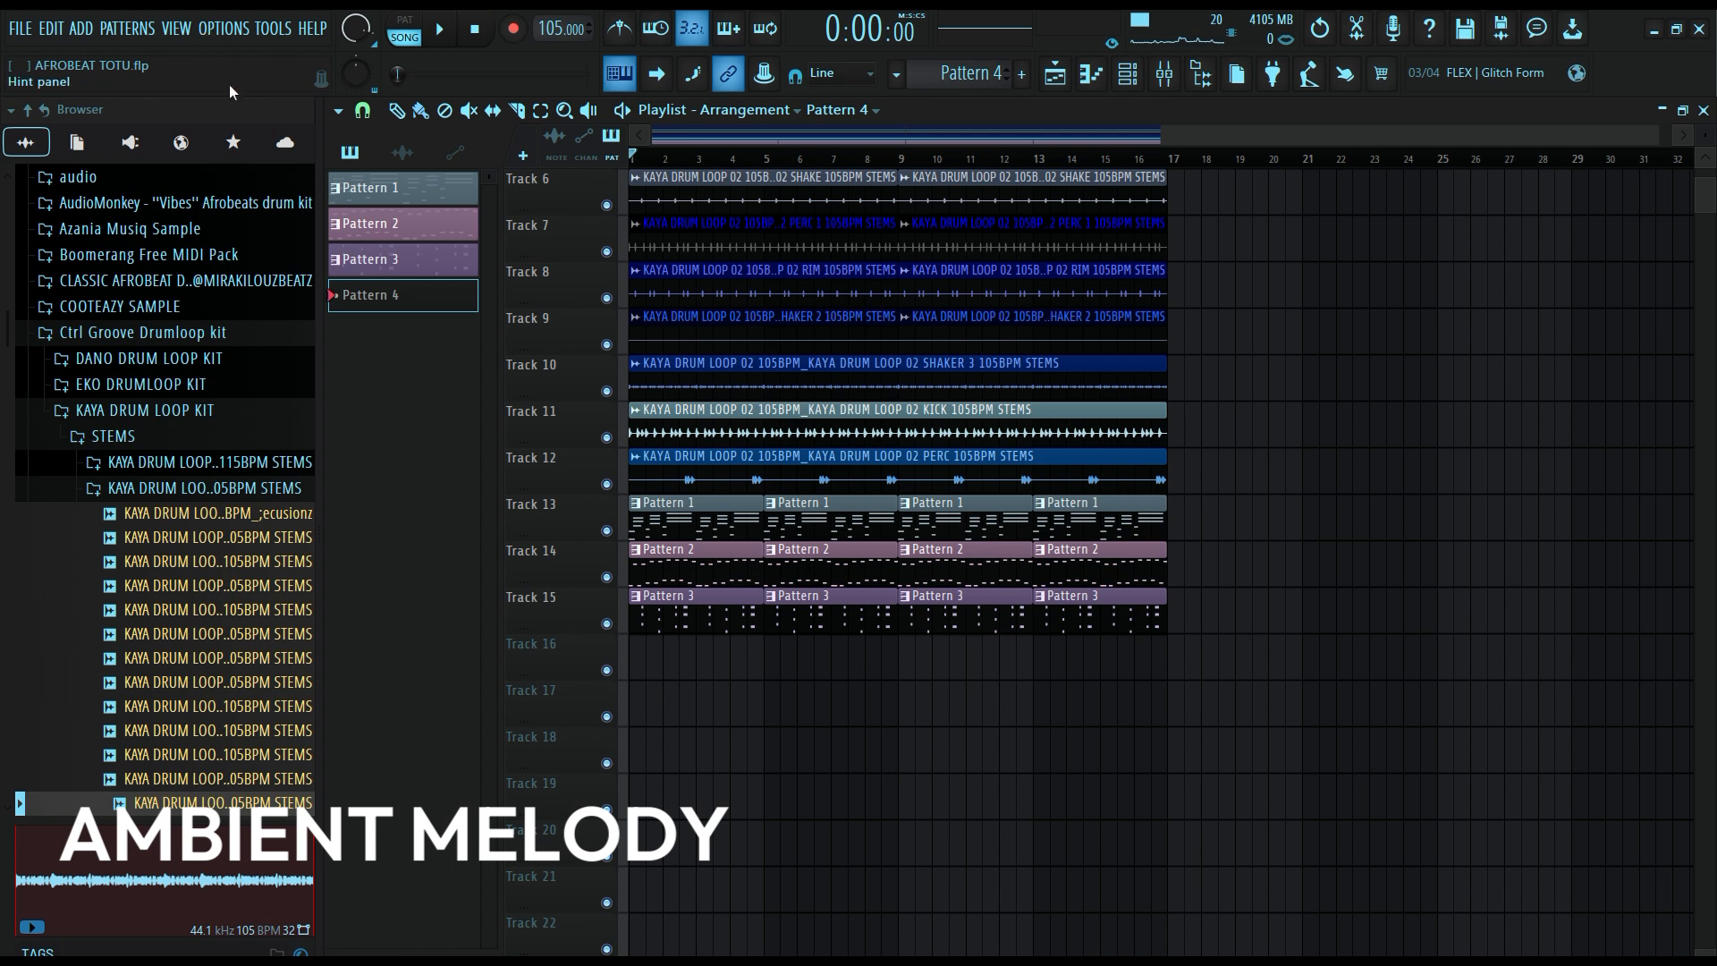
Record the ambient melody live into the new Pattern 4 over the song from bar 1.
click(512, 29)
click(439, 29)
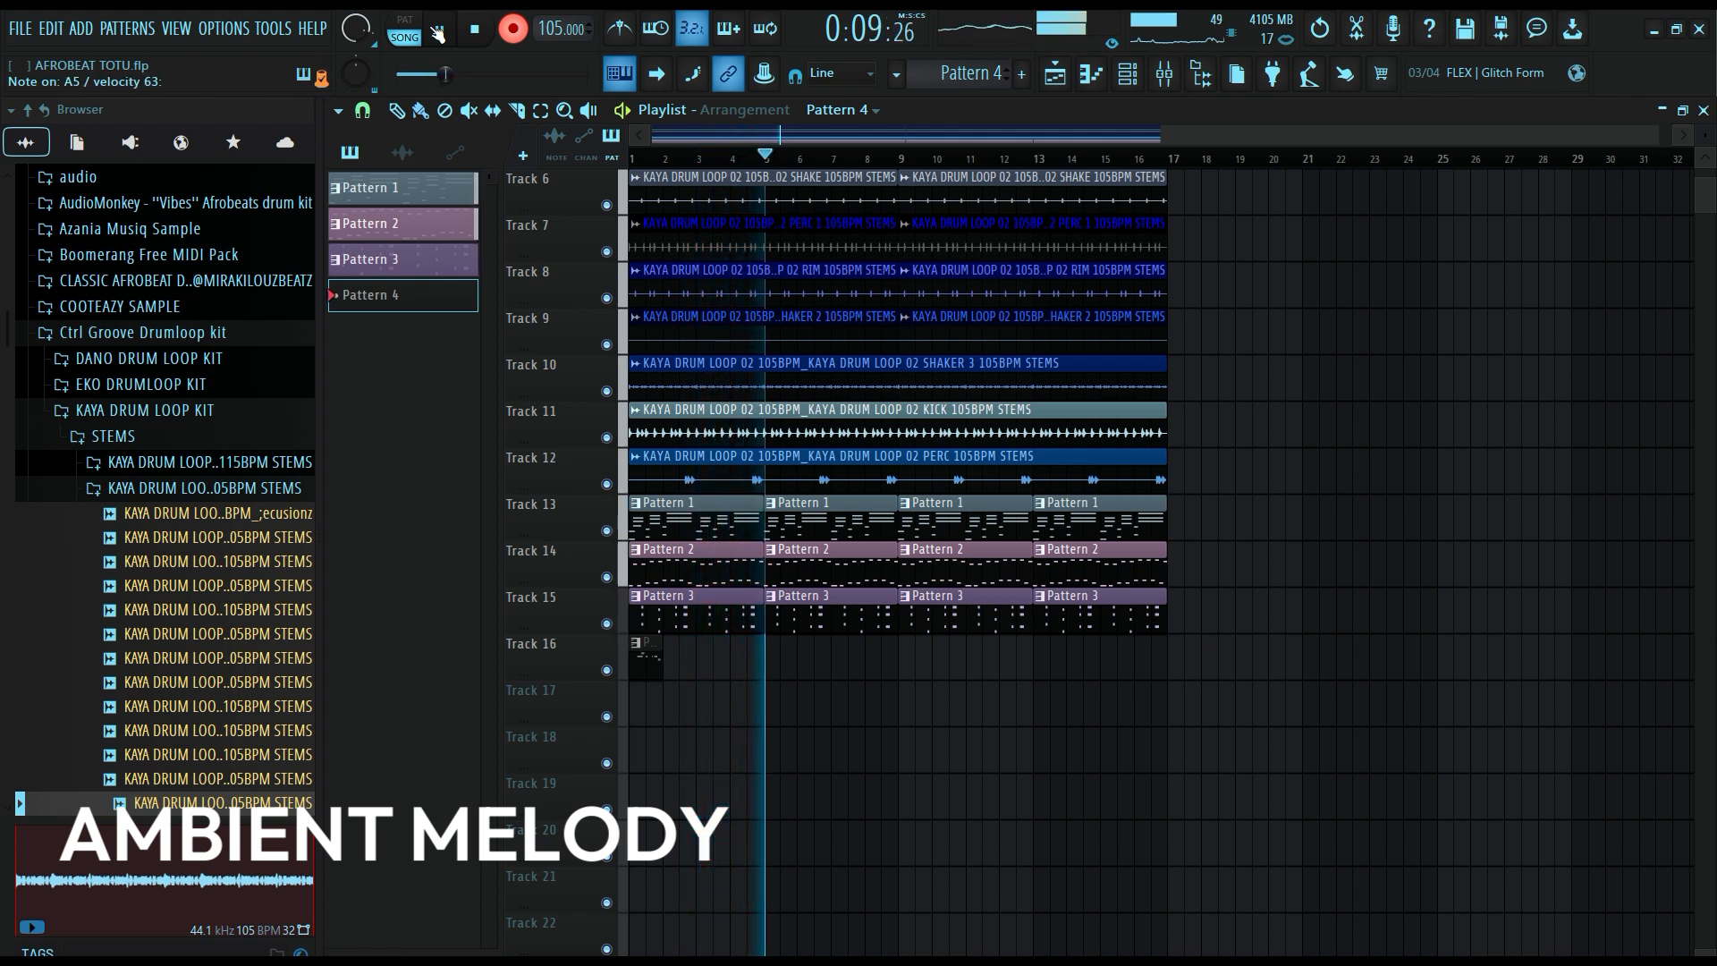
key(space)
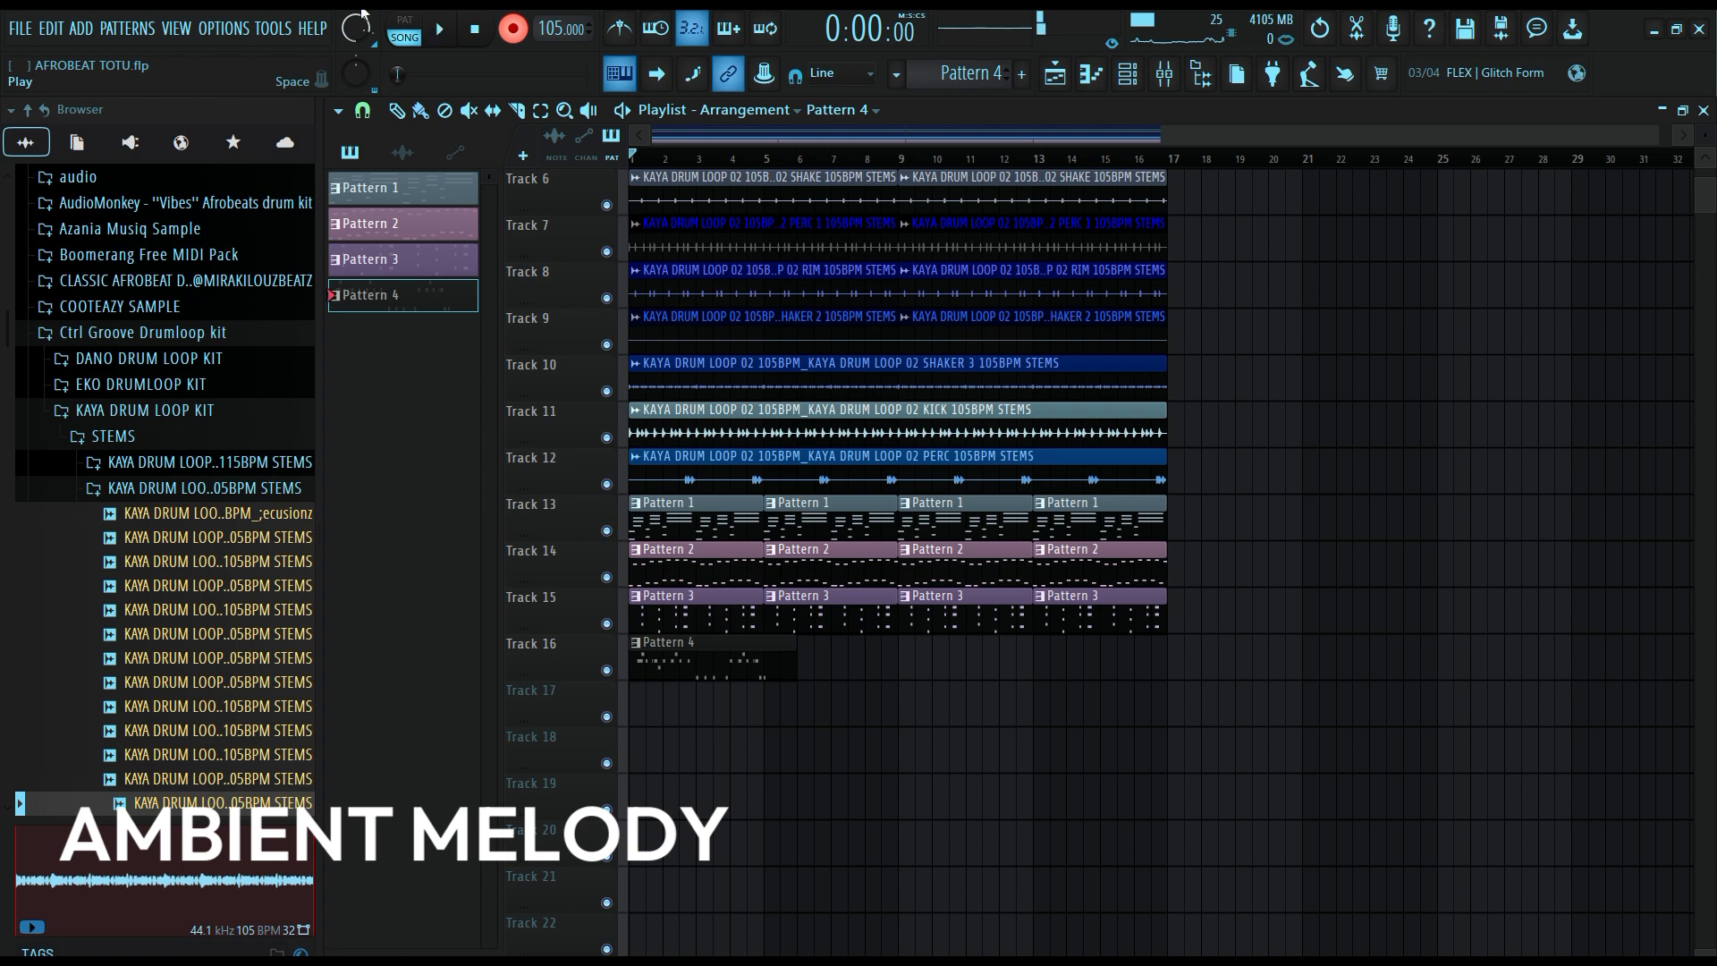
Open Pattern 4's notes in the piano roll and set the snap to 1/6 step.
double_click(728, 658)
drag(946, 157, 805, 129)
click(386, 109)
click(395, 229)
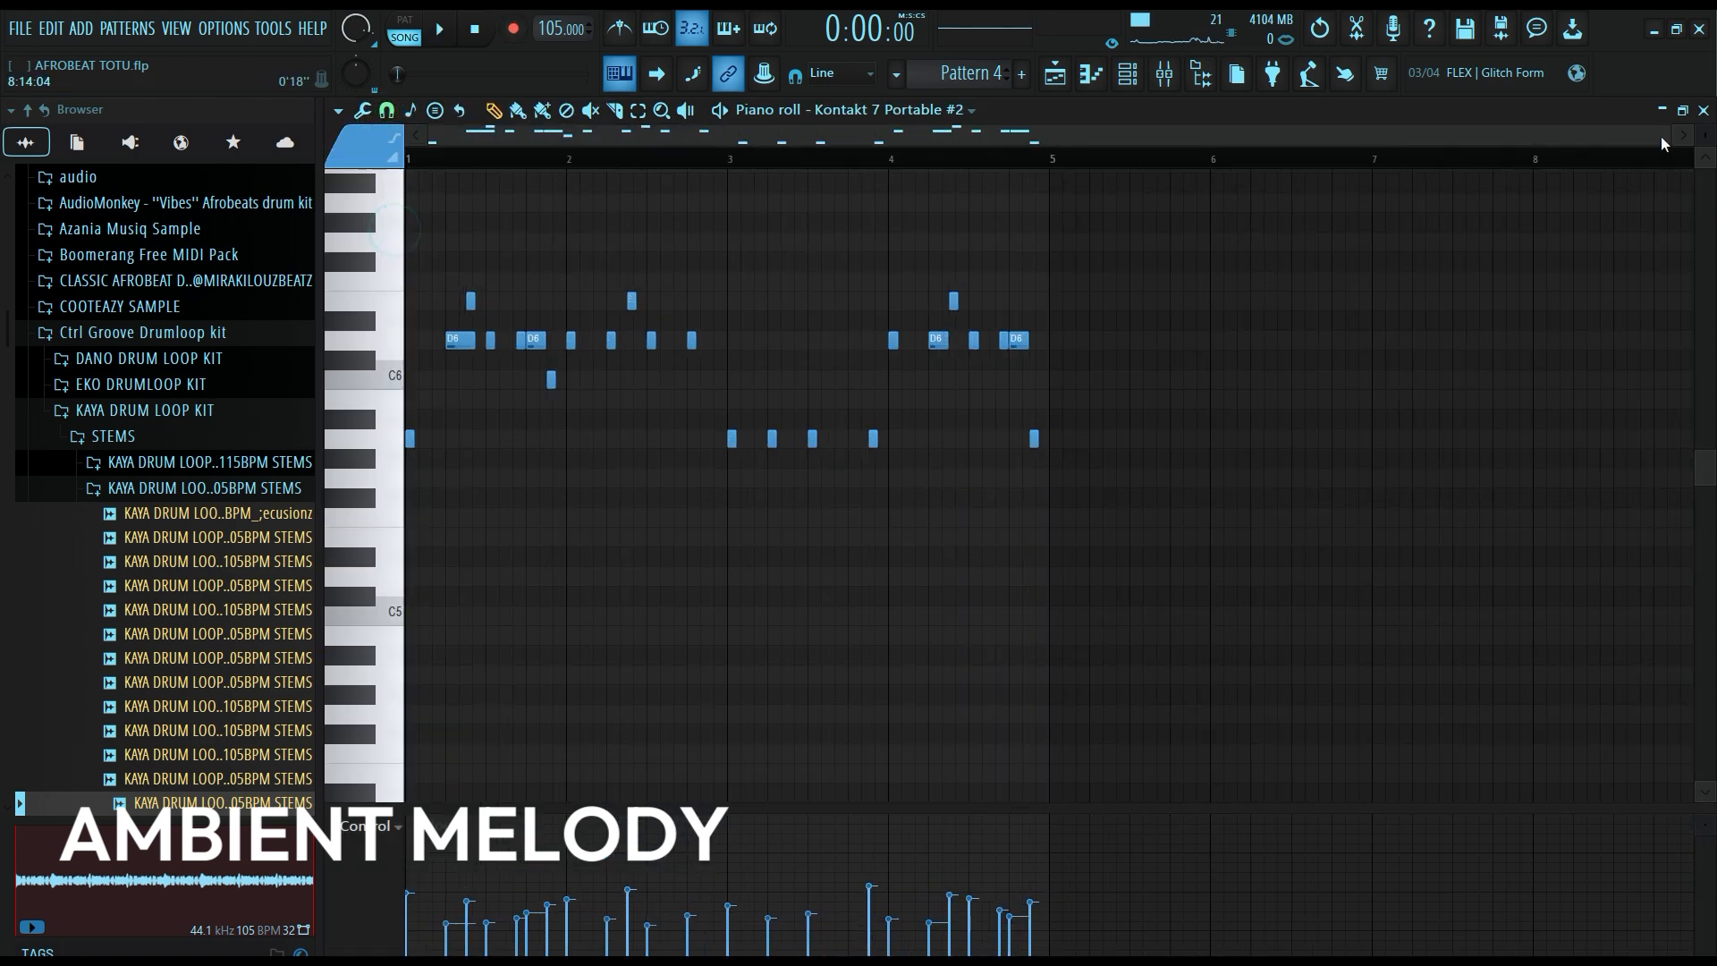
drag(1660, 136, 1028, 97)
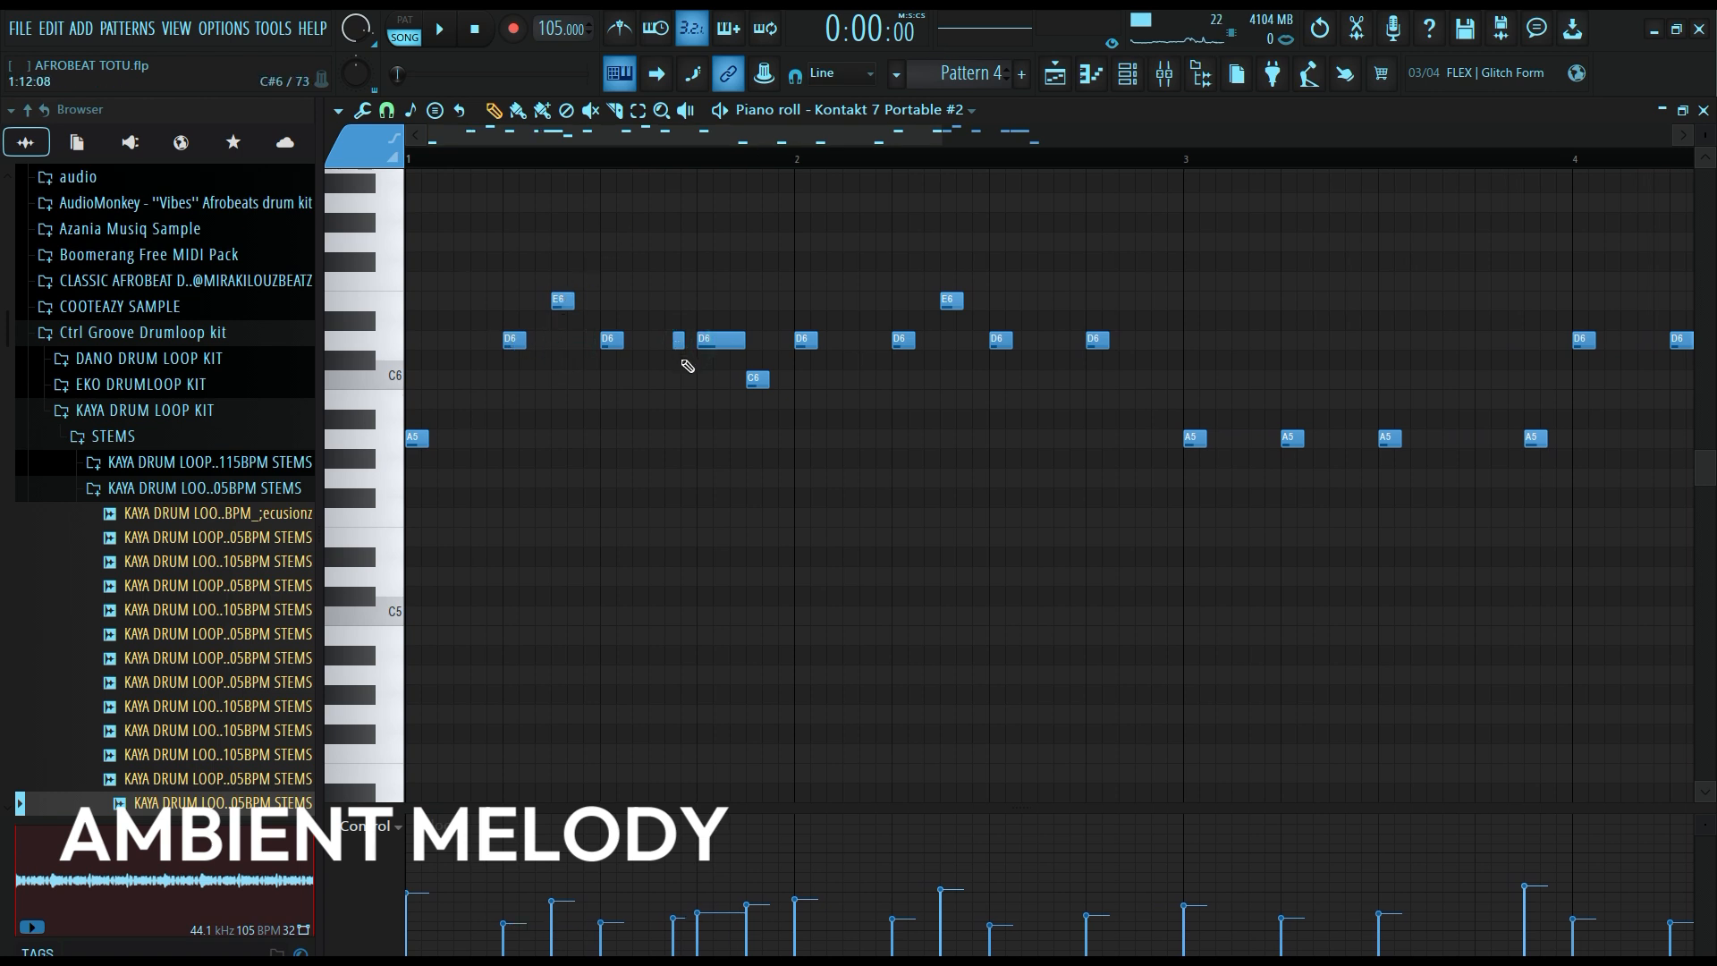
Play the song while checking all four bars of Pattern 4's notes, and return to the playlist.
key(space)
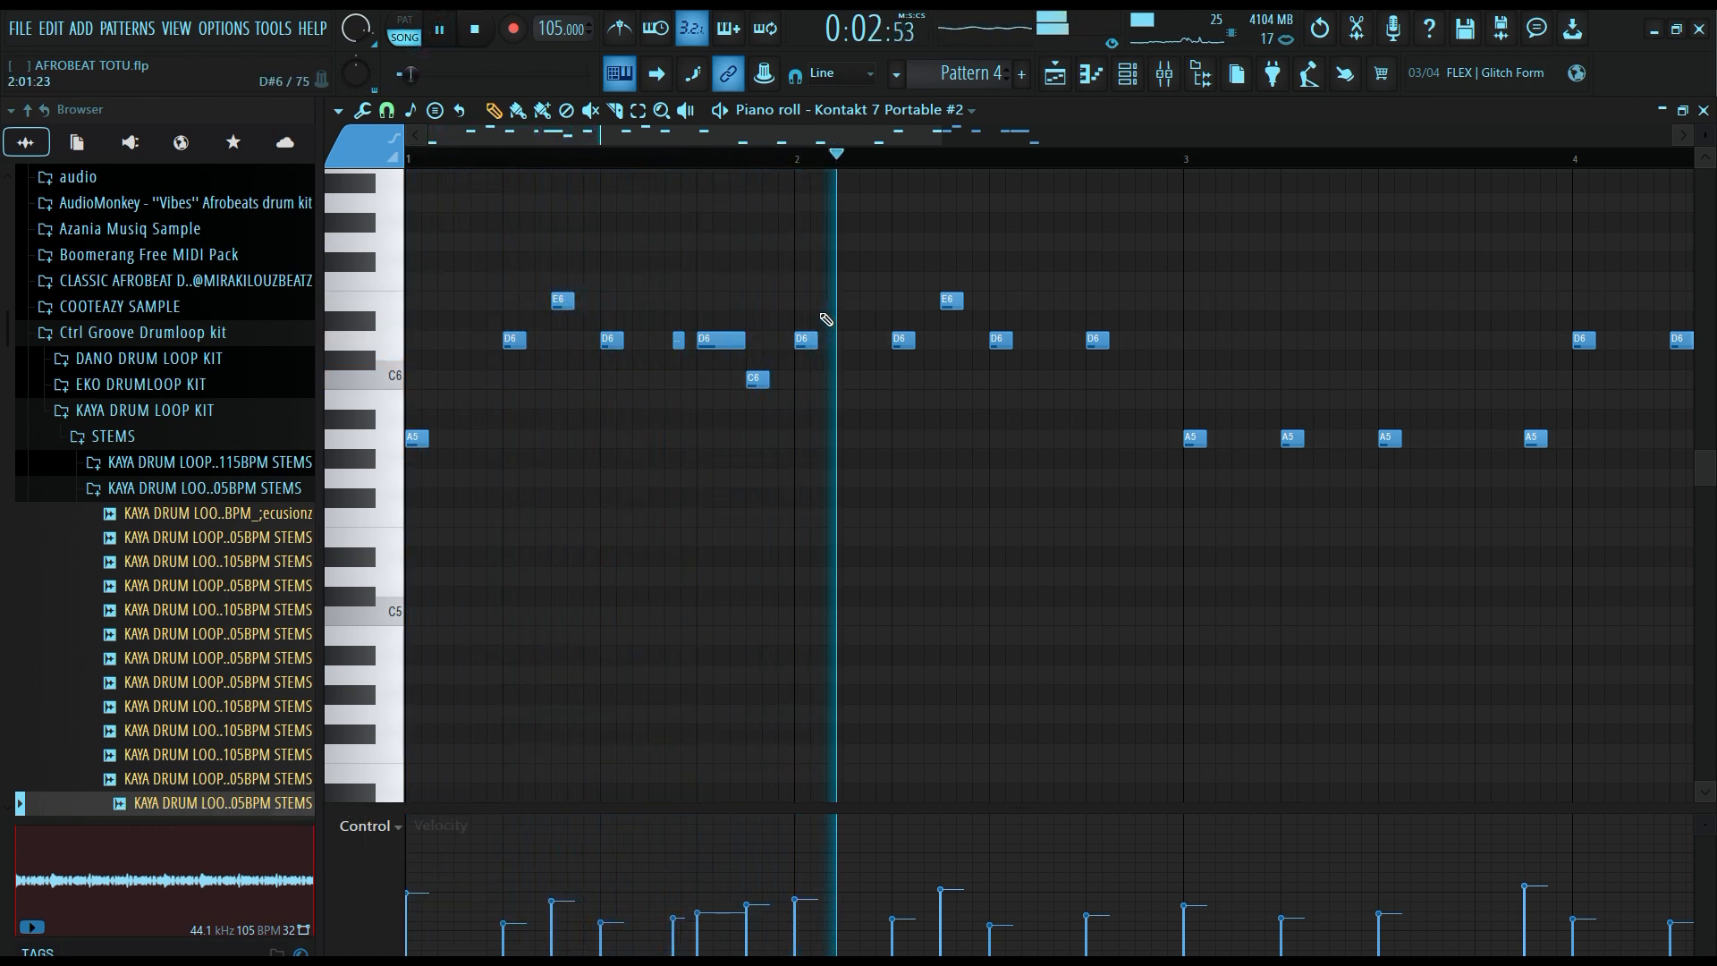
click(734, 343)
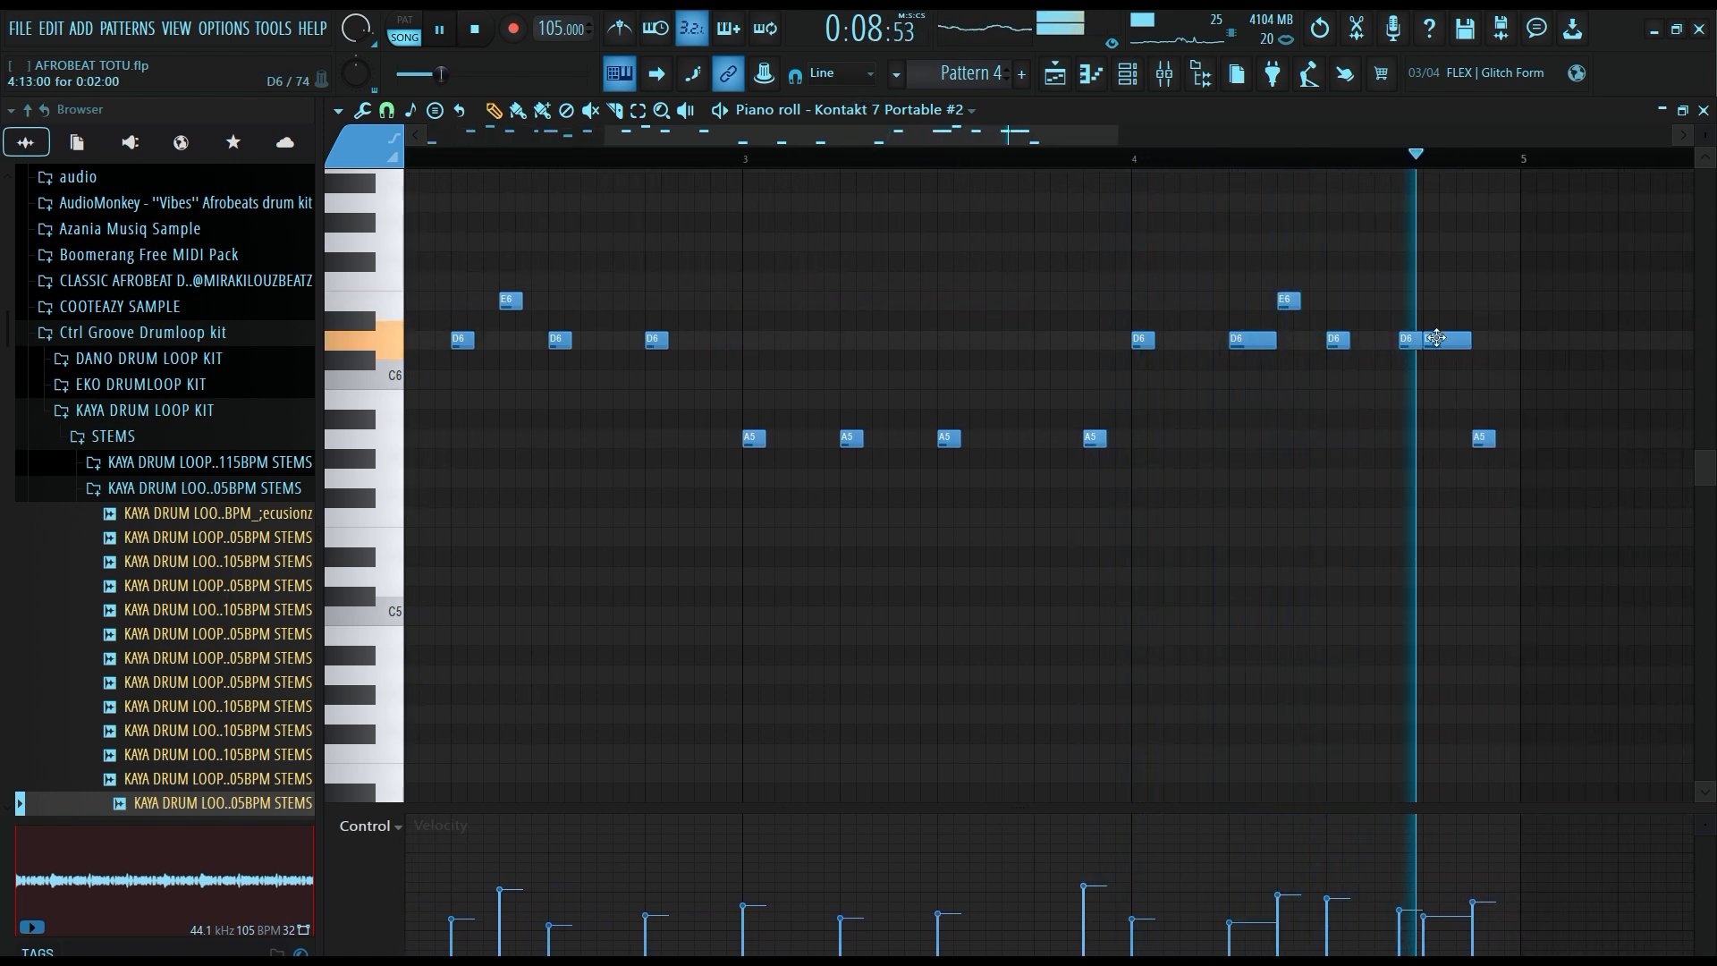
key(F5)
click(475, 29)
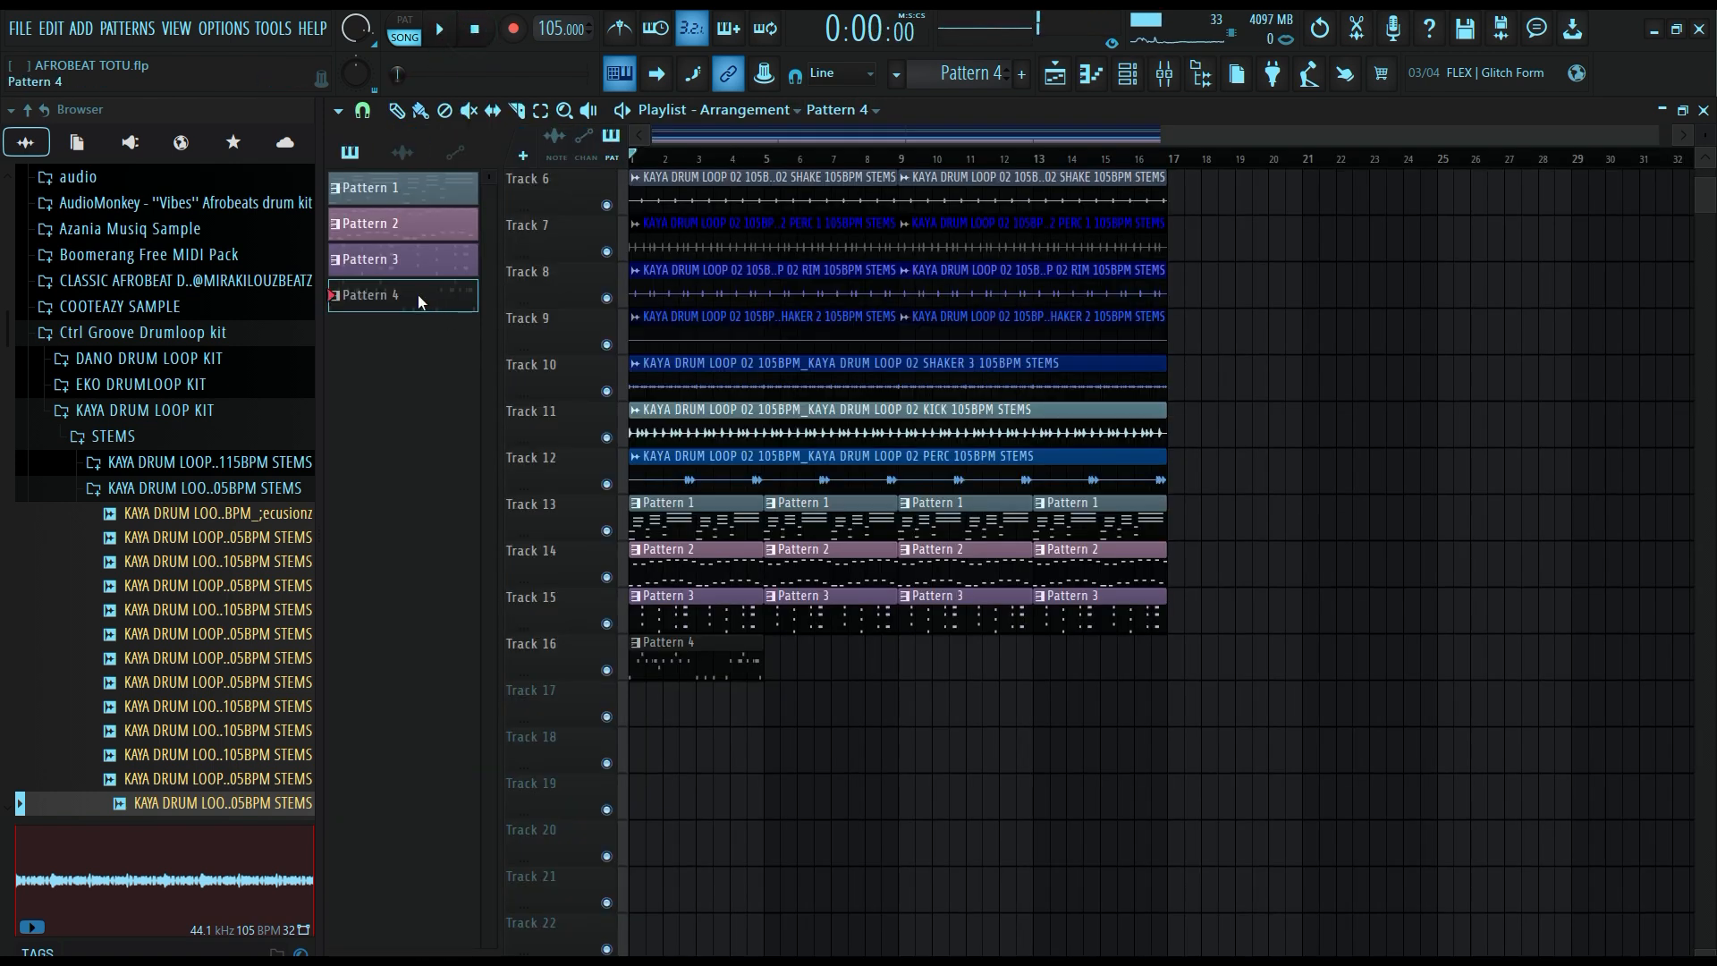
Give Pattern 4 a random color and repeat its clip along Track 16 through bar 16.
right_click(417, 294)
click(472, 415)
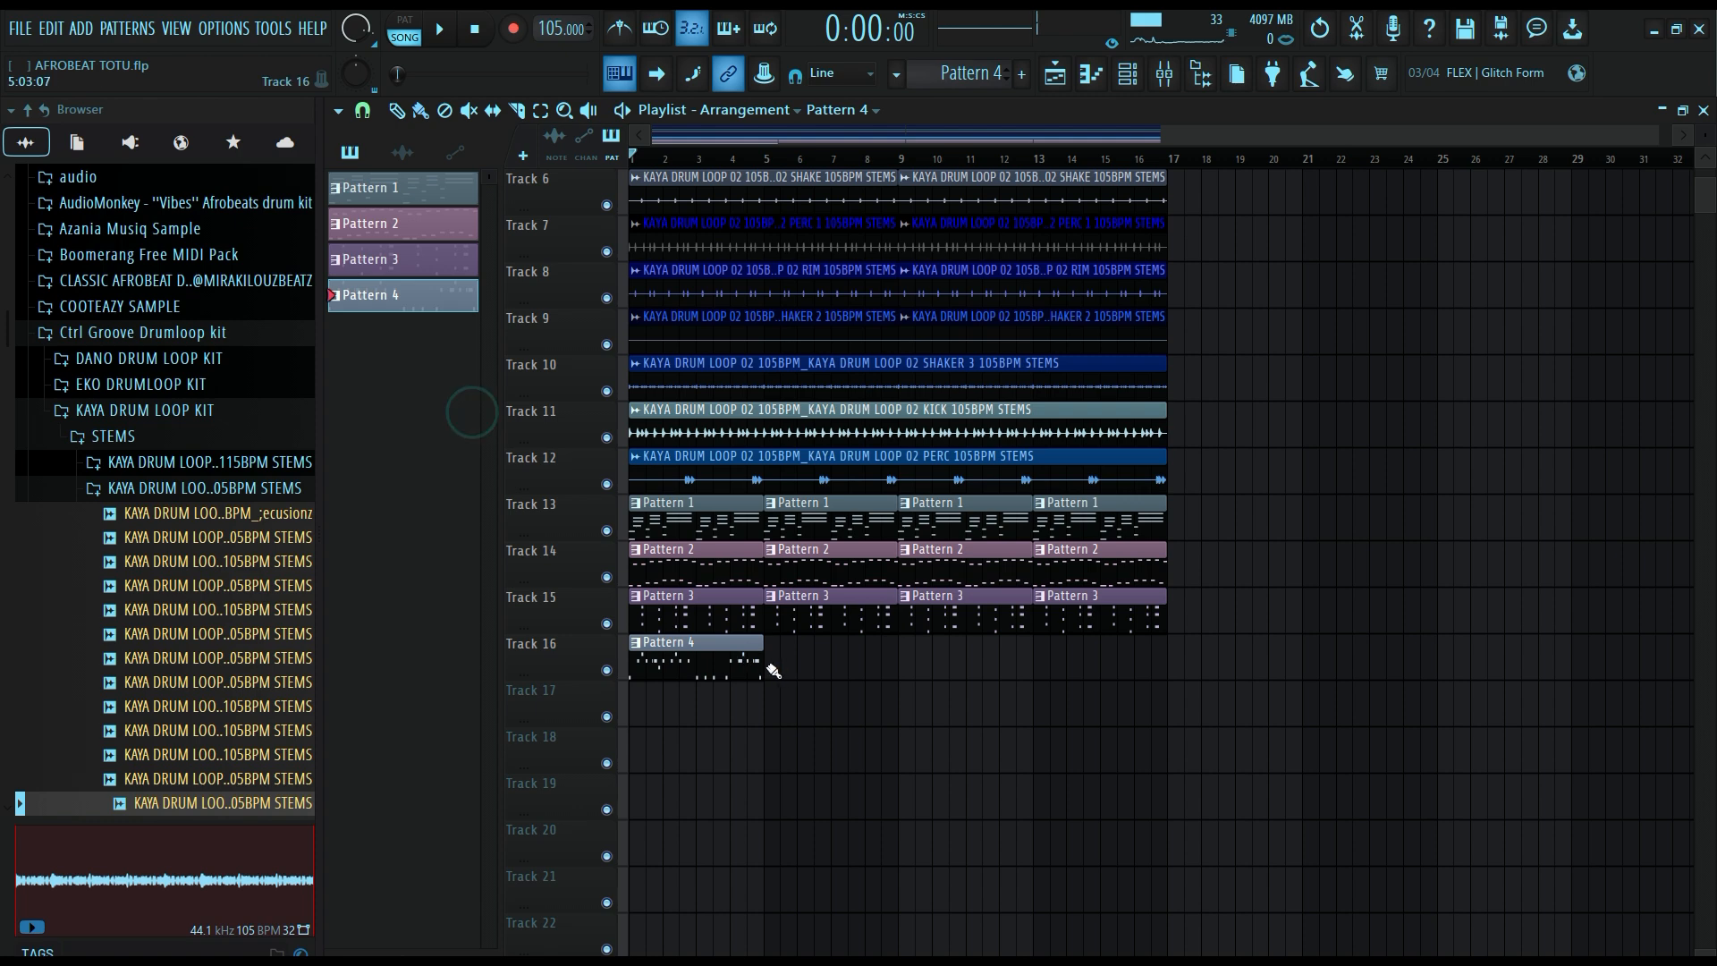
drag(772, 671, 1128, 675)
ctrl+click(1219, 323)
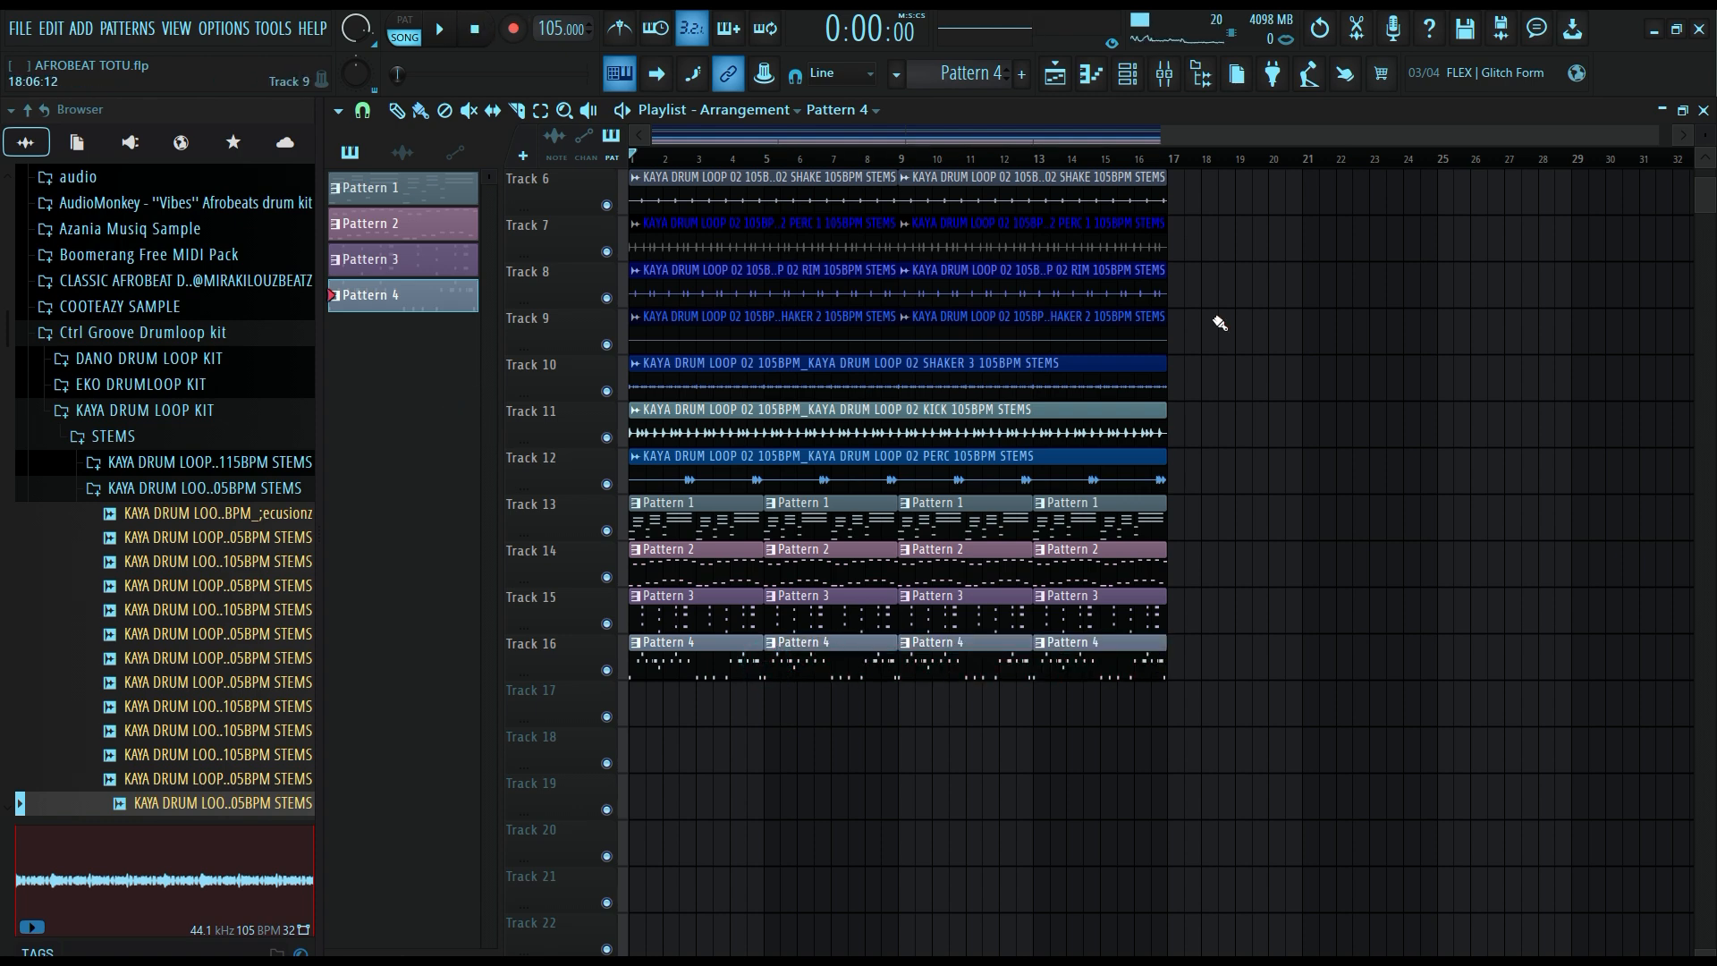
Select the Kontakt 7 Portable #3 channel and audition its Duets Tap On It patch.
click(1130, 77)
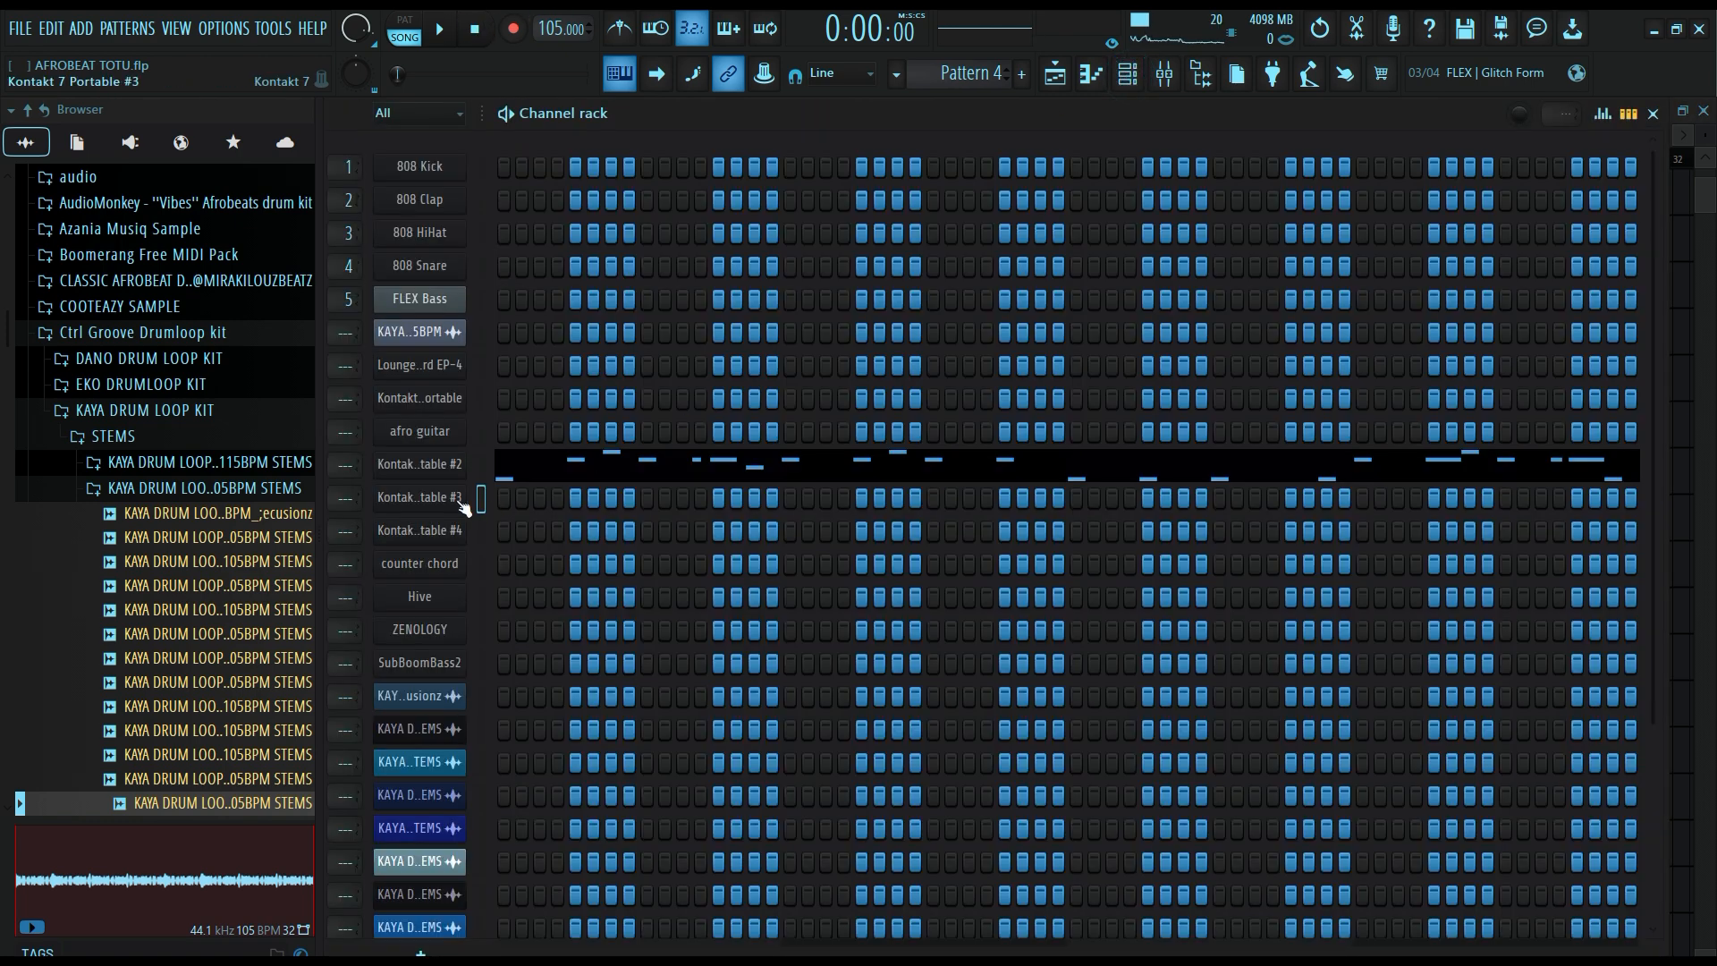
click(428, 499)
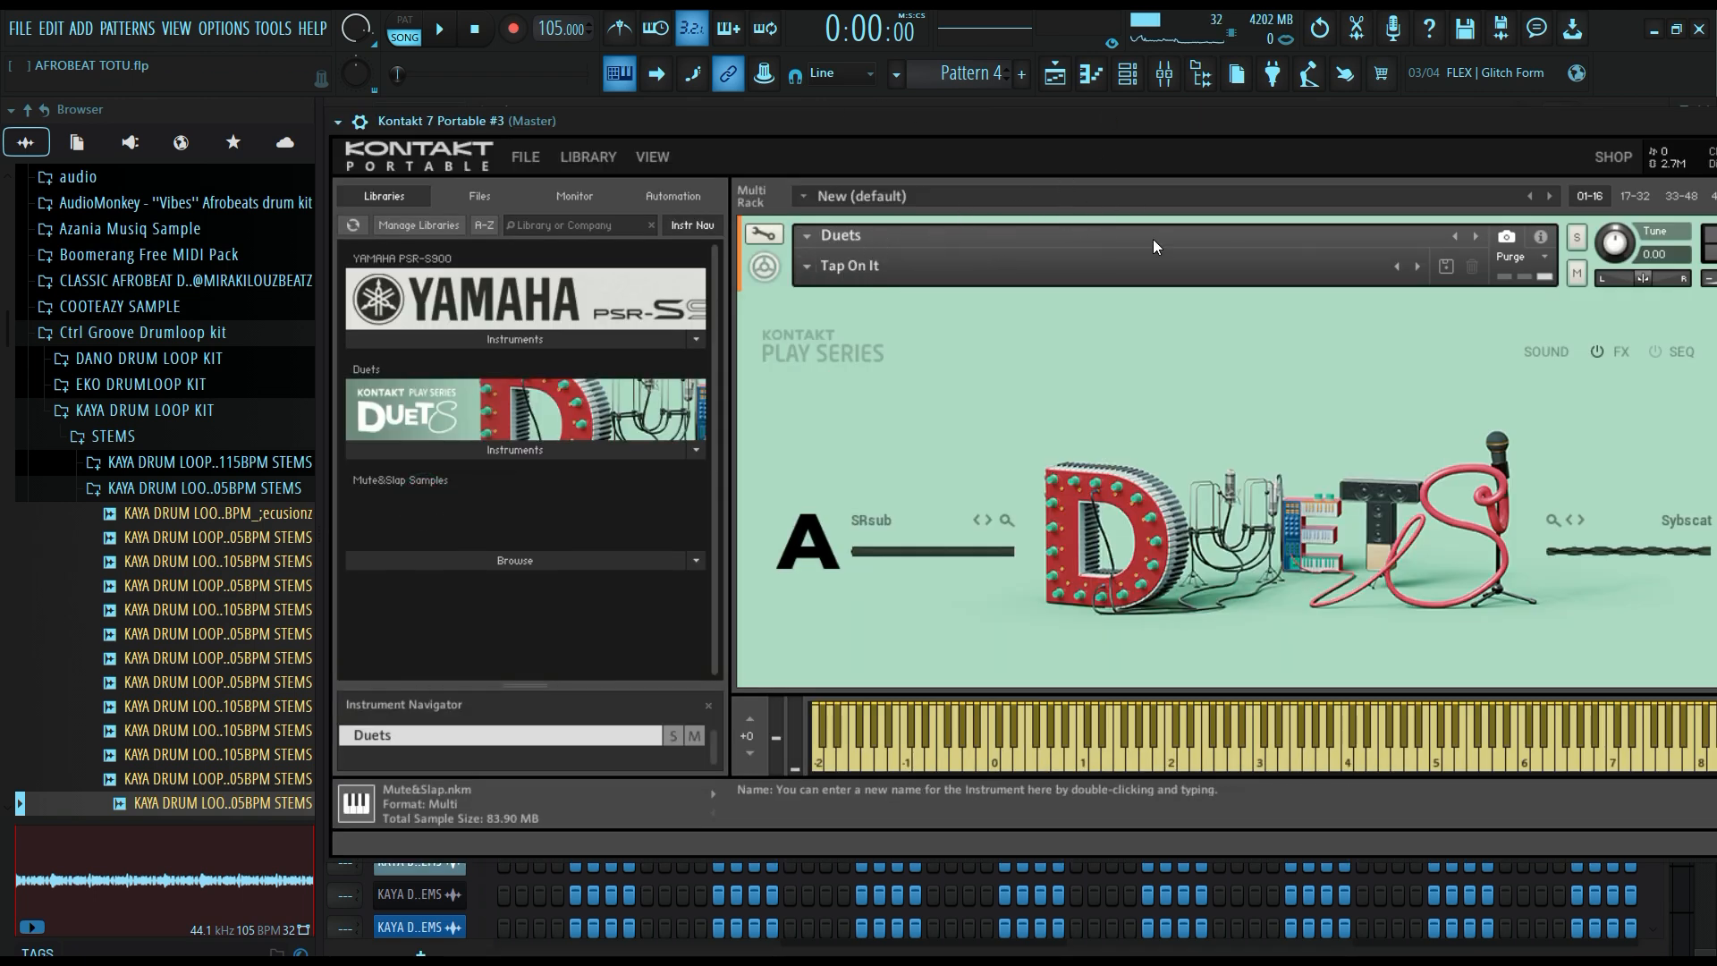
drag(1586, 115, 1345, 124)
click(1597, 130)
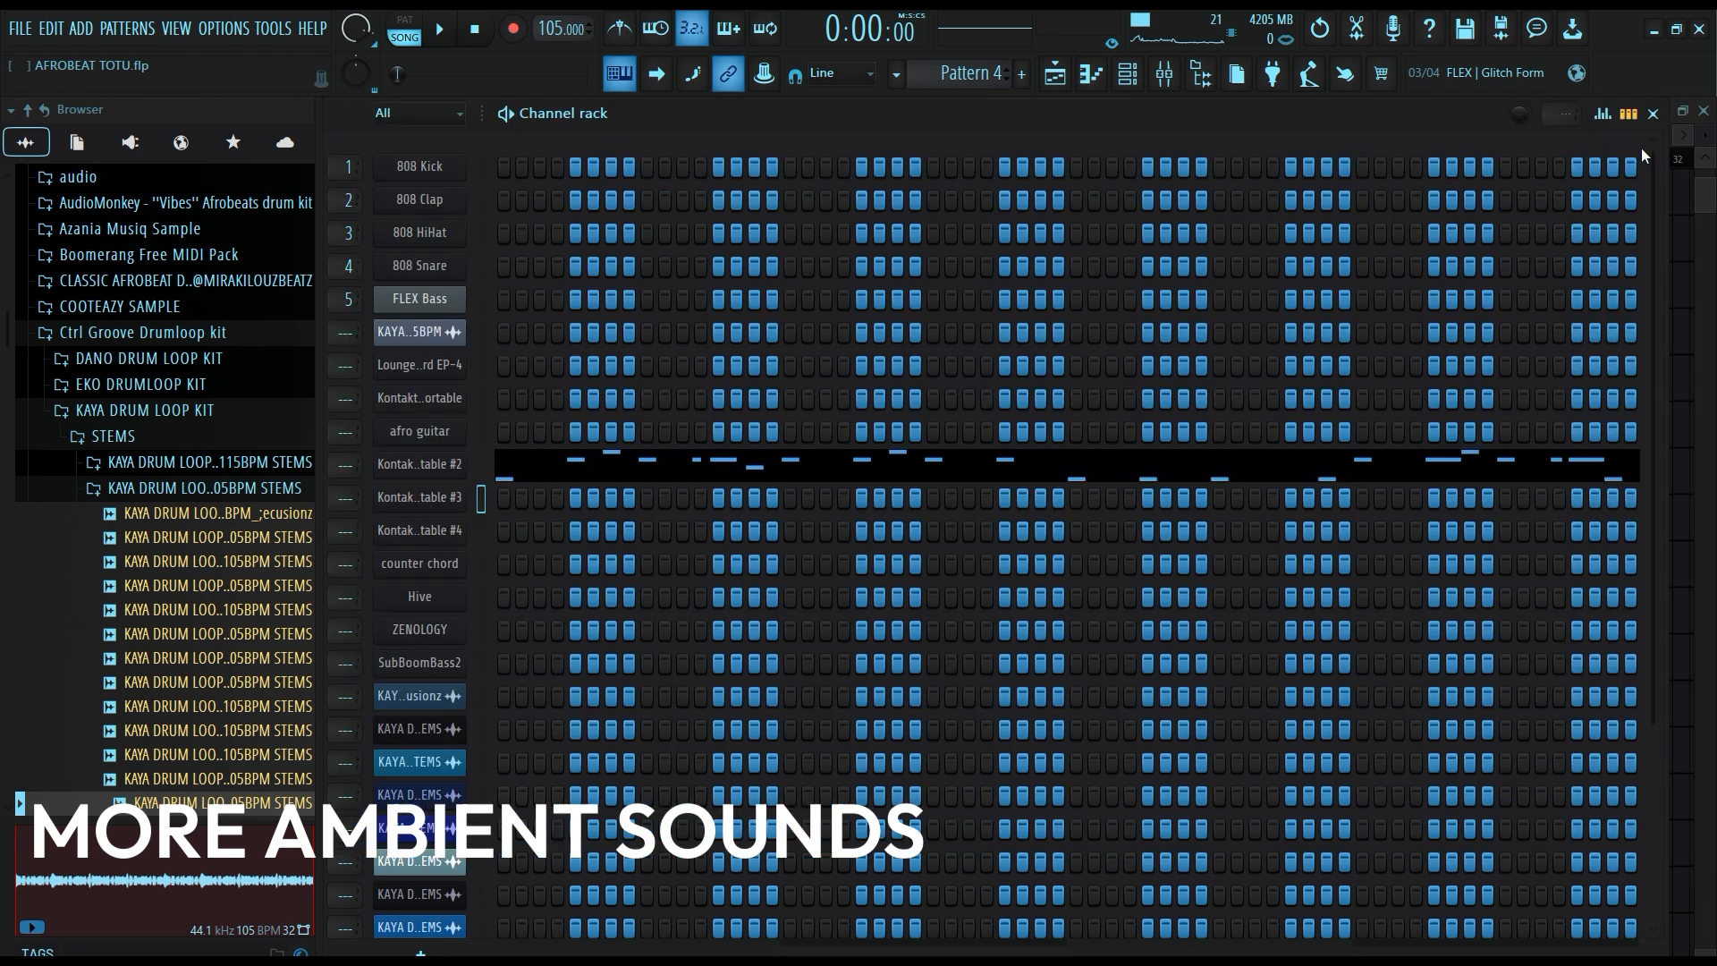
Record a second ambient part live into the new Pattern 5 over the song from bar 1.
click(1653, 116)
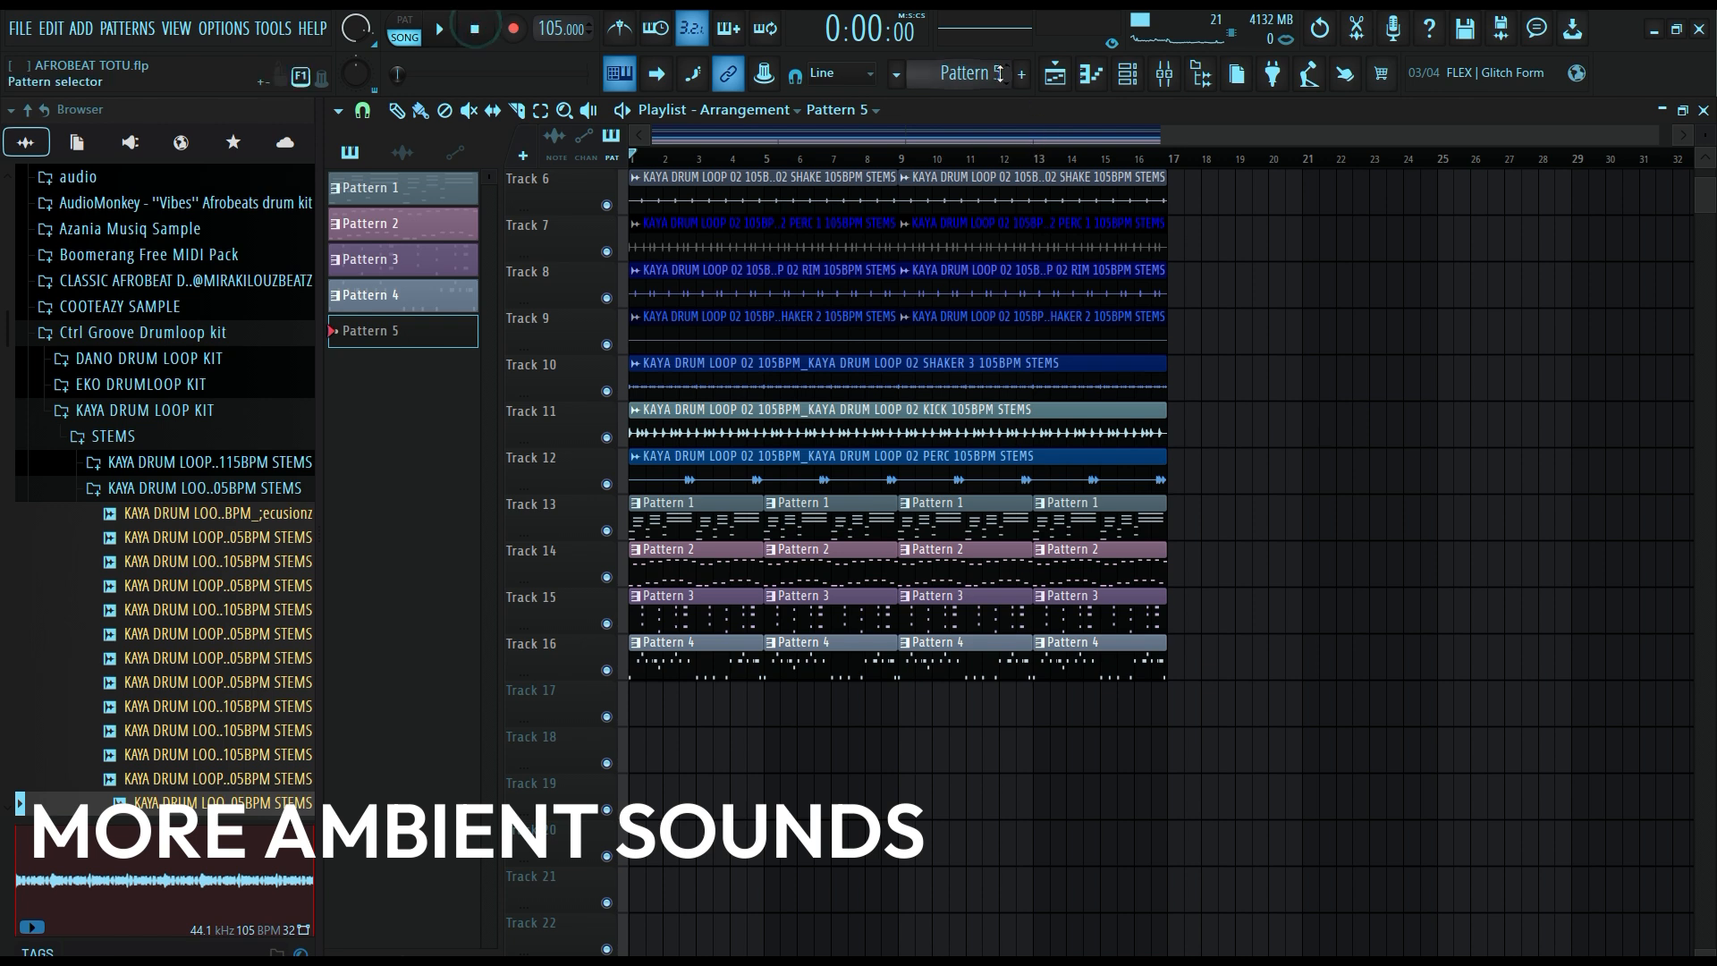
click(515, 30)
click(438, 28)
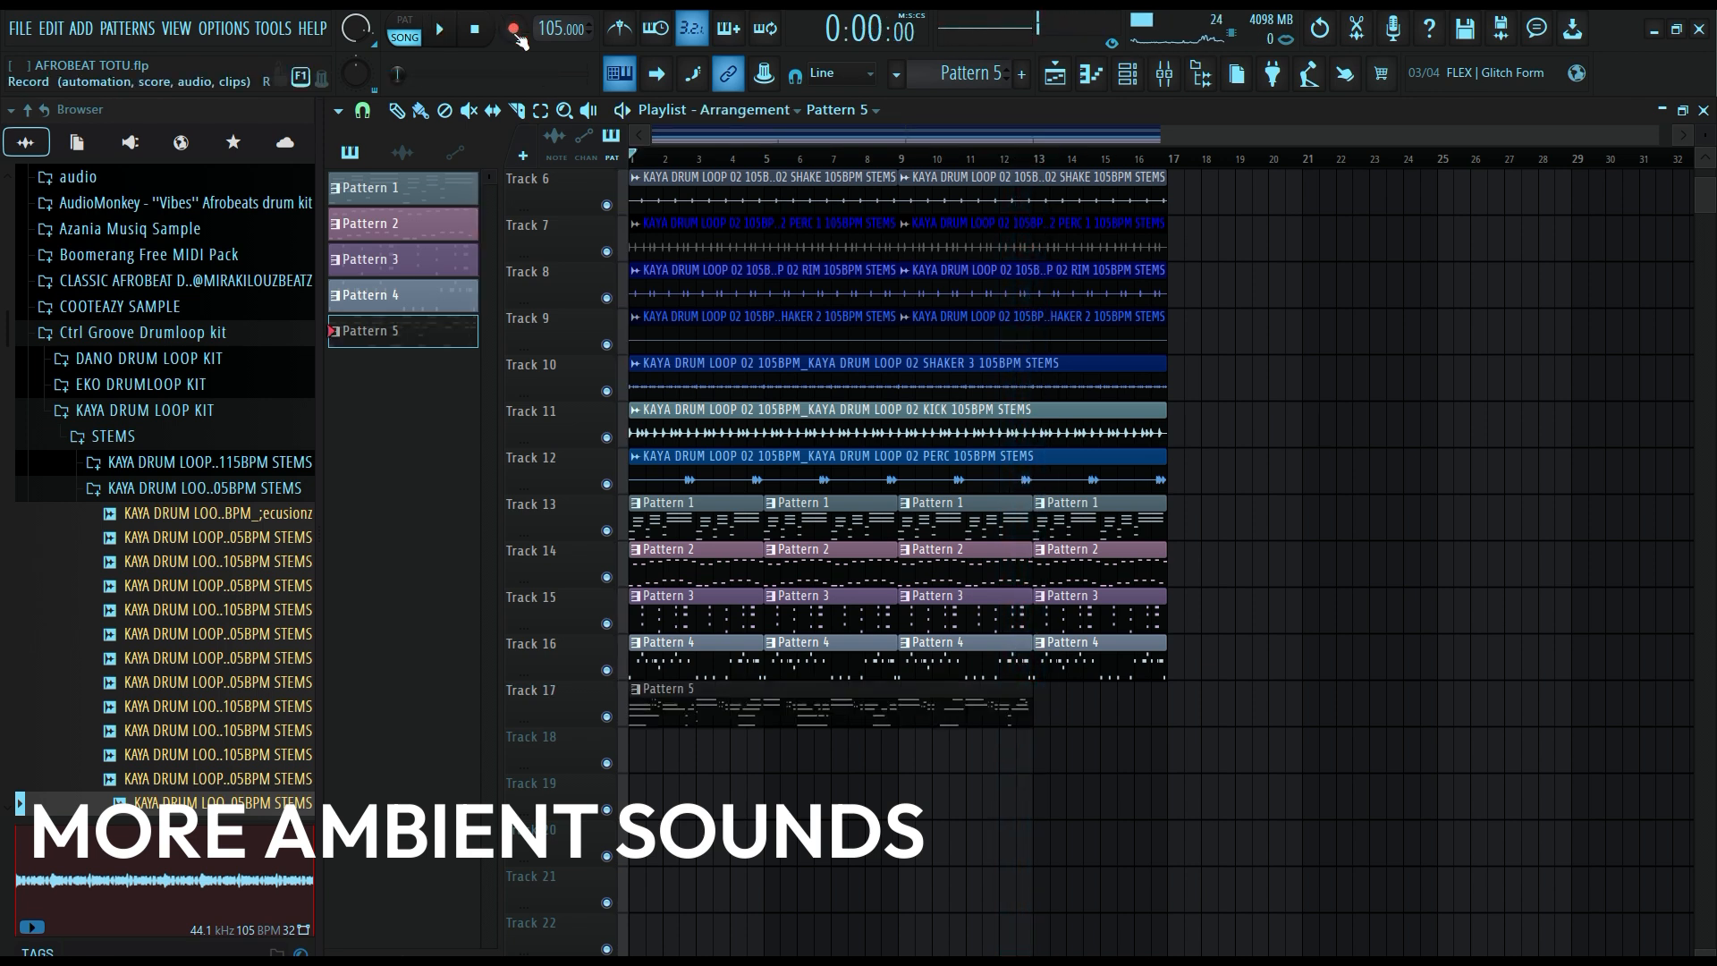
Keep only bars 9 to 12 of the Pattern 5 clip on Track 17, and repeat it at bar 13.
drag(629, 723, 860, 740)
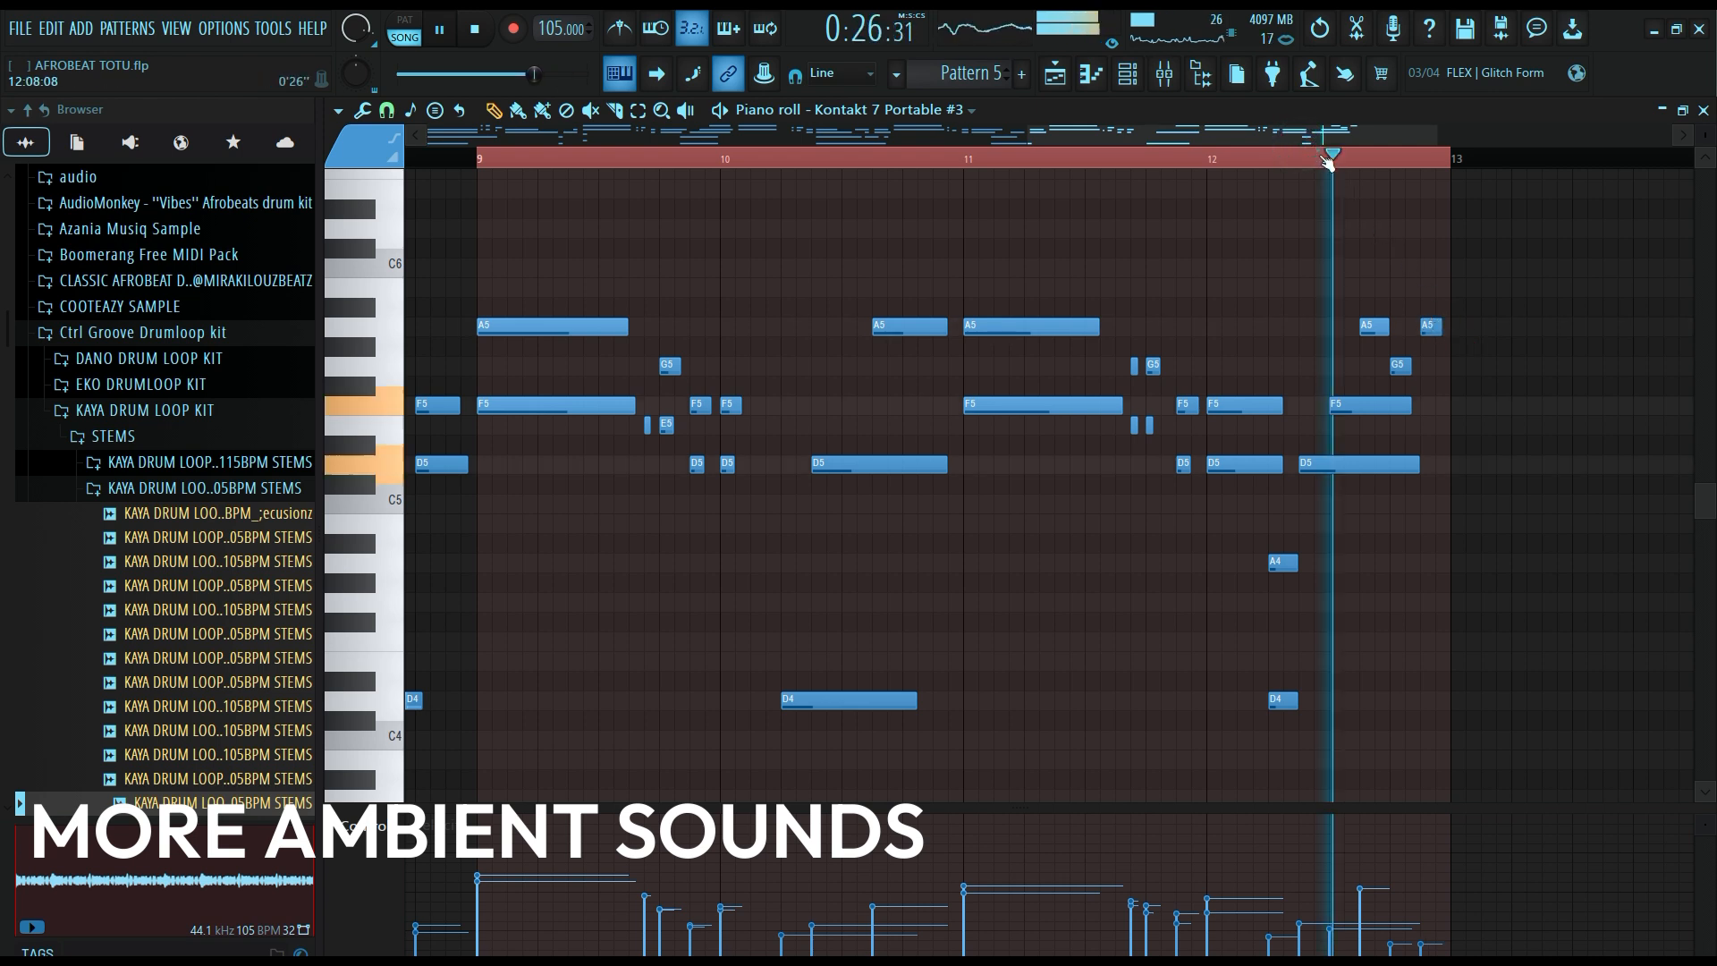
click(1699, 115)
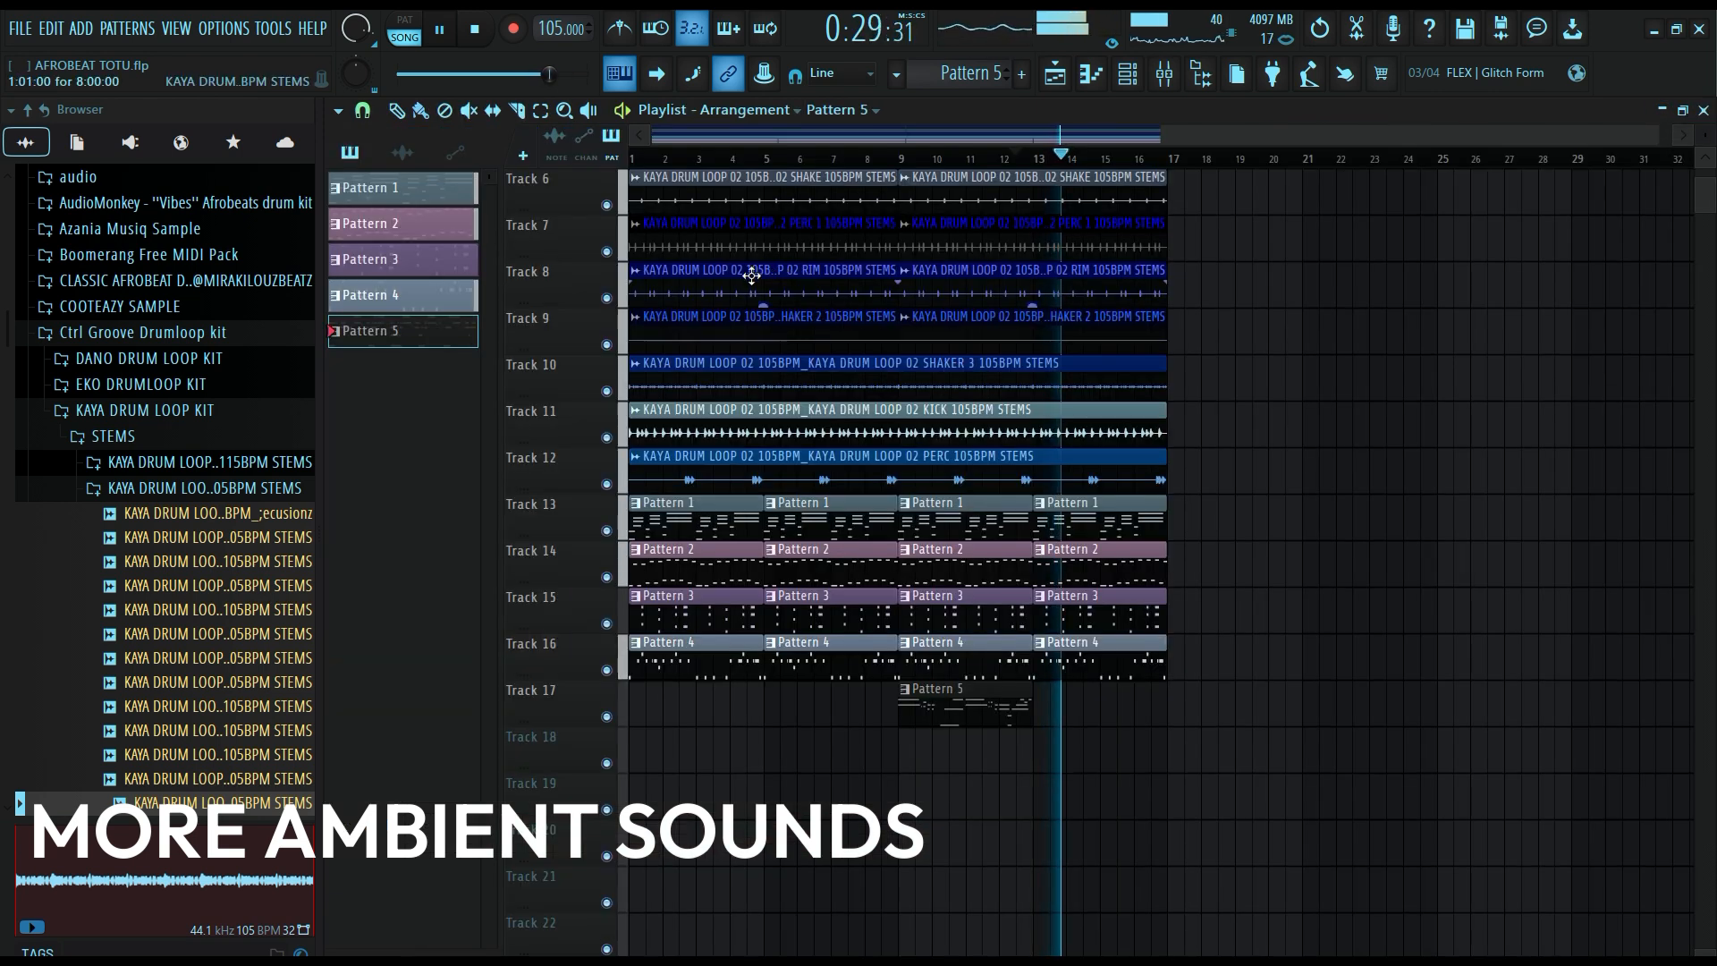
click(1038, 713)
Give Pattern 5 a random color and play the song to check its two clips.
right_click(433, 331)
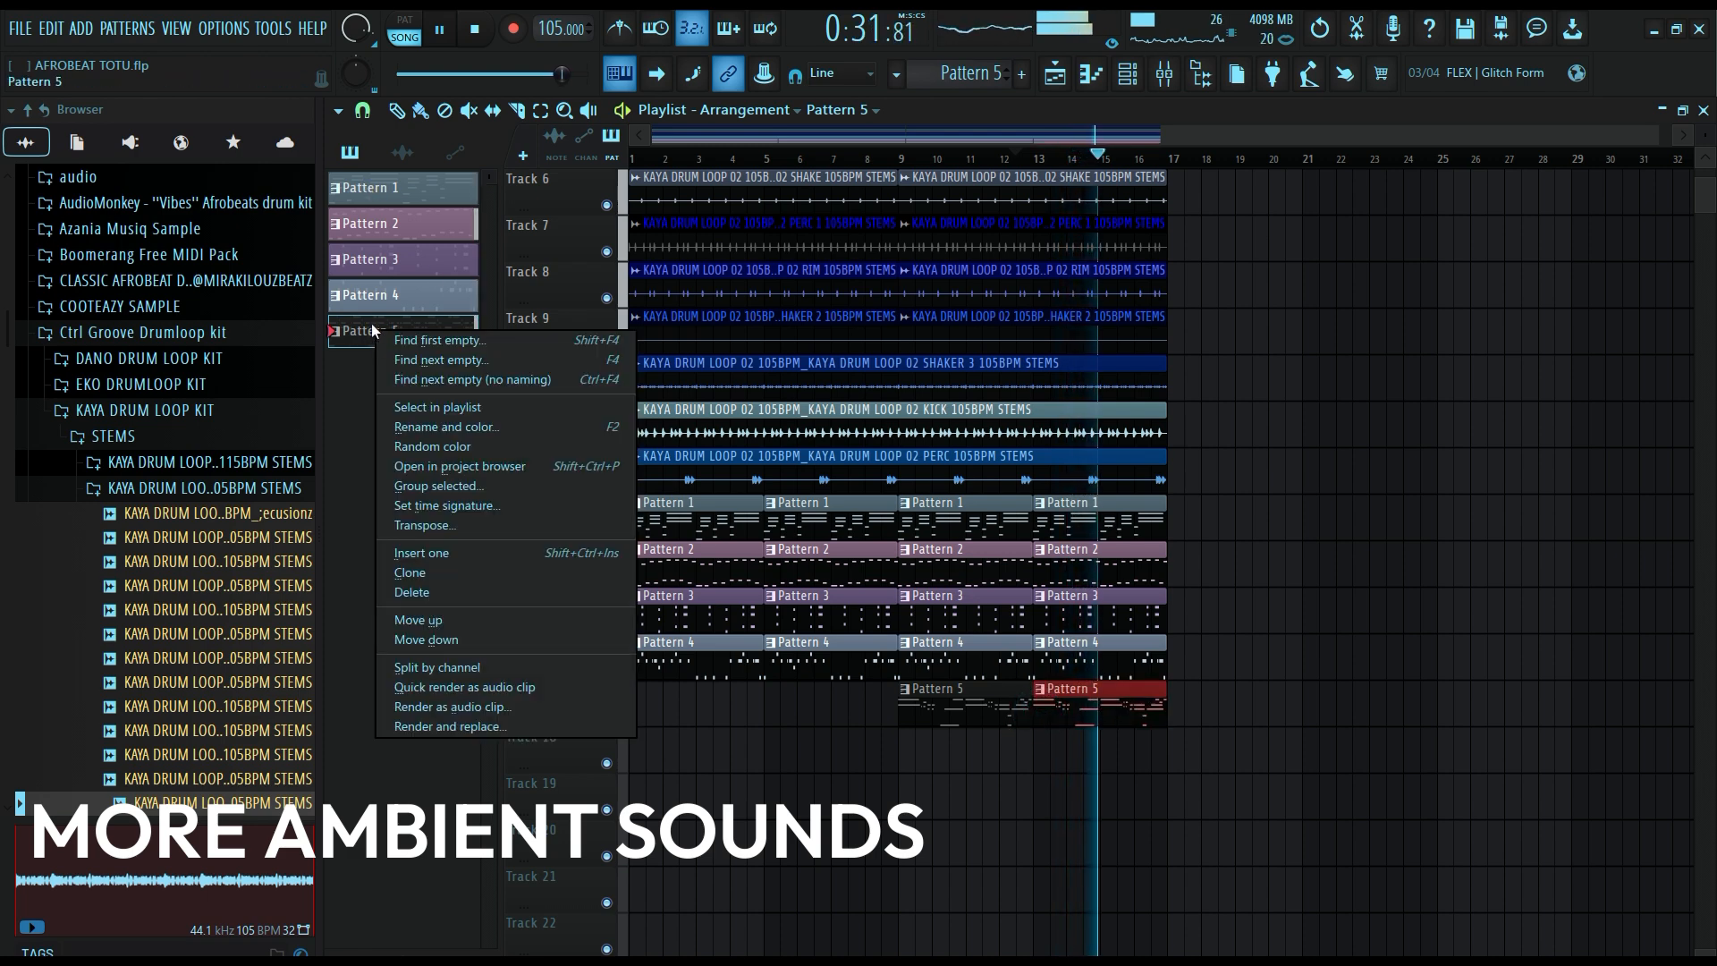
click(472, 445)
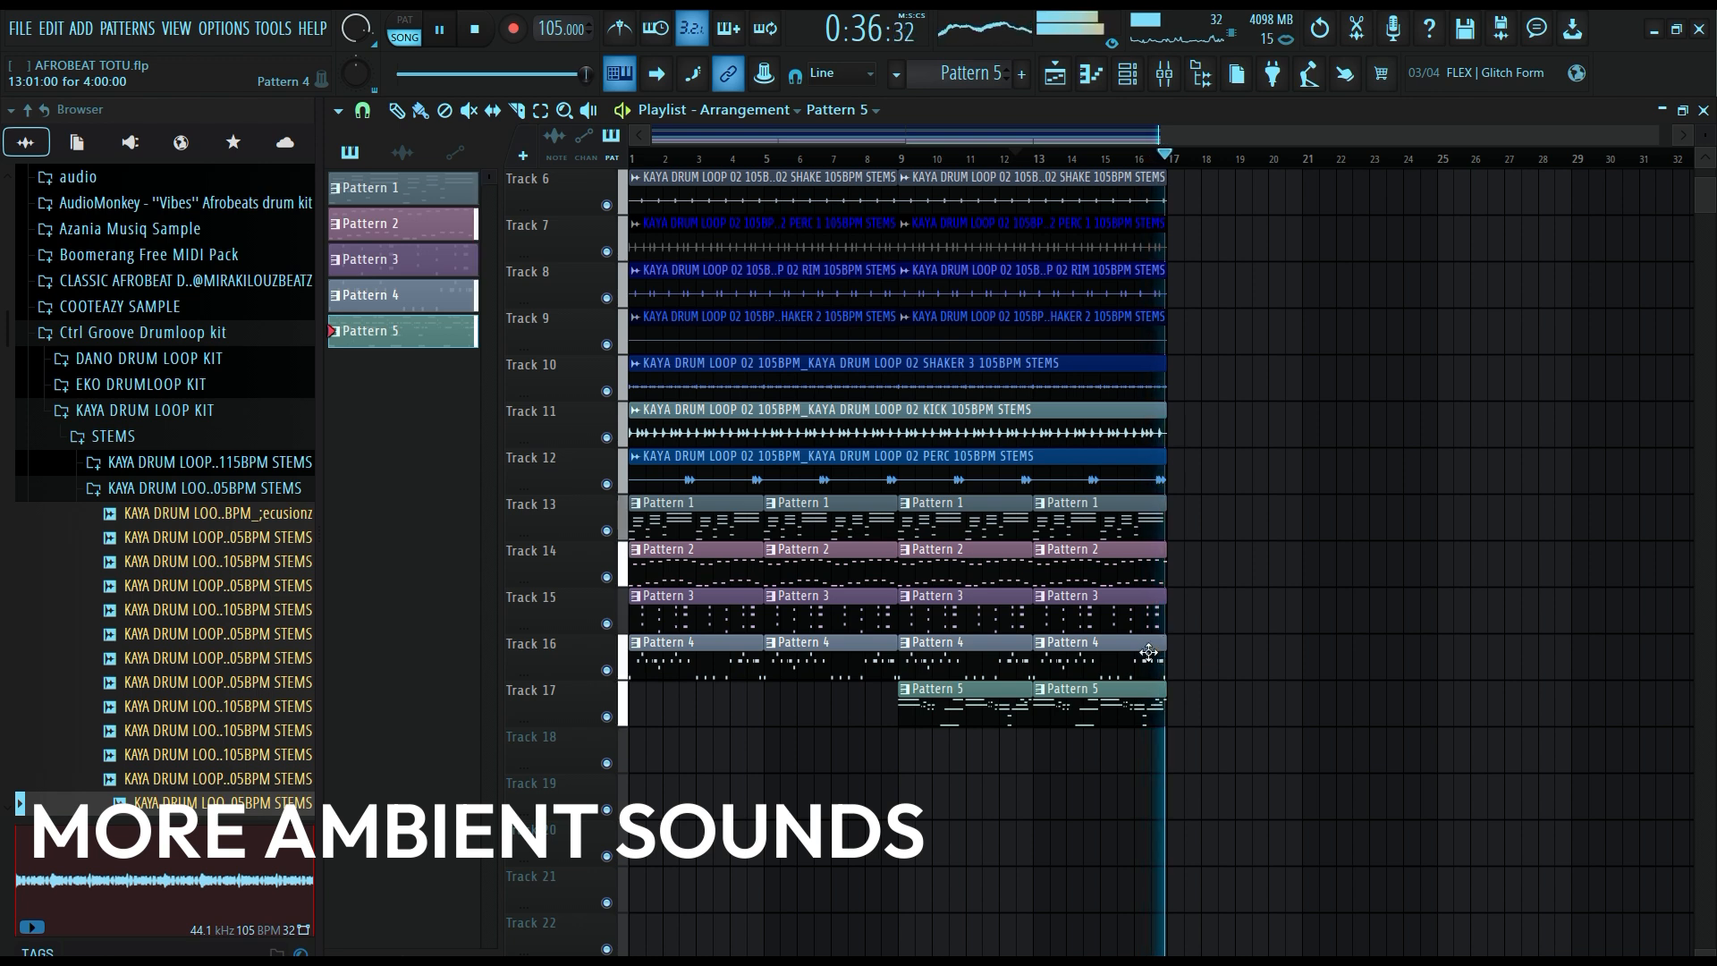
click(454, 32)
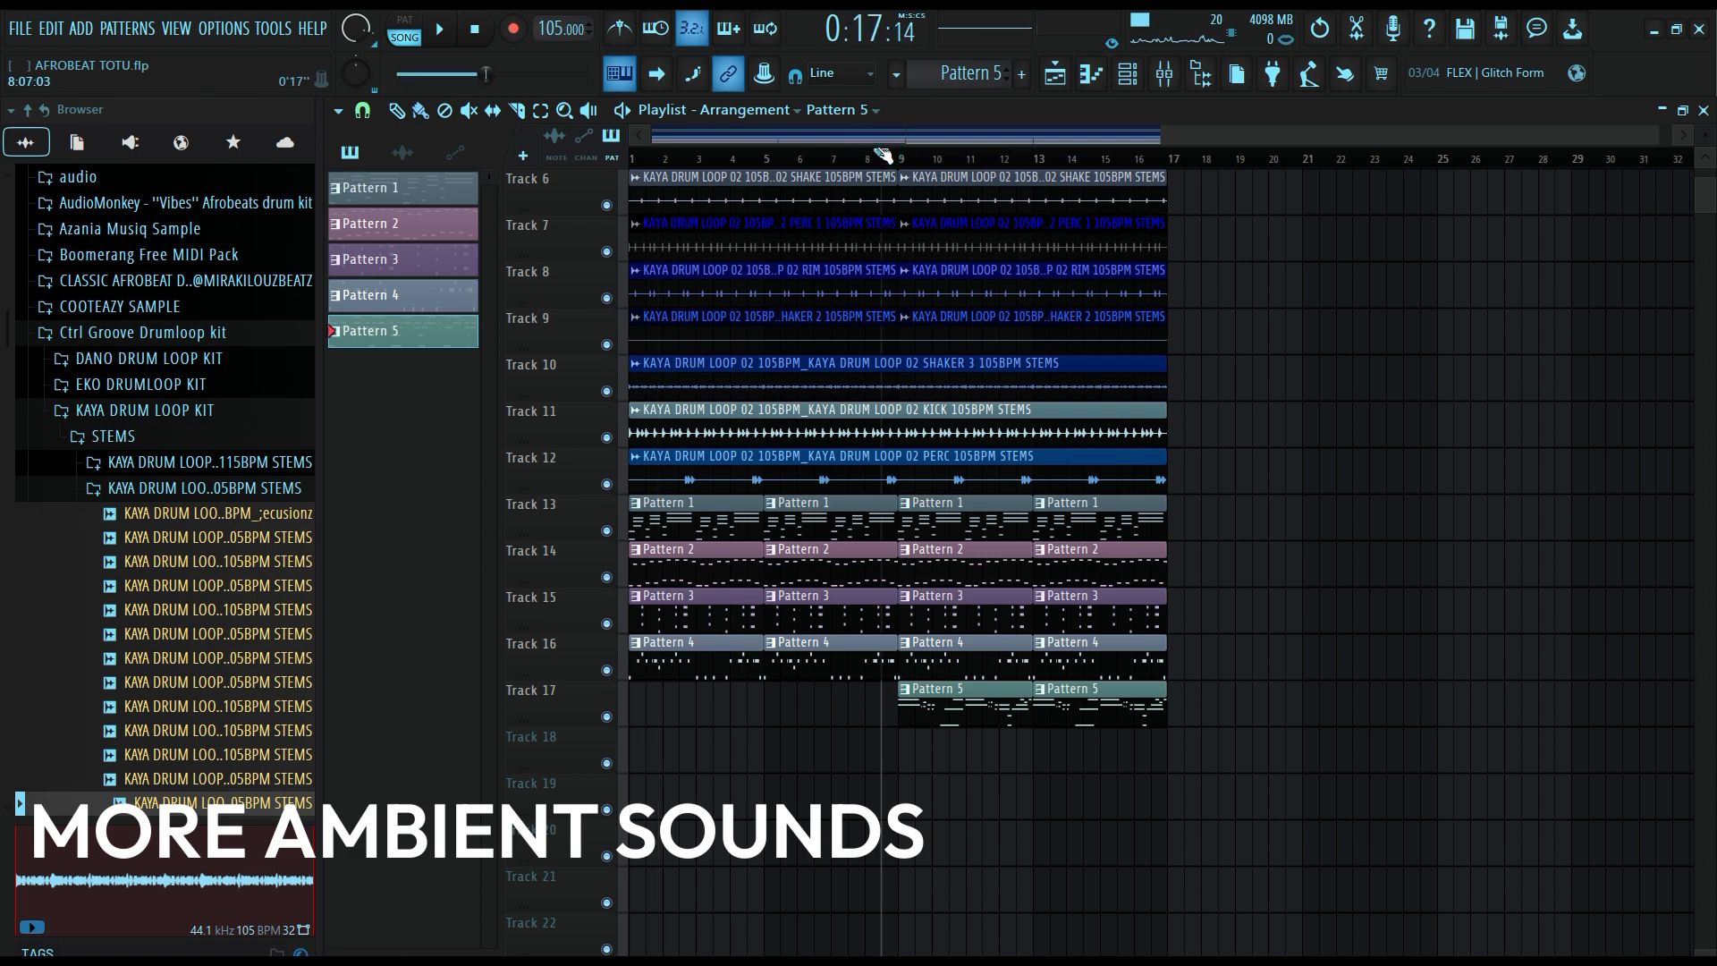
Select the Kontakt 7 Portable #4 channel and audition its Duets Cmin - Cave Skippin' patch with the new Pattern 6 active.
key(F6)
click(480, 536)
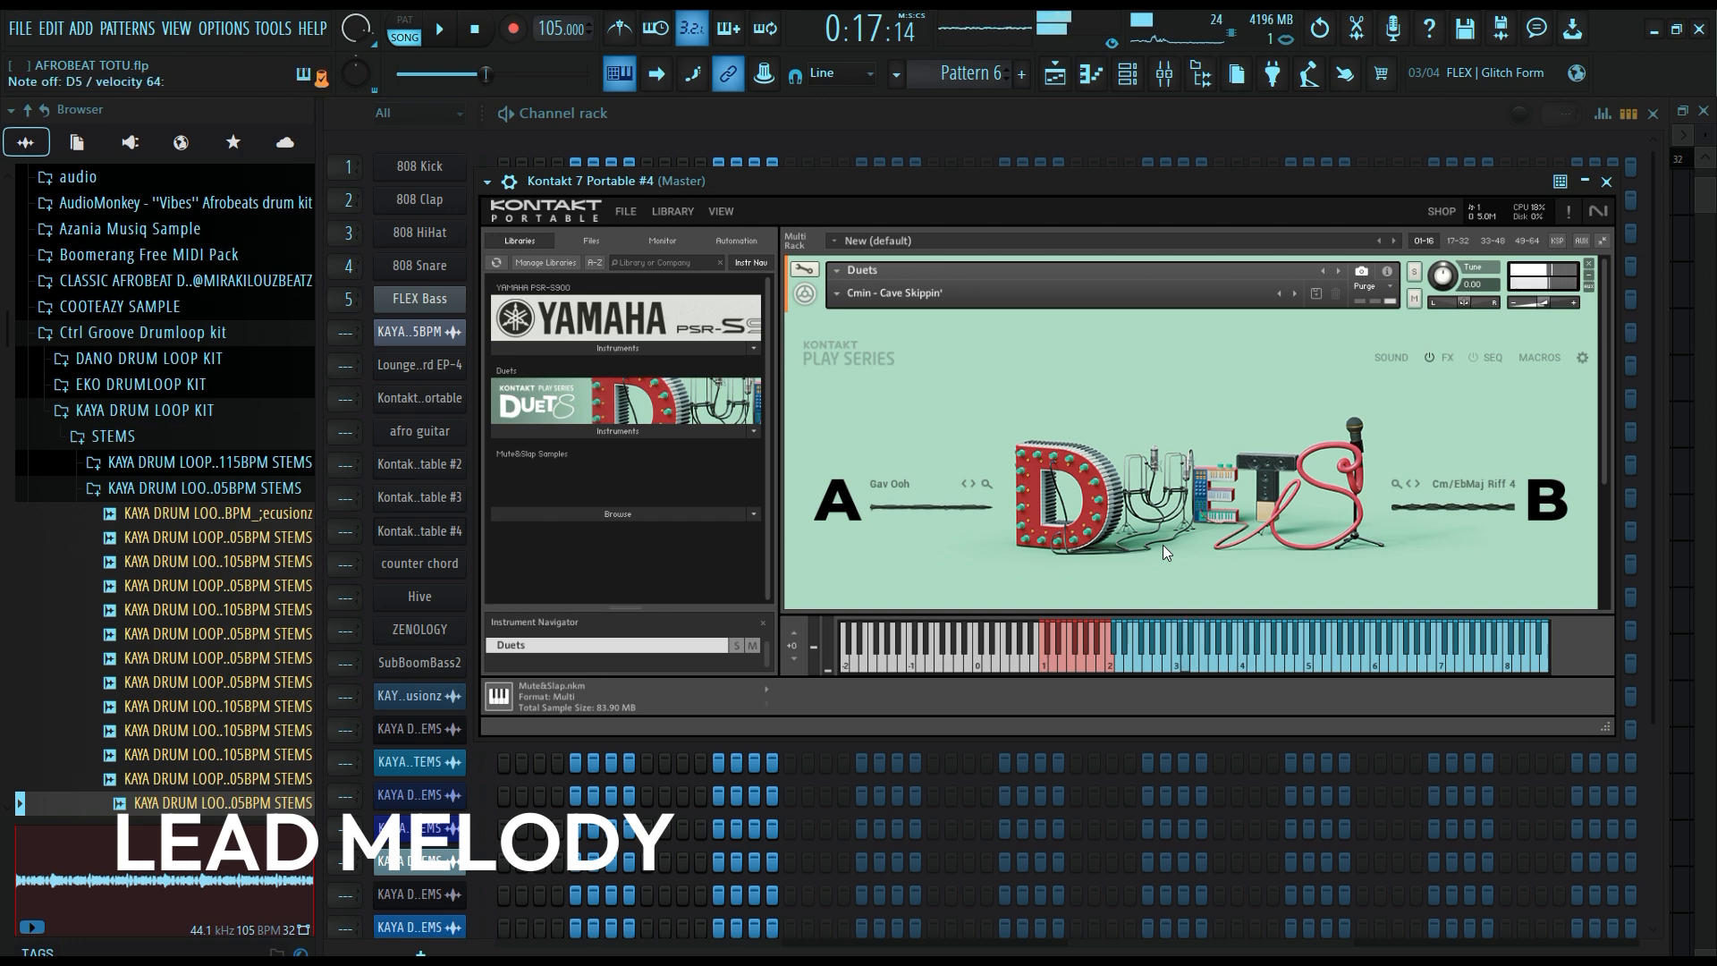
click(1606, 180)
click(1652, 112)
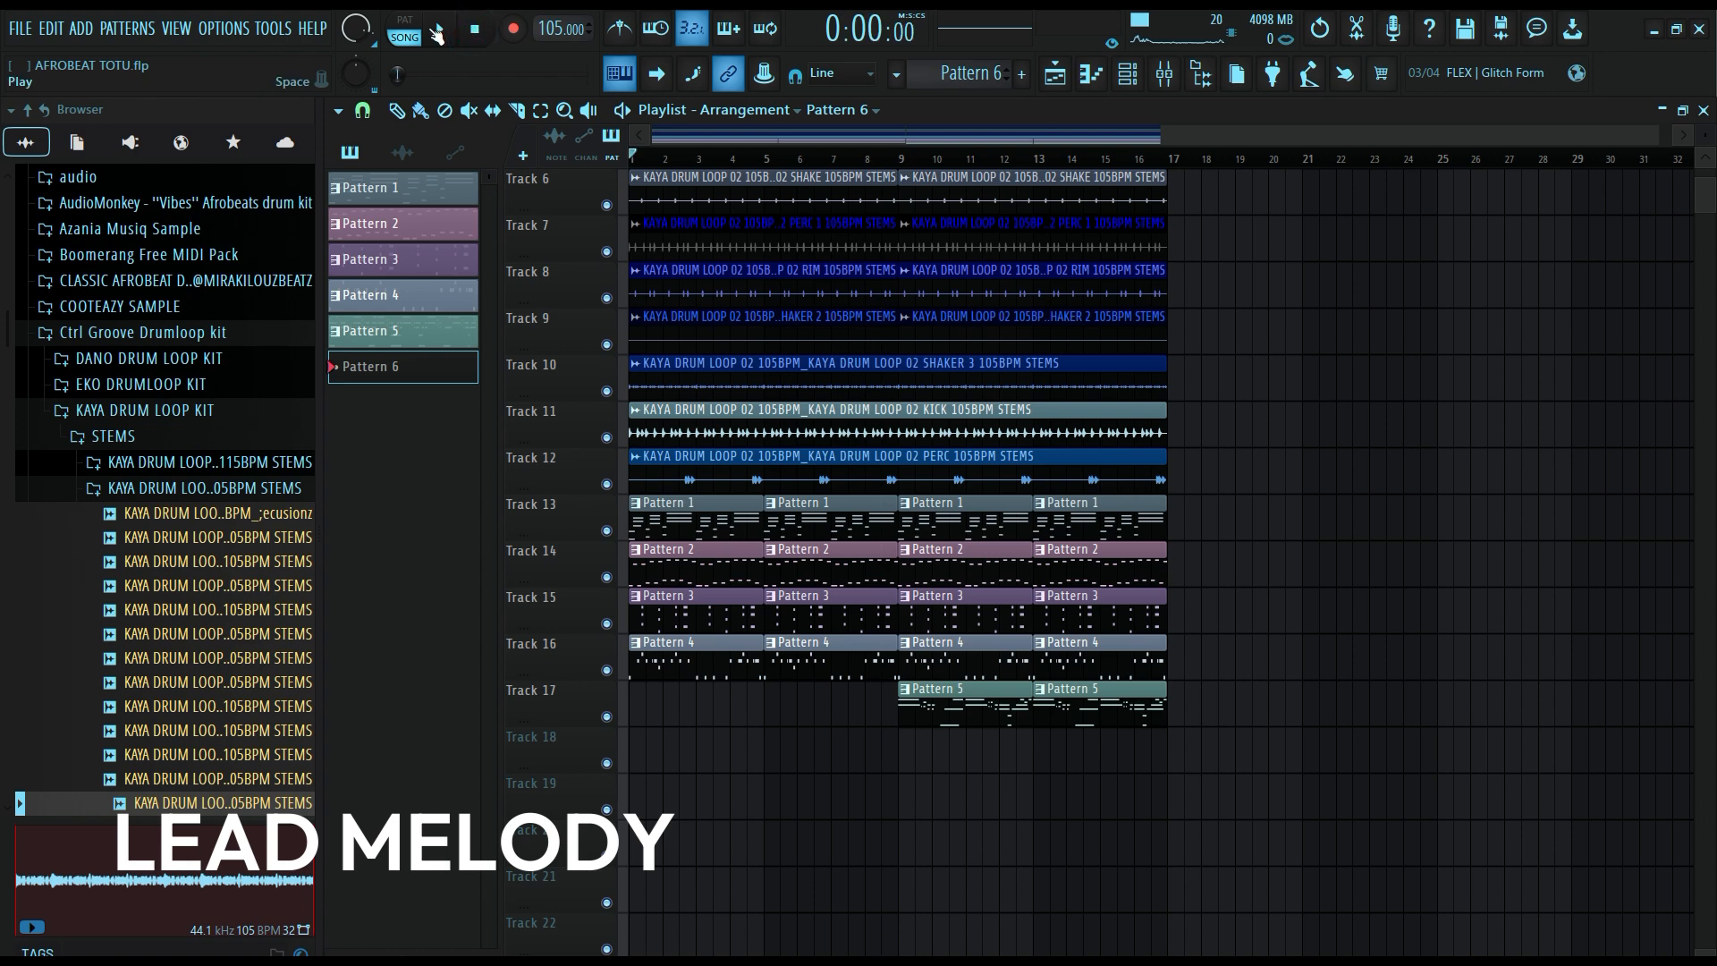
Record the lead melody live into Pattern 6 over the song from bar 1.
key(F6)
key(F6)
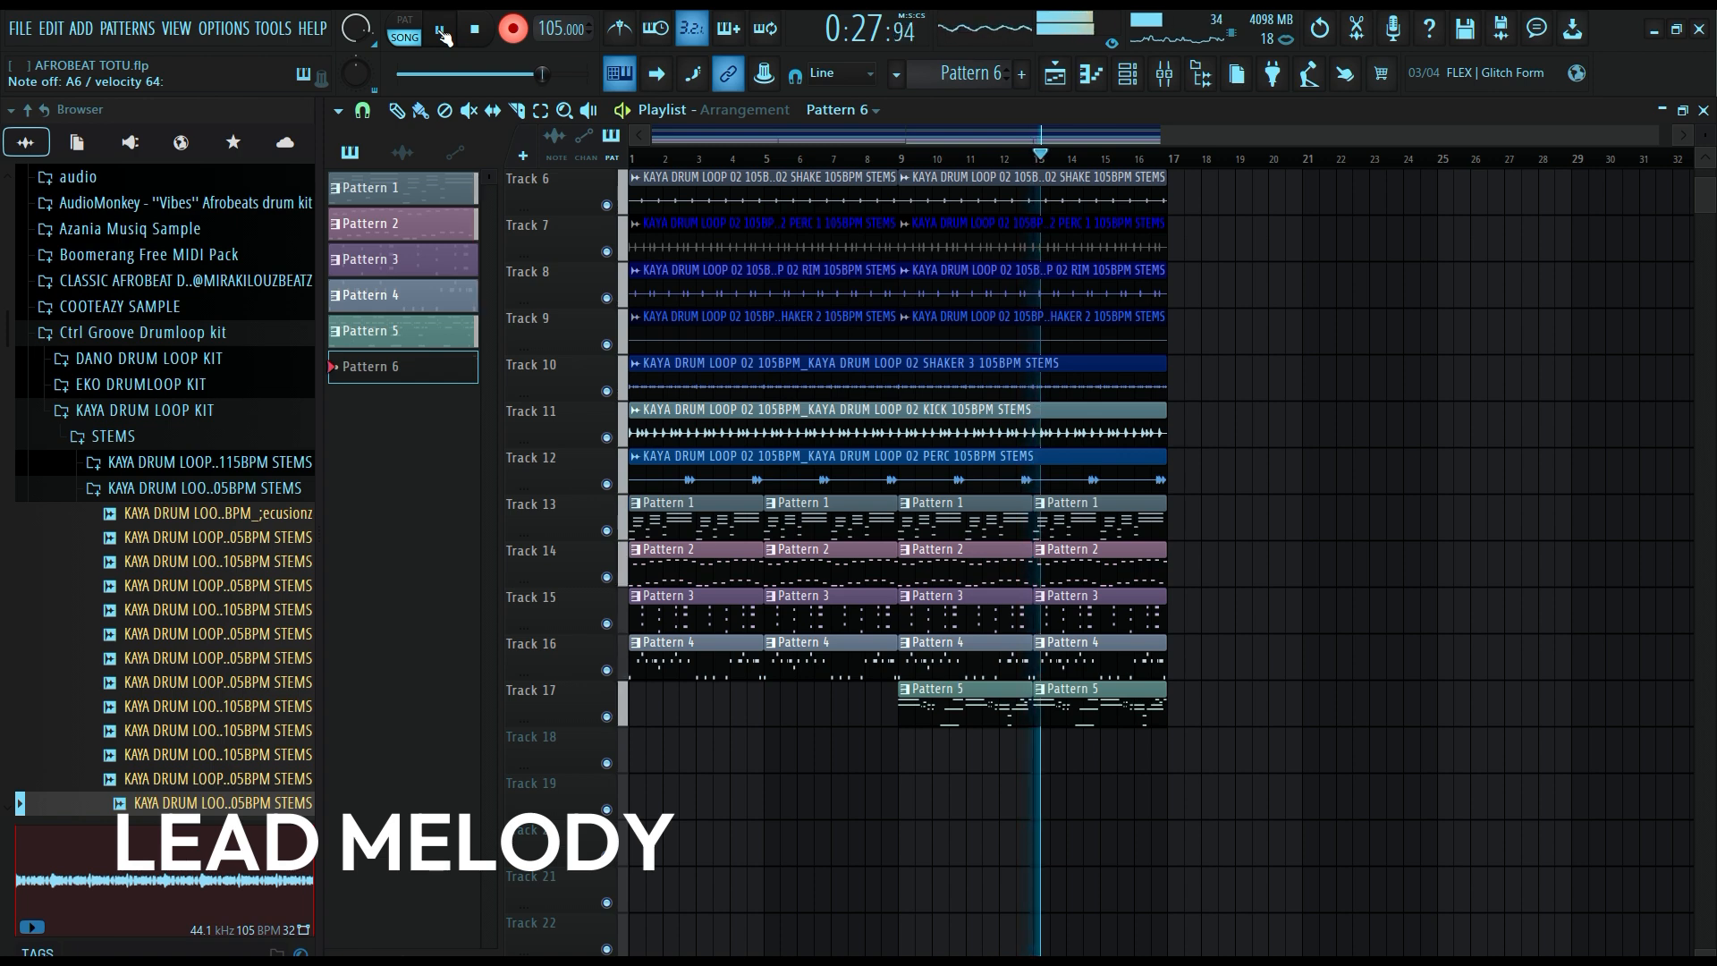
key(space)
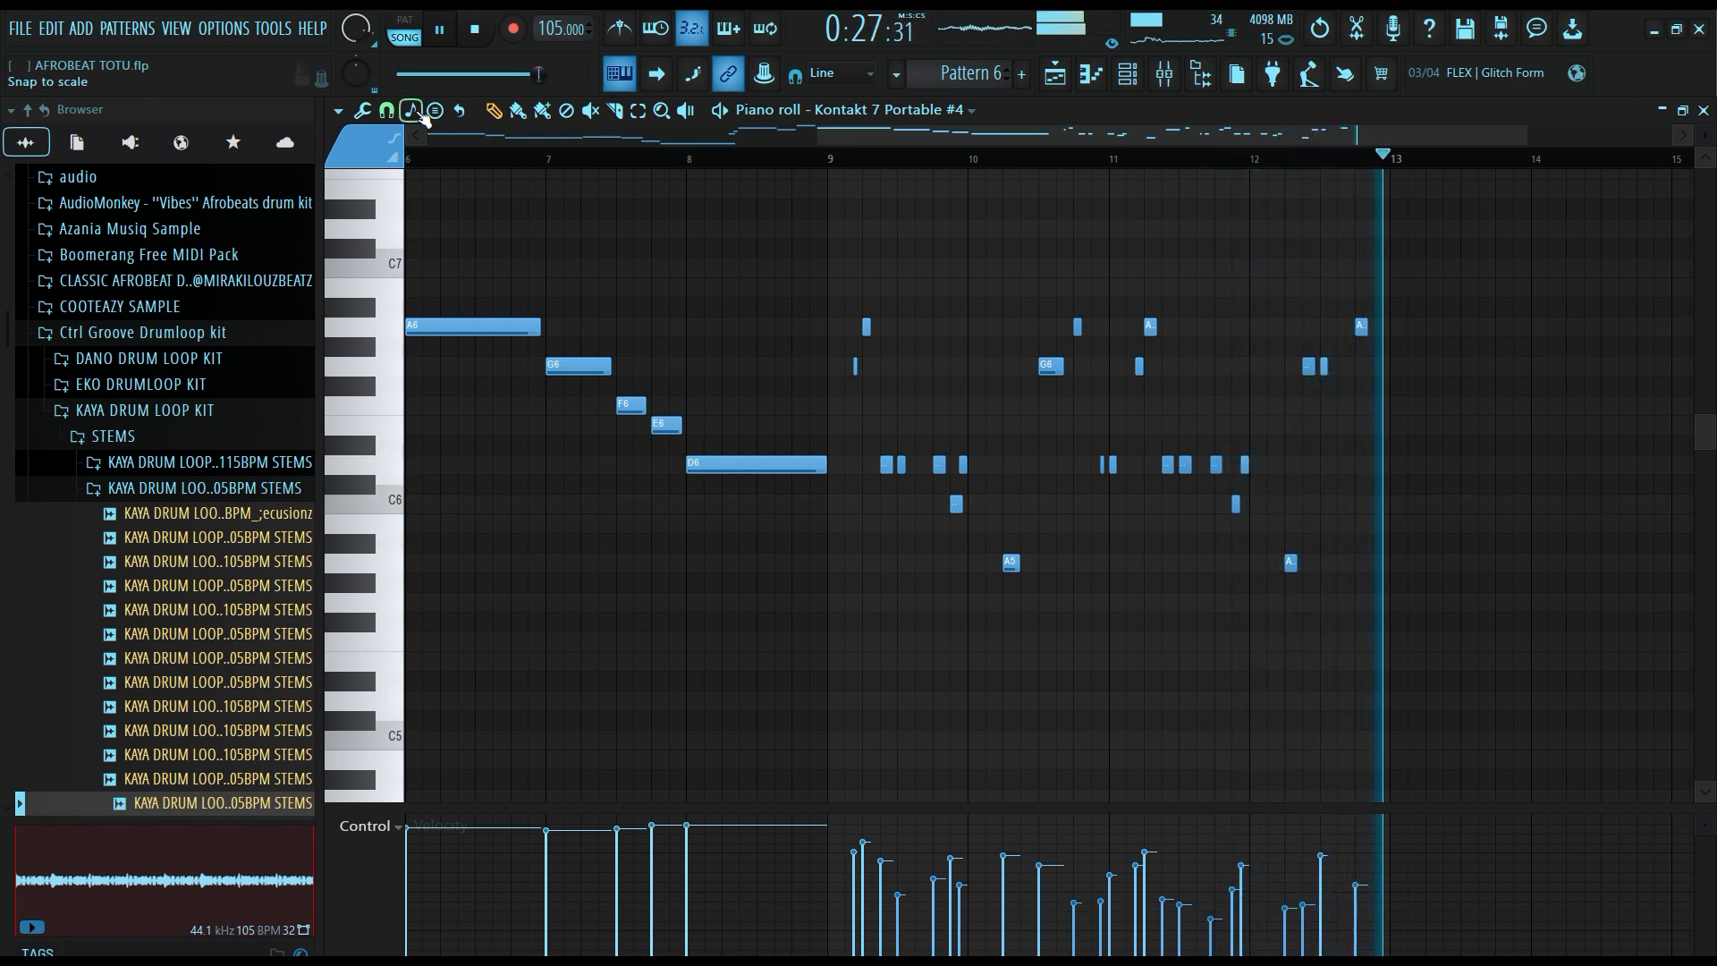
Set the piano roll snap to Step and select Pattern 6's notes from bar 9 through bar 12.
click(386, 109)
click(405, 307)
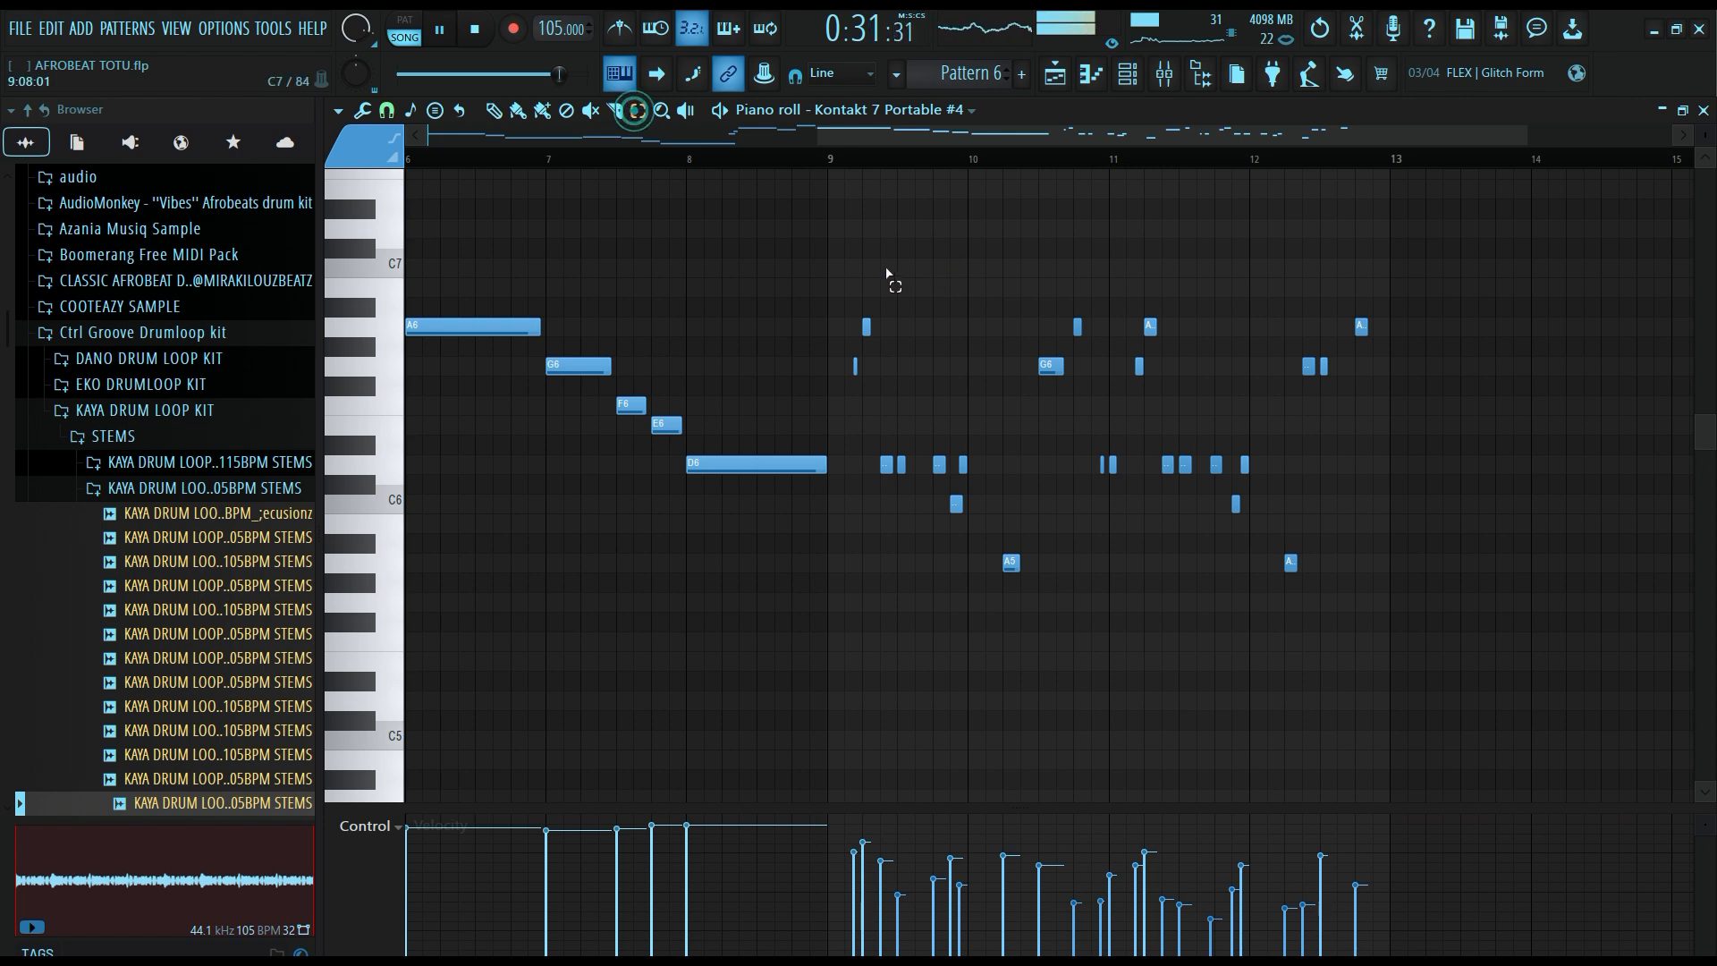
drag(850, 264, 1450, 711)
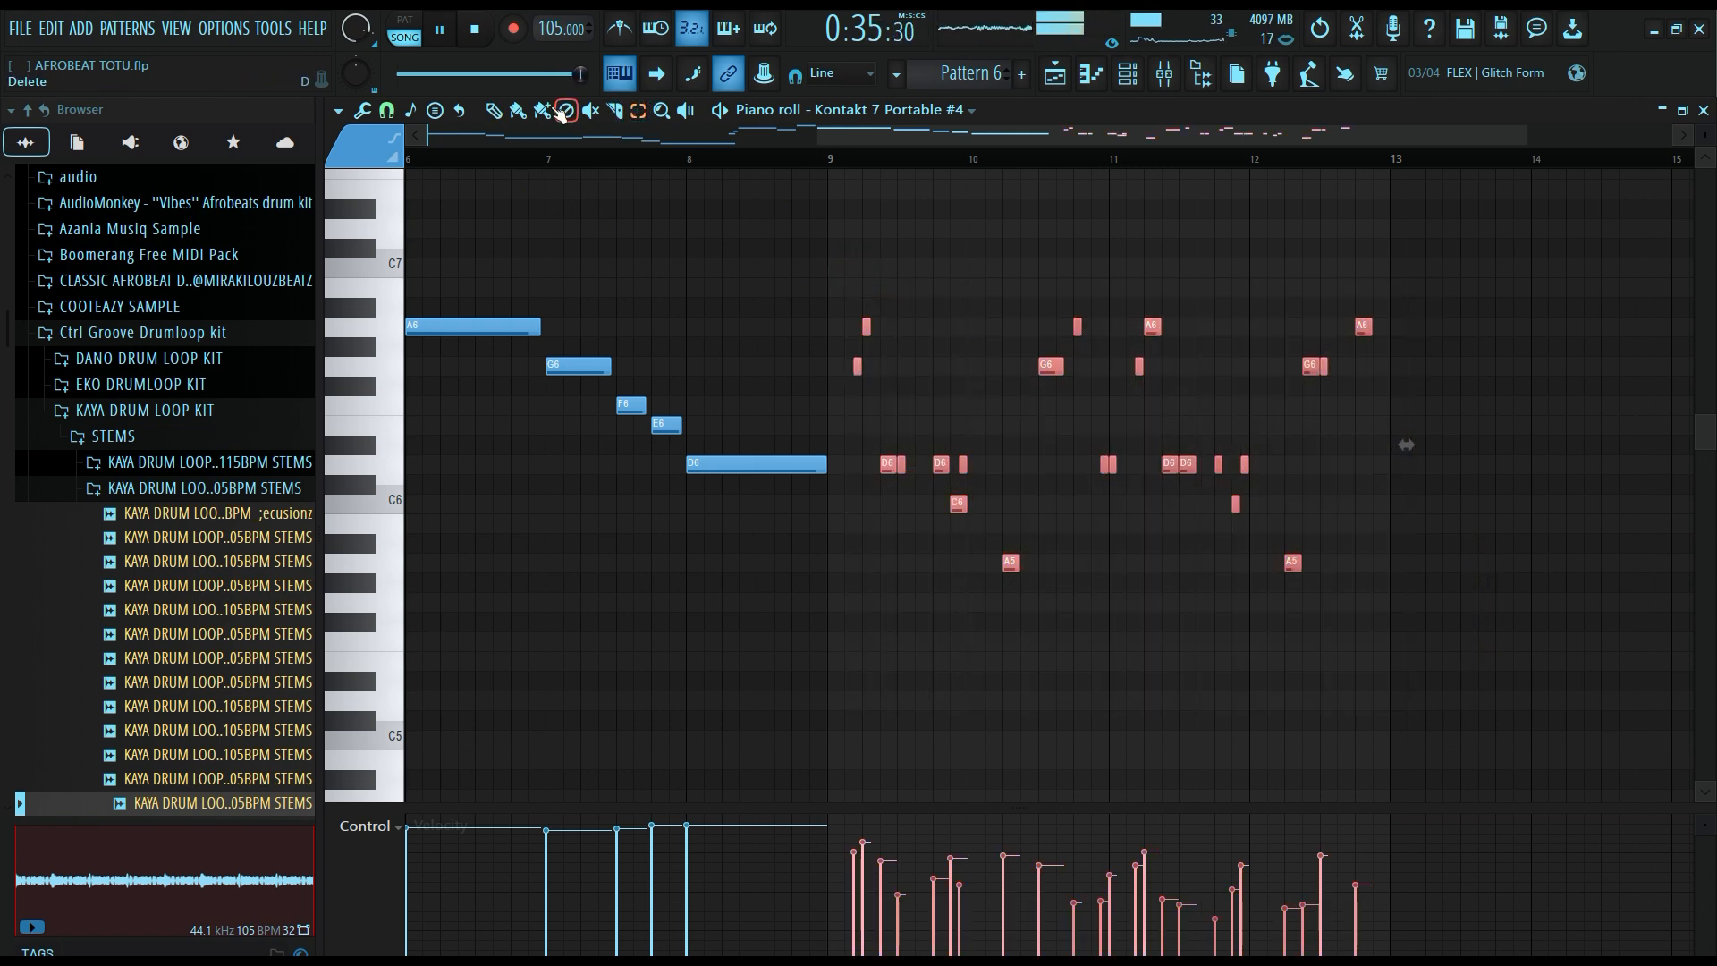
Play Pattern 6 from bar 9, set the piano roll snap to 1/2 step and shorten the D6 note near the middle of bar 11.
click(812, 159)
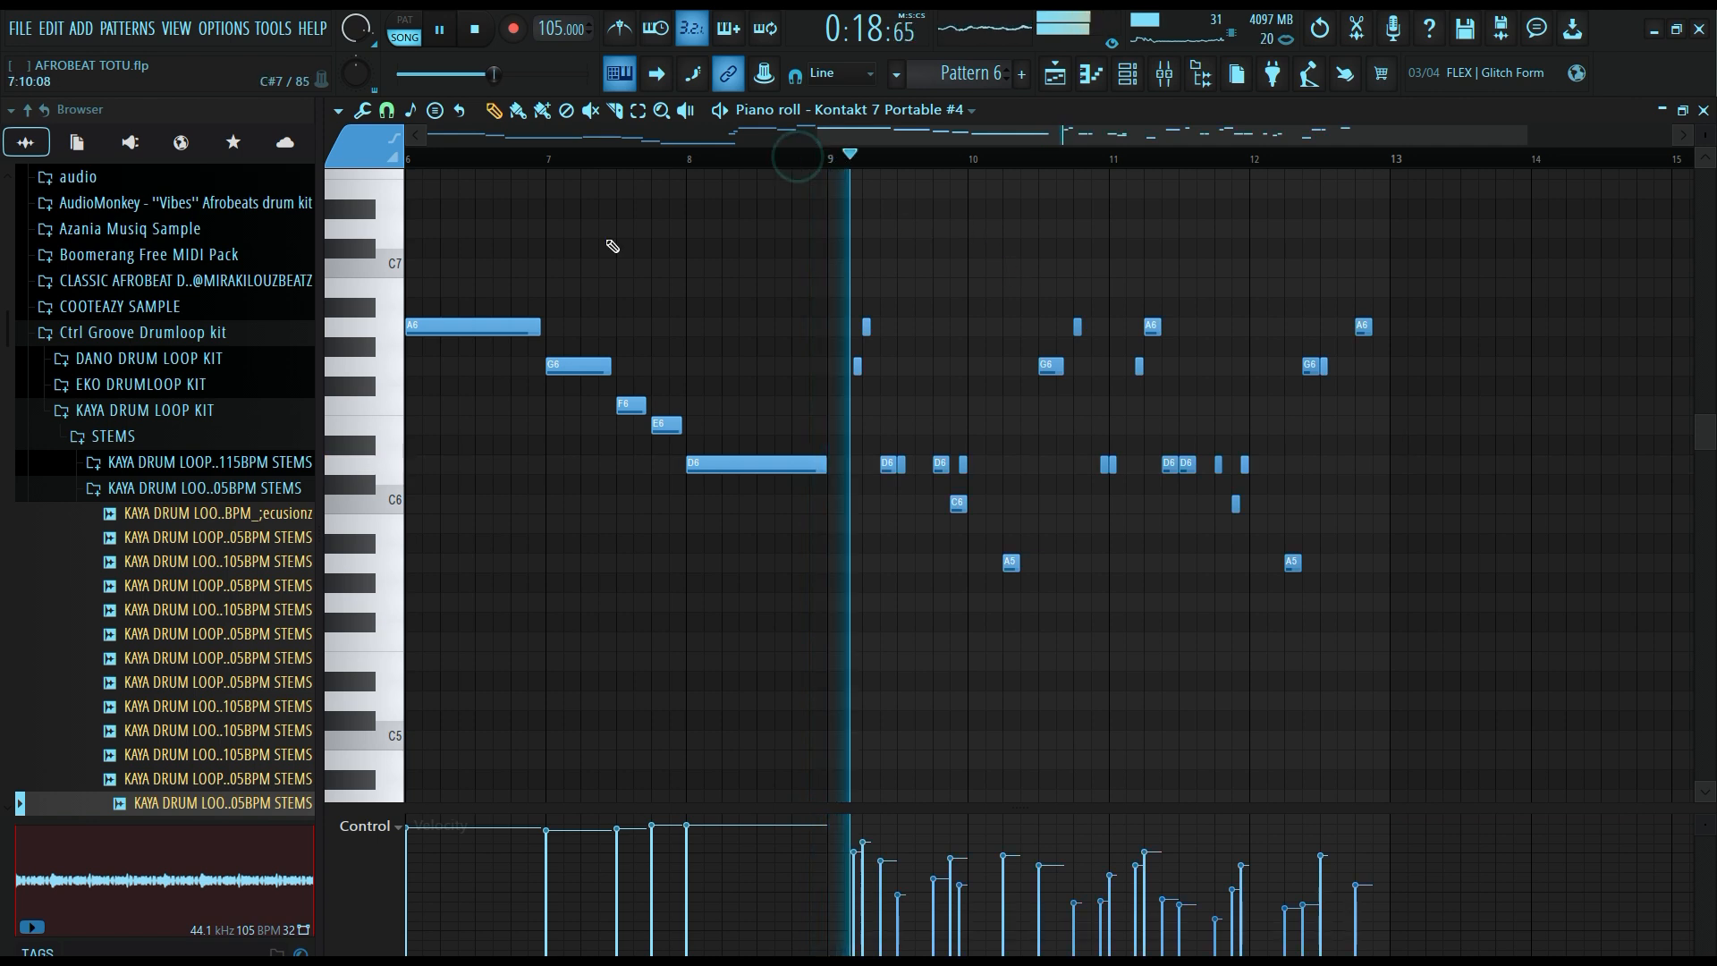
click(386, 109)
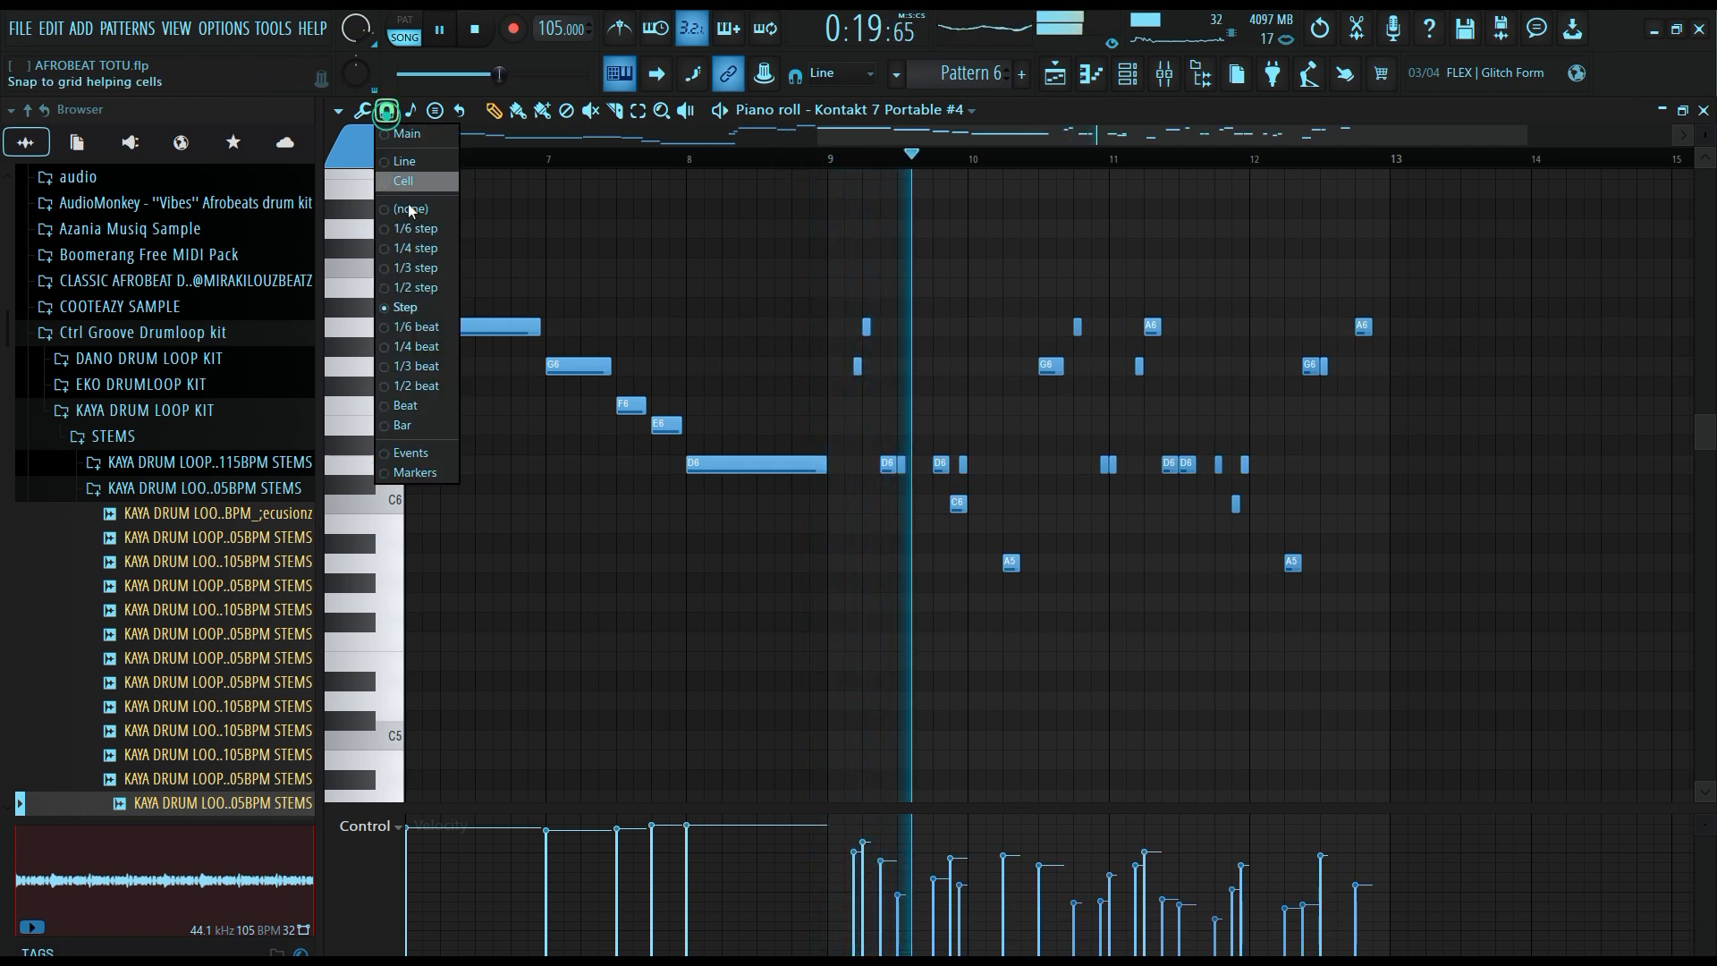
click(407, 286)
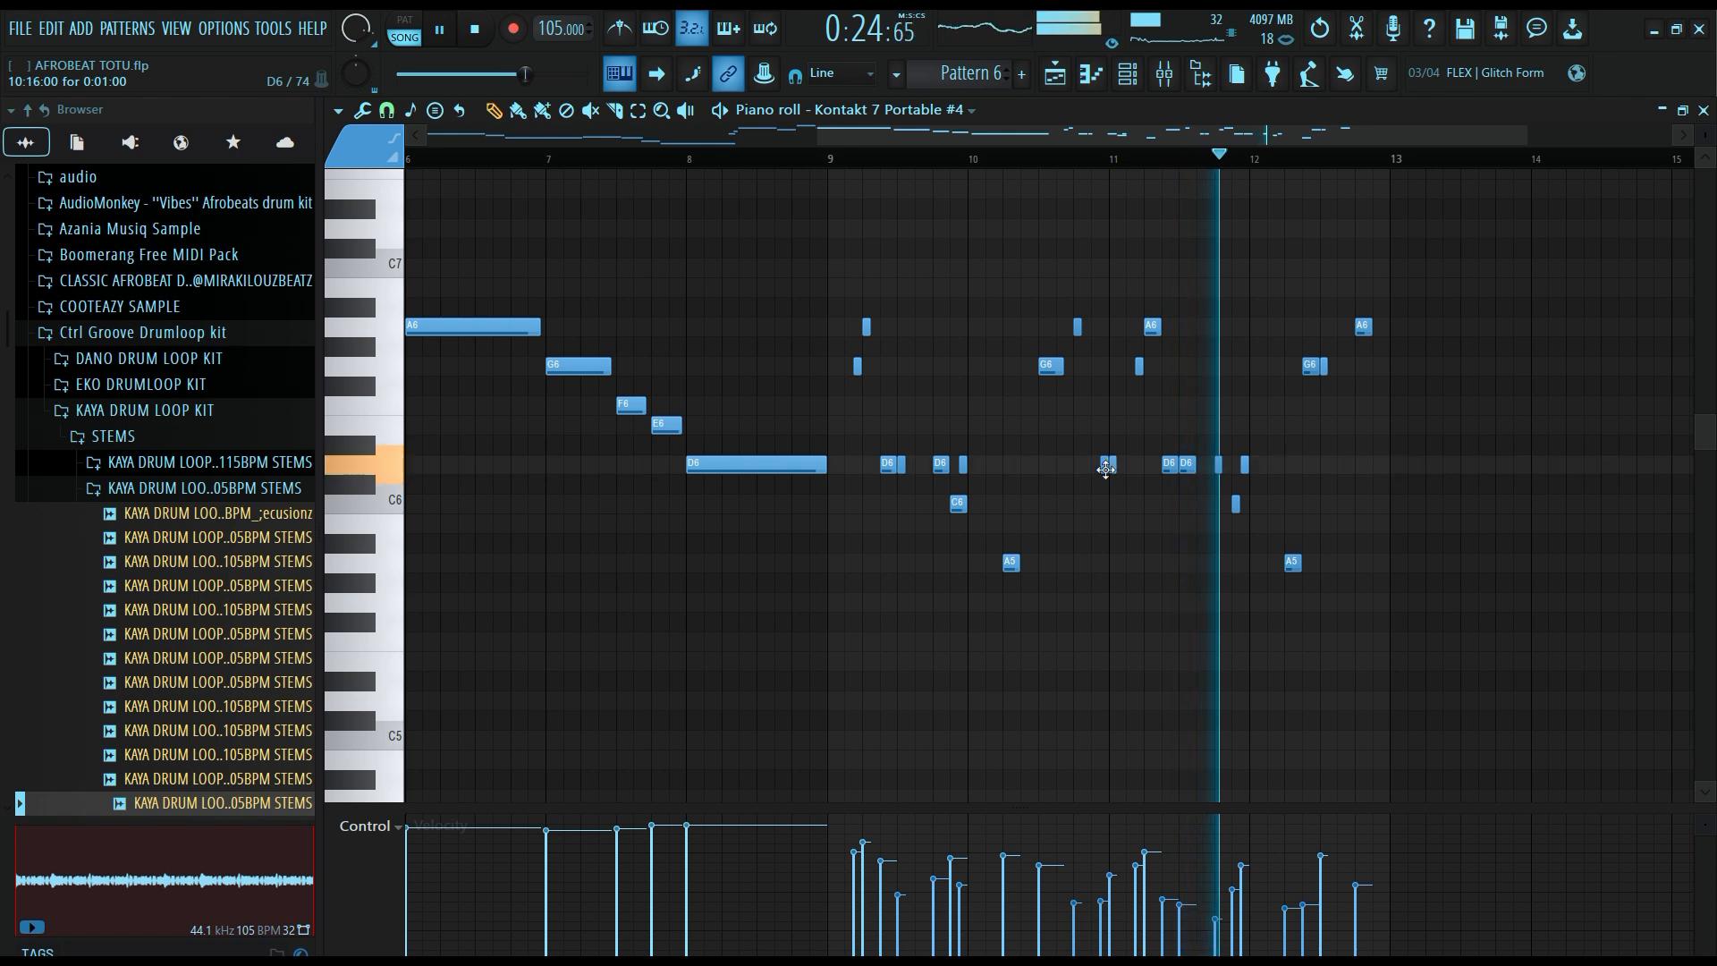
click(1172, 466)
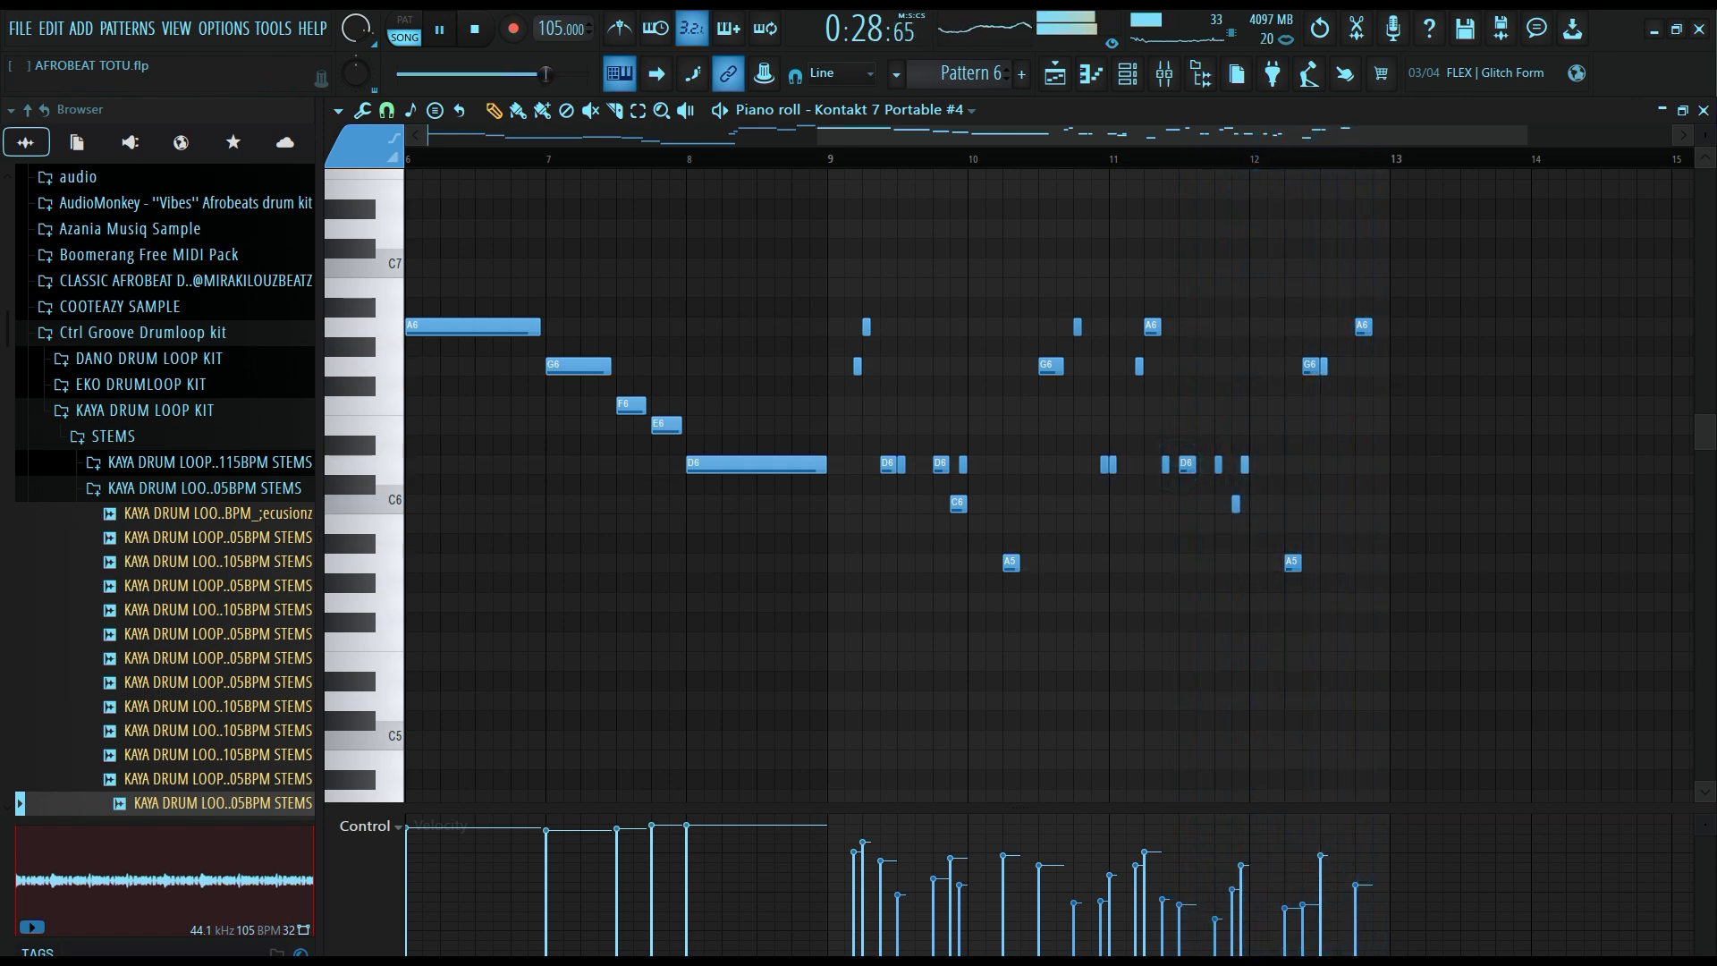
Return to the playlist and add another Pattern 6 clip on Track 18 at bar 13.
click(1704, 110)
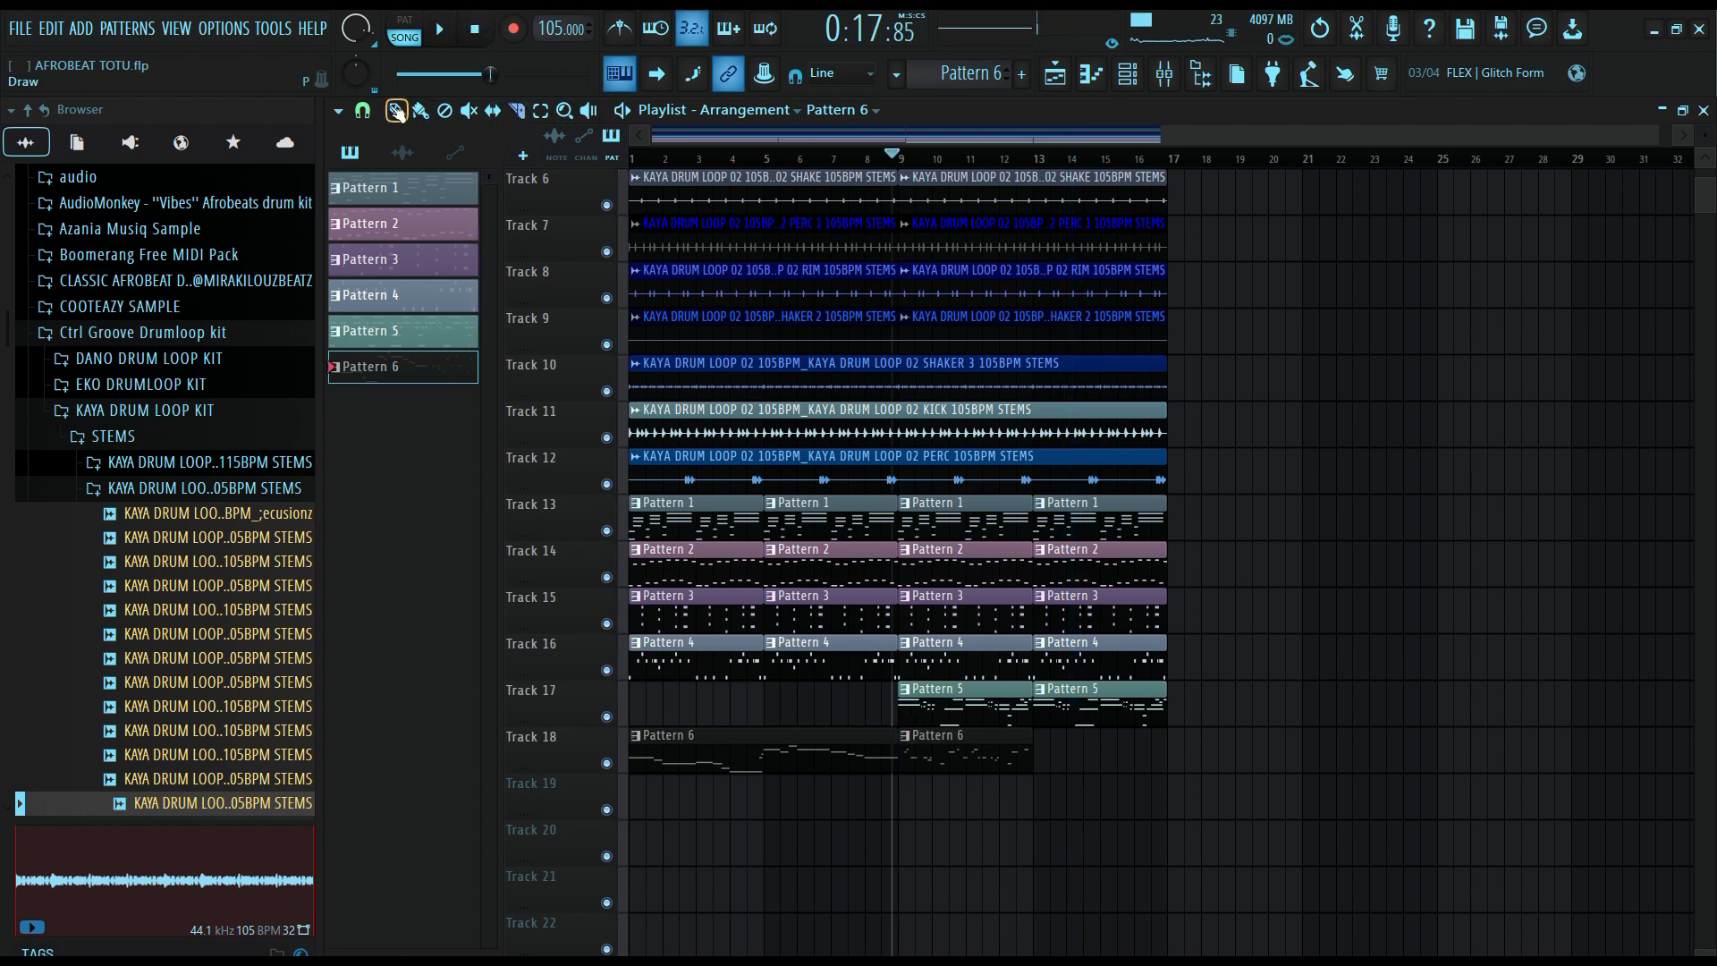
click(1037, 753)
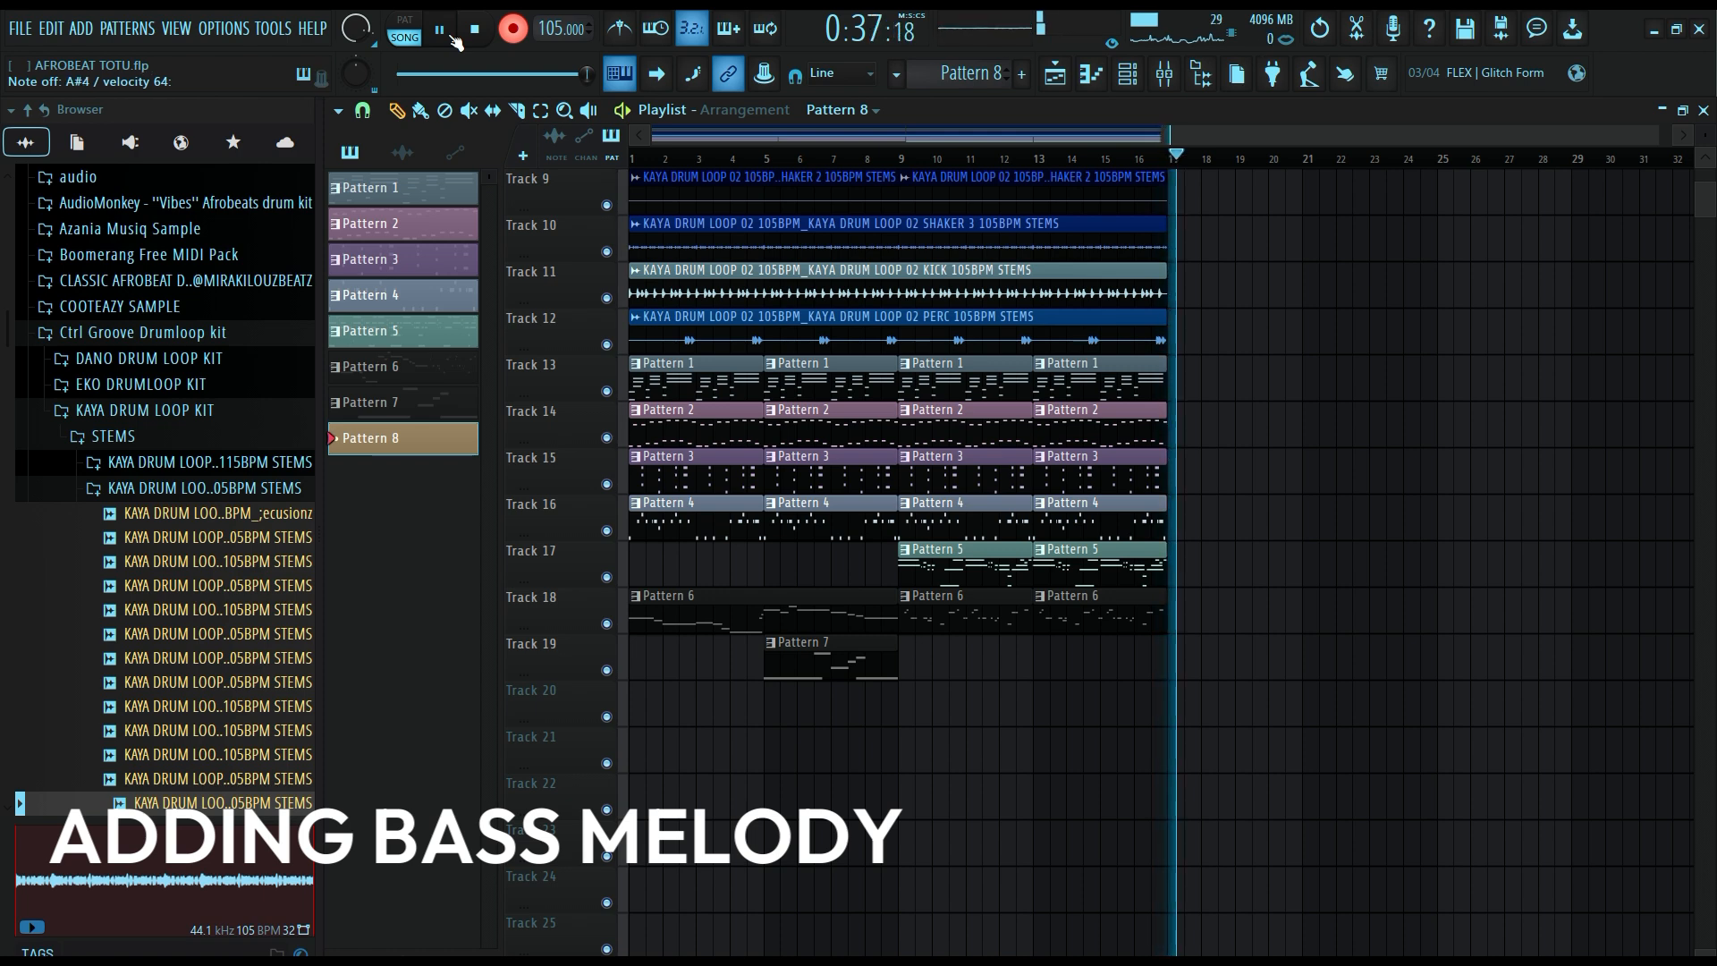
Stop recording the bass melody and trim the Pattern 8 clip on Track 20 to end at bar 17.
key(space)
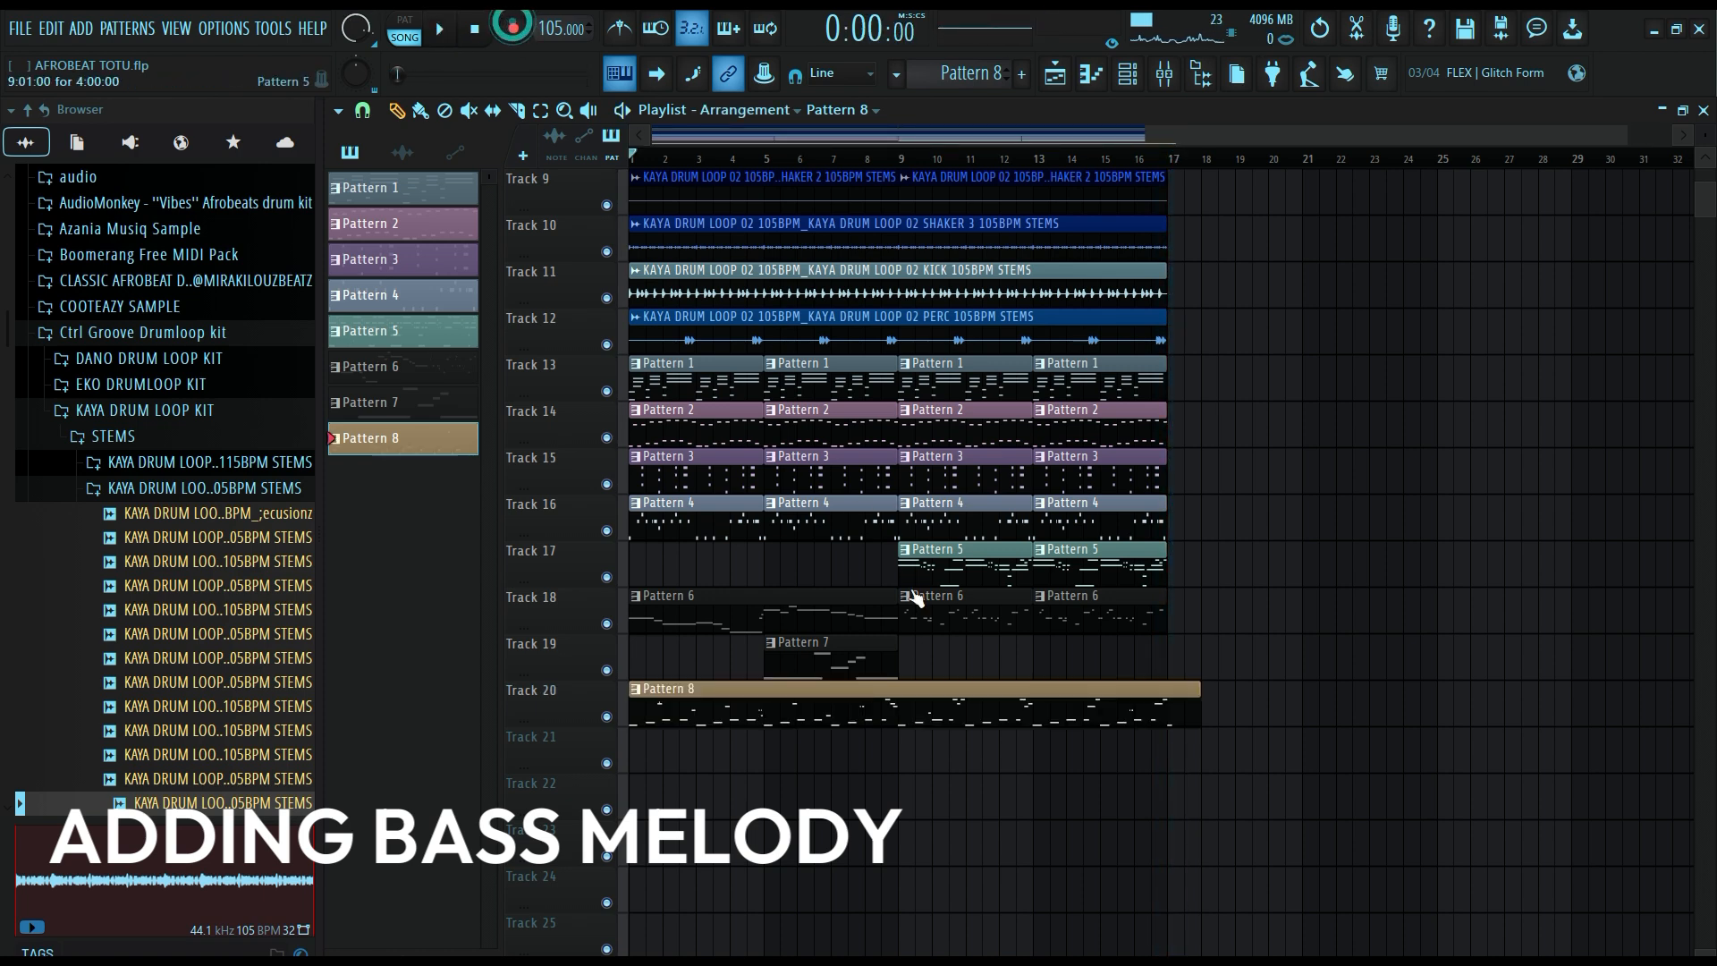
double_click(873, 720)
key(F5)
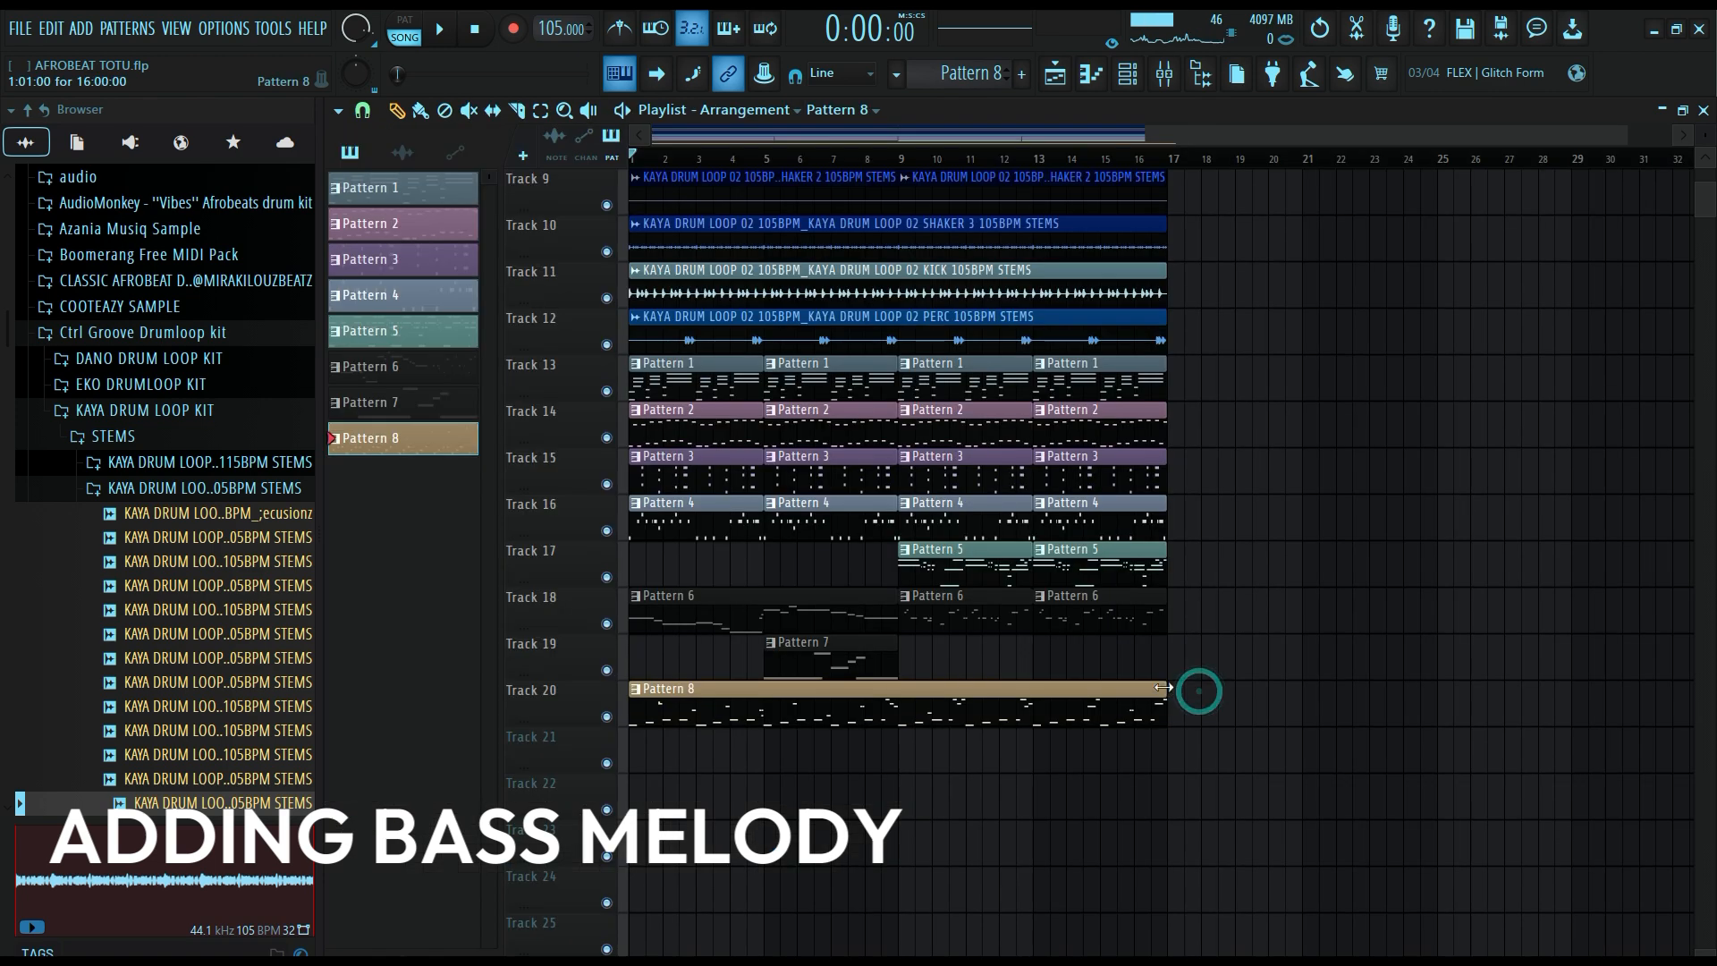
View the AZ Dirty 808 Boom preset in the Hive channel used for the bass, and close the plugin.
click(1135, 76)
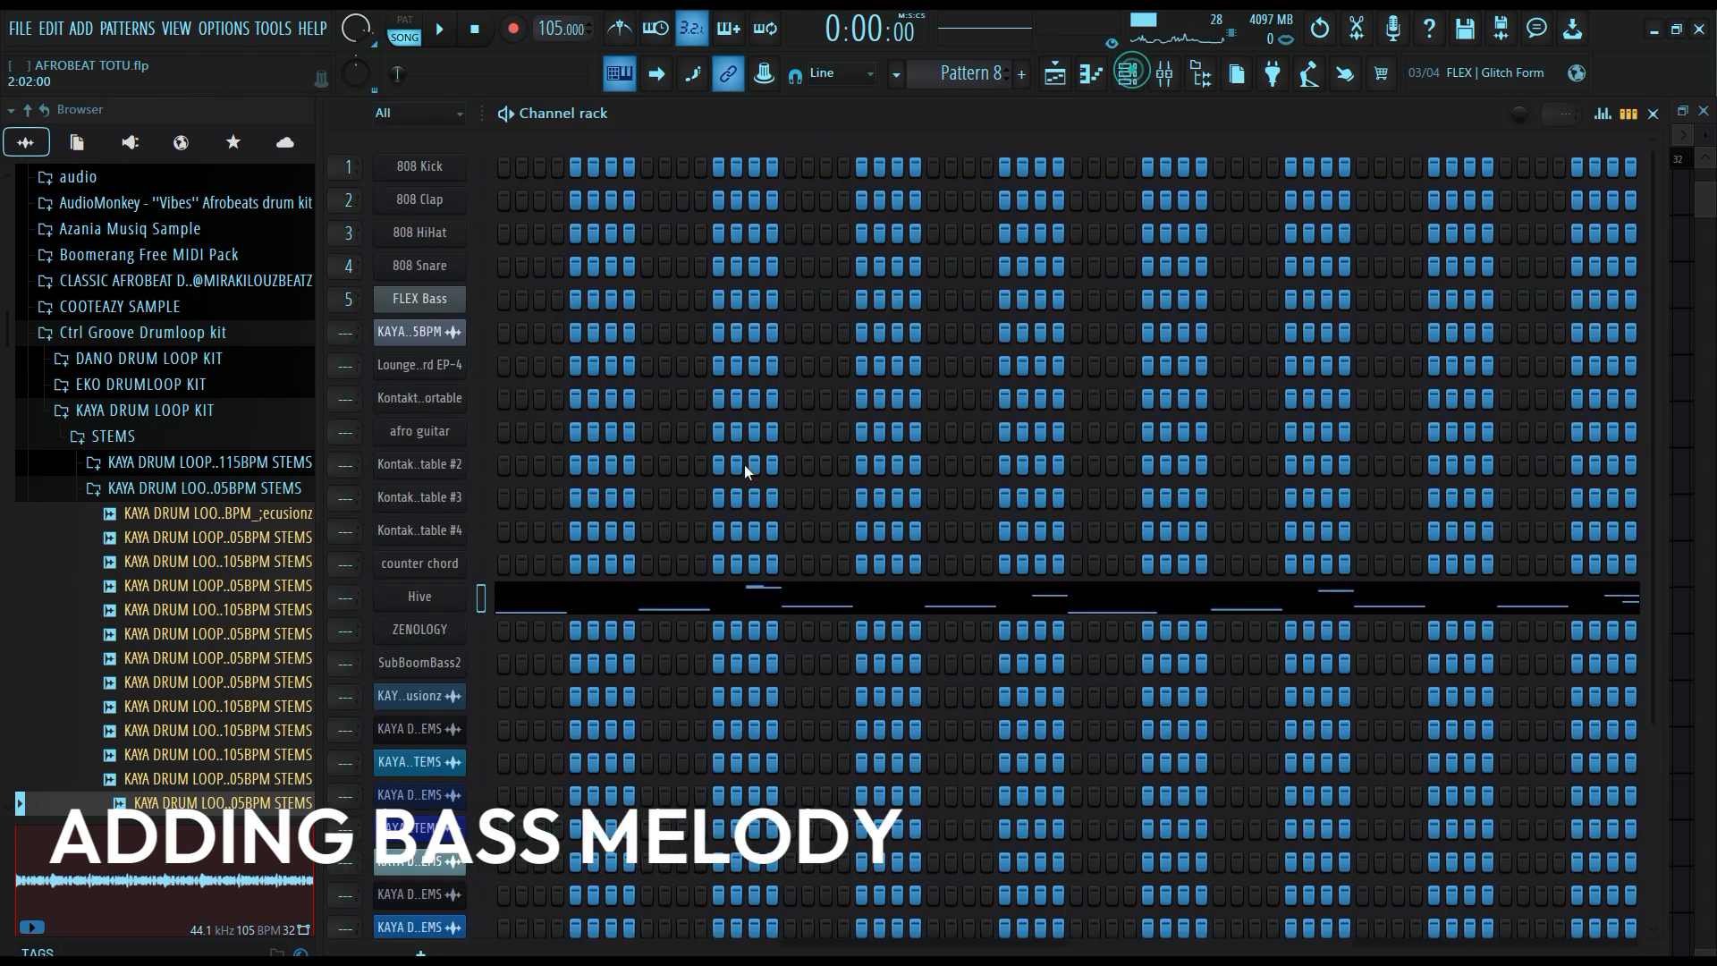
click(437, 599)
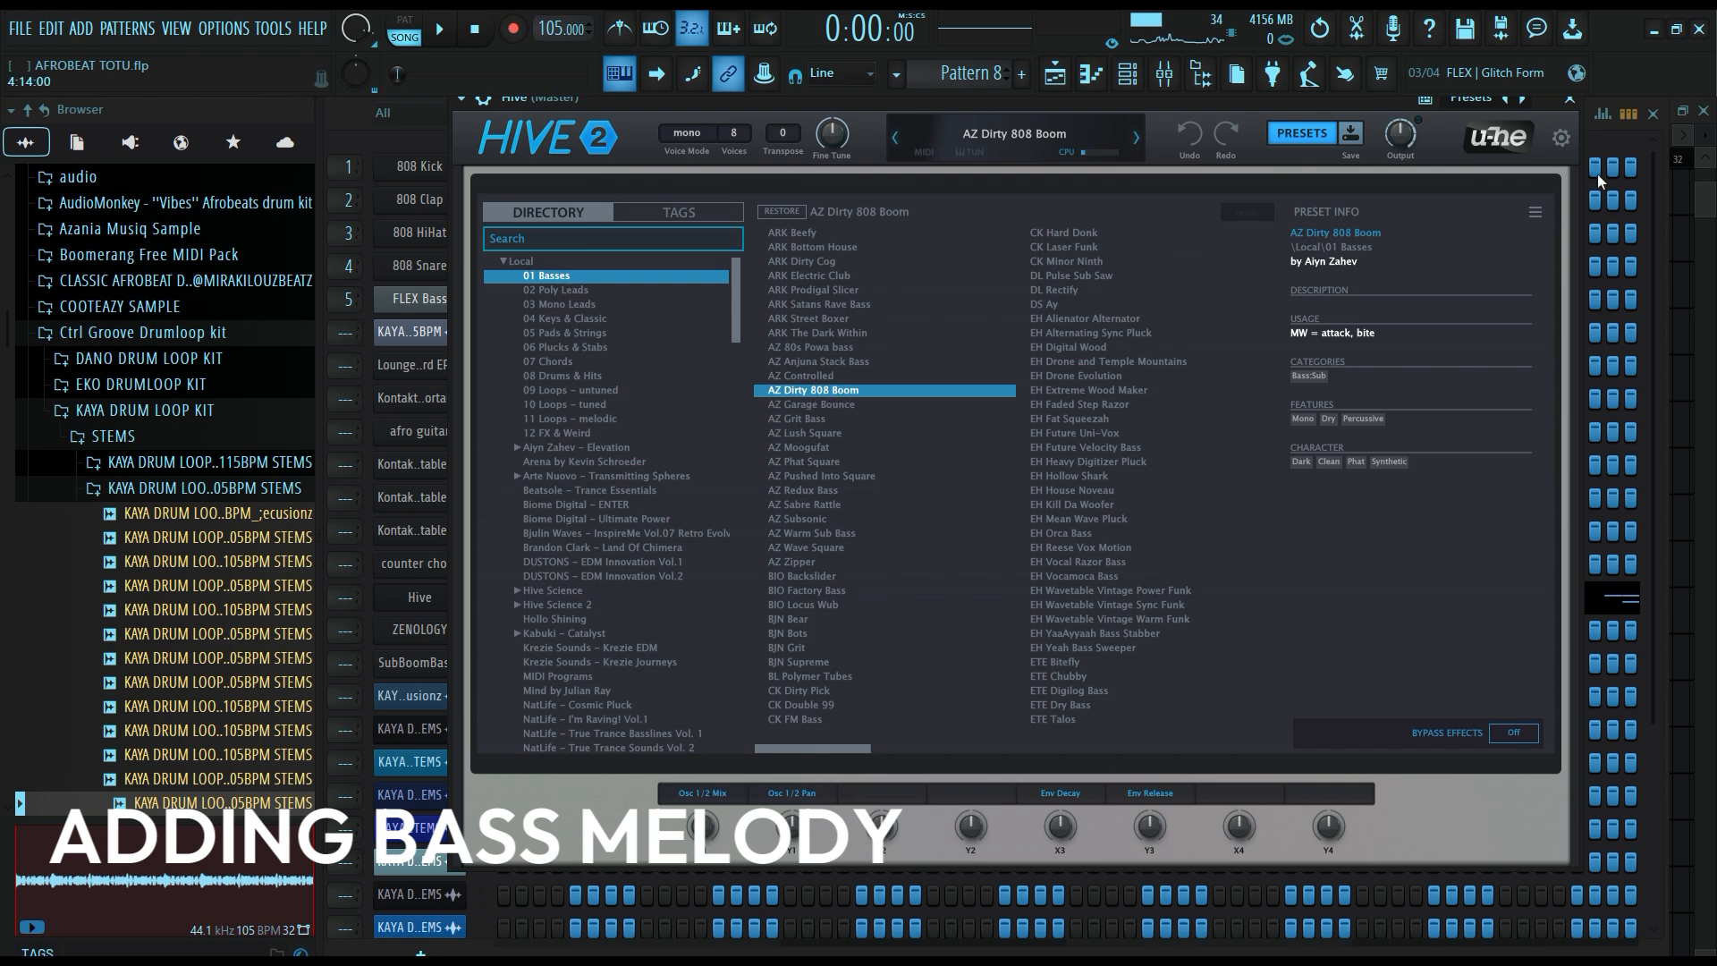
click(1574, 100)
key(Escape)
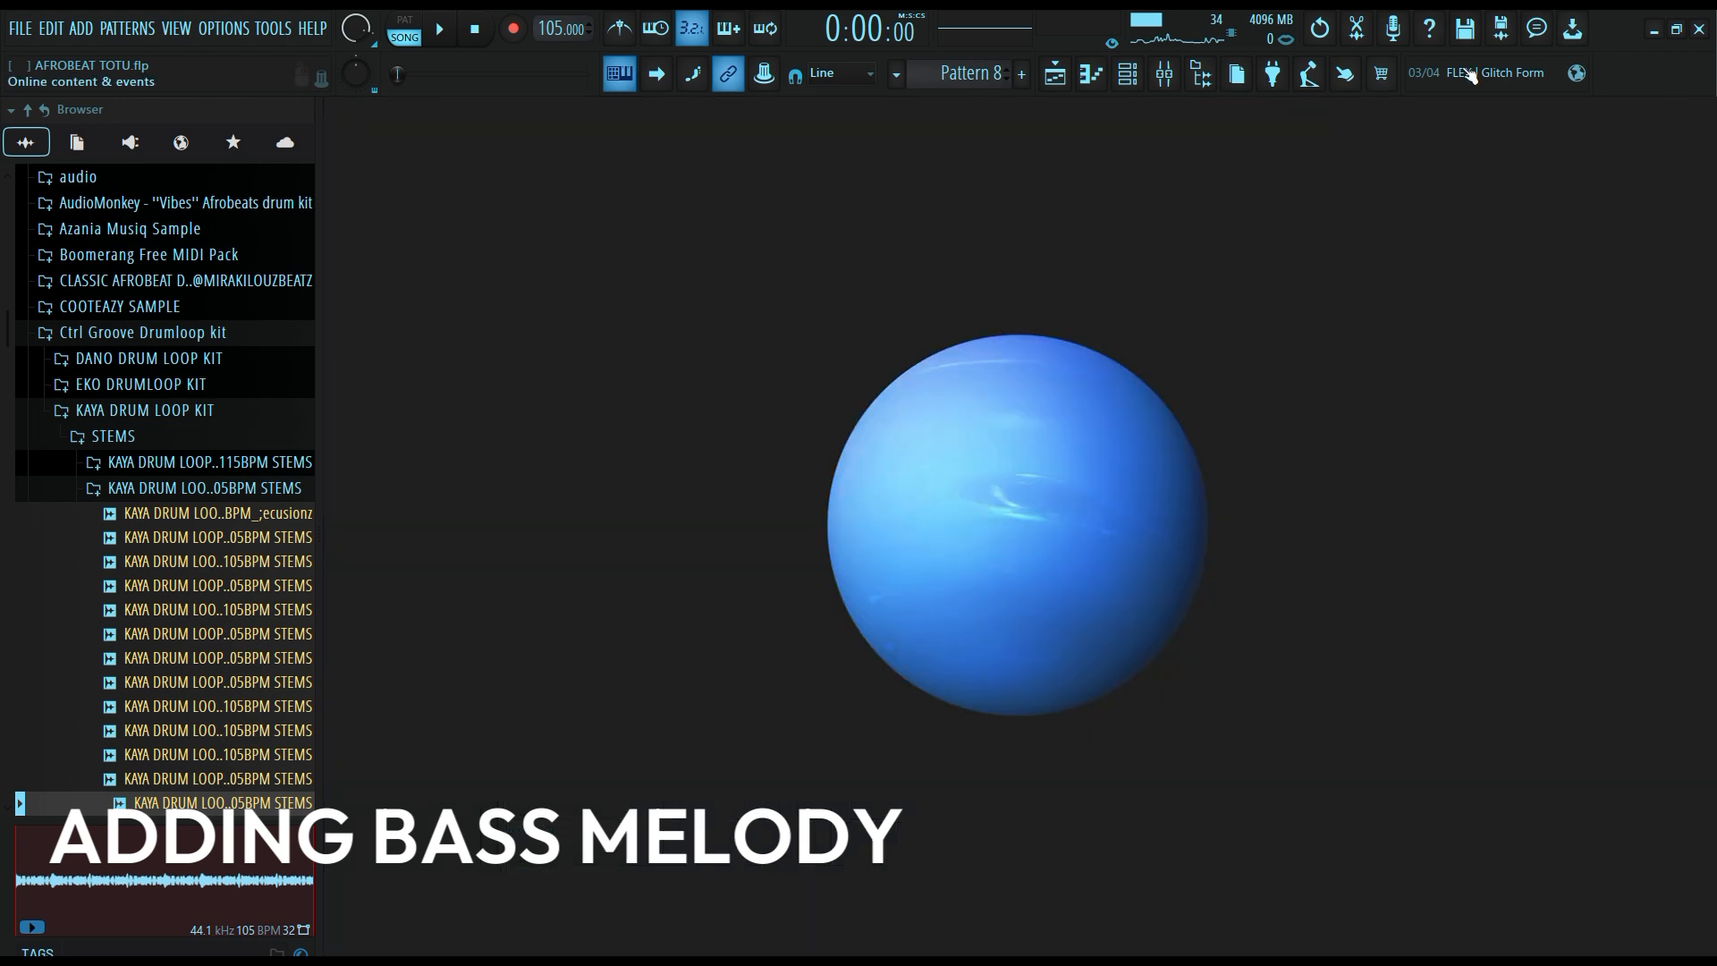
Play Pattern 8's Hive bass notes in the piano roll and delete the second A5 note just before bar 5.
click(1128, 75)
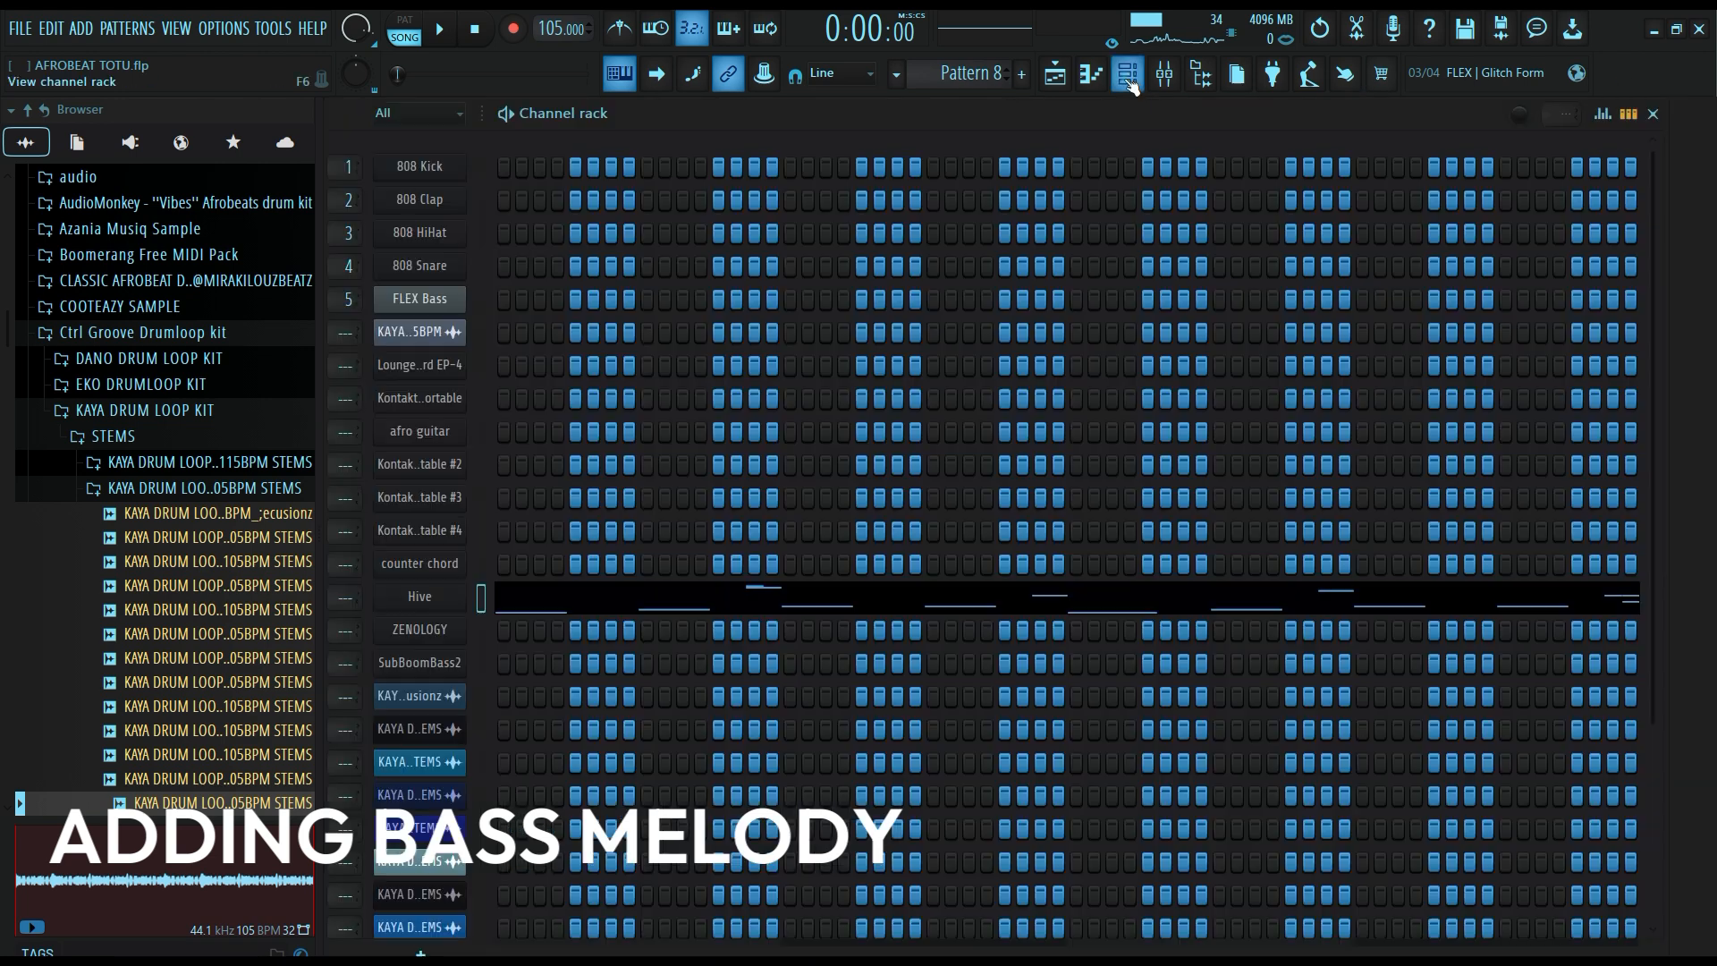
click(607, 613)
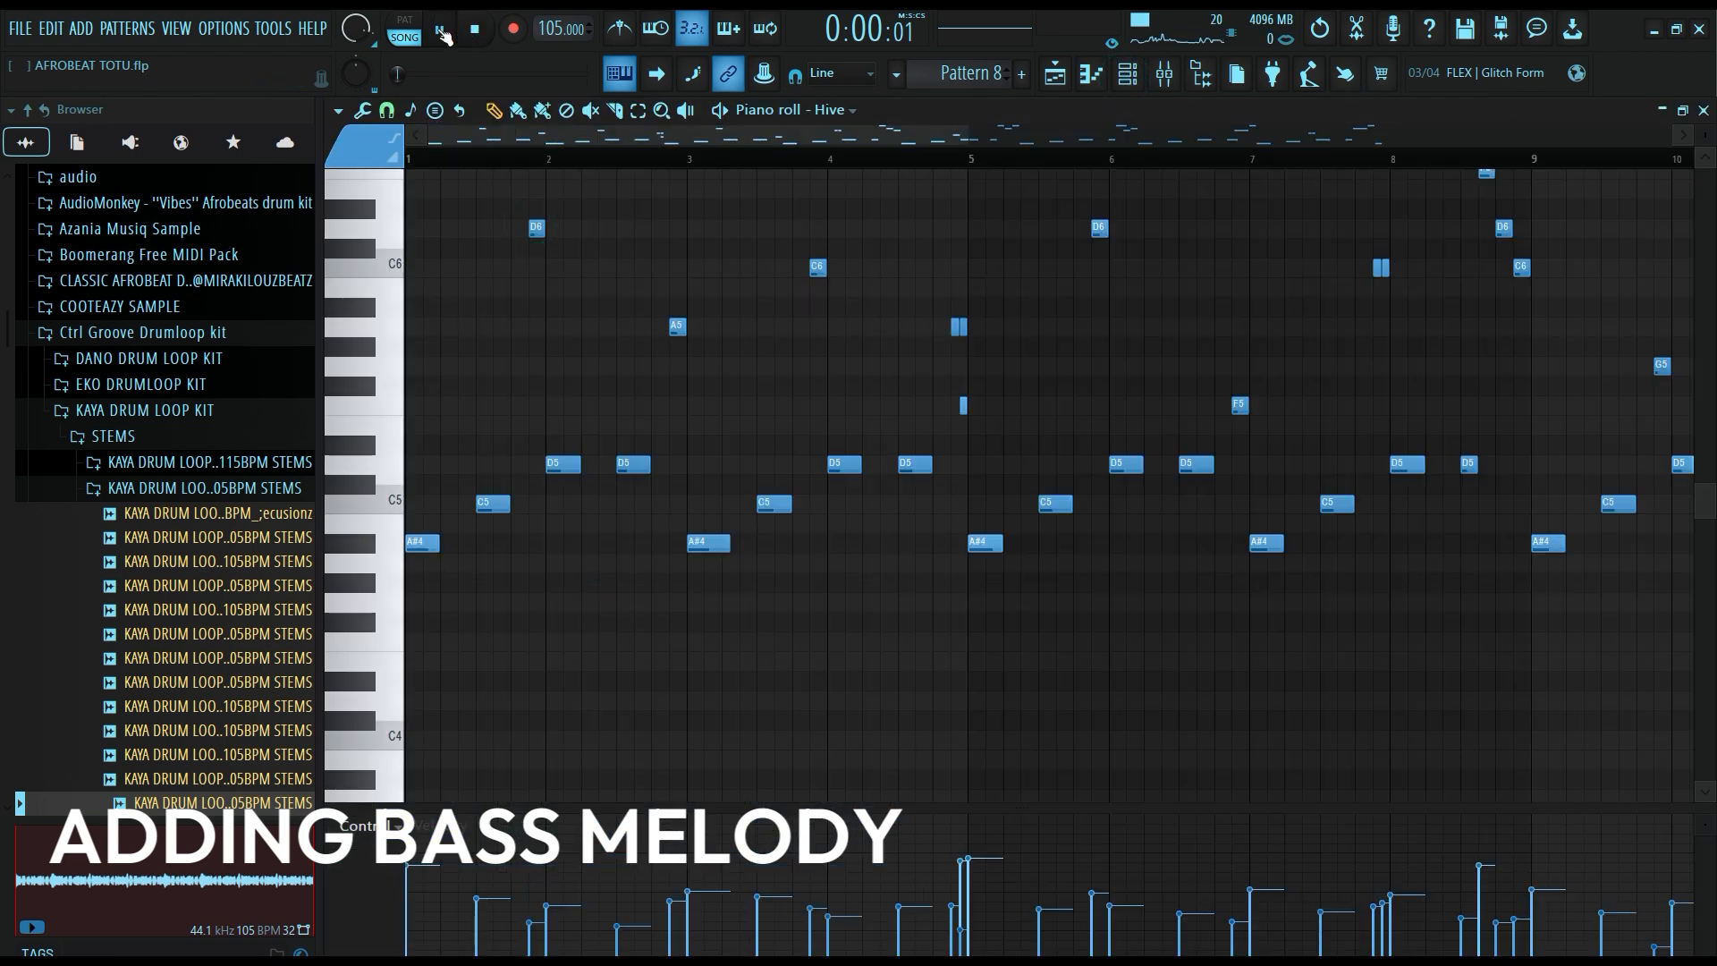
click(441, 30)
scroll(895, 298, up, 2)
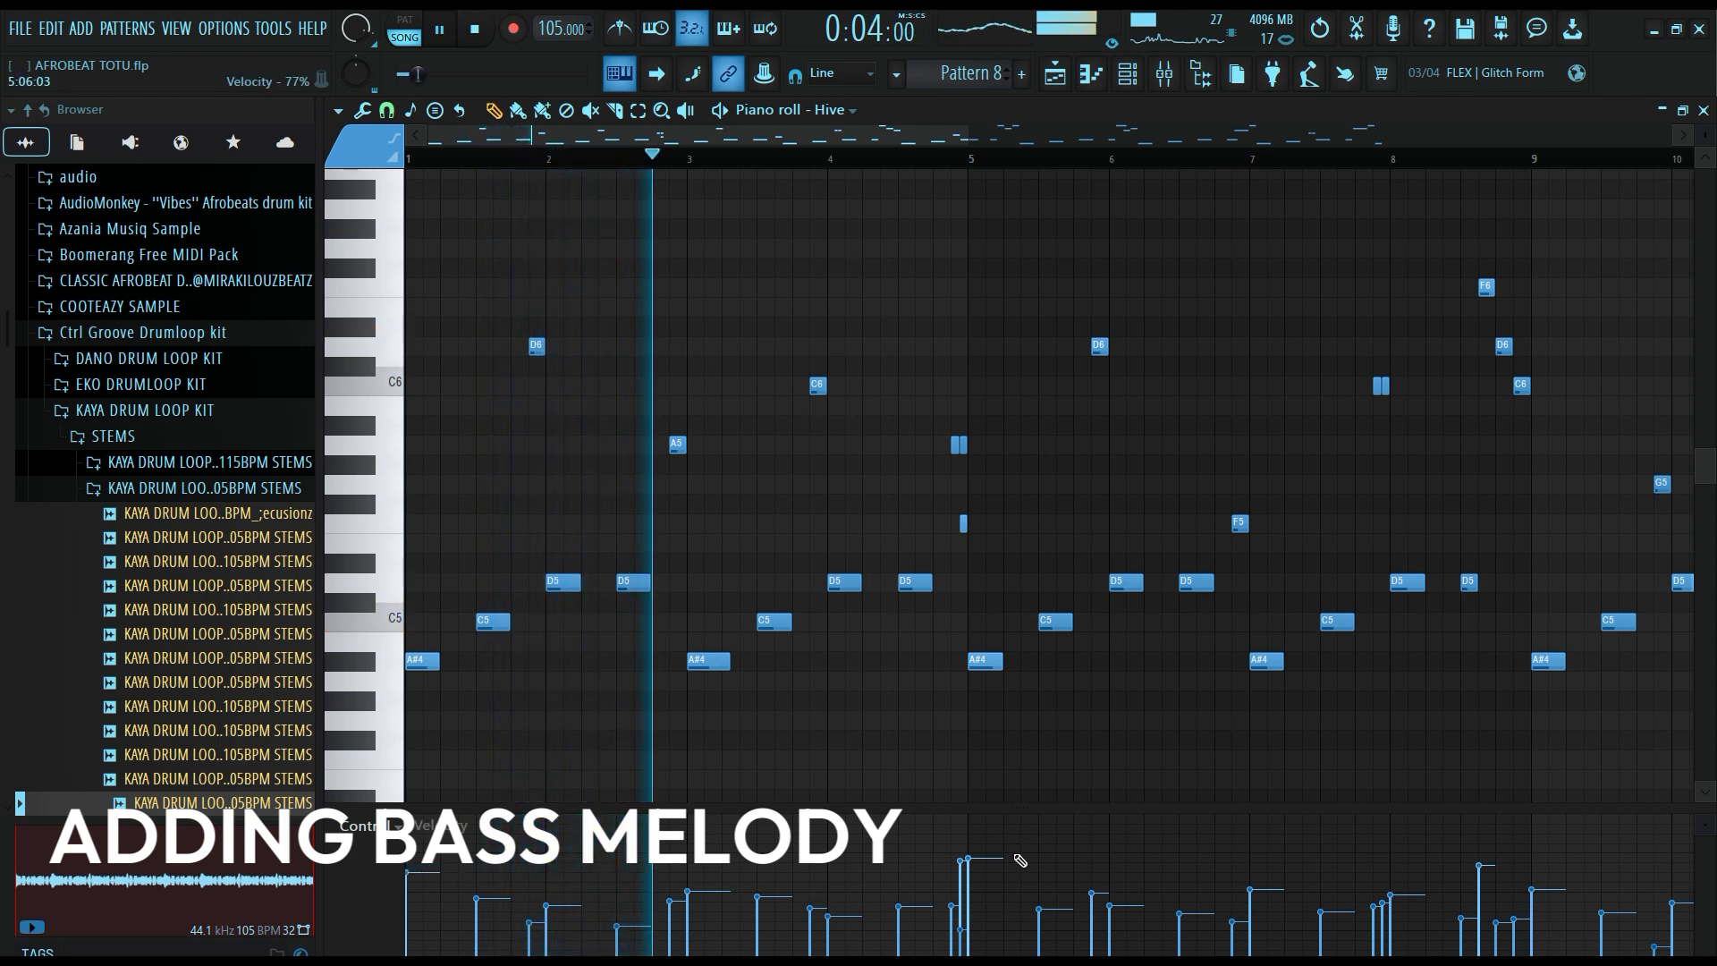
right_click(971, 449)
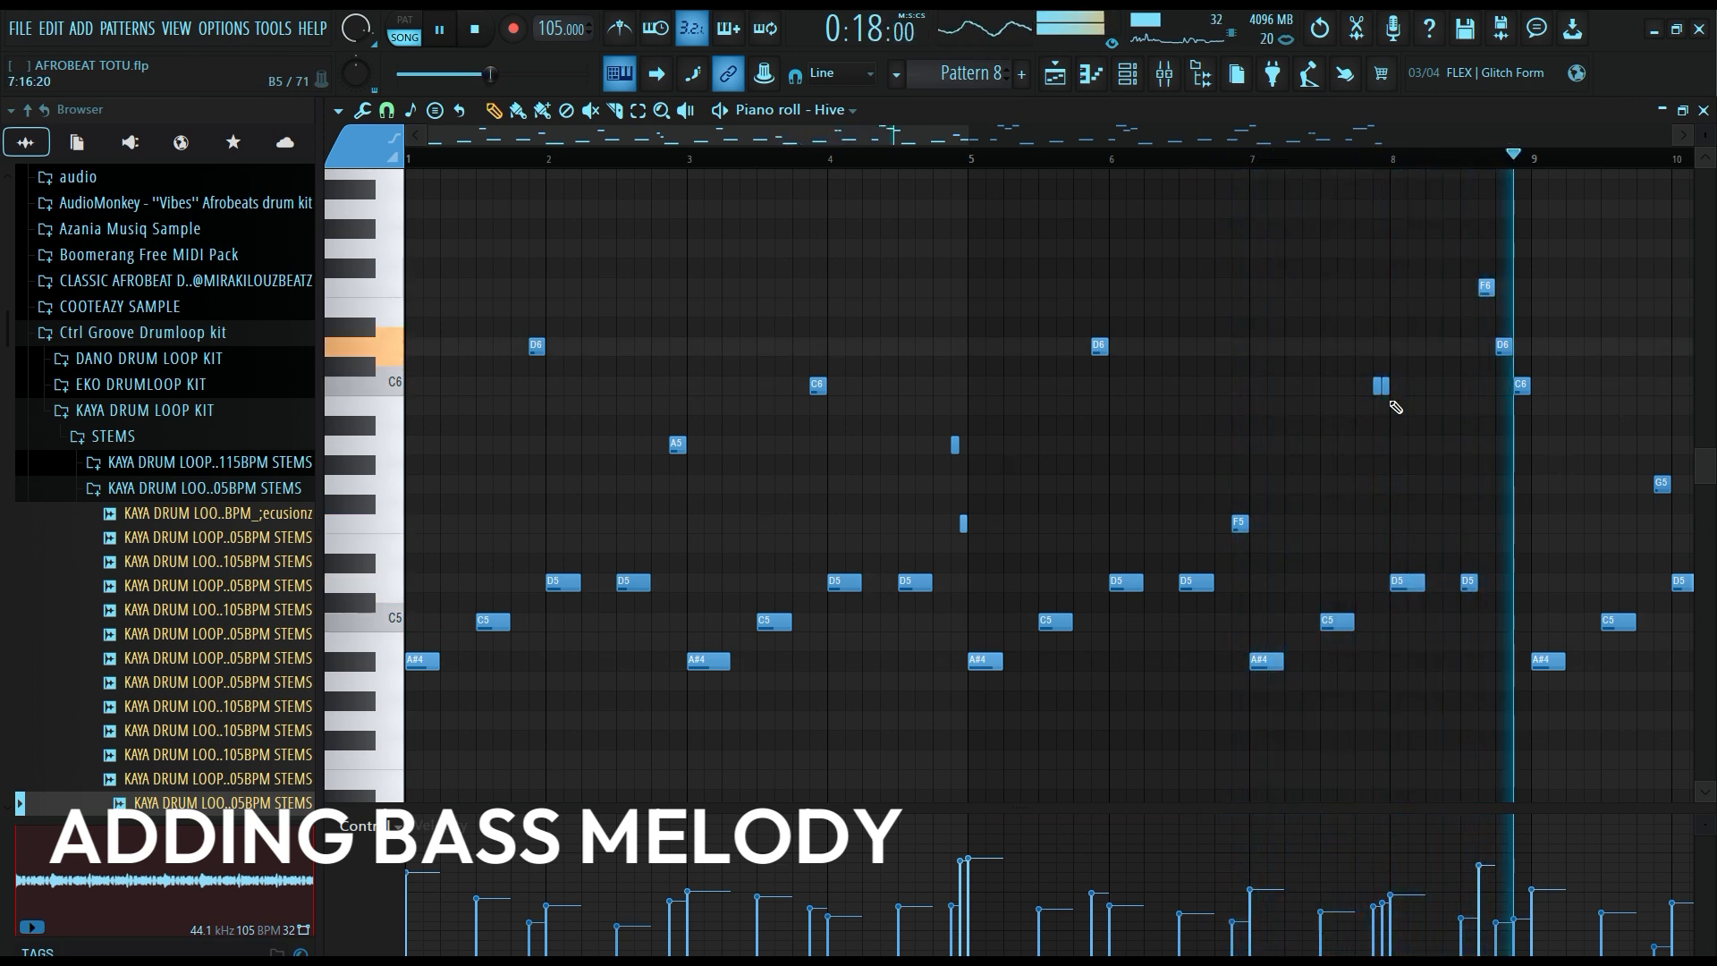
key(space)
click(1058, 75)
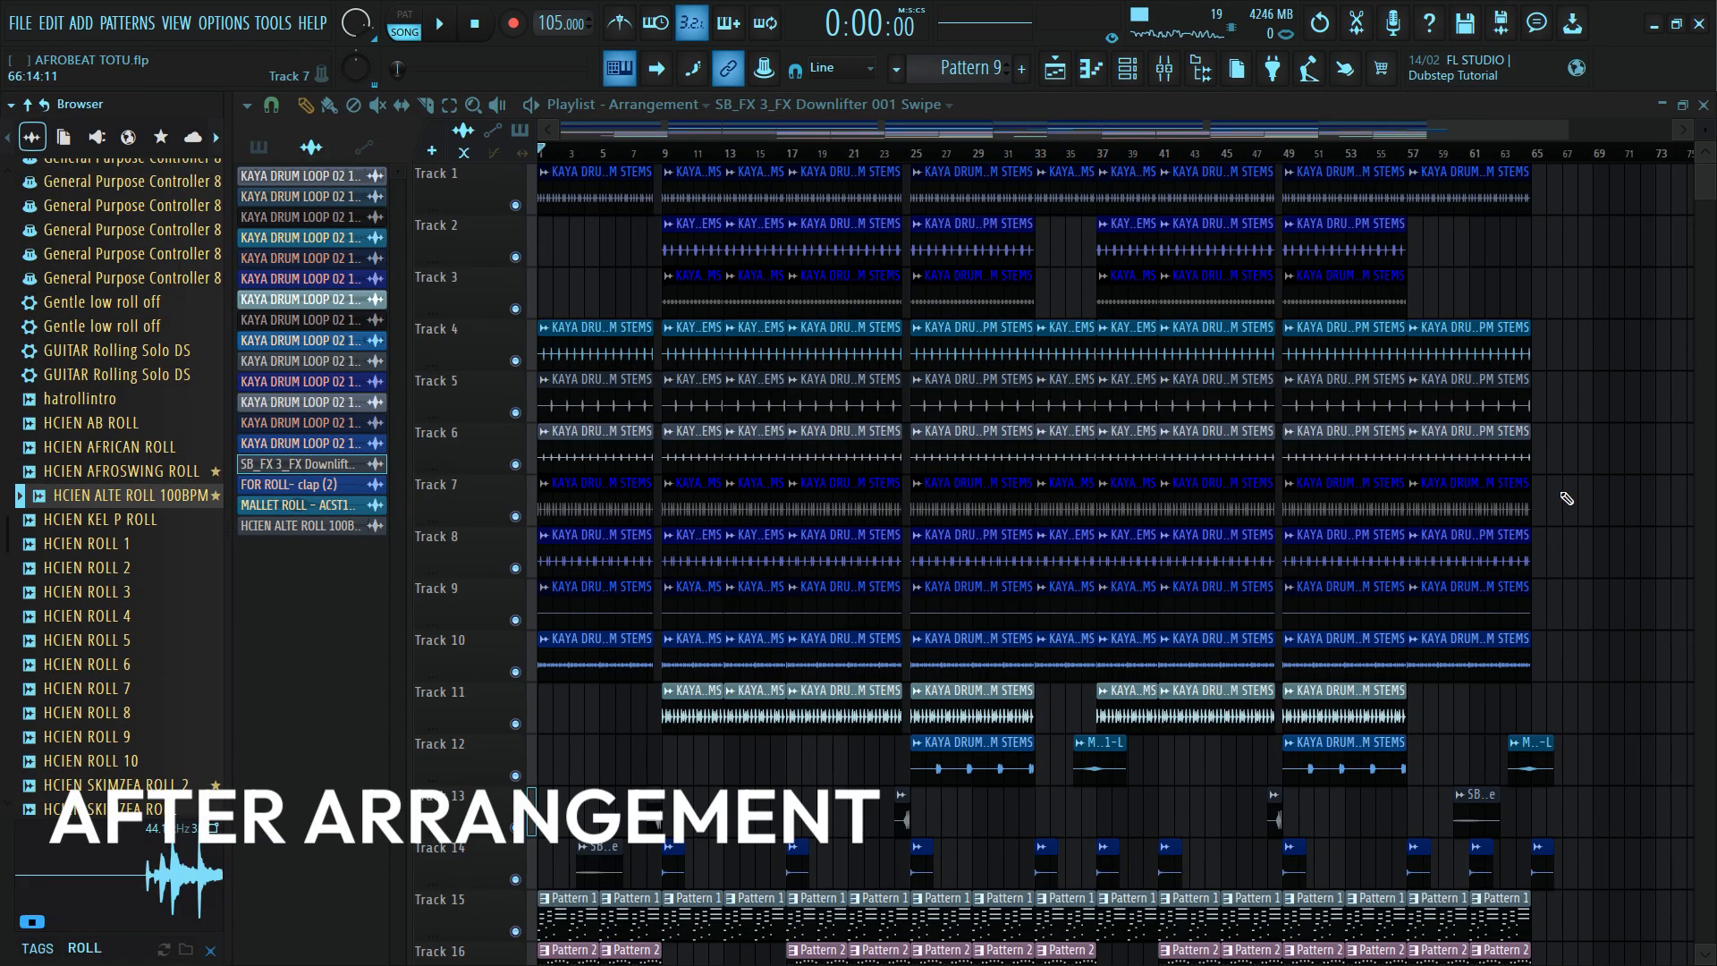
Look over the full arrangement, solo Track 14 and play its downlifter clip from bar 3.
scroll(1566, 498, down, 7)
scroll(1567, 510, down, 3)
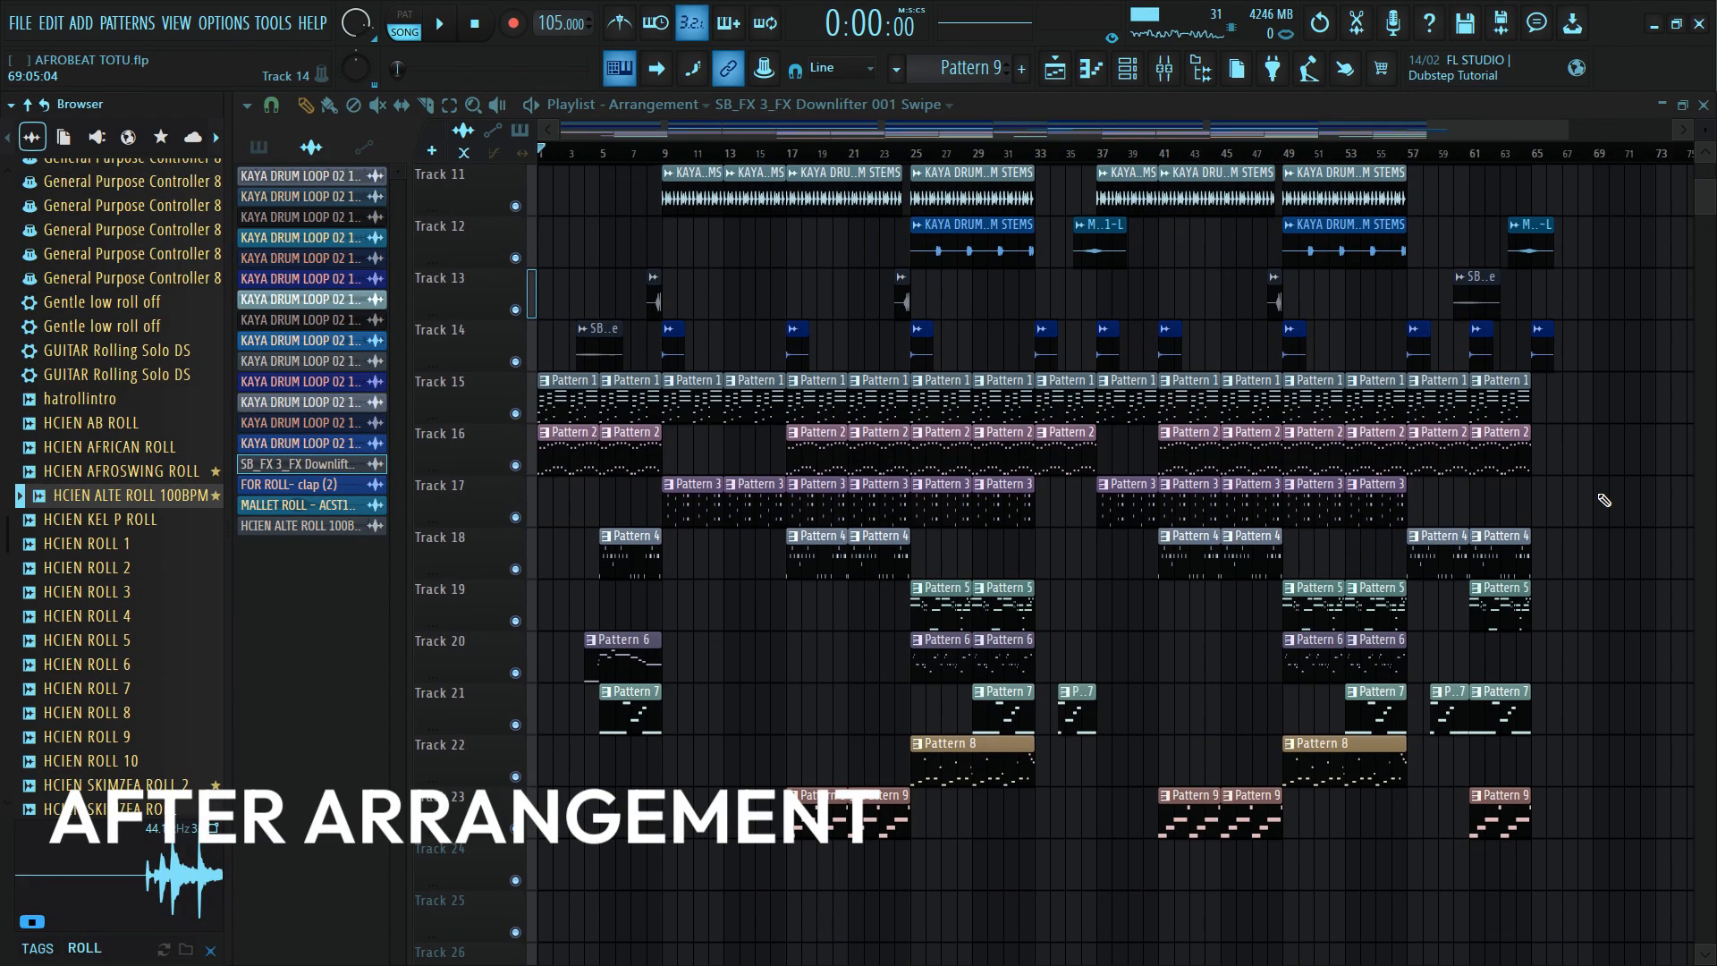
scroll(1592, 503, up, 3)
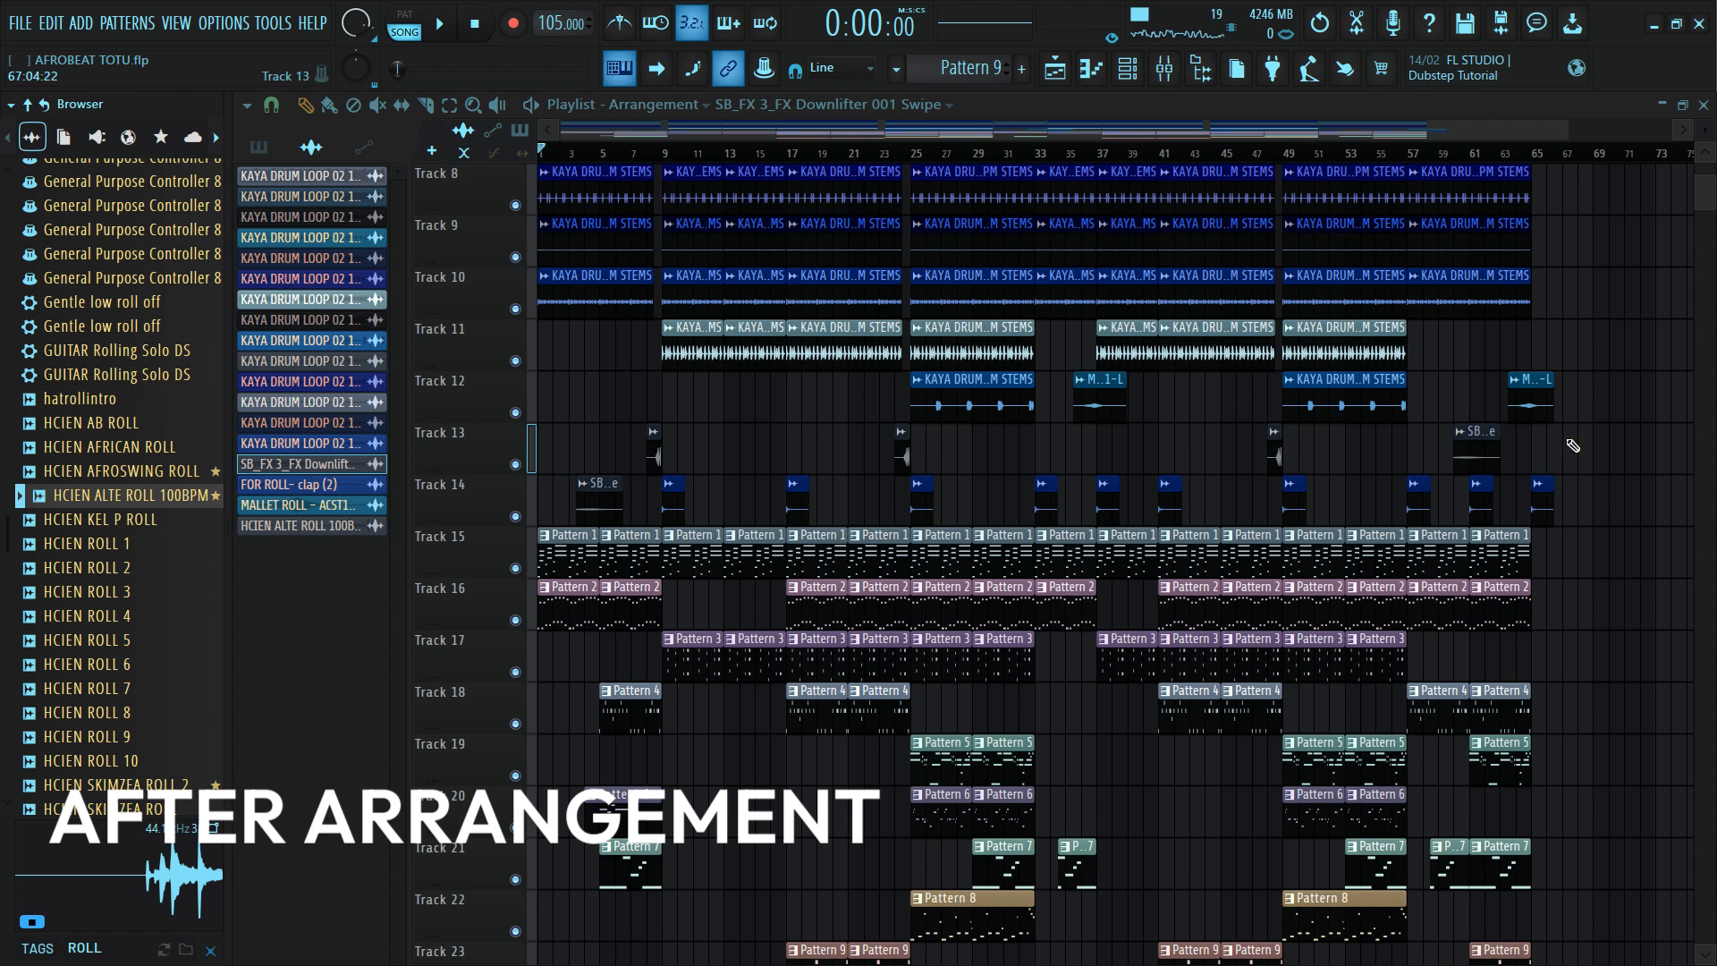
scroll(1571, 445, down, 5)
click(570, 152)
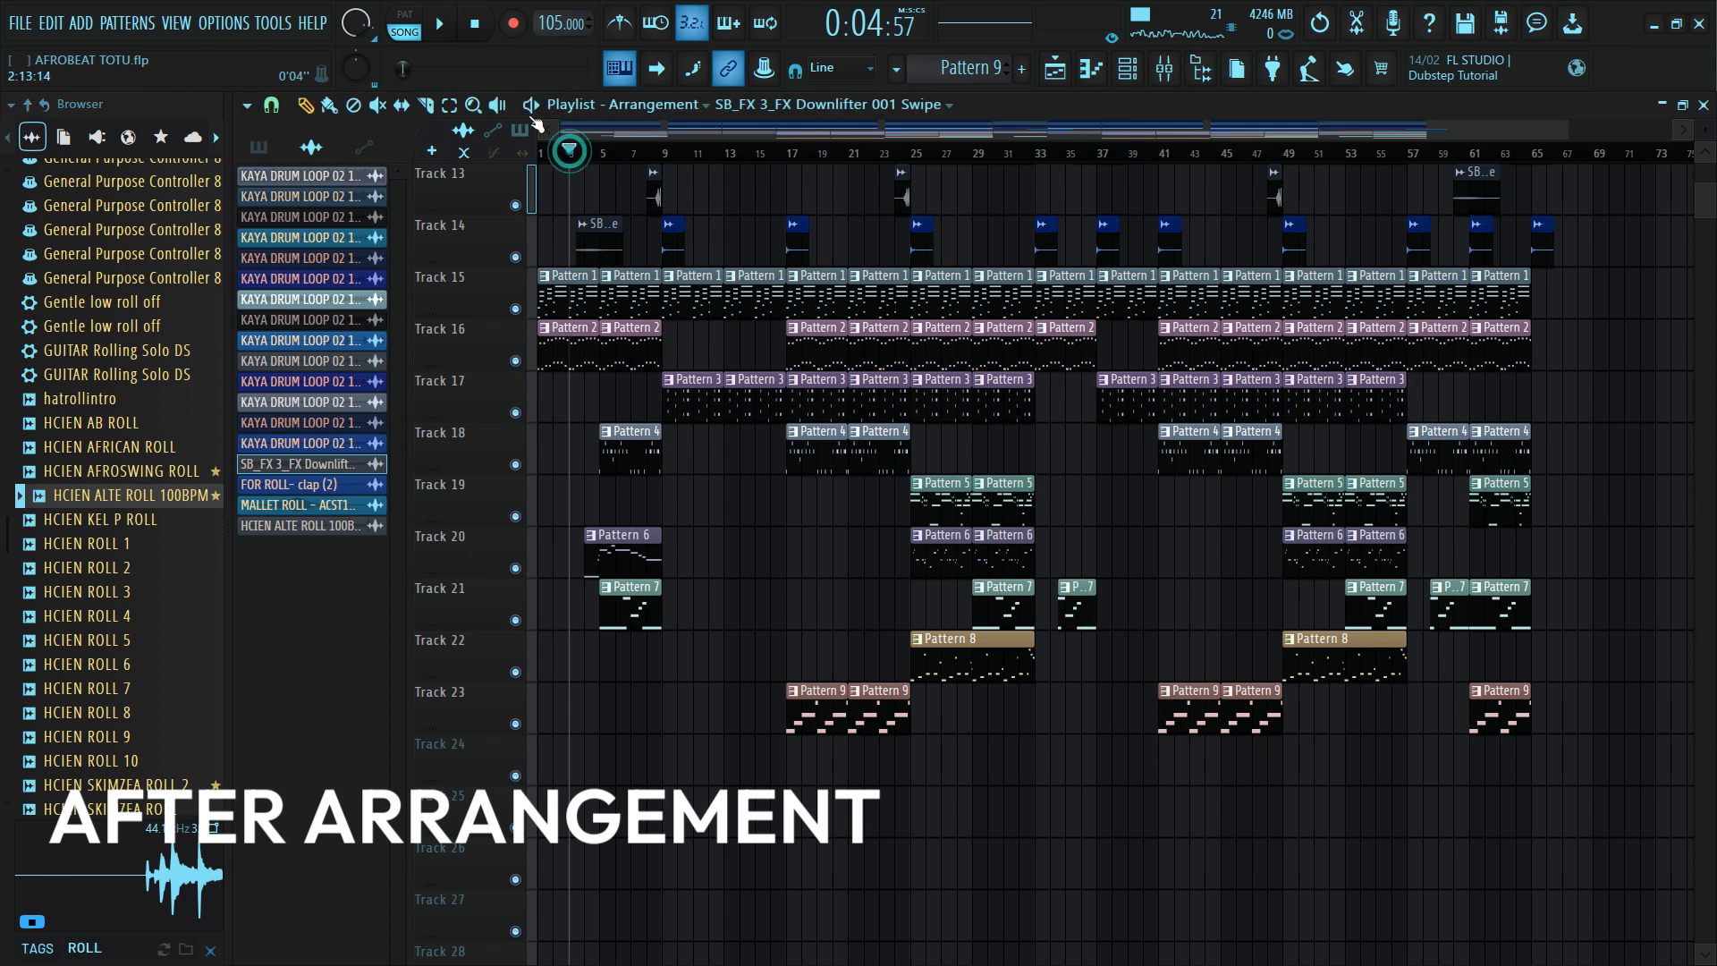
click(447, 36)
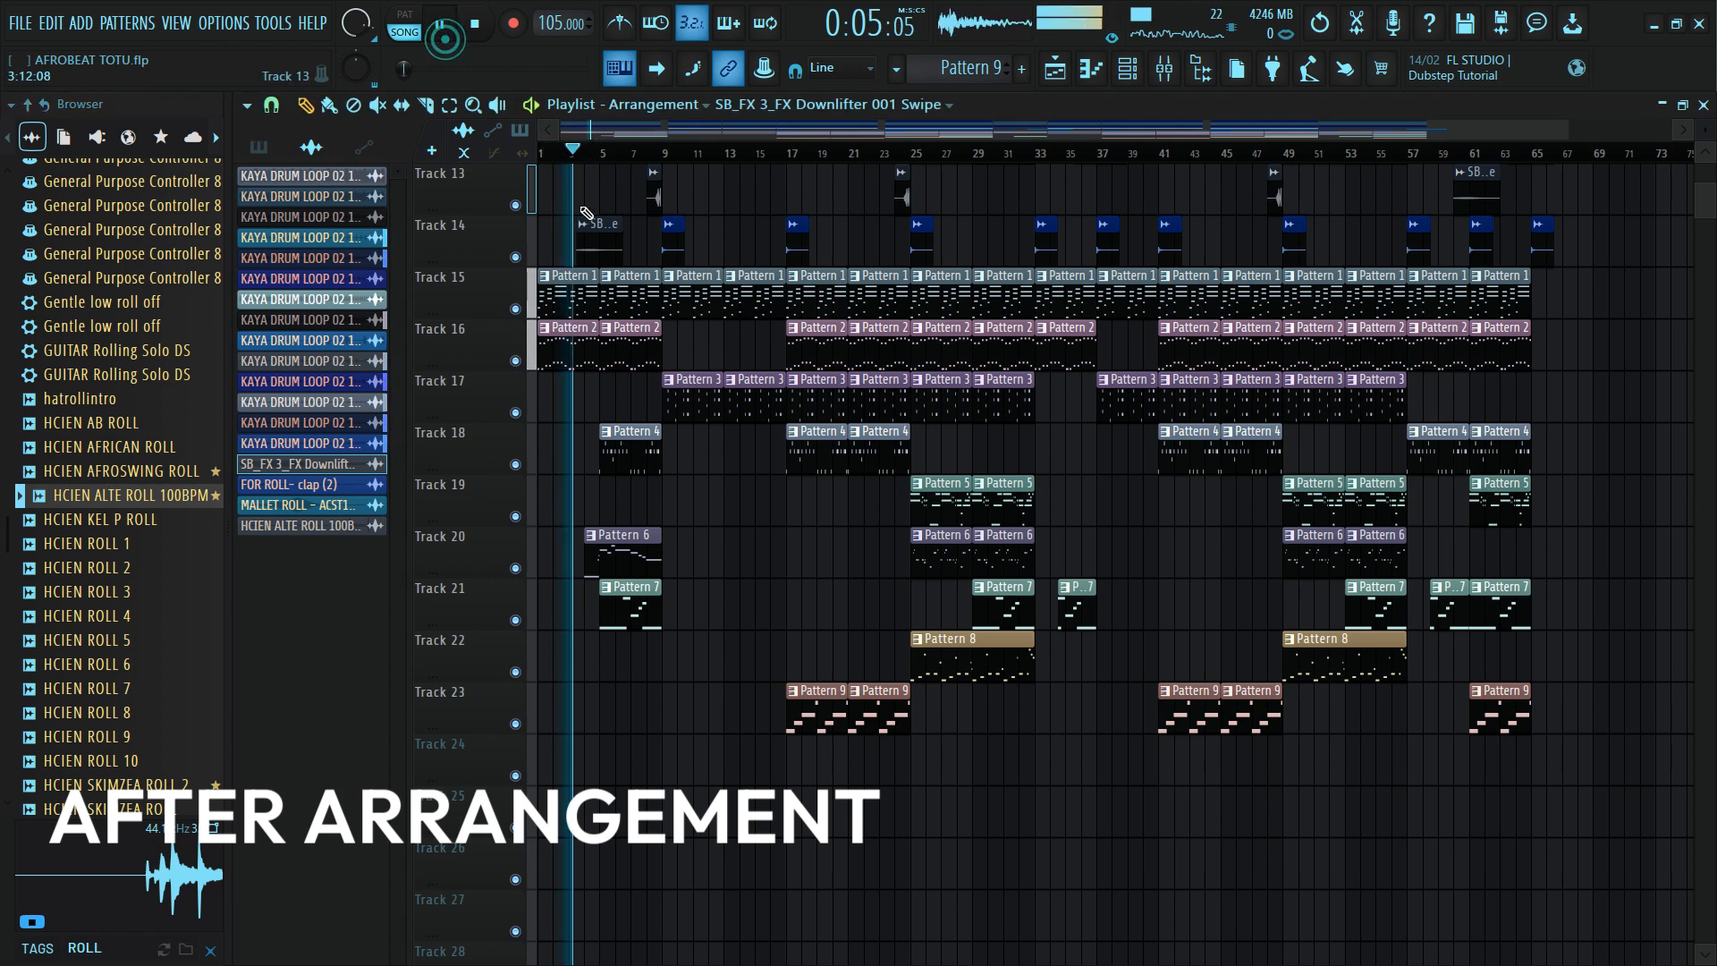
right_click(515, 257)
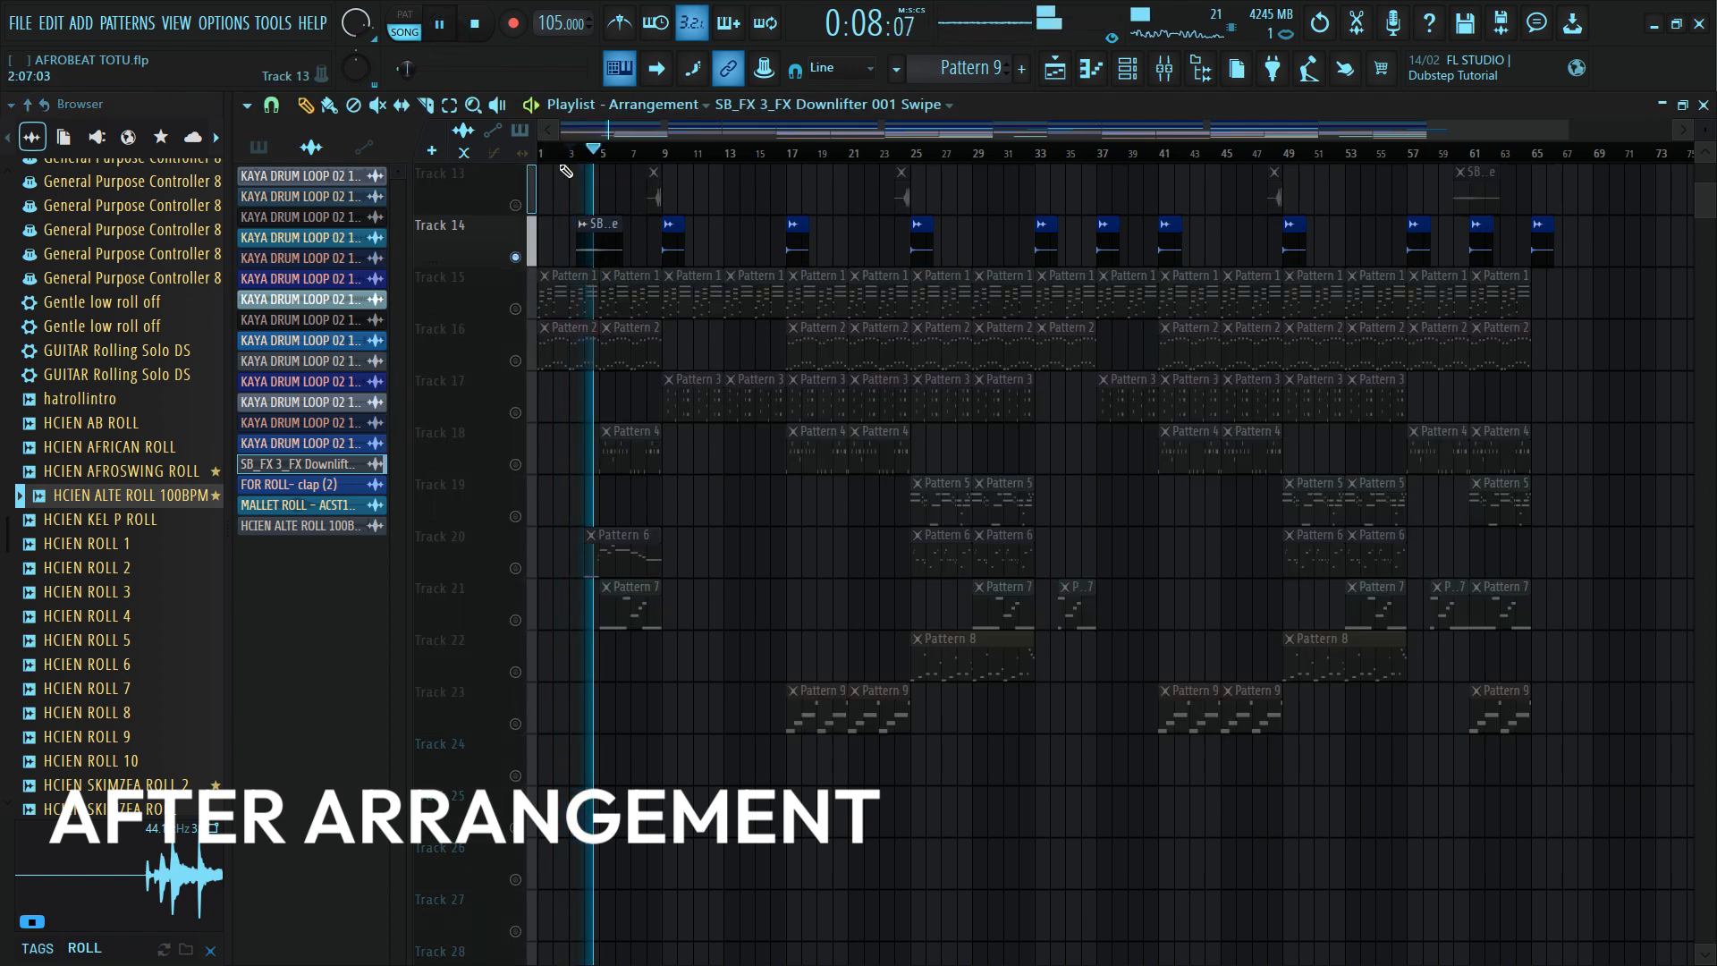
click(570, 153)
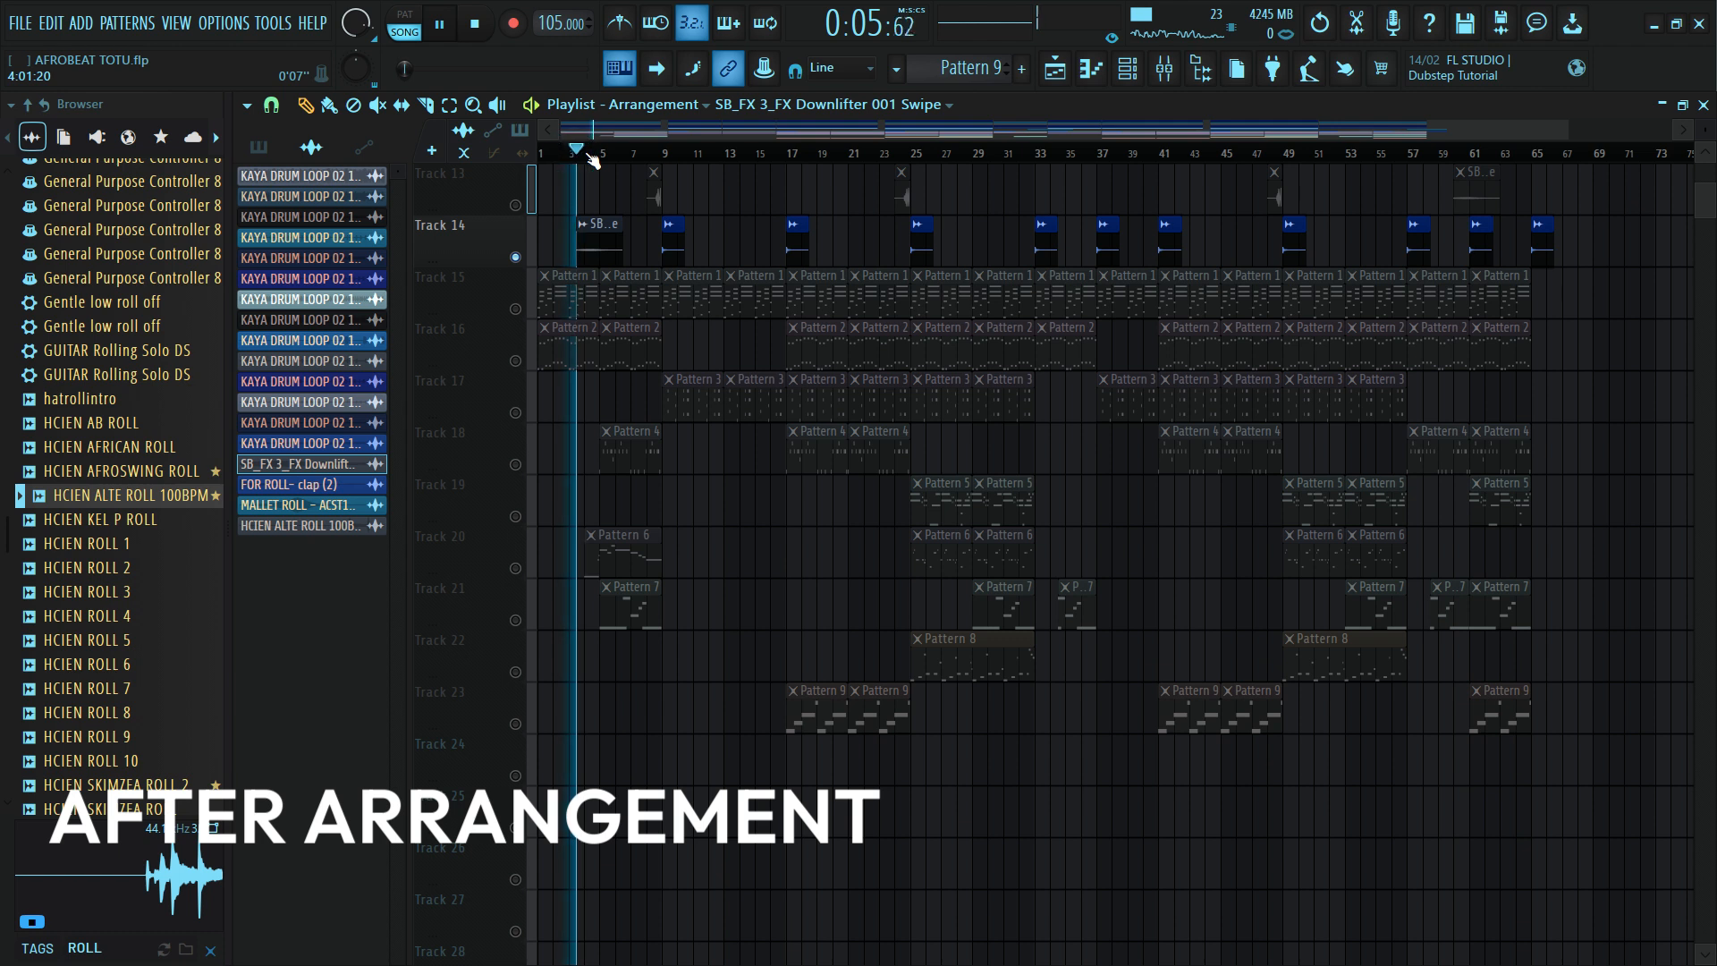
click(440, 27)
Enable Track 13 alongside the soloed Track 14, play both from bar 8, and restore all tracks.
scroll(704, 250, up, 2)
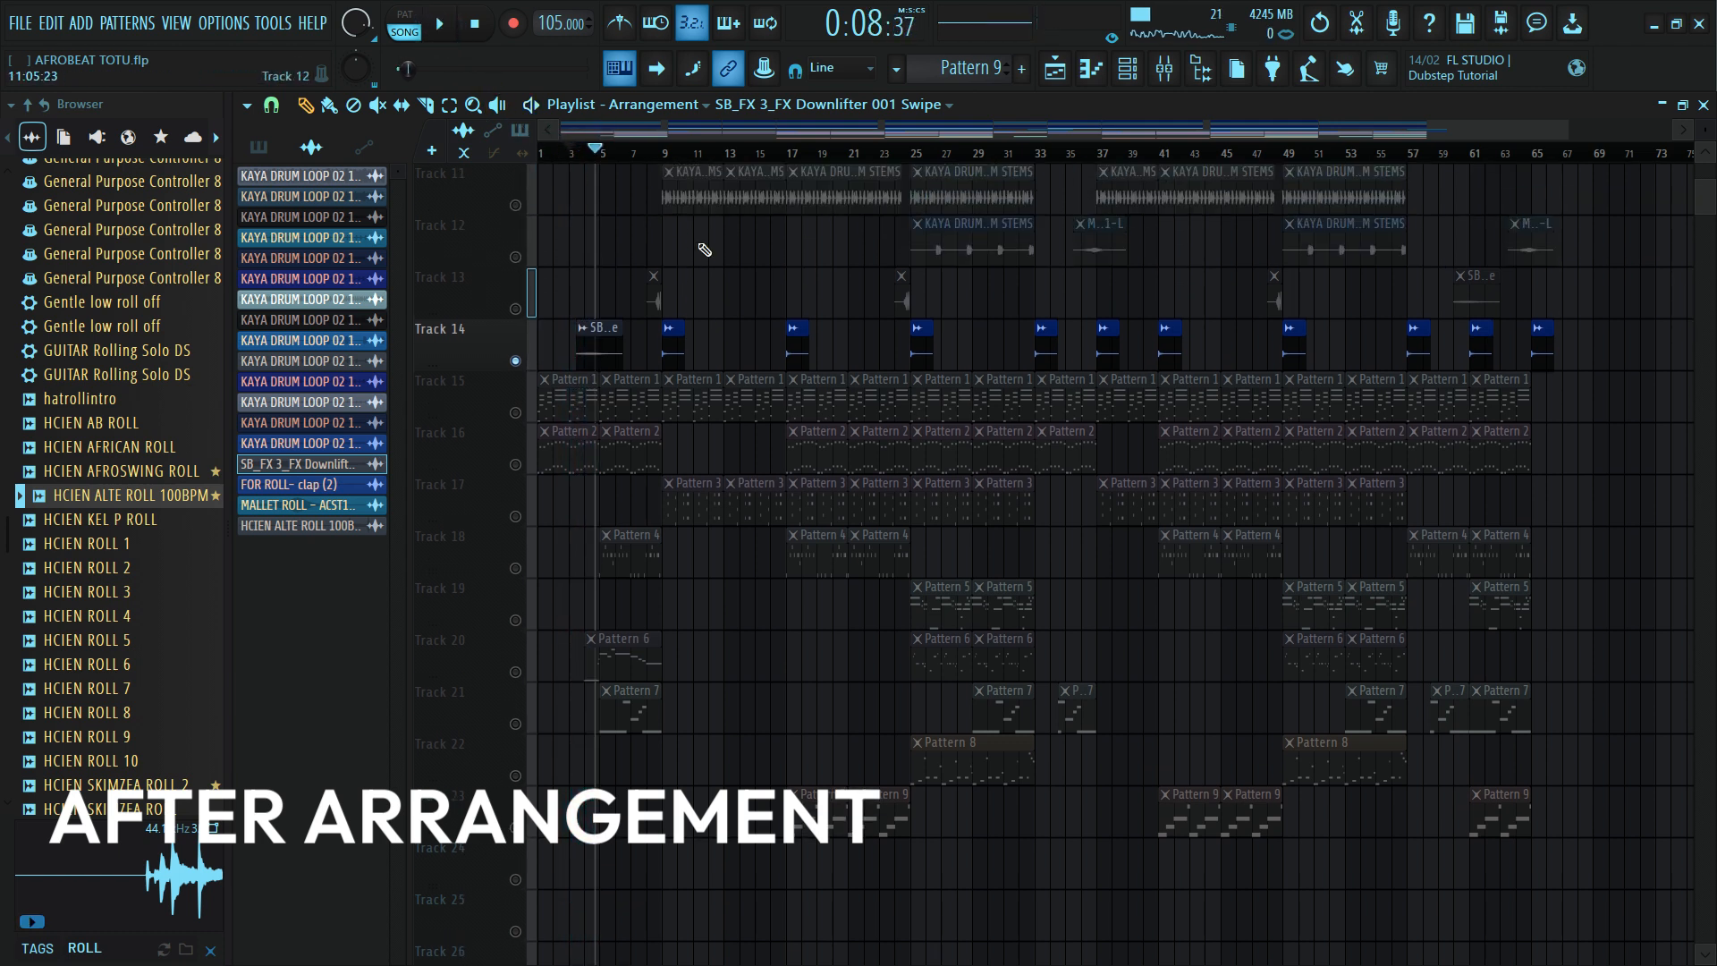
click(647, 147)
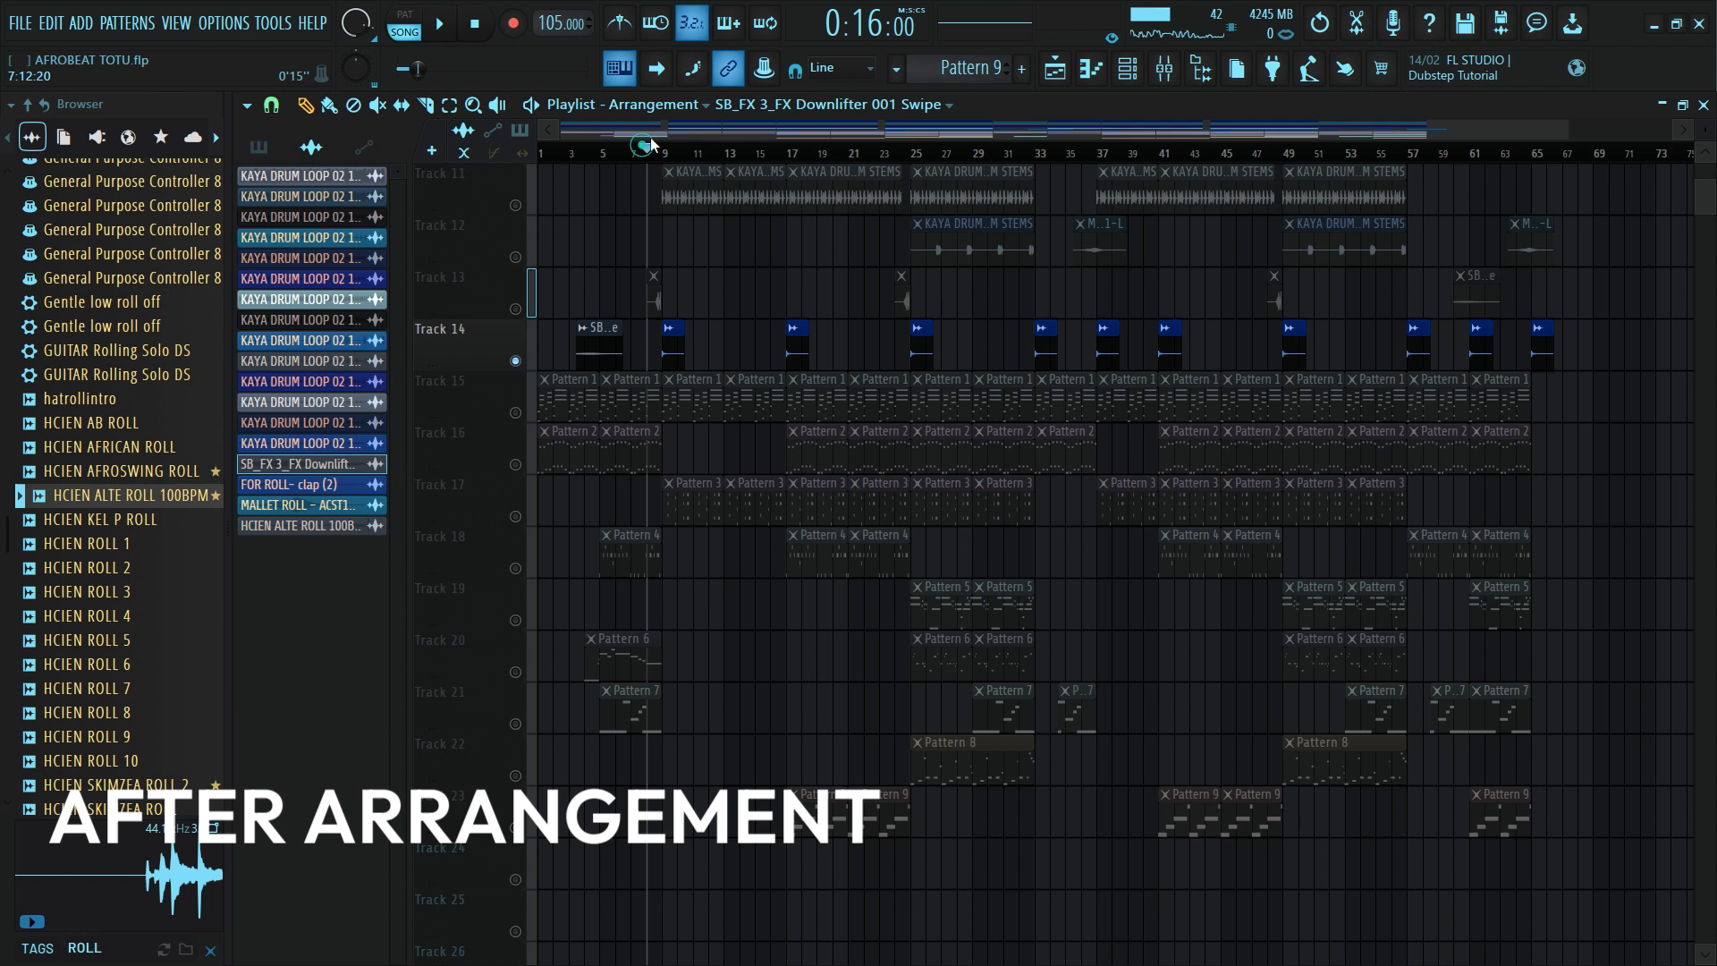
click(517, 304)
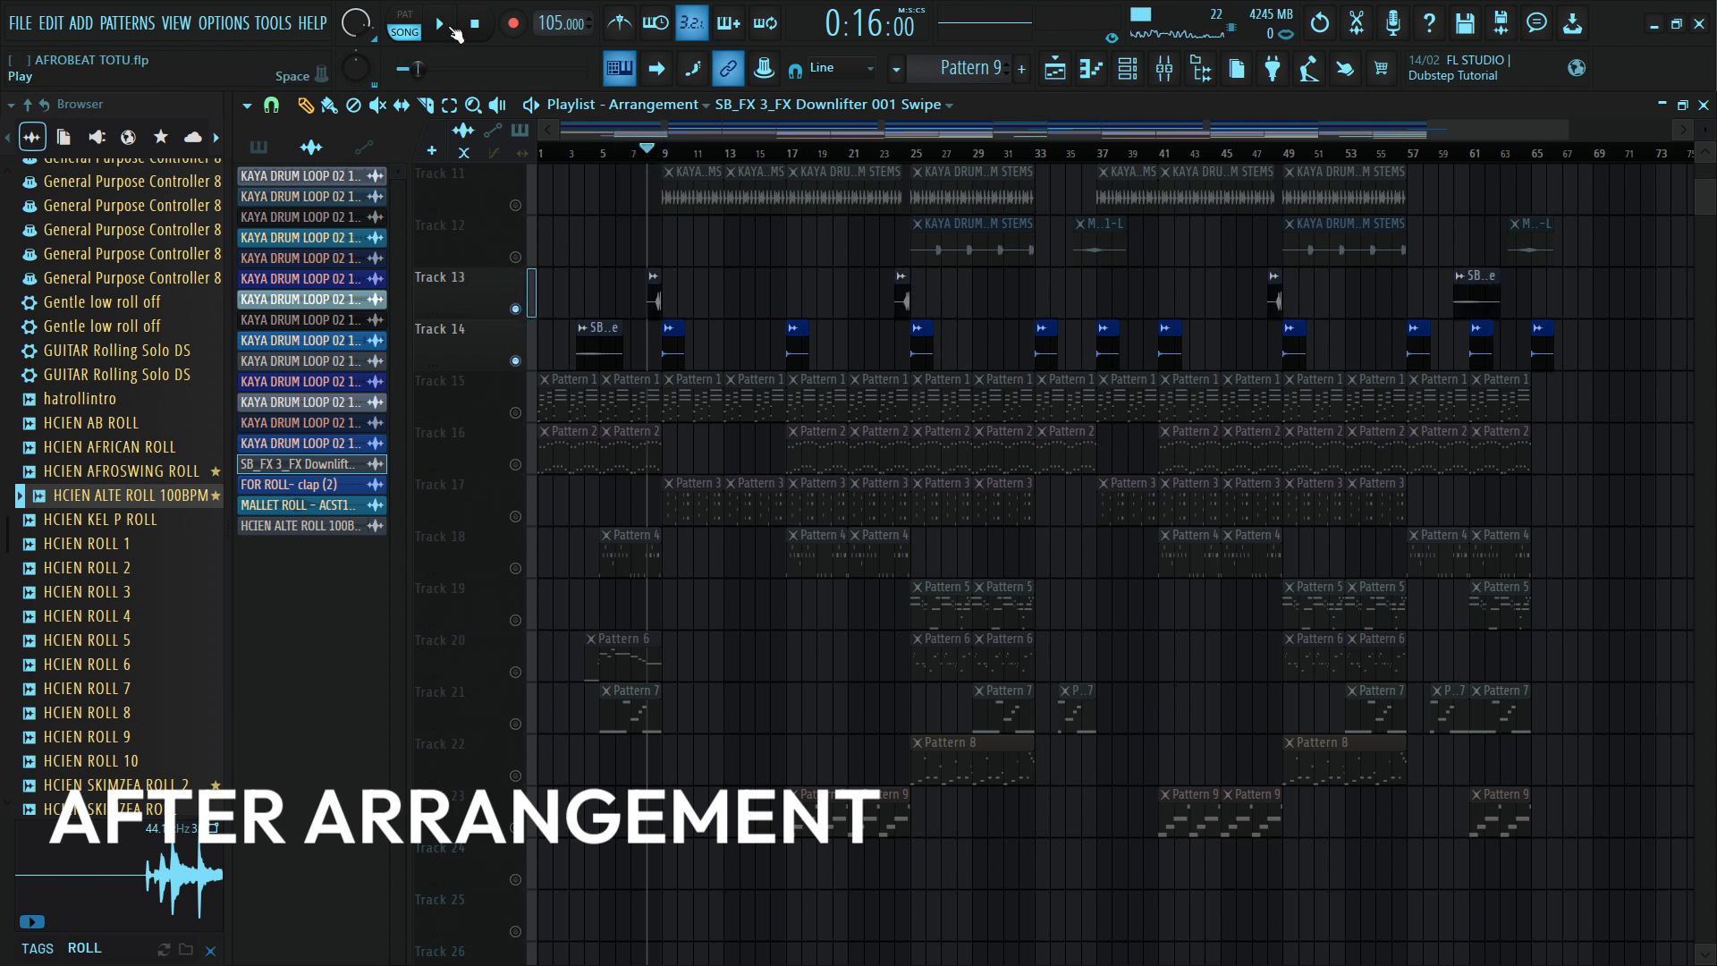
click(452, 28)
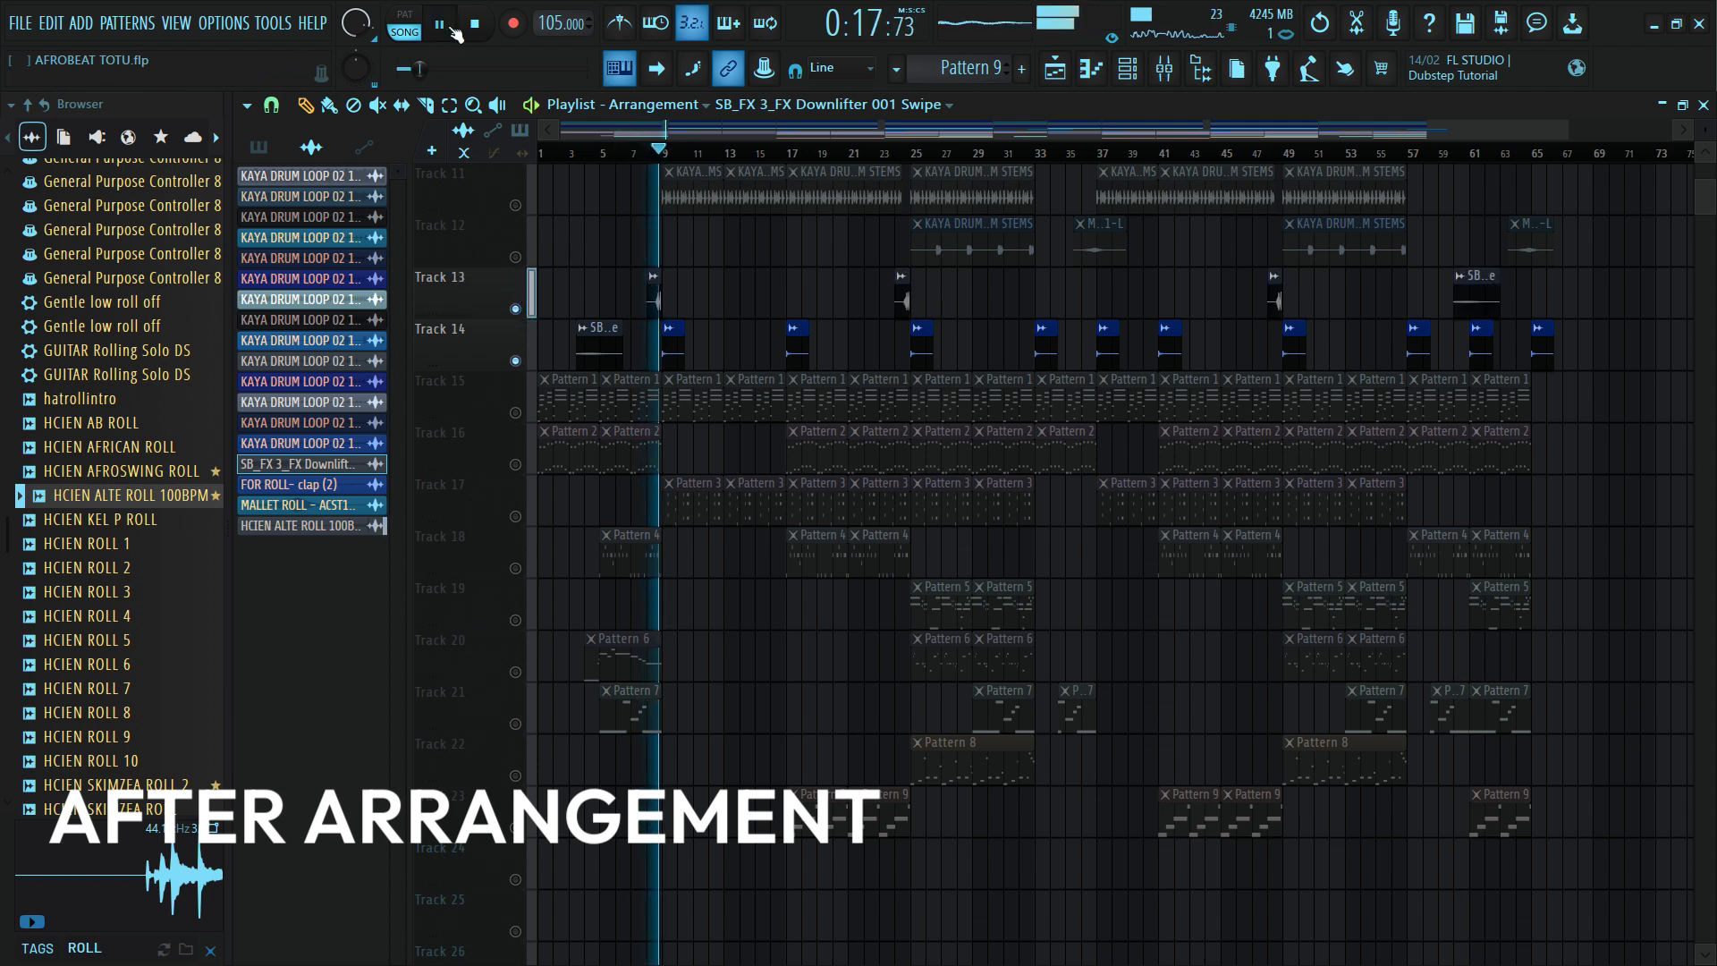
click(453, 29)
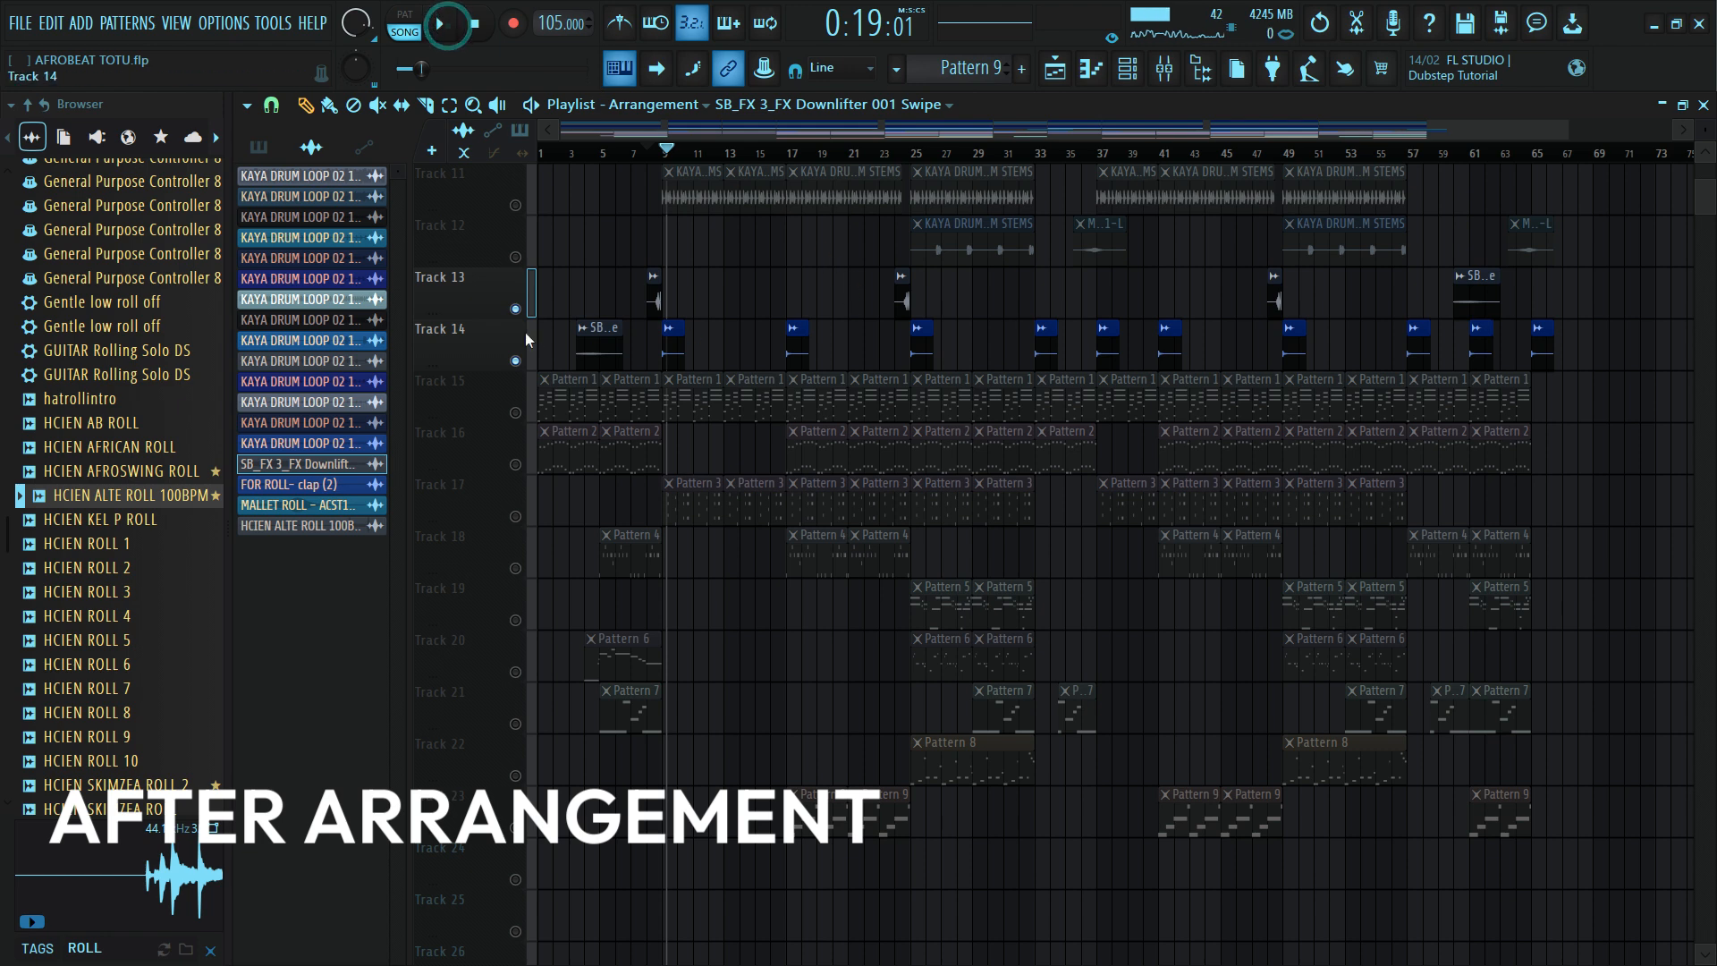
right_click(515, 360)
Review the arranged tracks, play the intro from bar 1 into bar 10, and move the playhead back to bar 9.
scroll(1430, 382, up, 3)
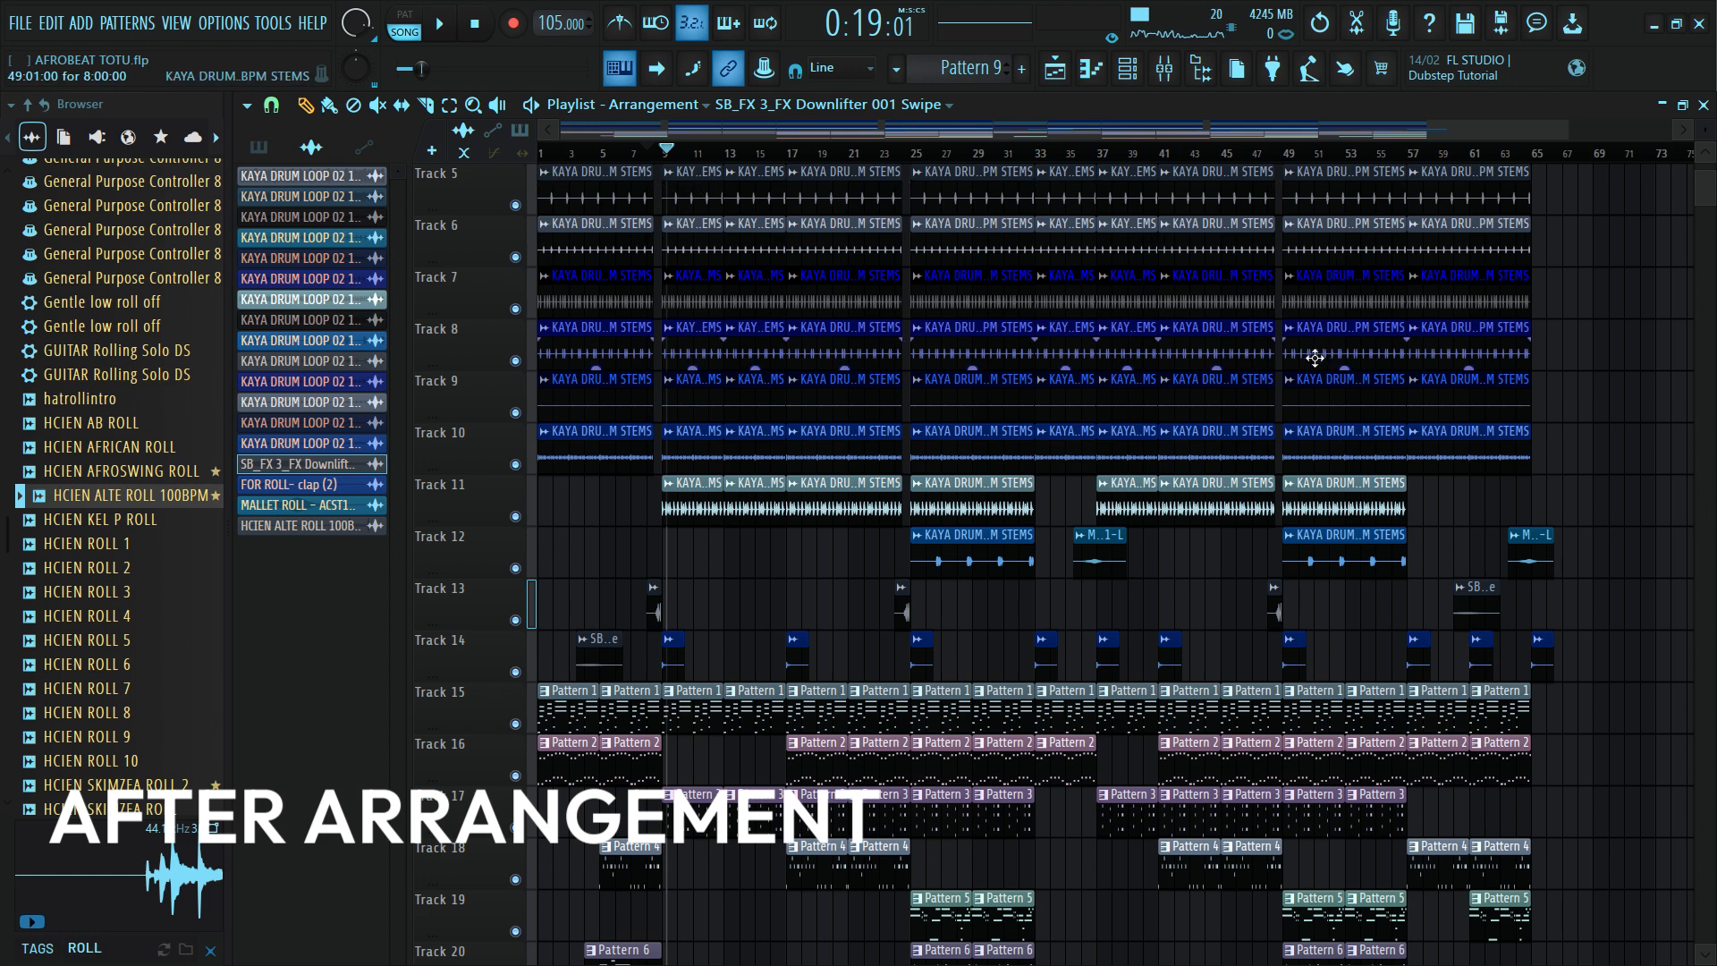
scroll(1315, 358, up, 3)
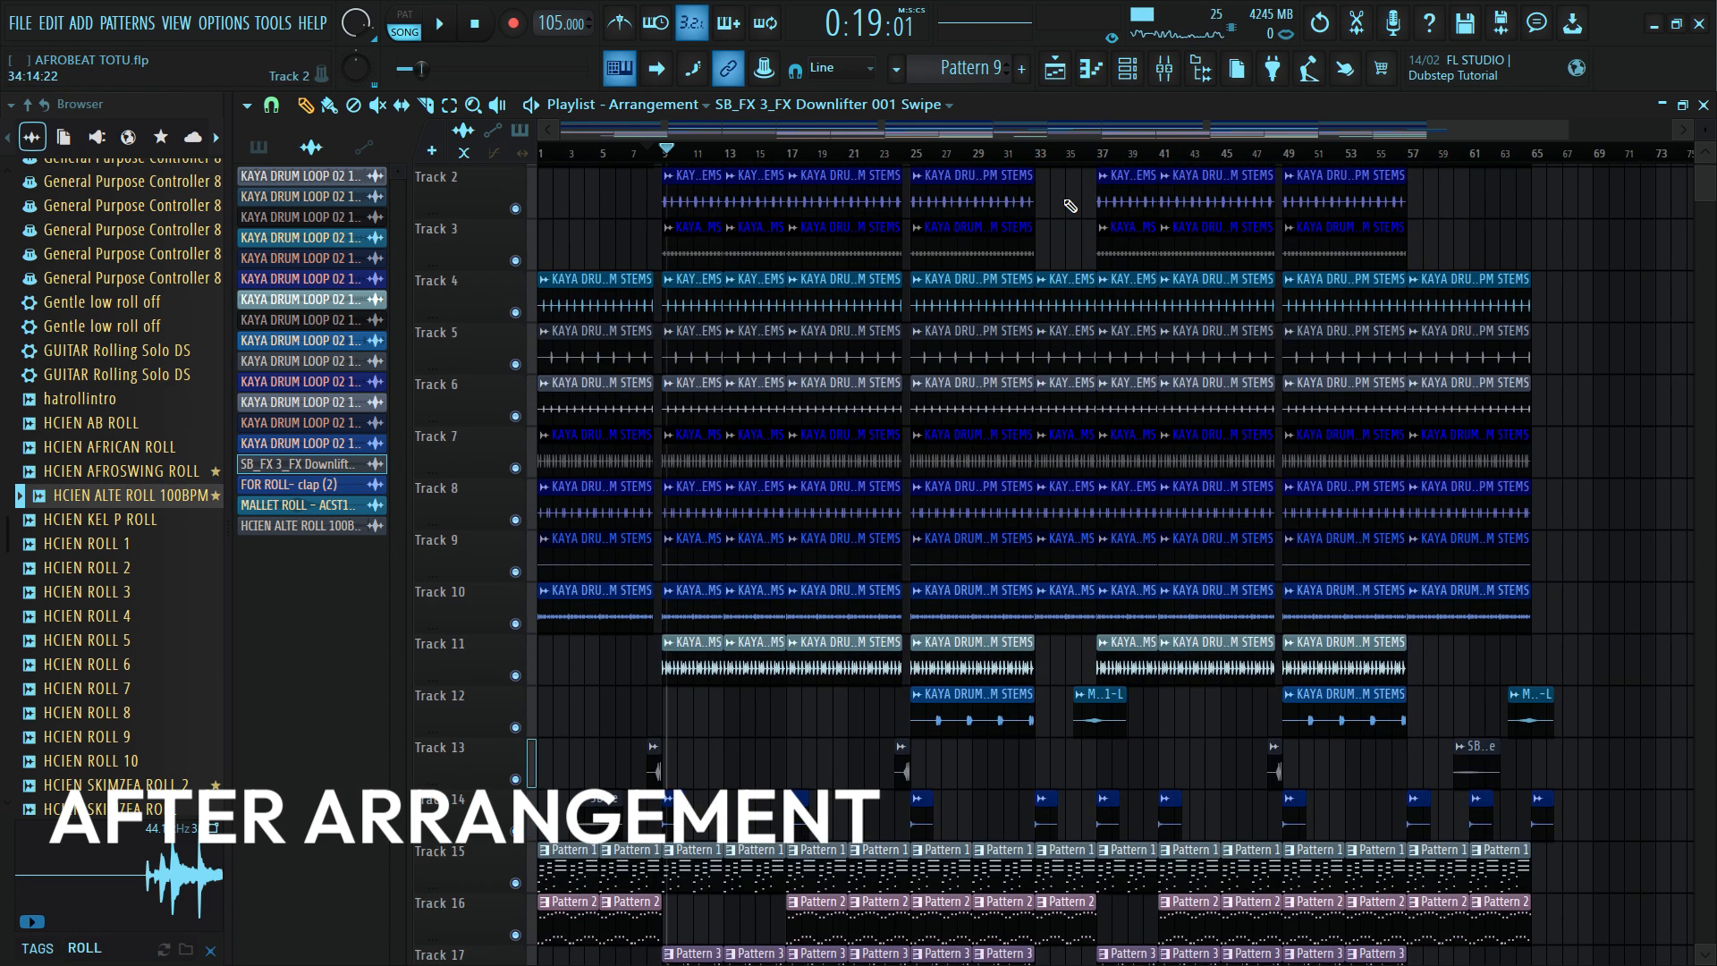
scroll(1055, 192, down, 1)
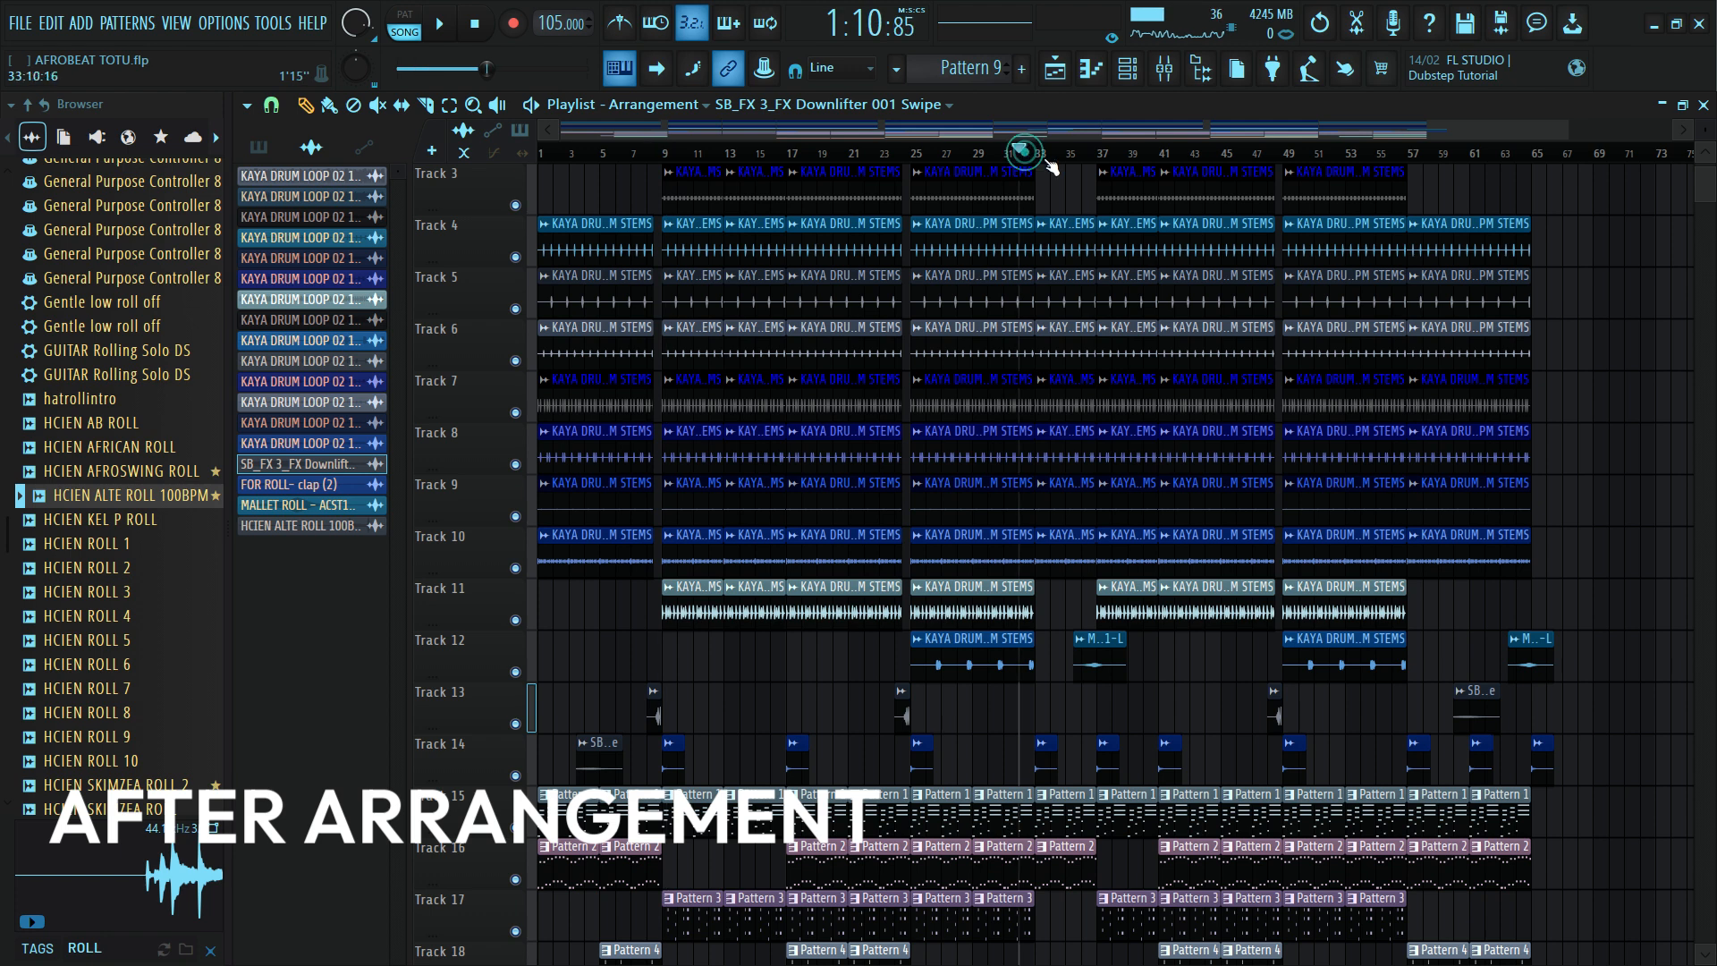
scroll(1292, 233, down, 1)
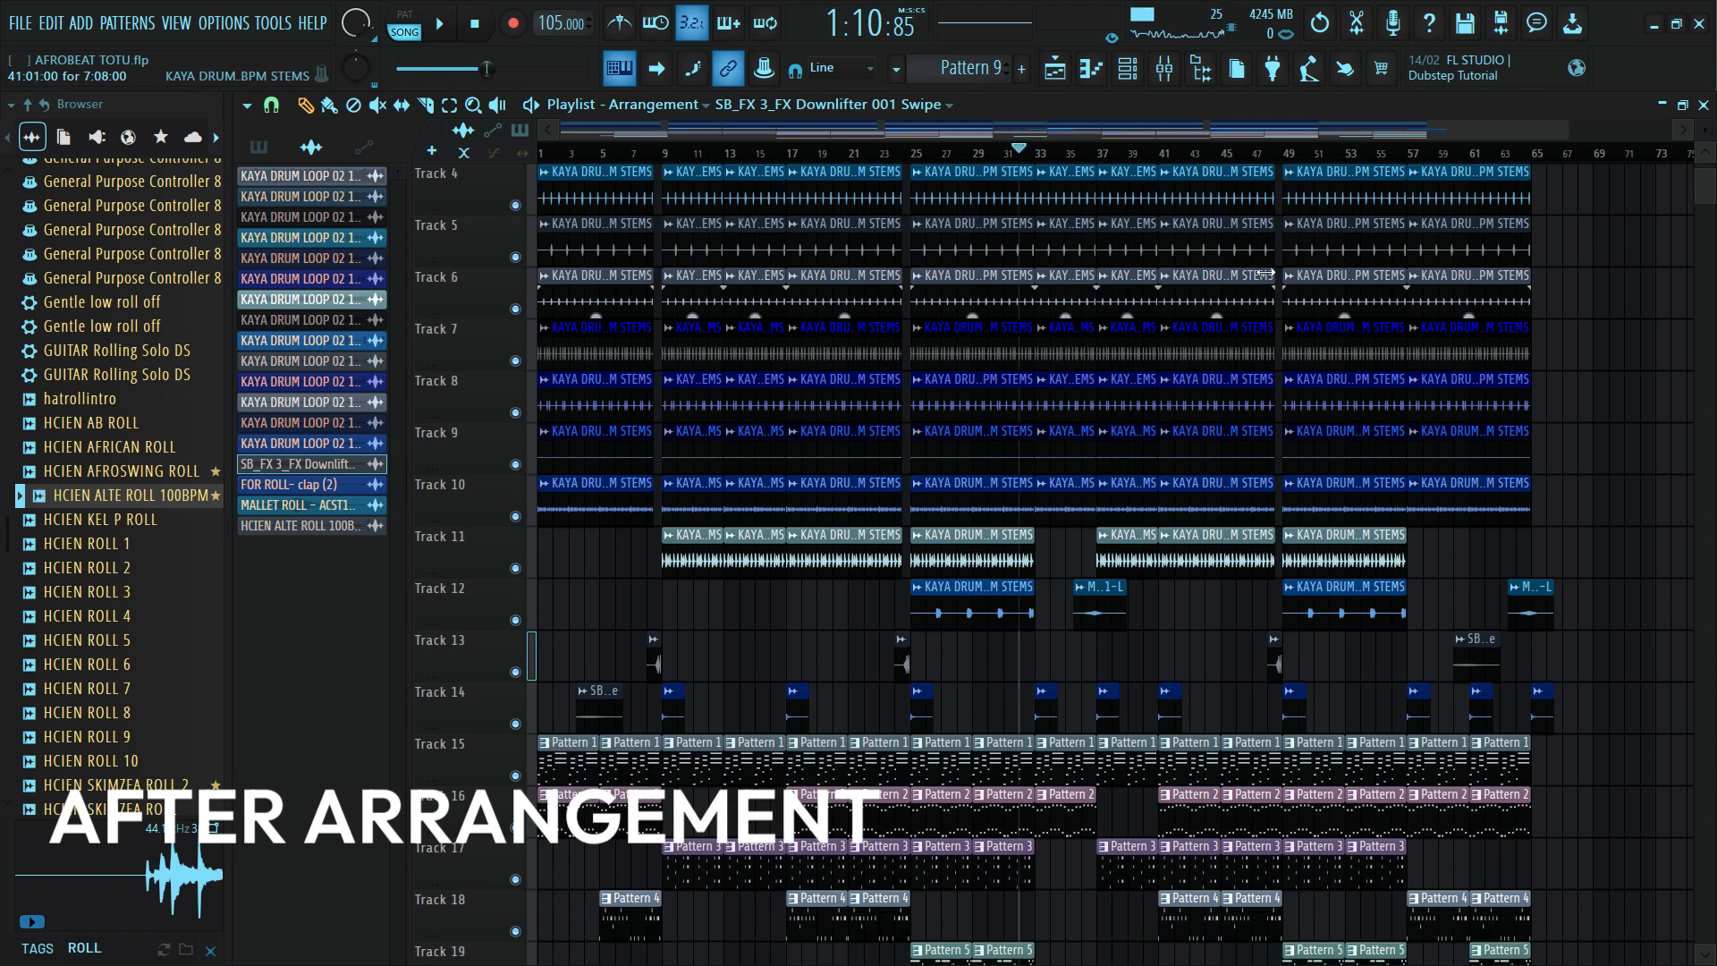
scroll(1279, 259, down, 3)
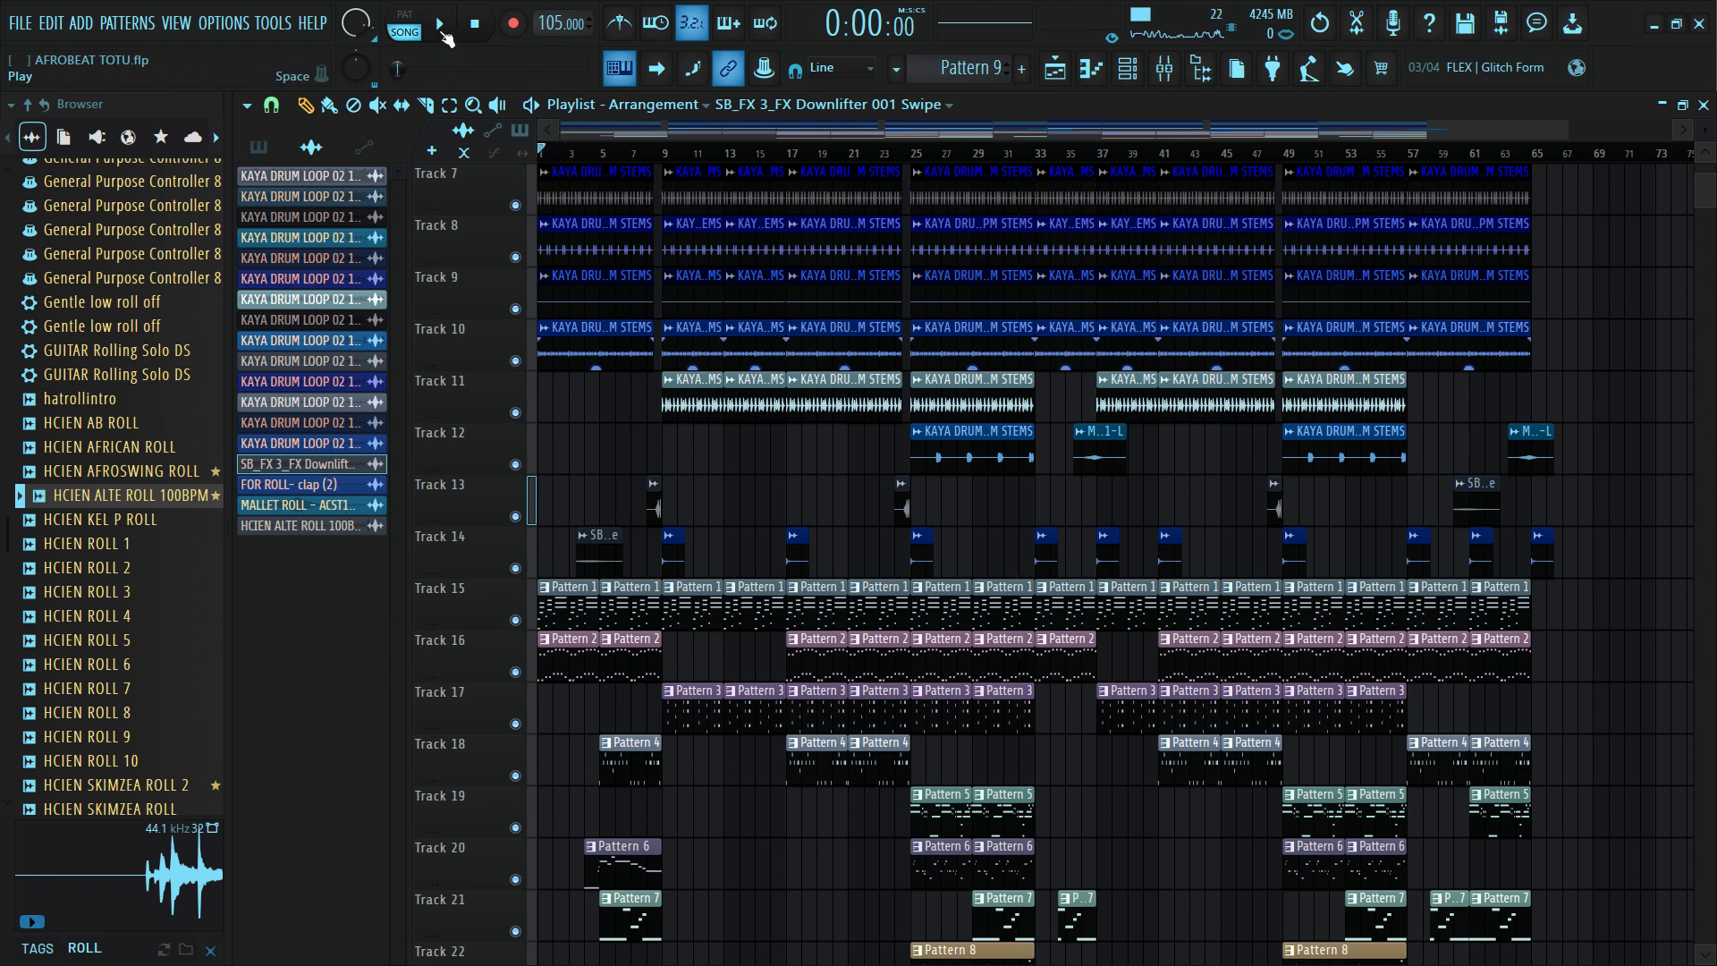
click(439, 25)
scroll(1155, 331, down, 4)
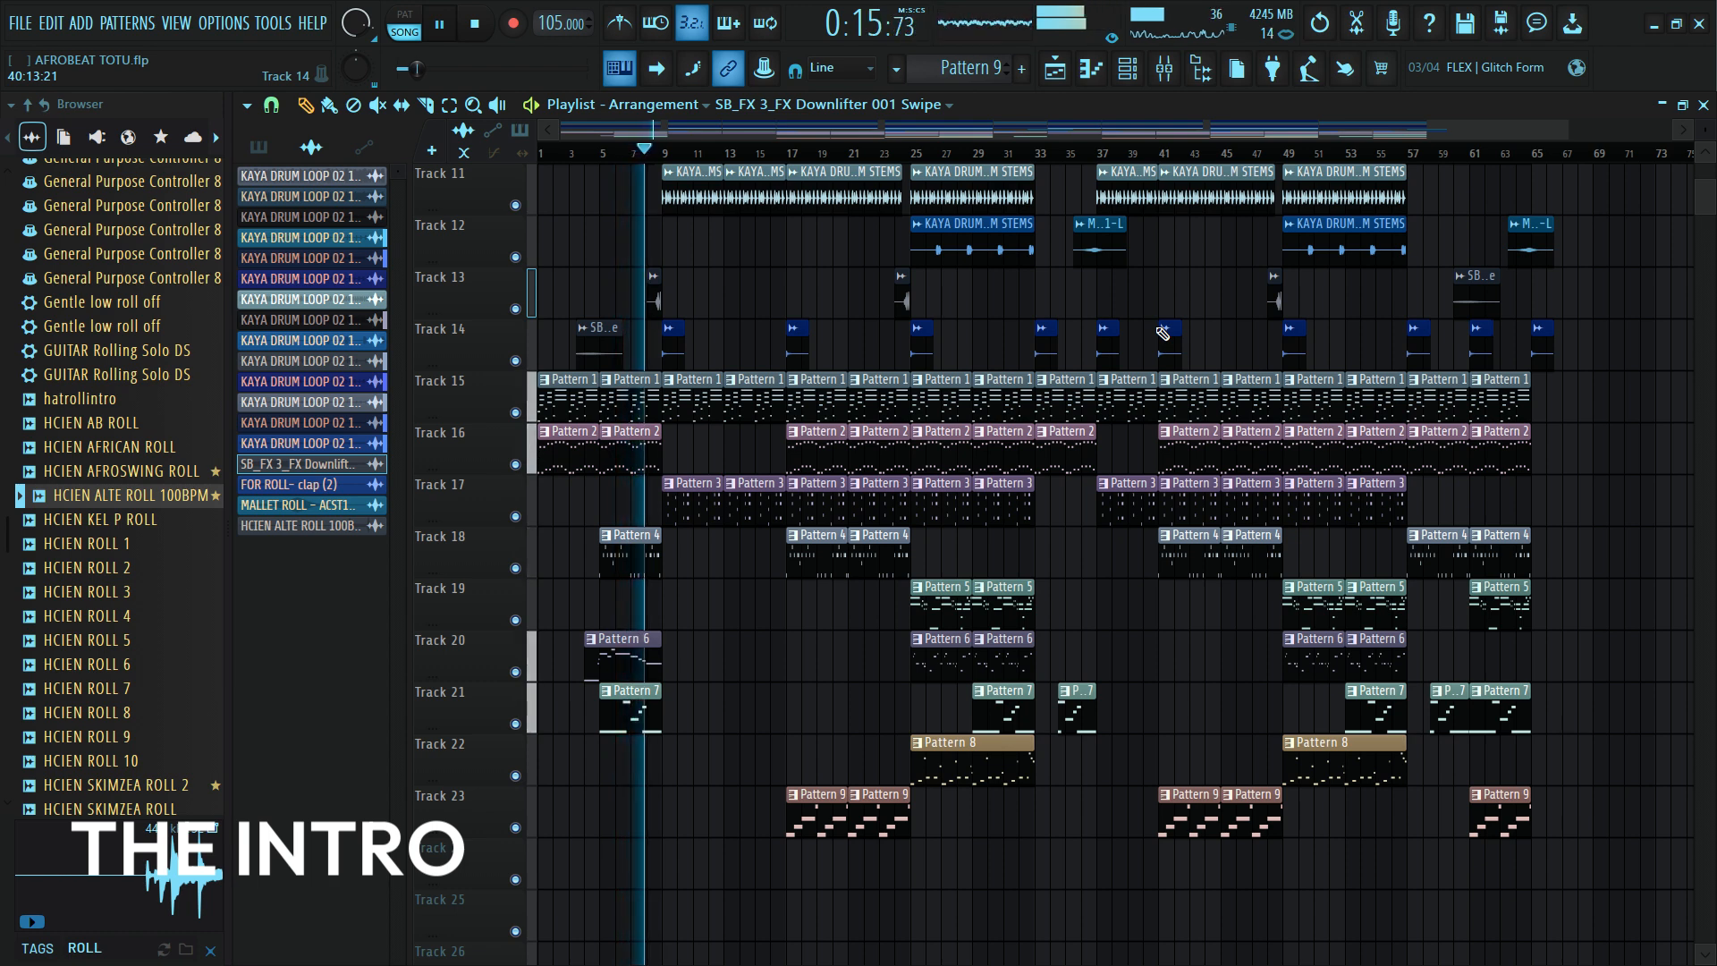
click(439, 36)
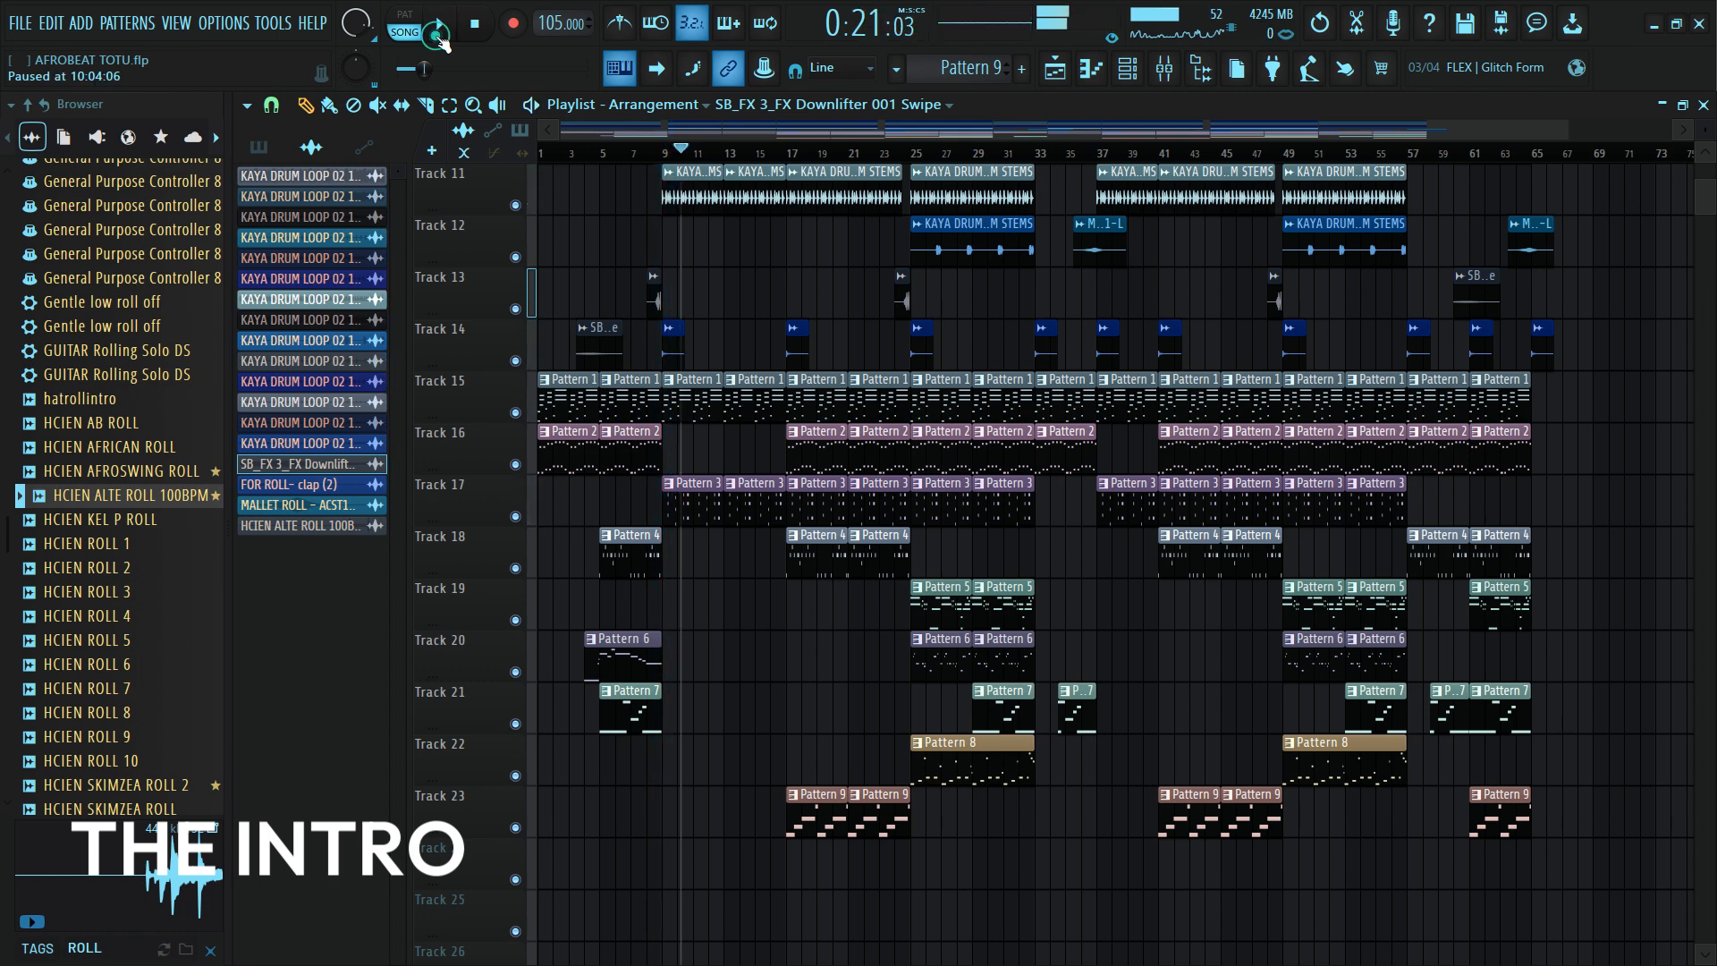
click(666, 150)
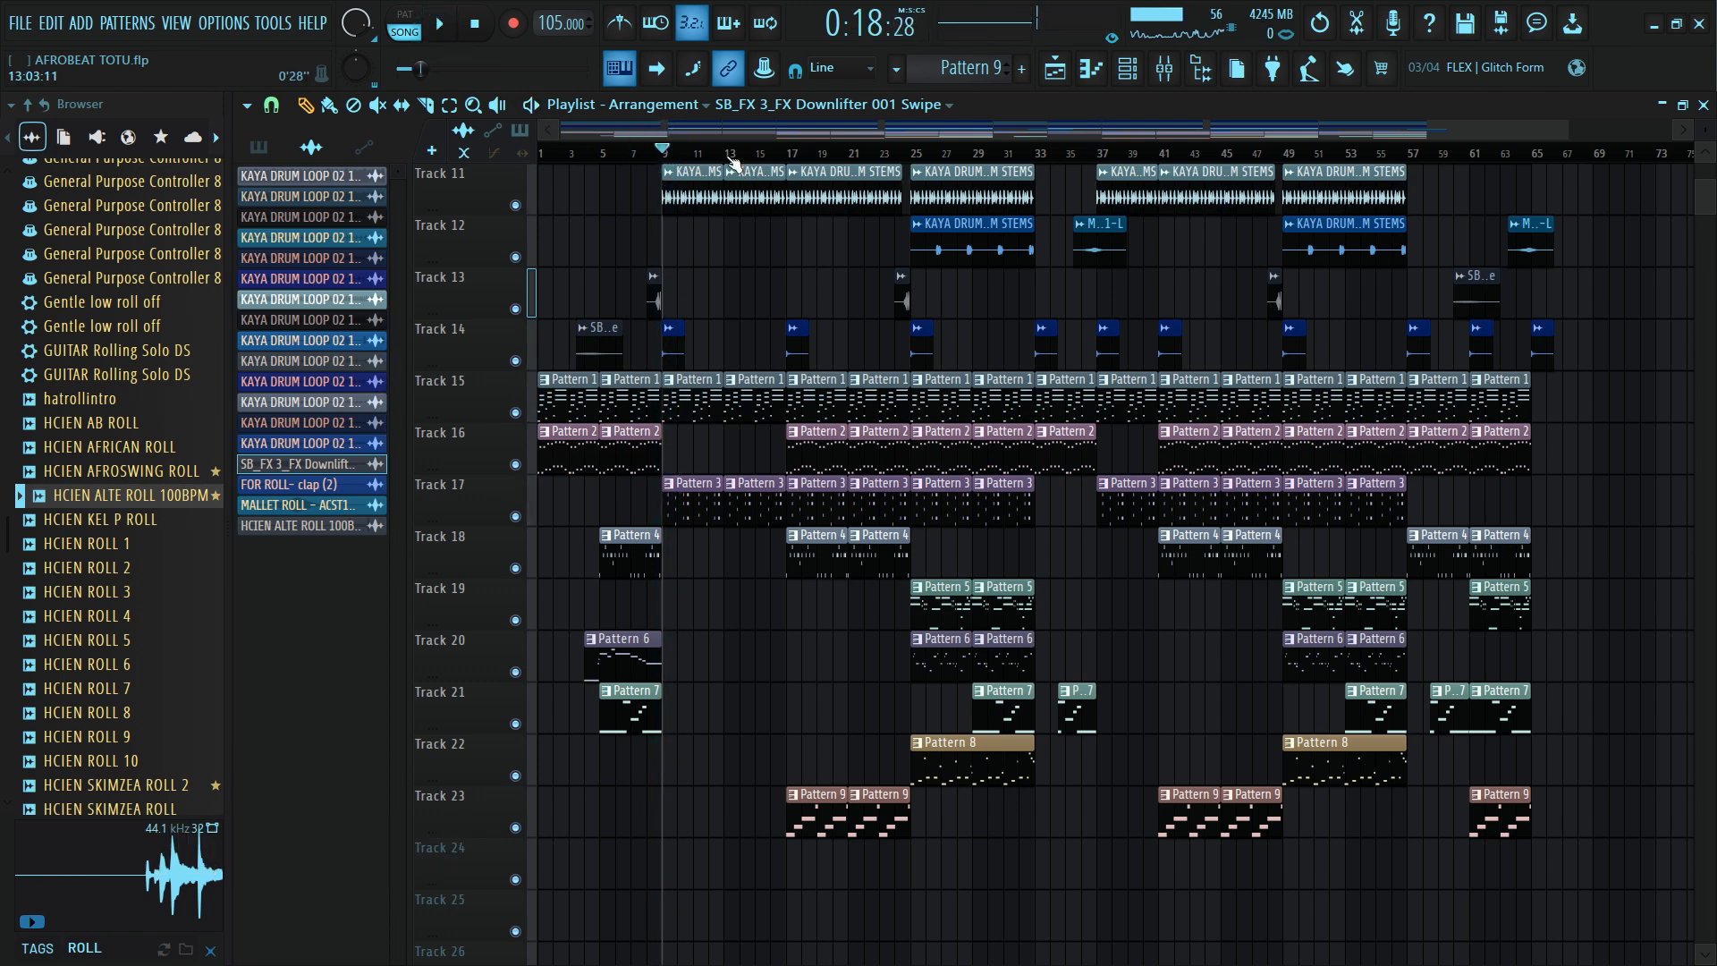
Play the transition into the verse from bar 8 and pause during bar 10.
click(642, 150)
click(454, 41)
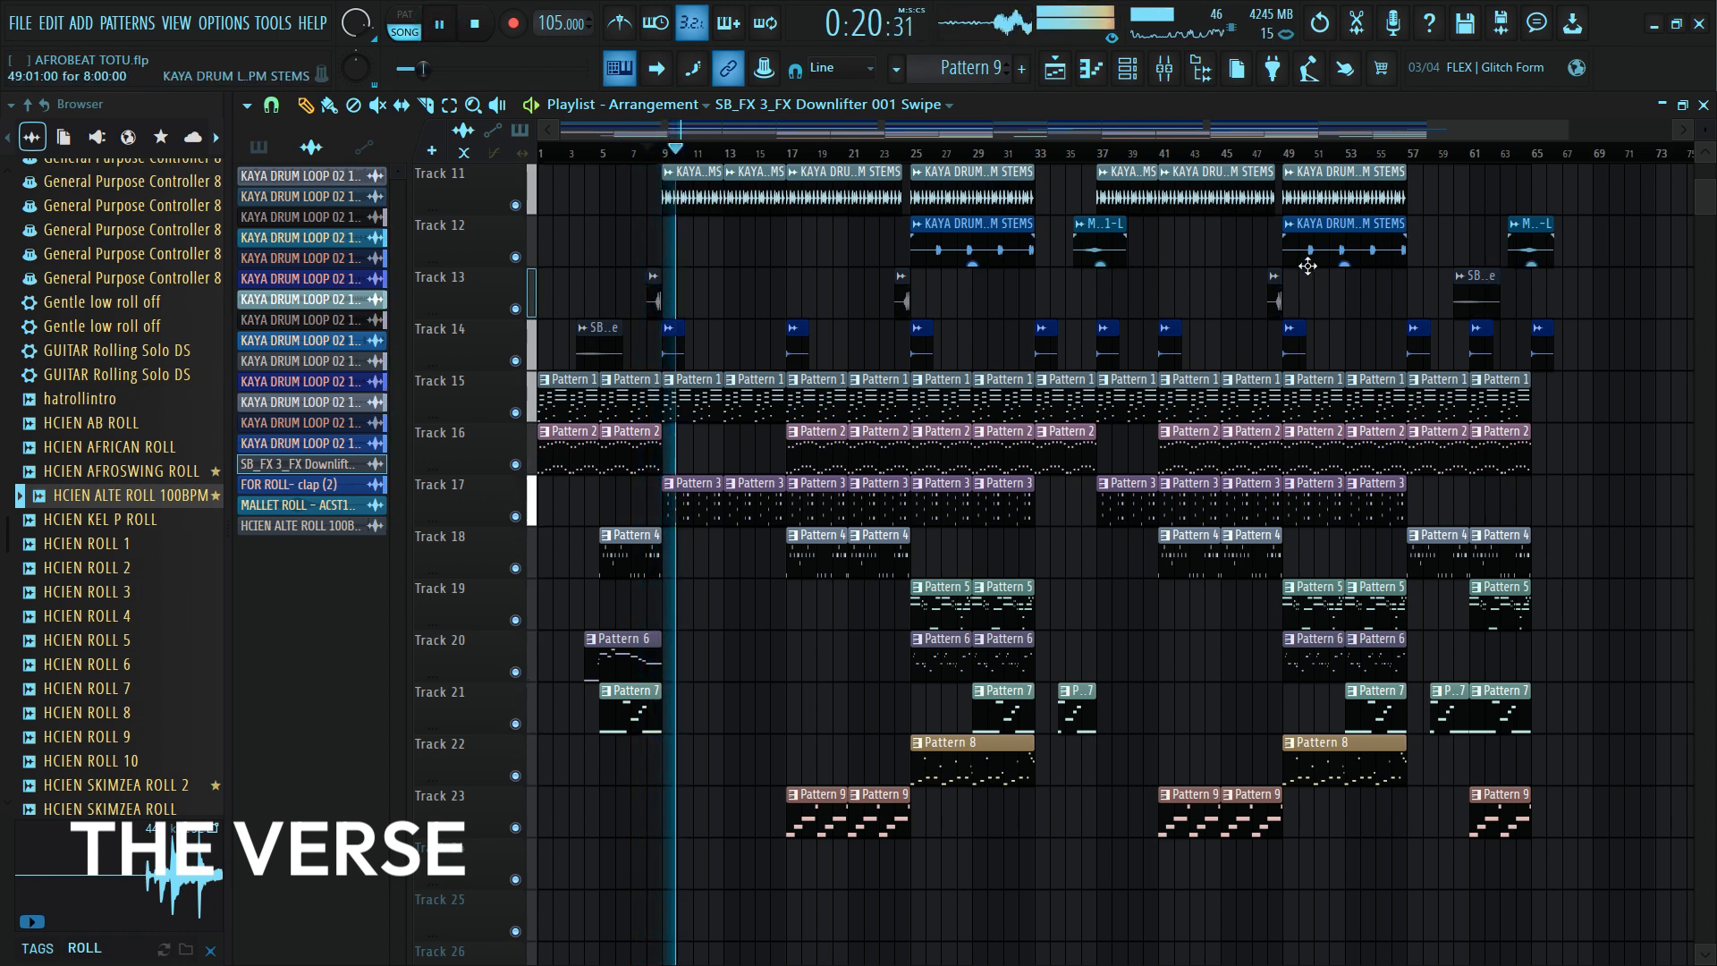
click(441, 27)
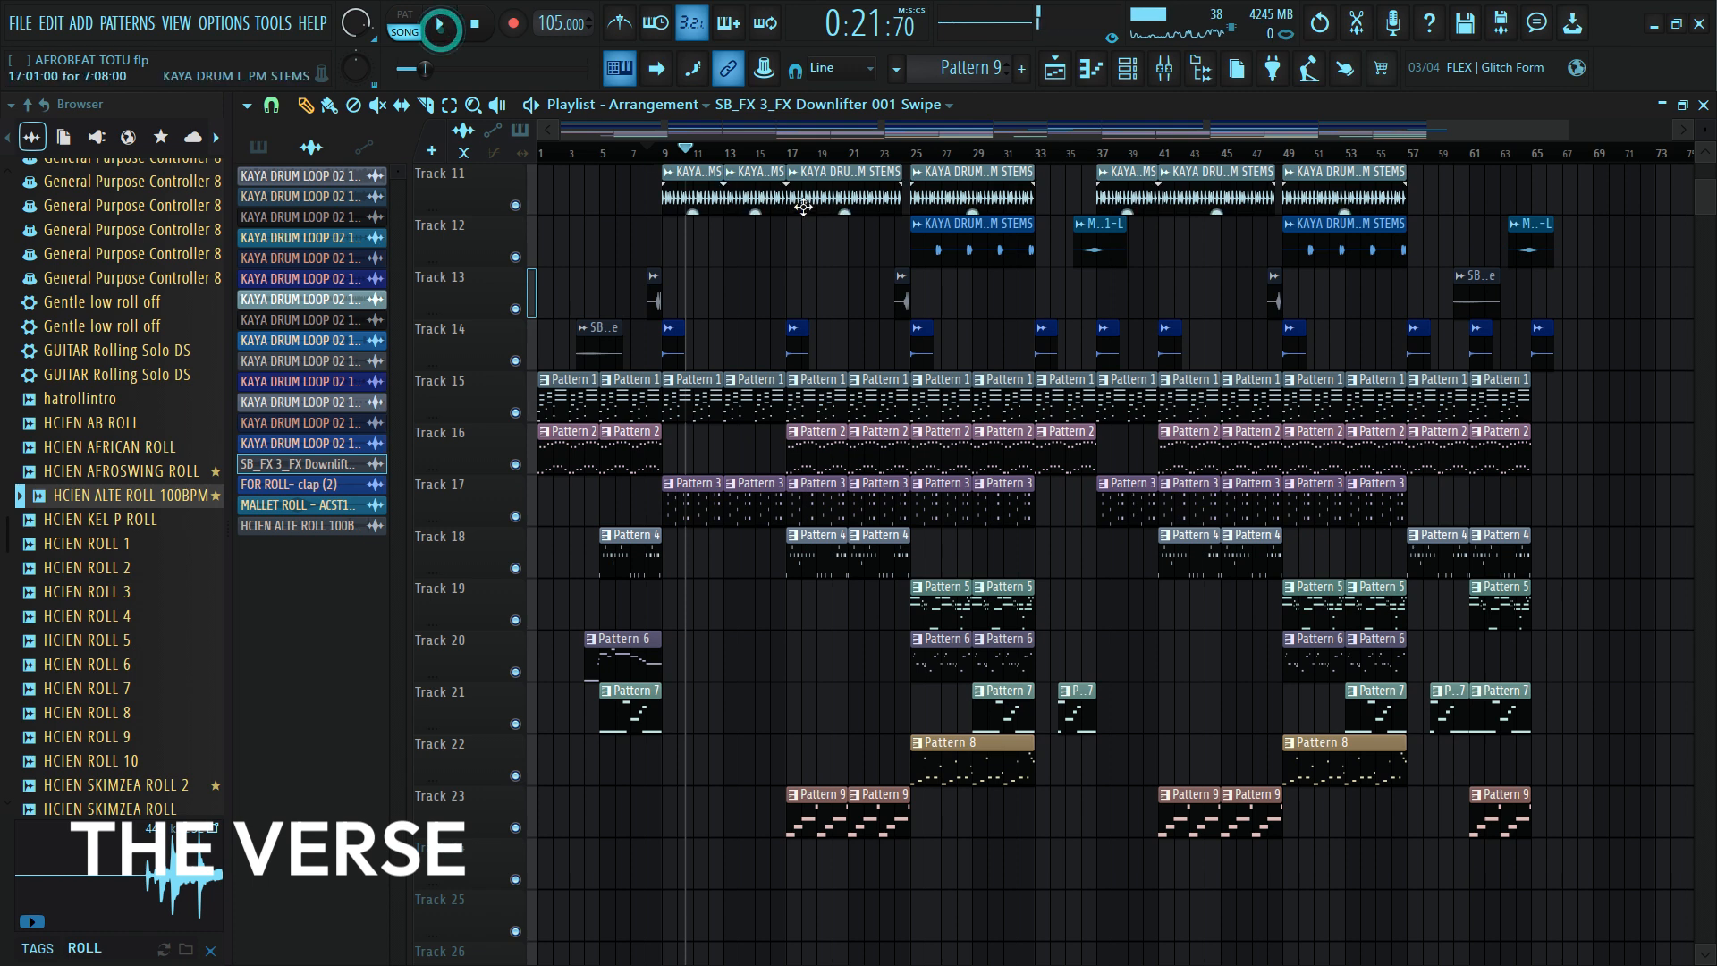
Play the hook section from bar 17 and pause after bar 20.
click(796, 157)
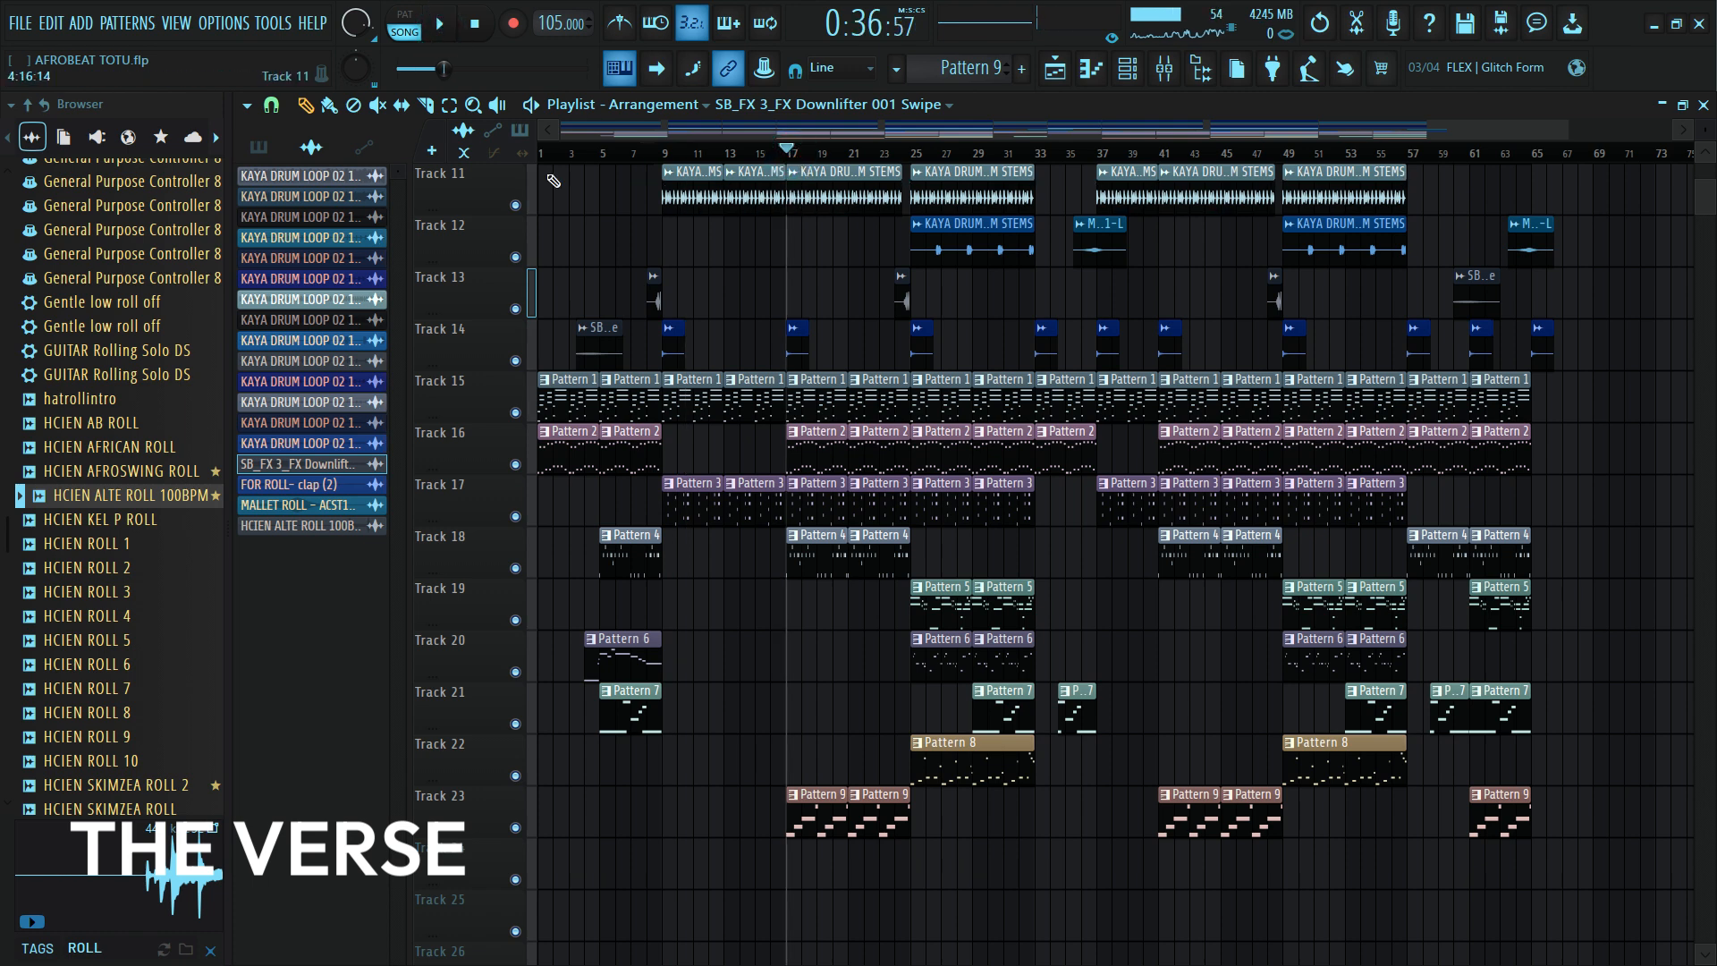
click(439, 24)
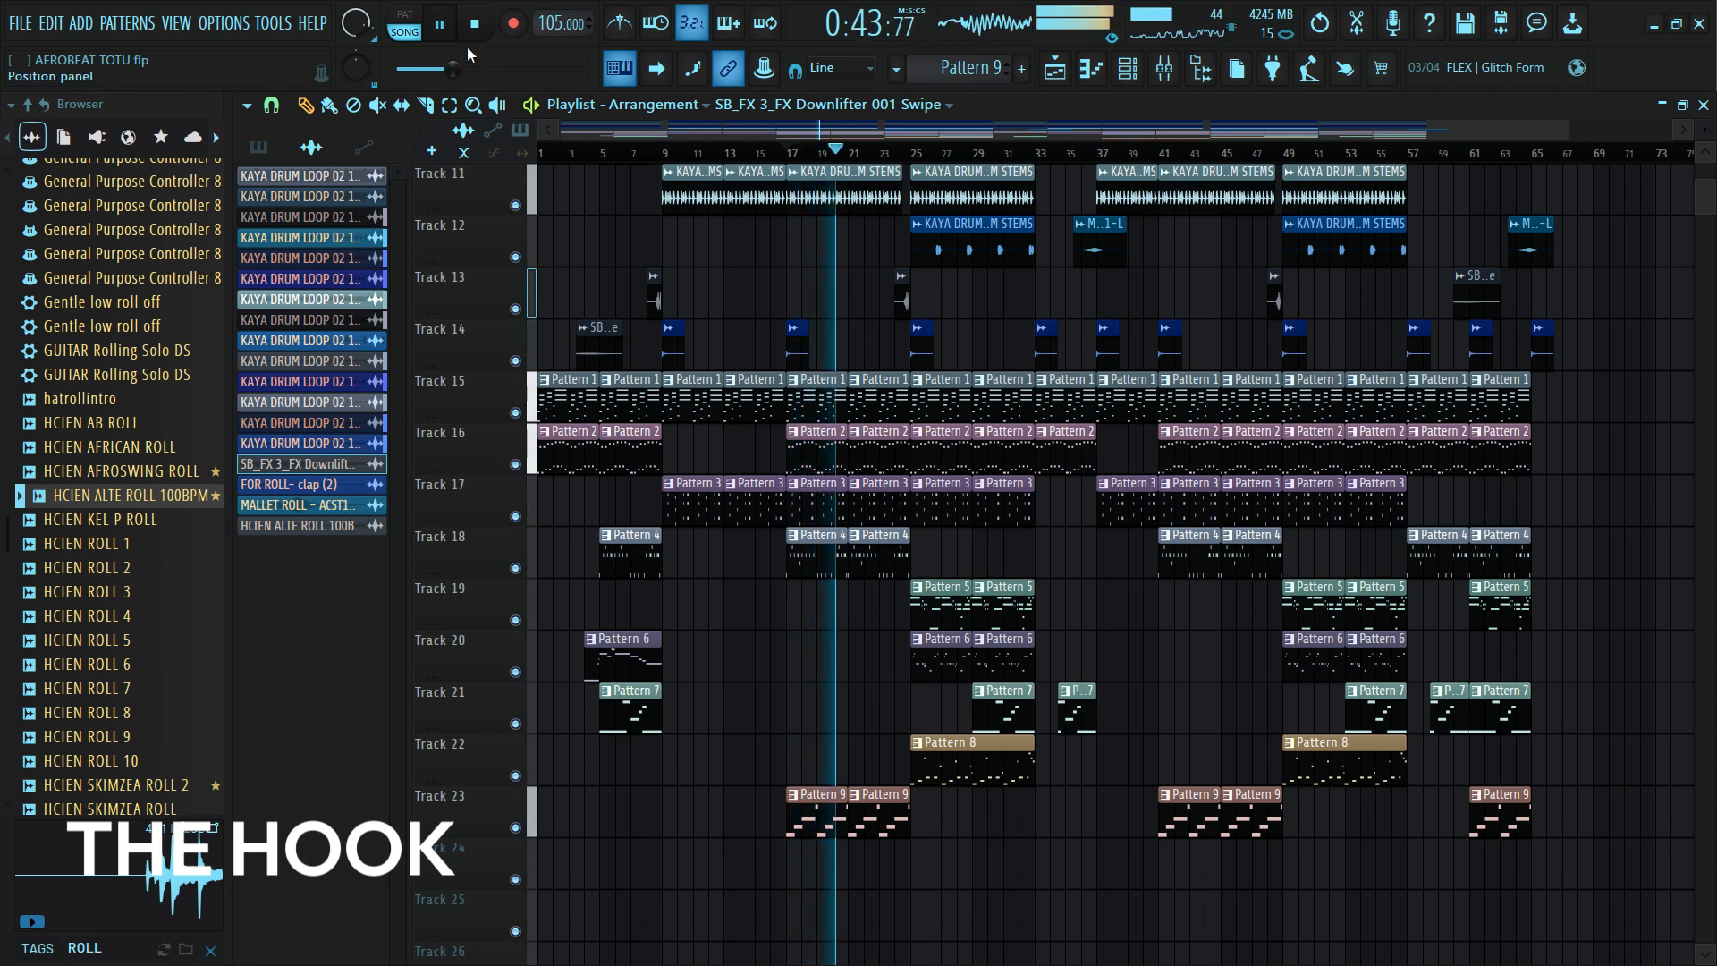
click(443, 25)
Play from bar 24 into the chorus section at bar 25 and pause playback.
click(896, 150)
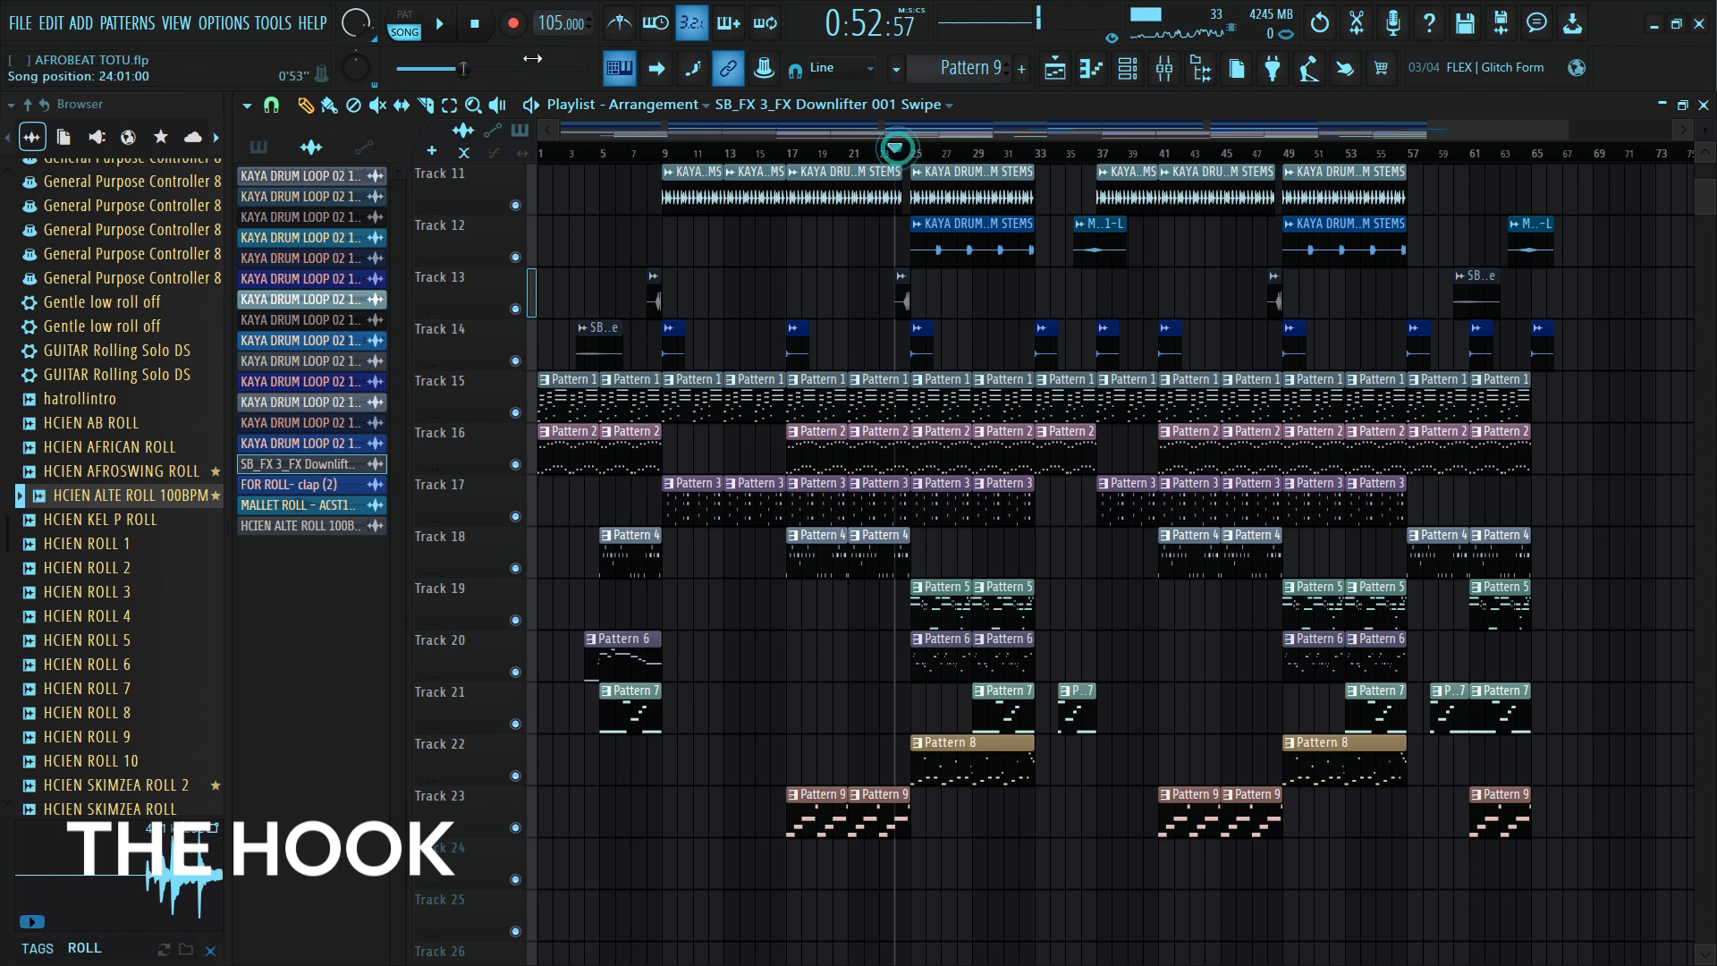
click(447, 25)
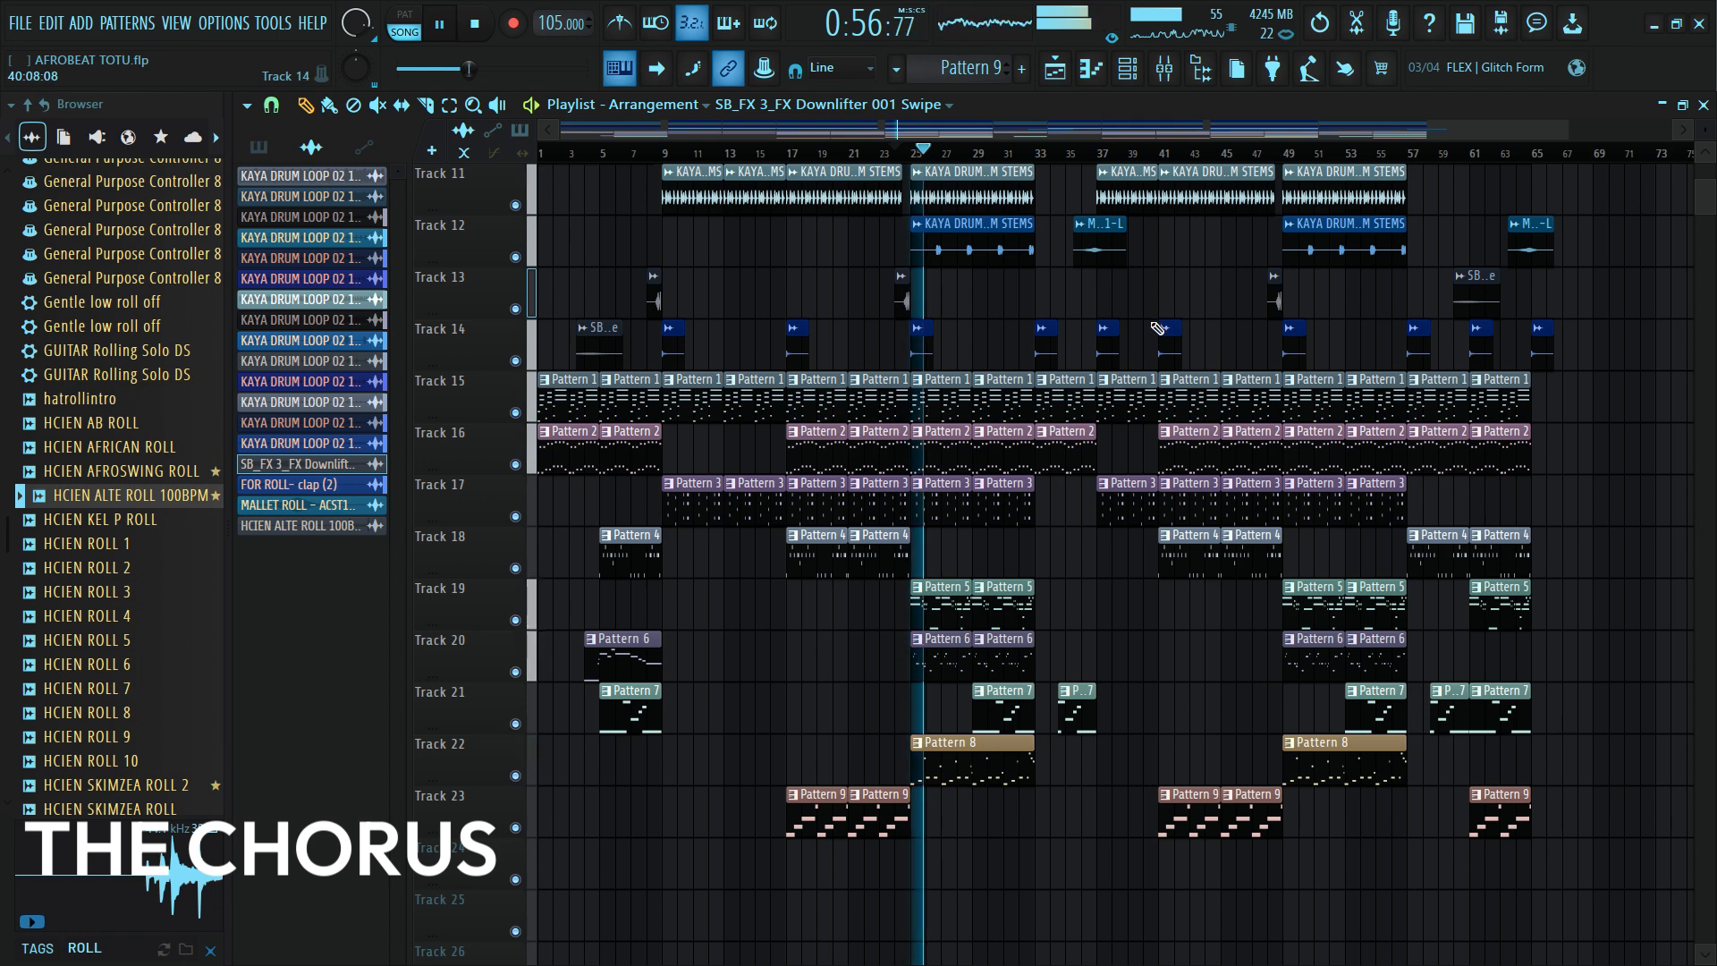
click(448, 24)
Play the four-bar bridge from bar 33 and pause just past bar 37.
click(1037, 154)
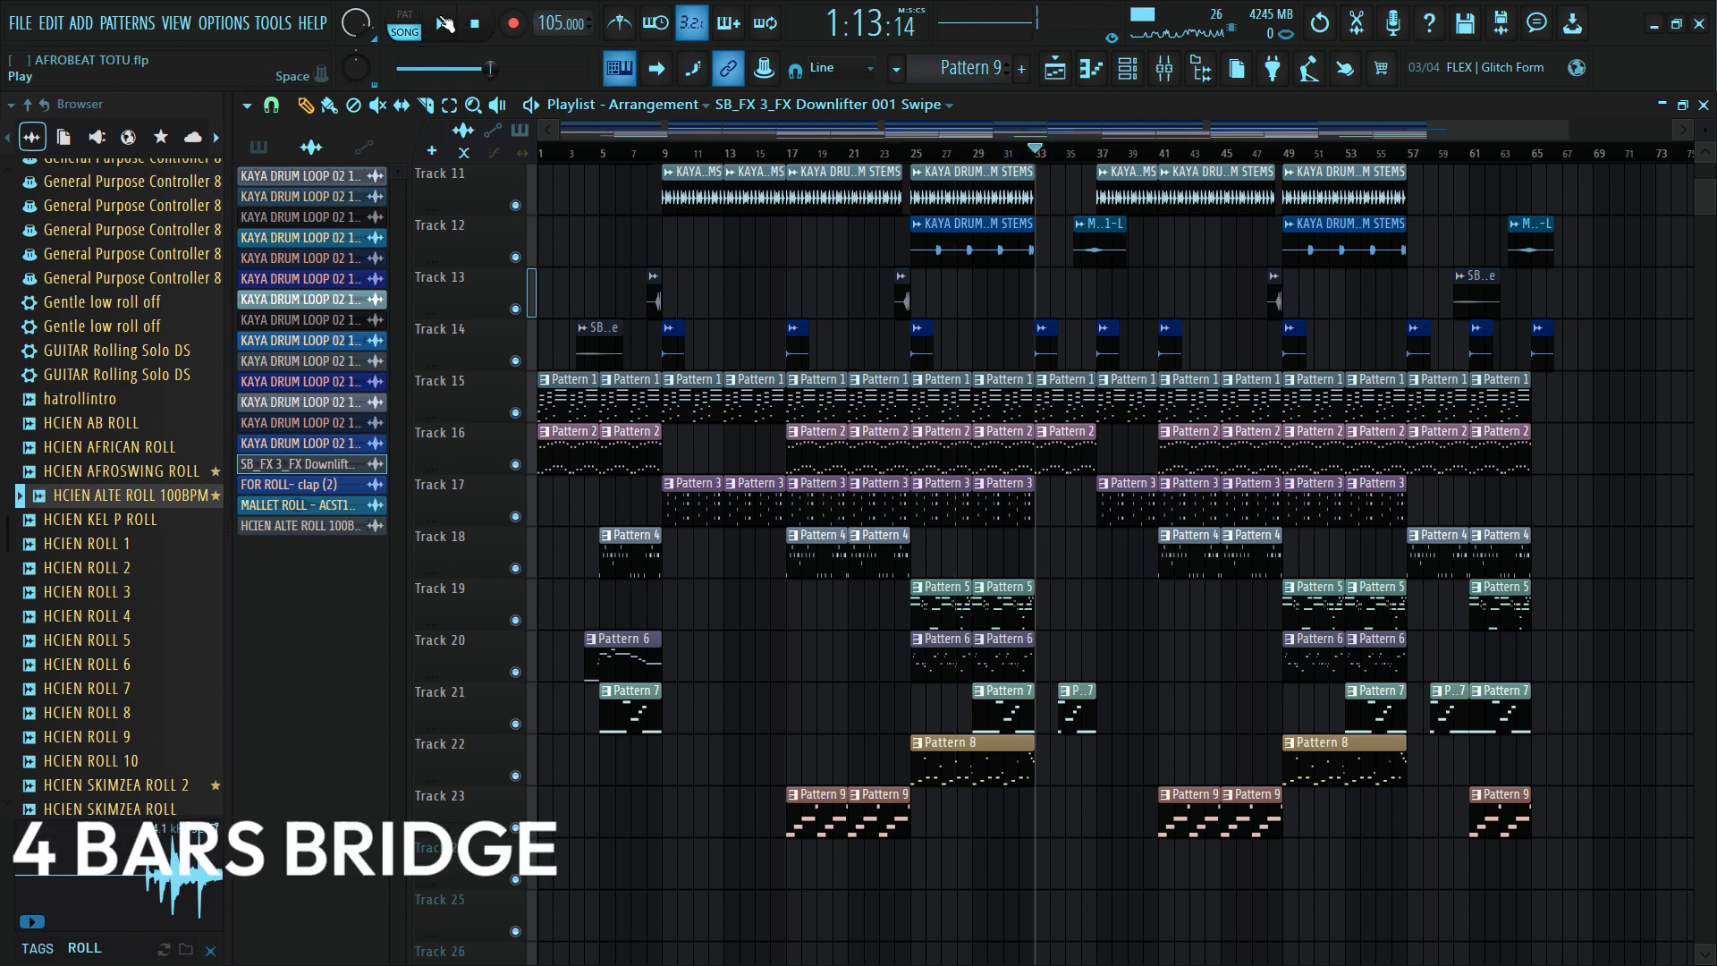
click(444, 24)
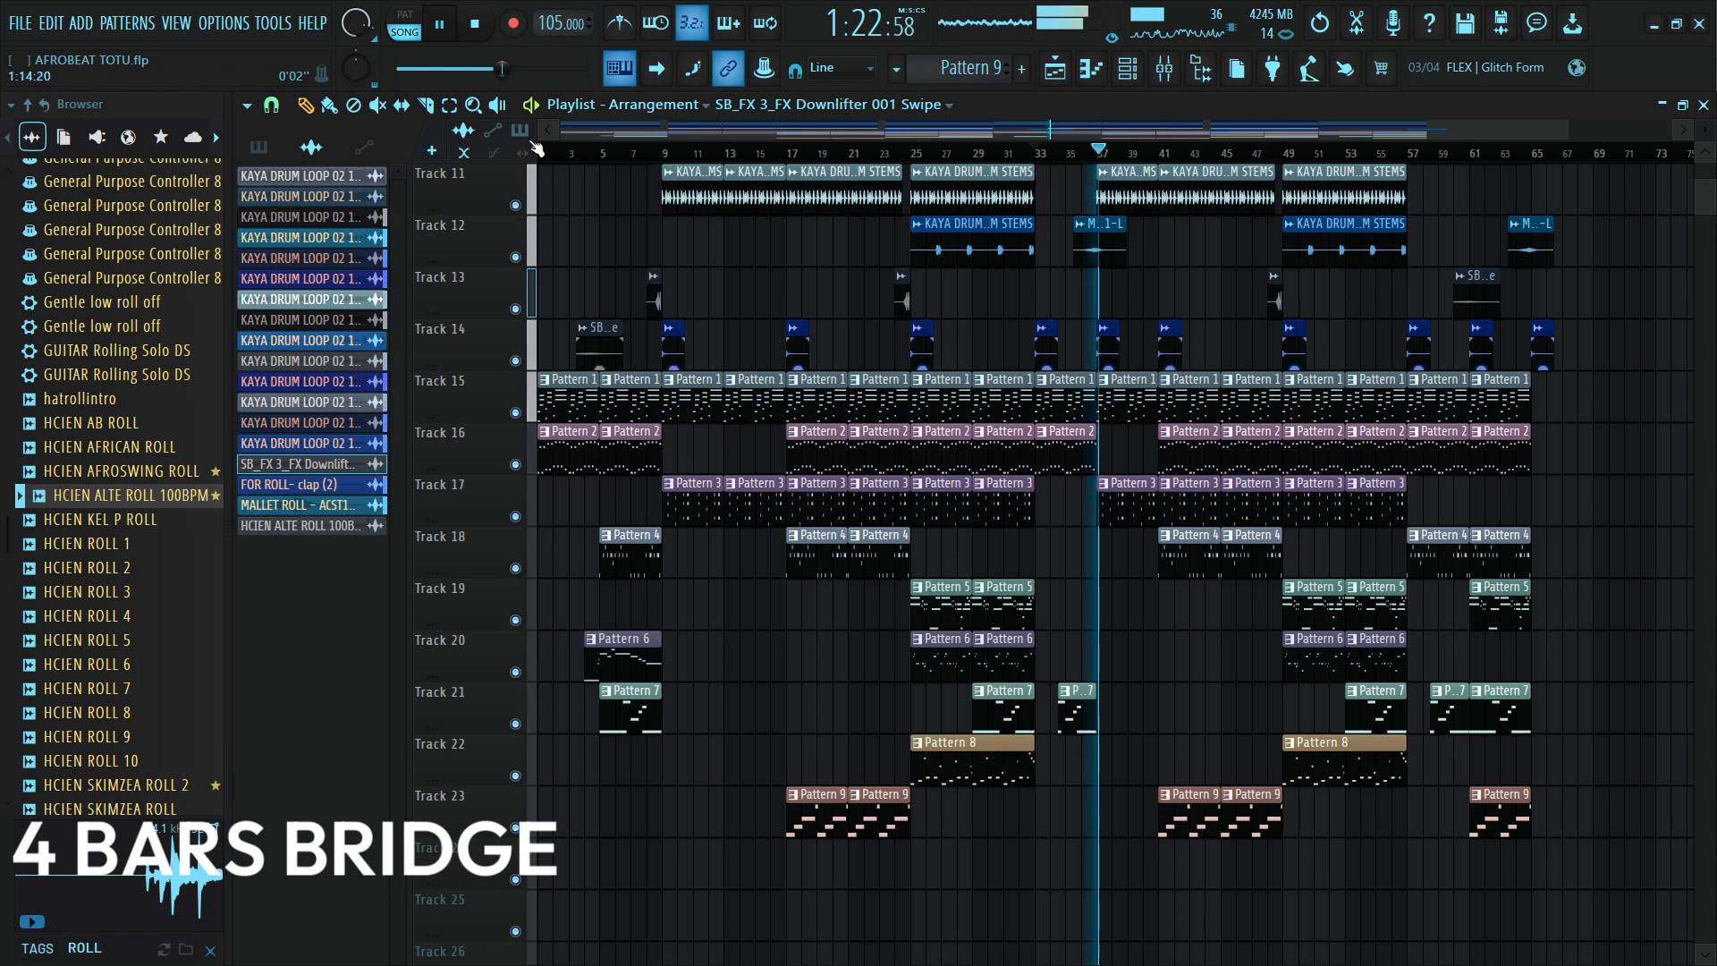
click(439, 25)
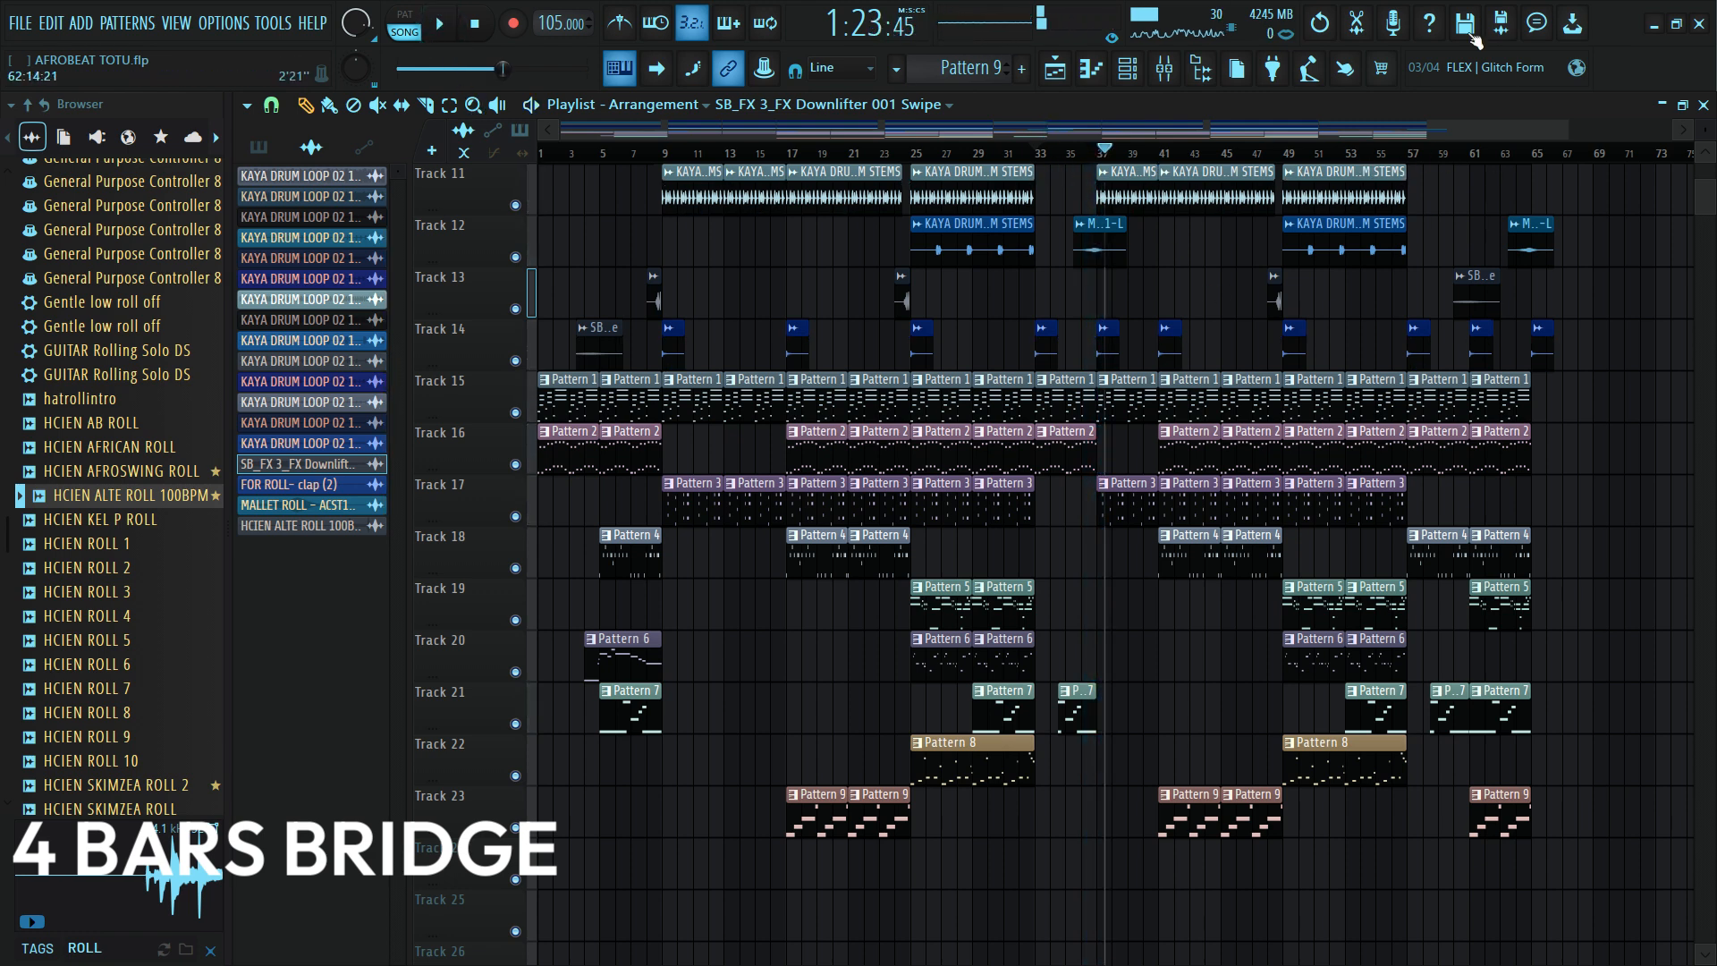
Play the outro from bar 56 and pause at bar 61.
click(1392, 156)
key(space)
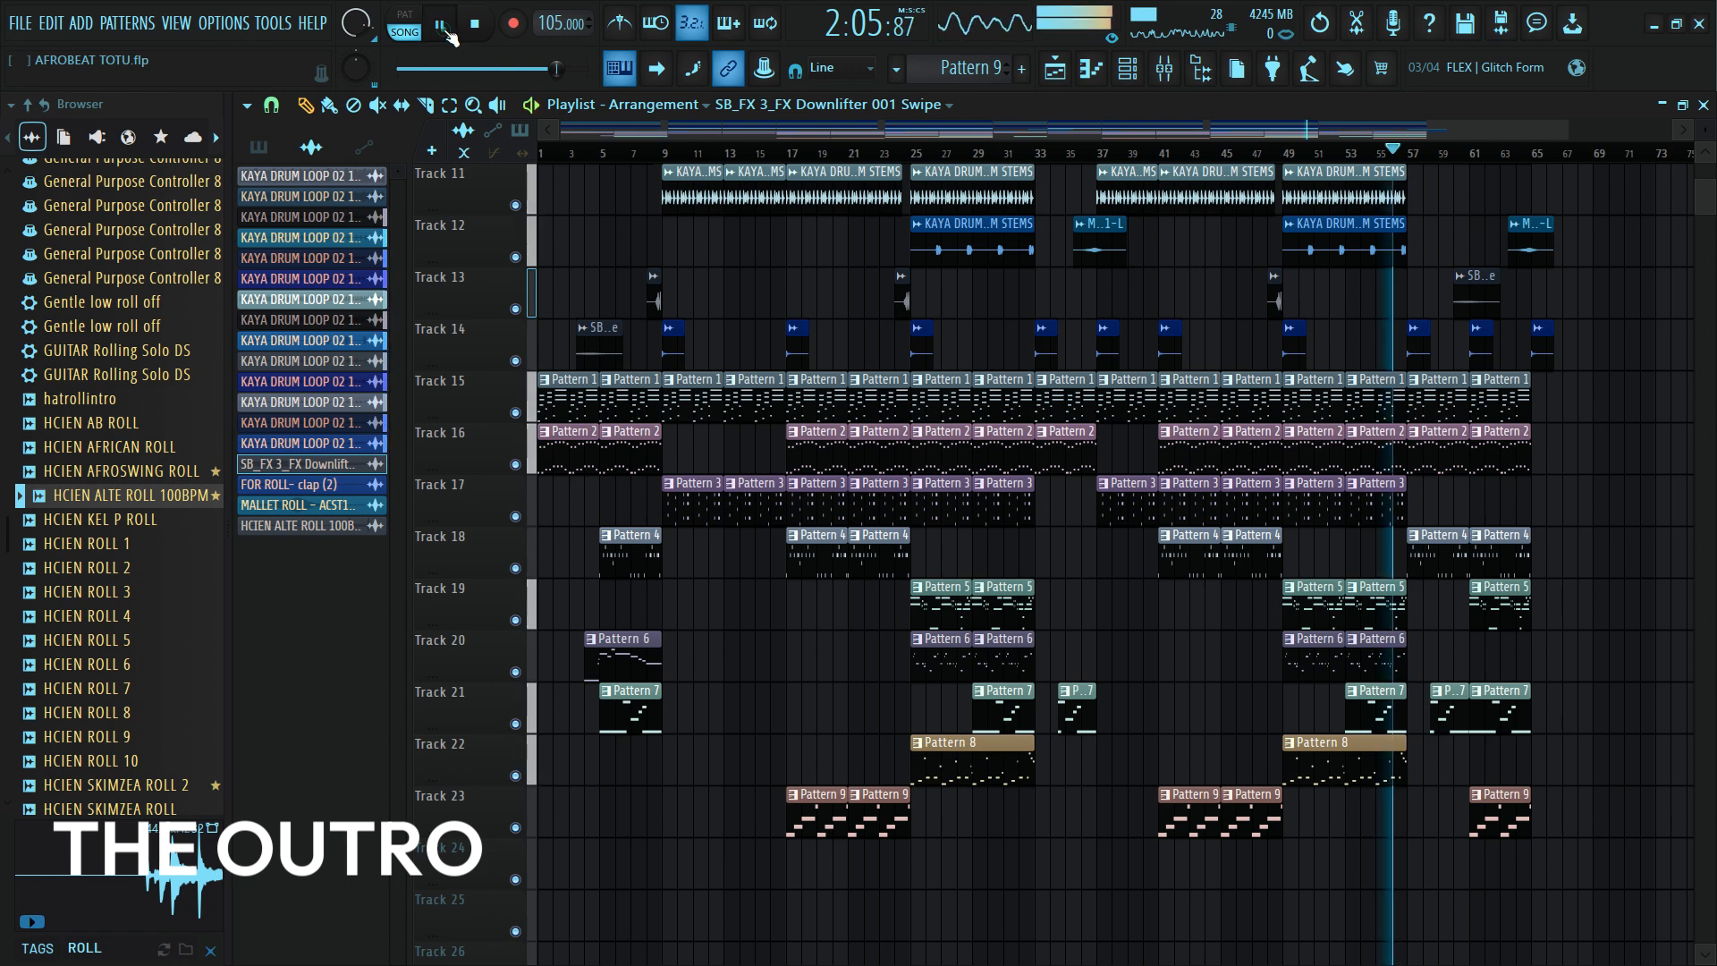
scroll(1657, 512, up, 5)
scroll(1657, 514, down, 5)
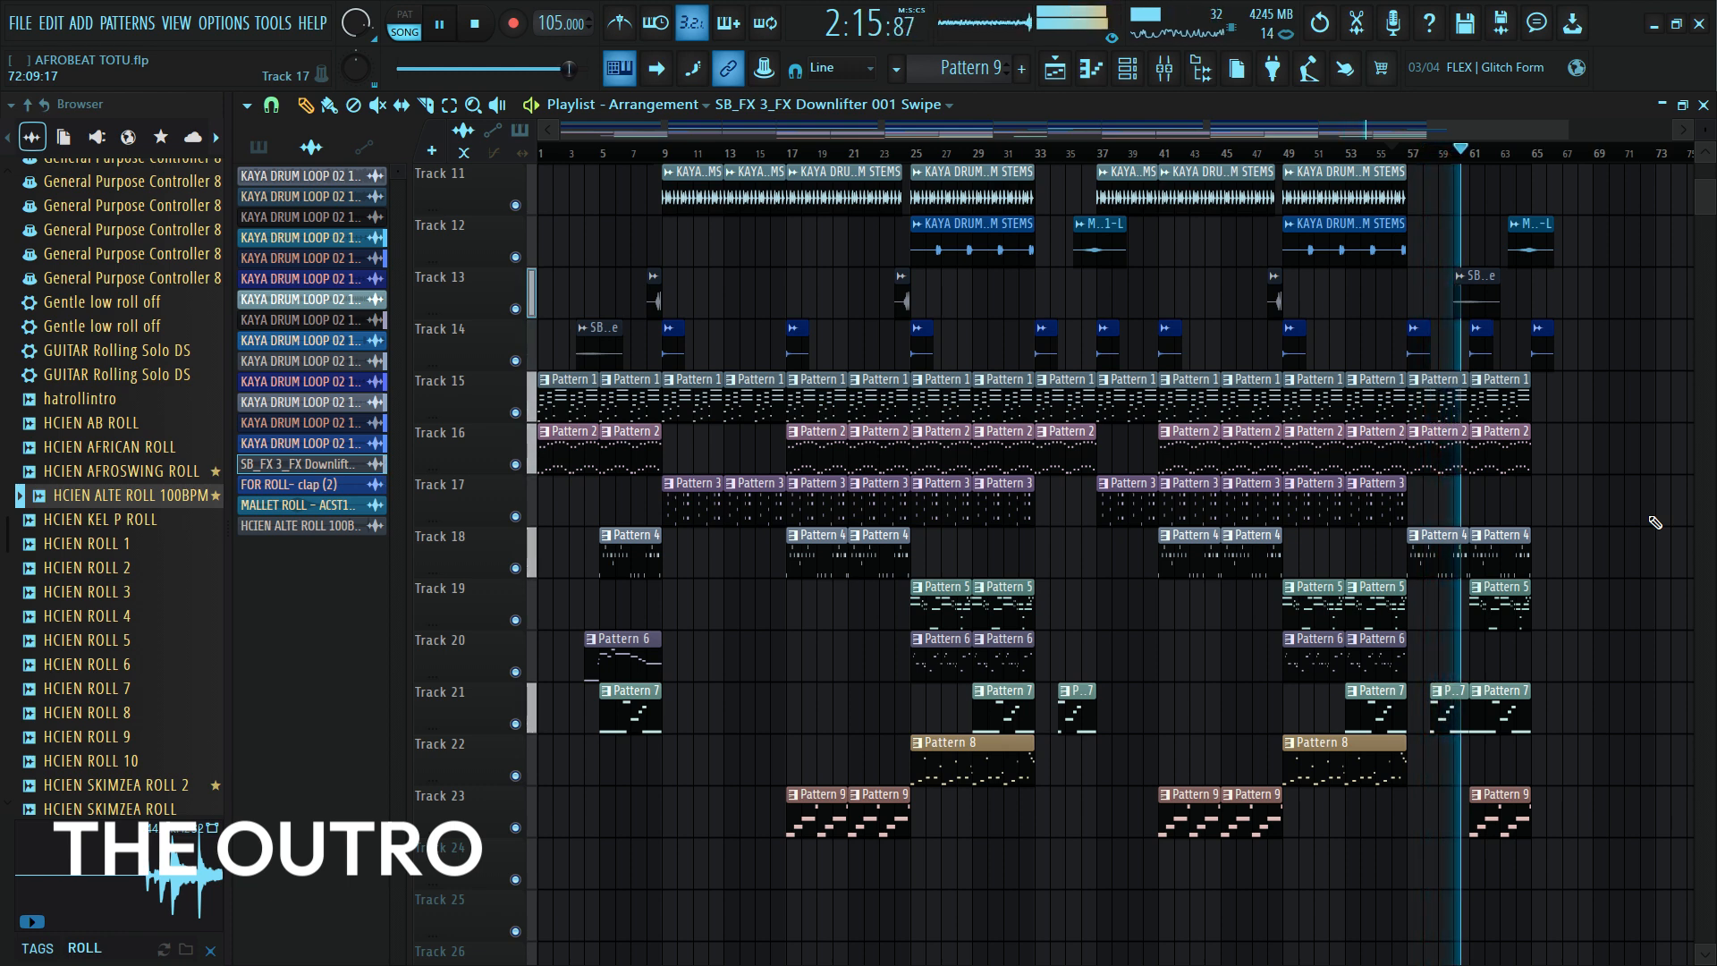
click(445, 32)
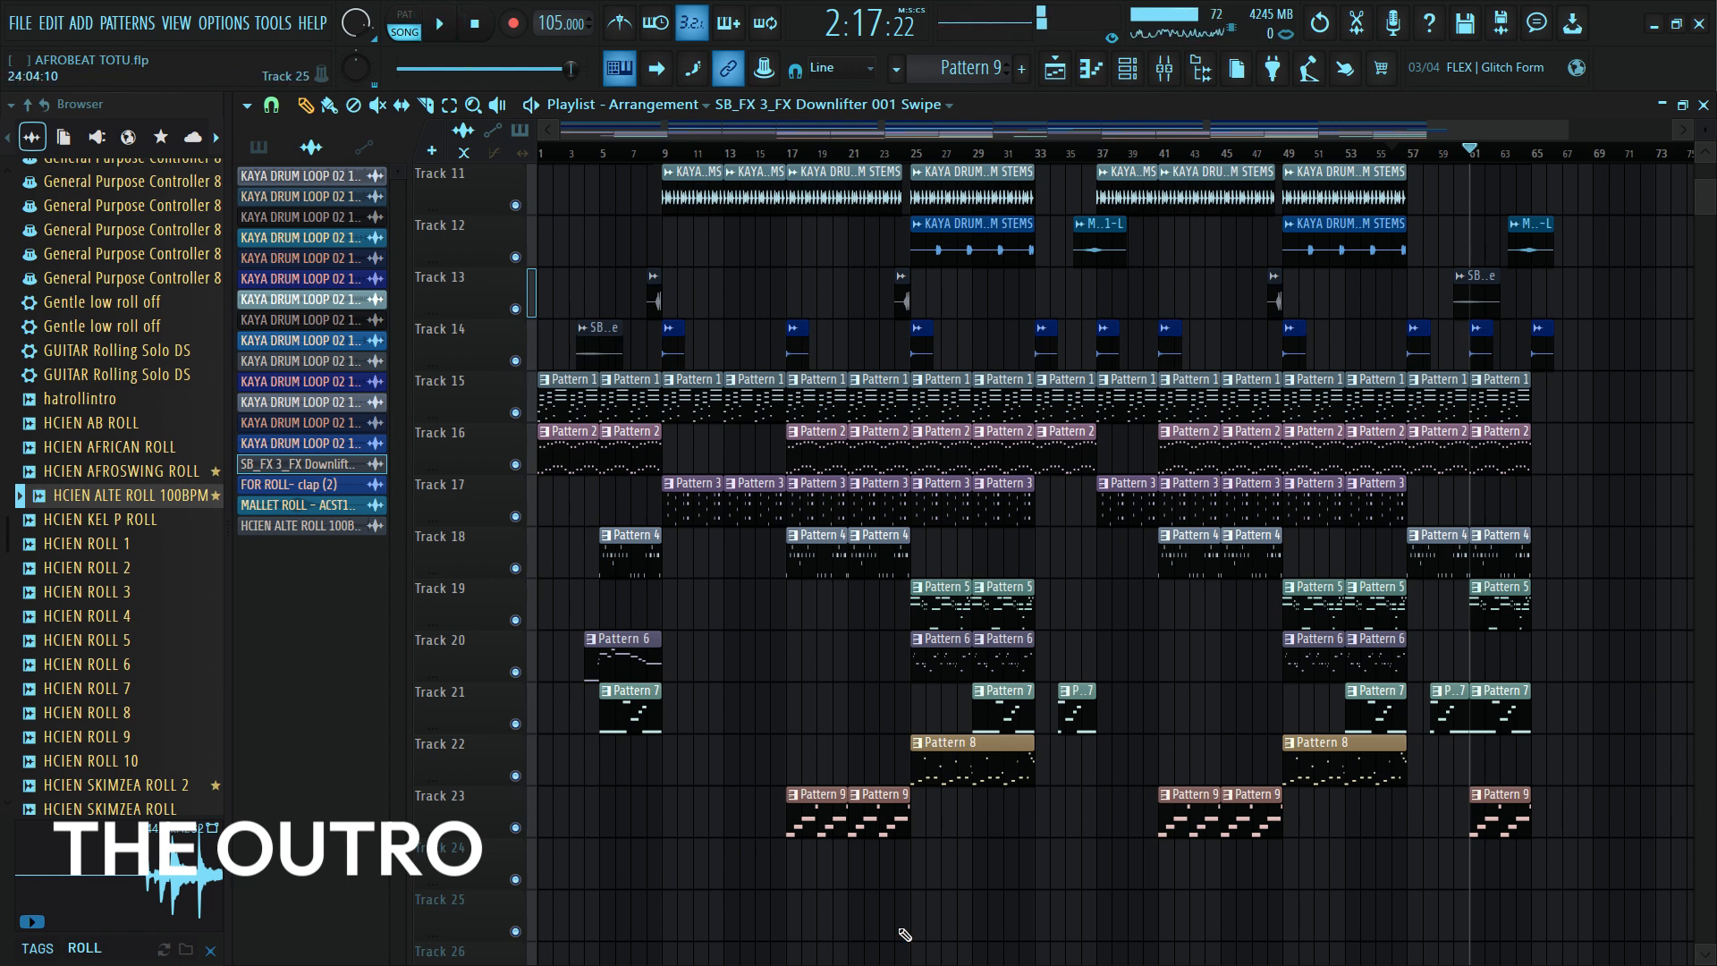
Look over the arranged tracks from the Kaya drum stems to Track 24 during the final beat playback.
scroll(599, 573, up, 4)
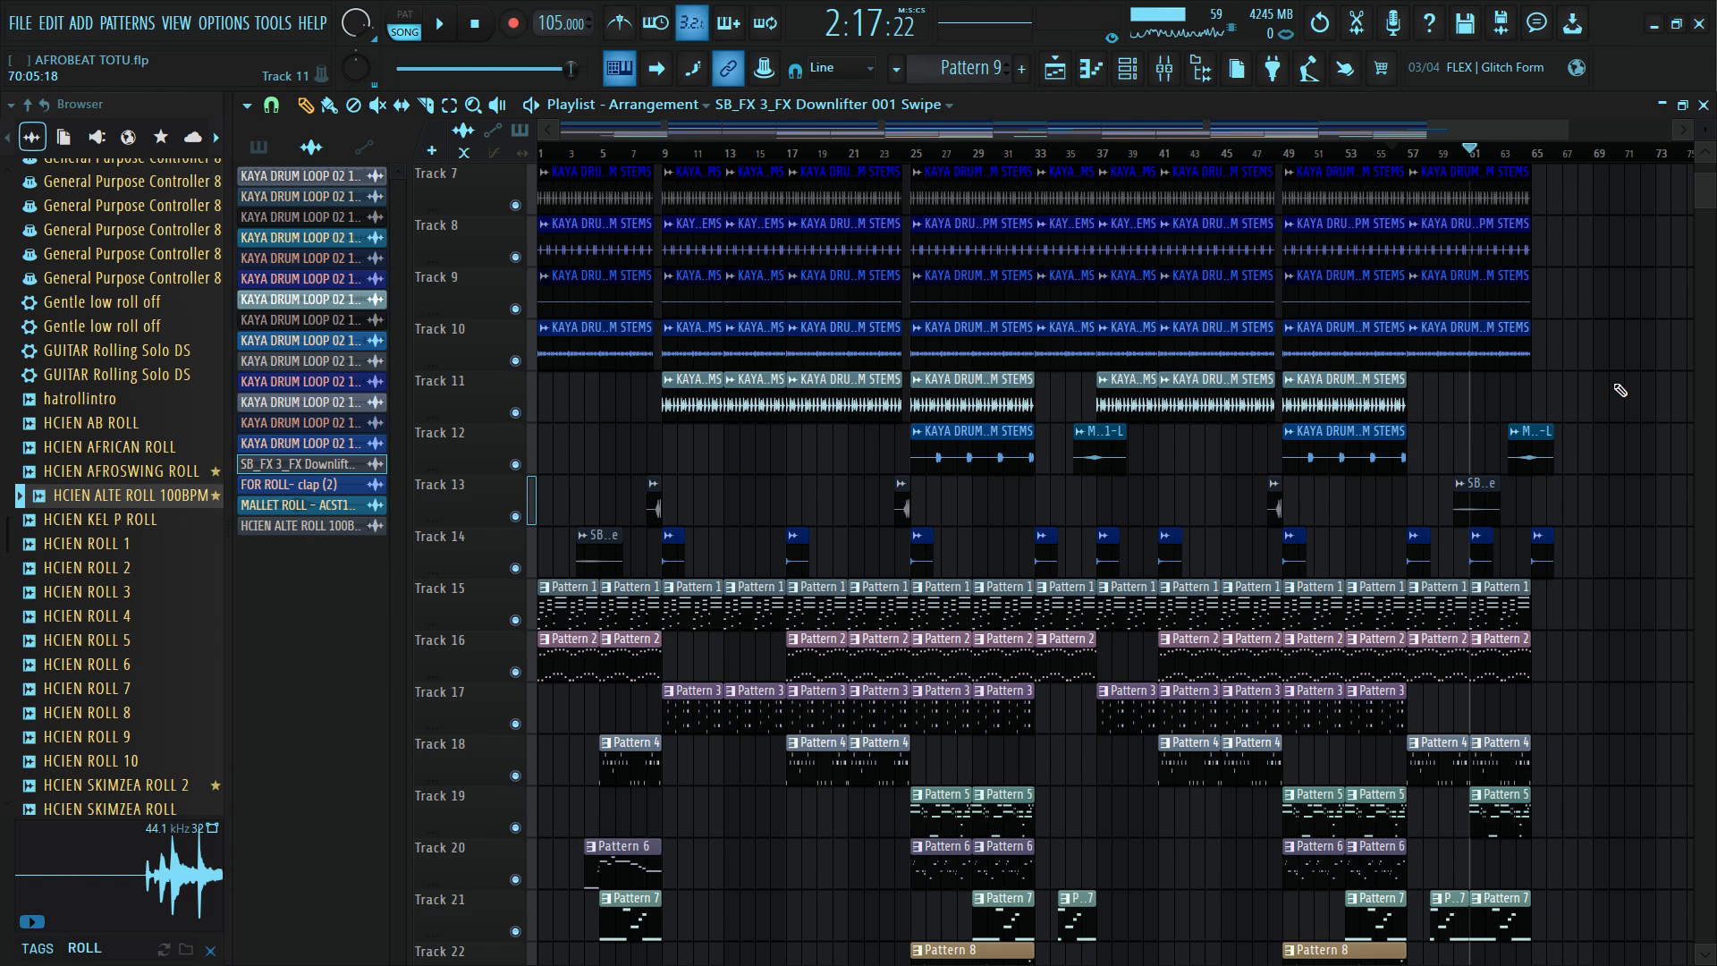
scroll(1615, 386, down, 1)
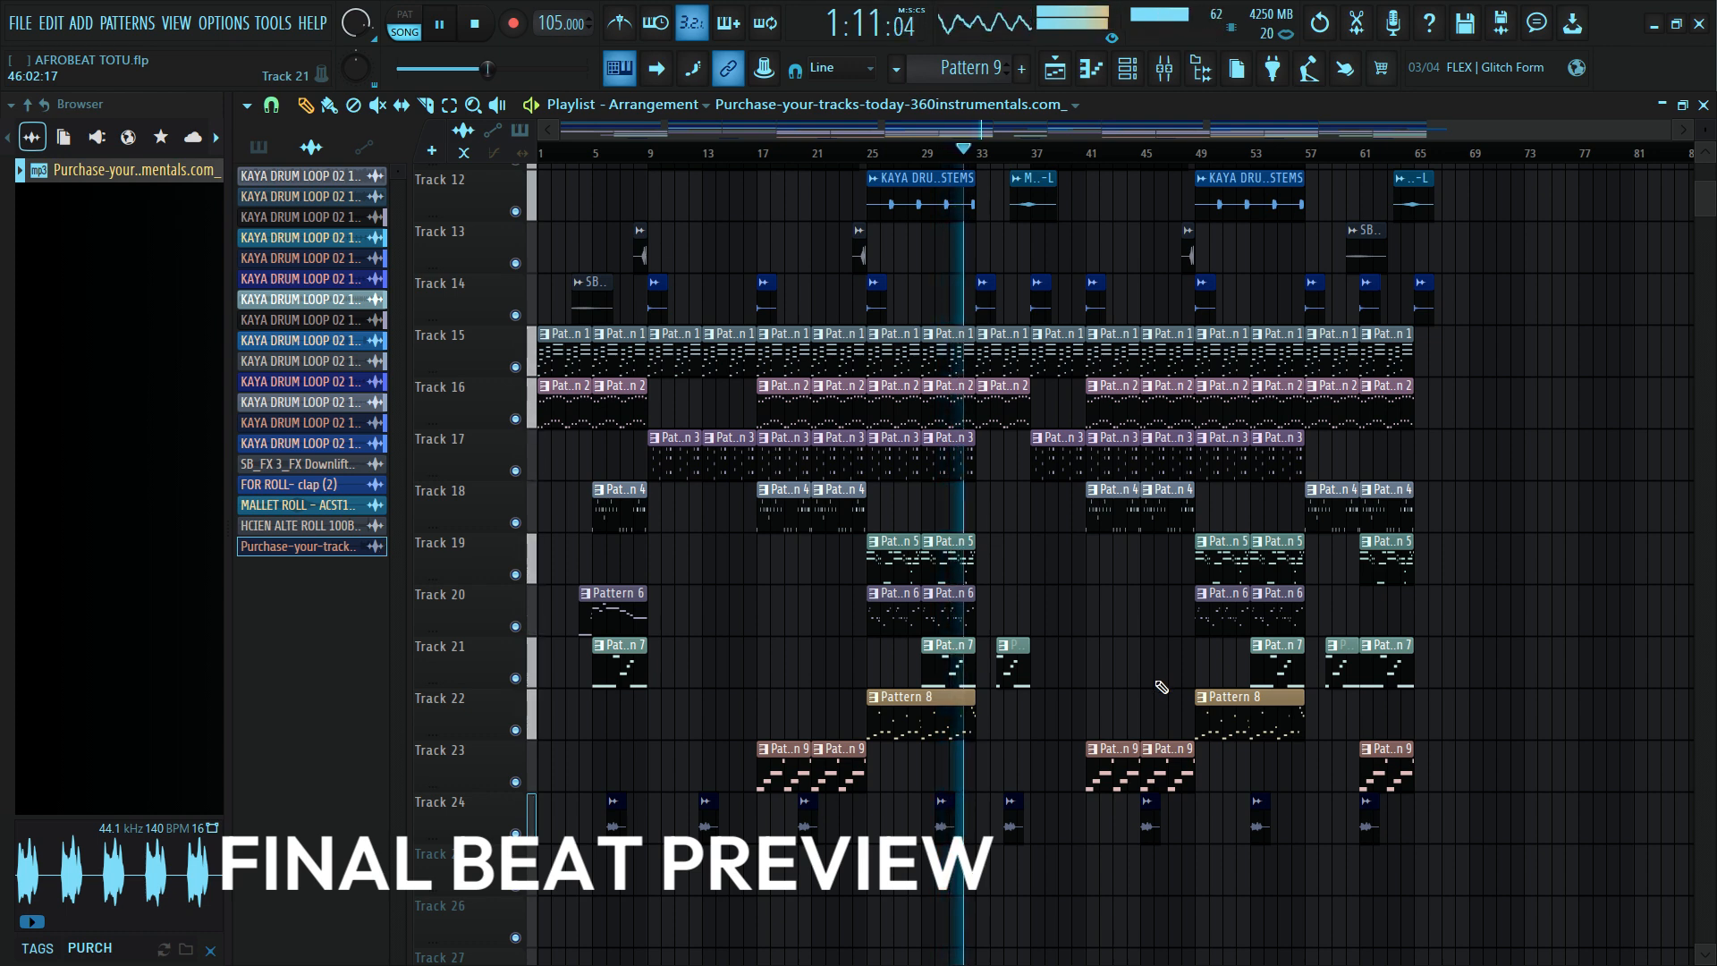
scroll(1161, 687, up, 6)
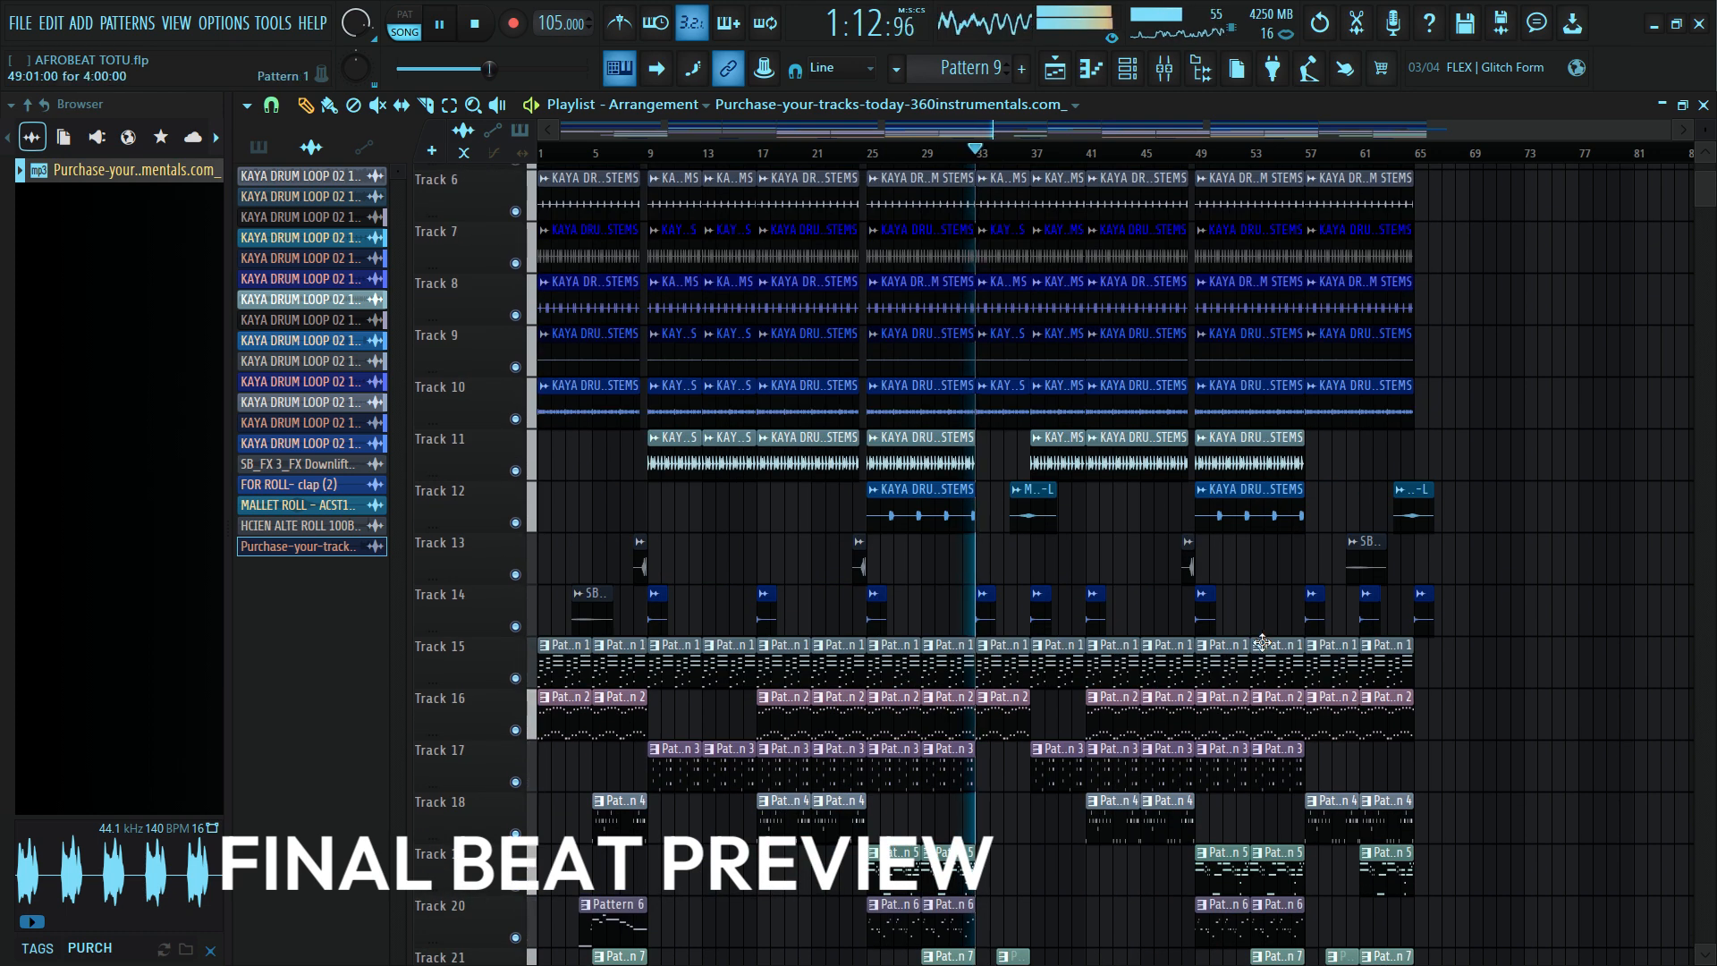
scroll(1264, 640, down, 4)
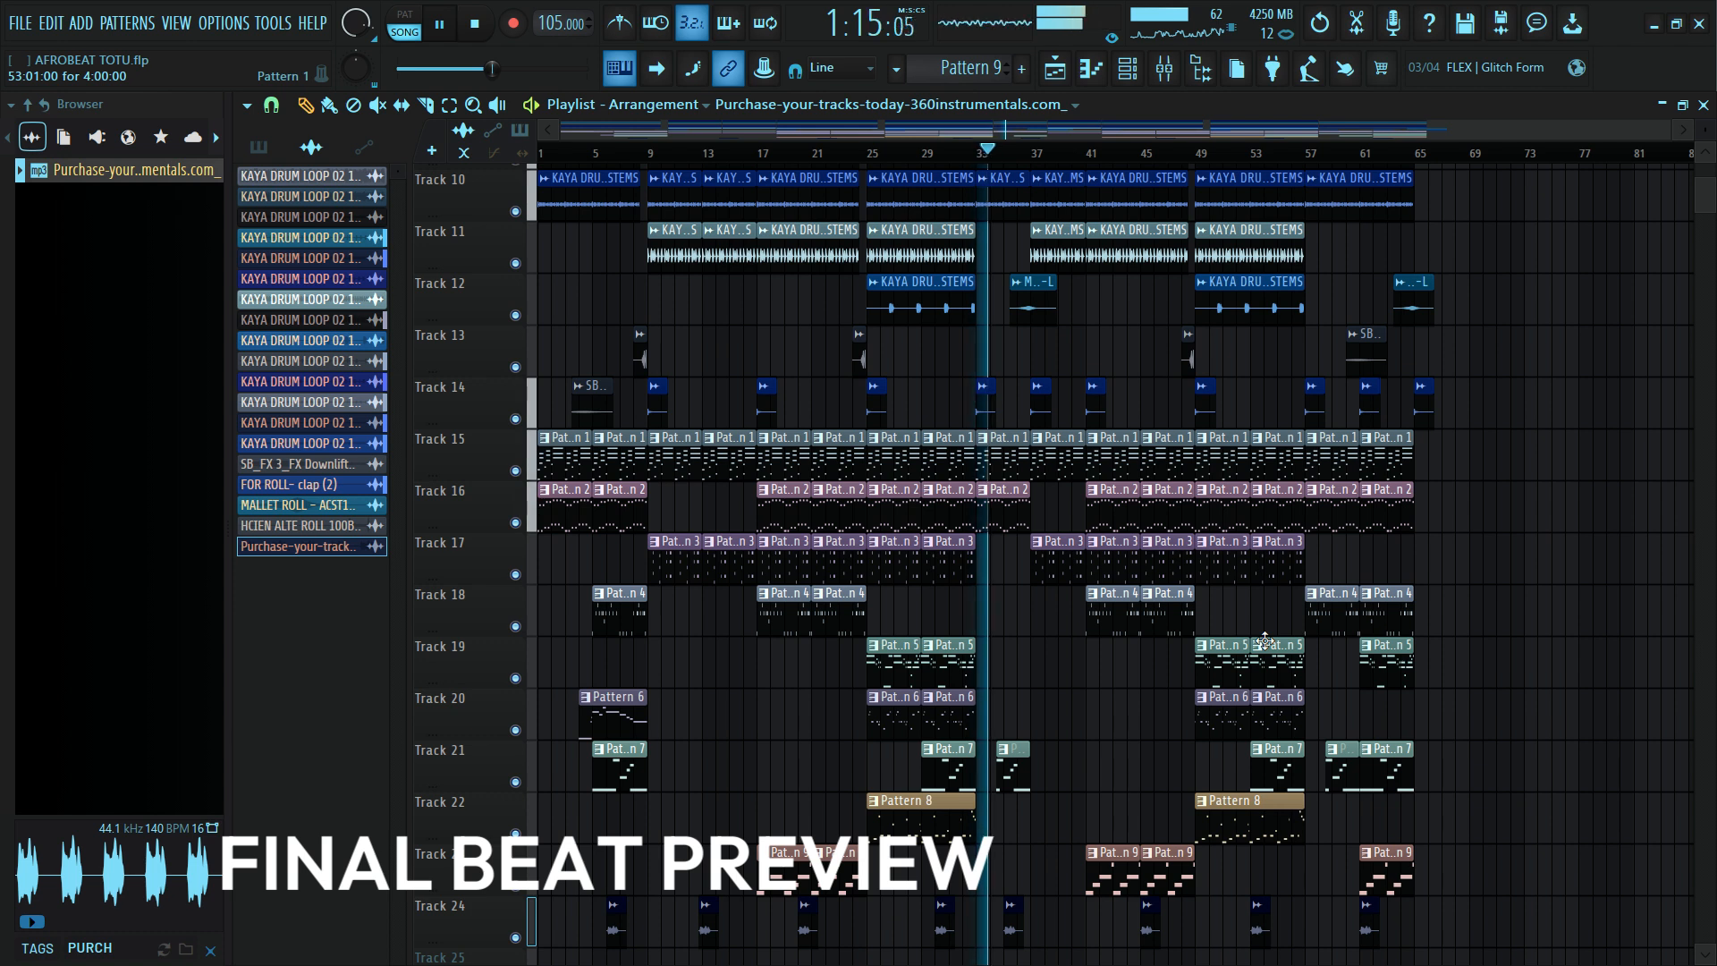